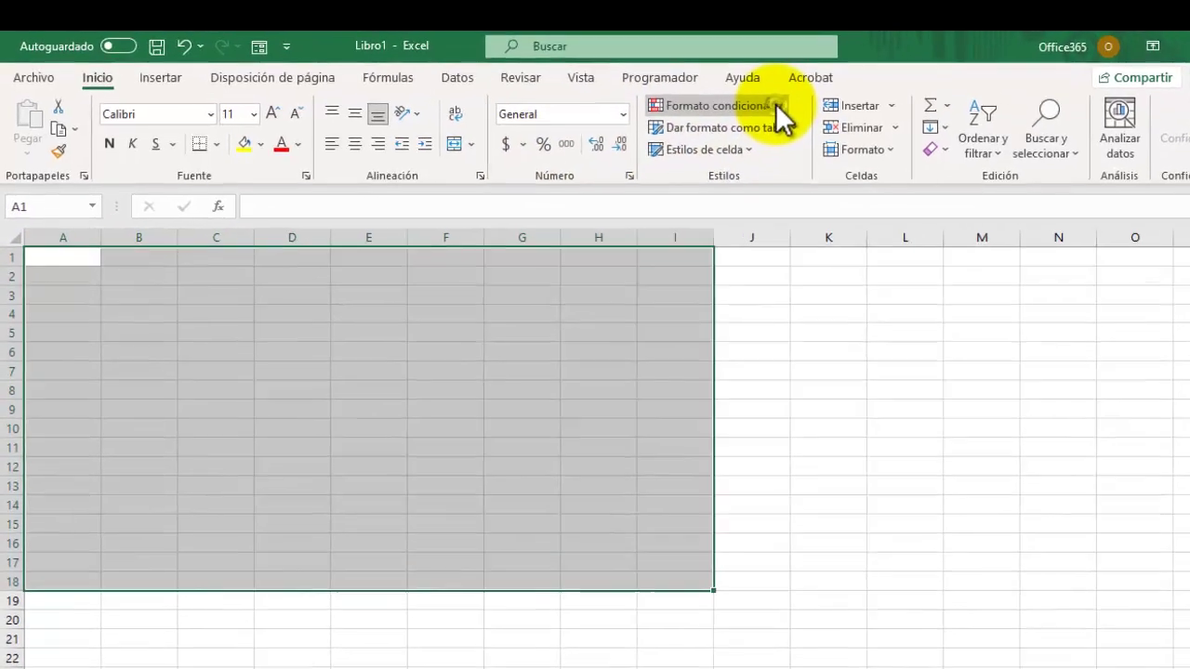
Start a new formula-based conditional formatting rule for A1:I18 with the condition =$A$1=1.
left_click(708, 97)
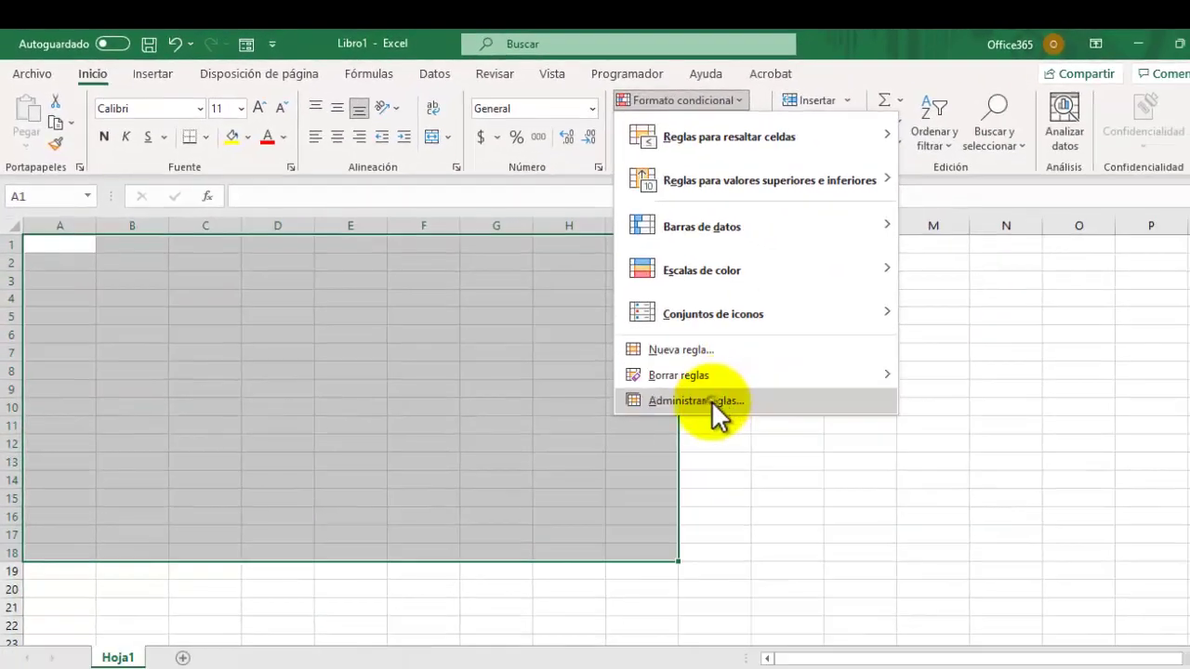
left_click(712, 401)
left_click(559, 336)
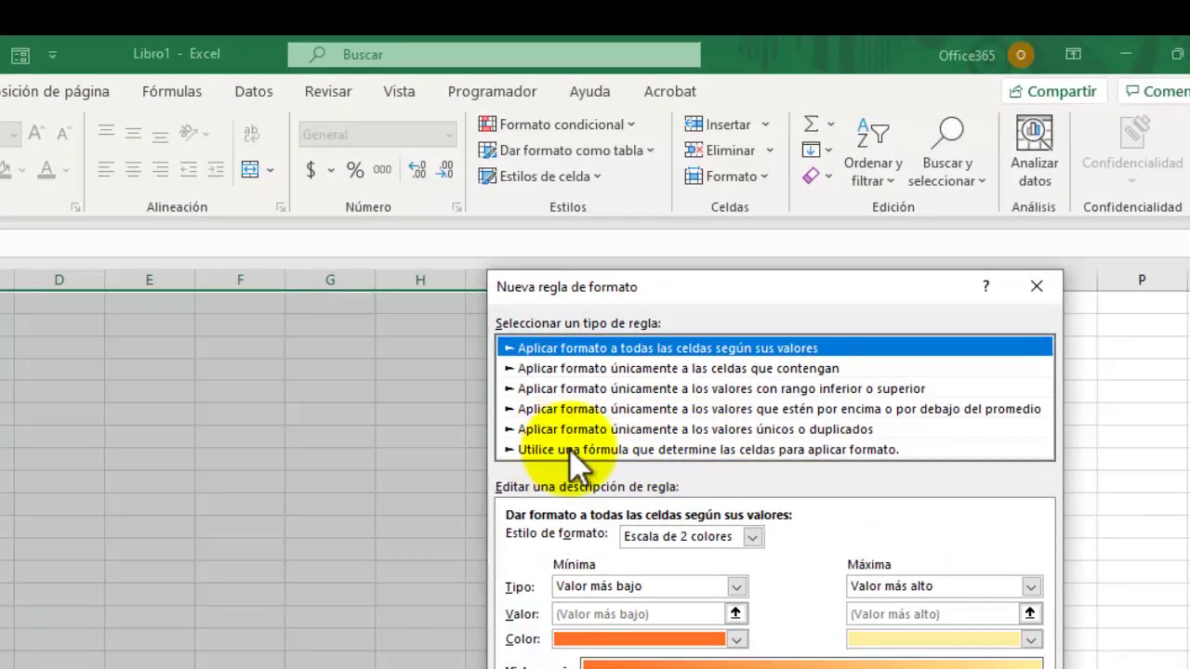
left_click(589, 449)
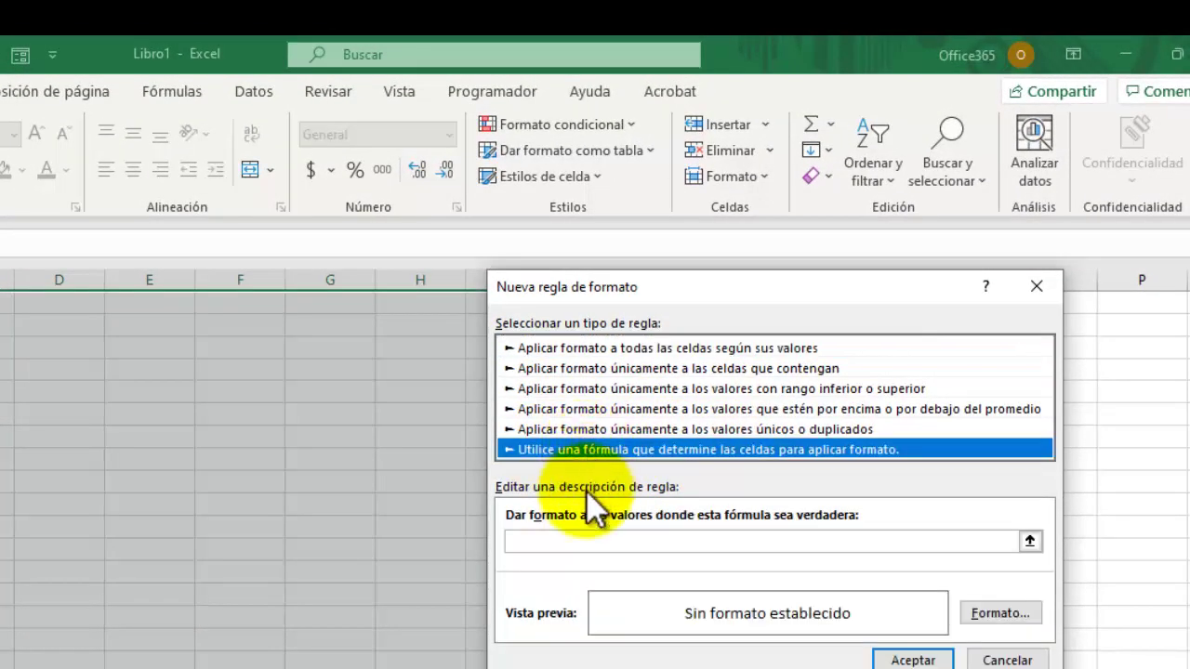
left_click(553, 542)
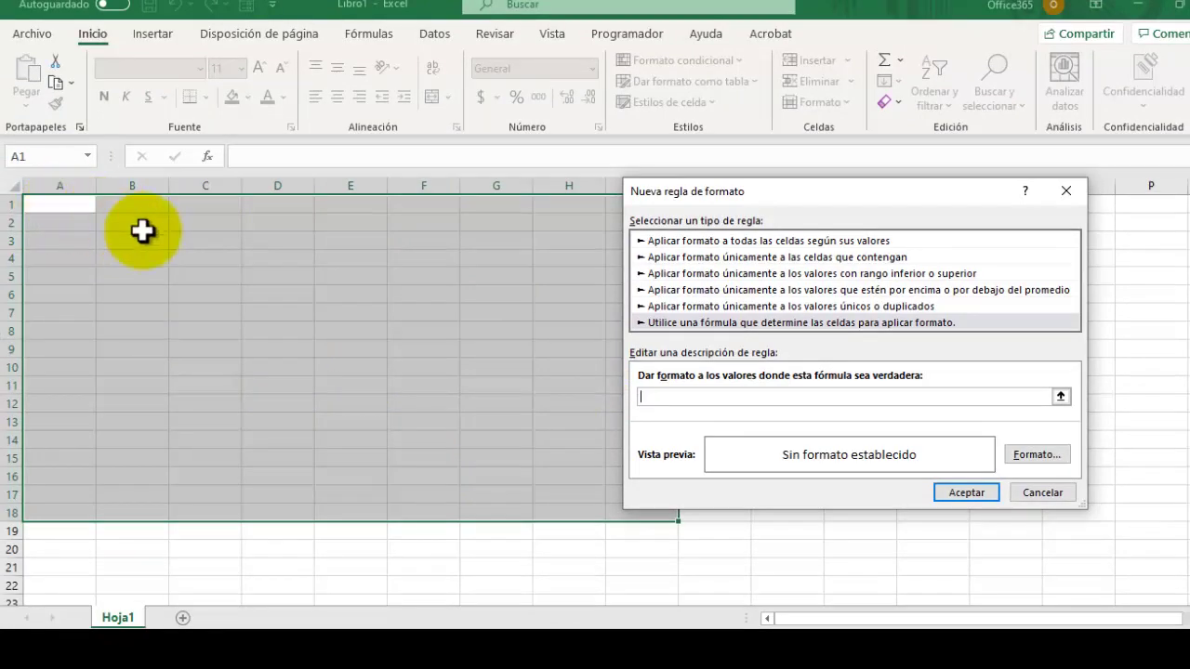
left_click(65, 203)
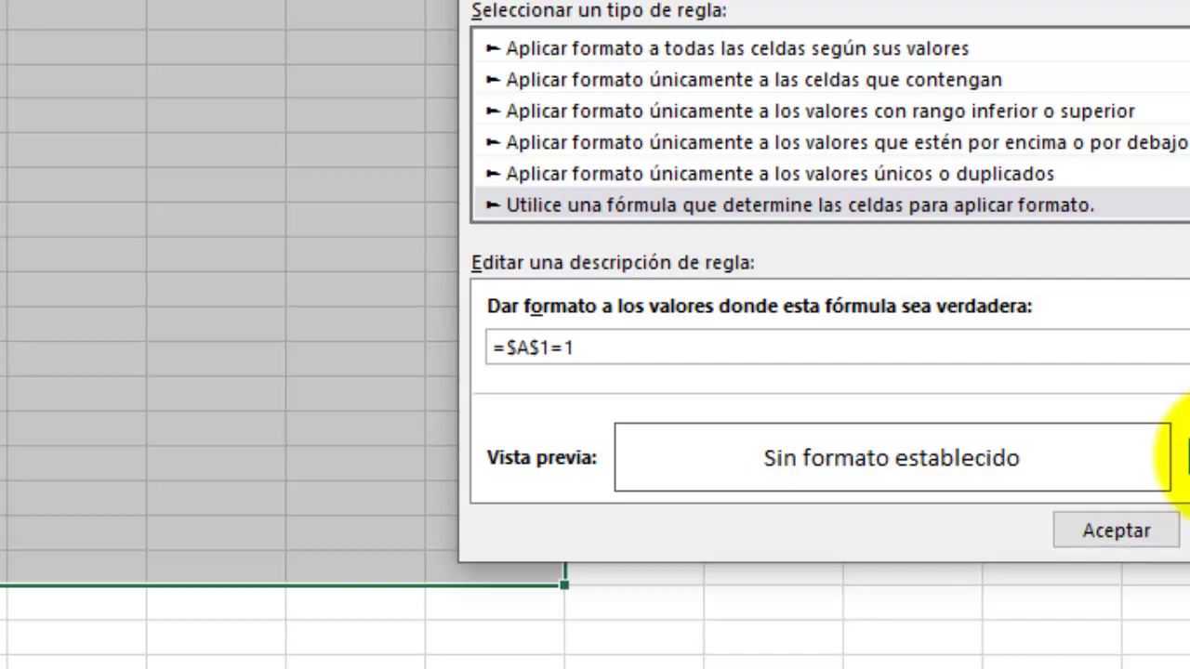
Give the =$A$1=1 rule a red fill and apply it to A1:I18.
left_click(1188, 455)
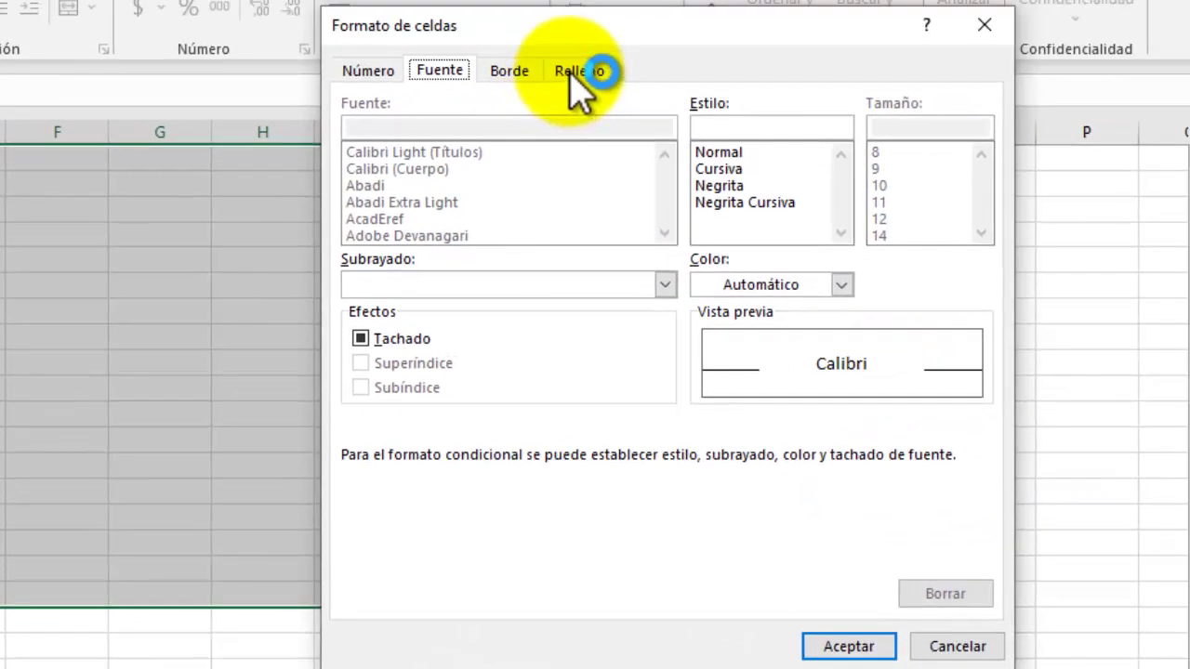
left_click(576, 72)
left_click(389, 324)
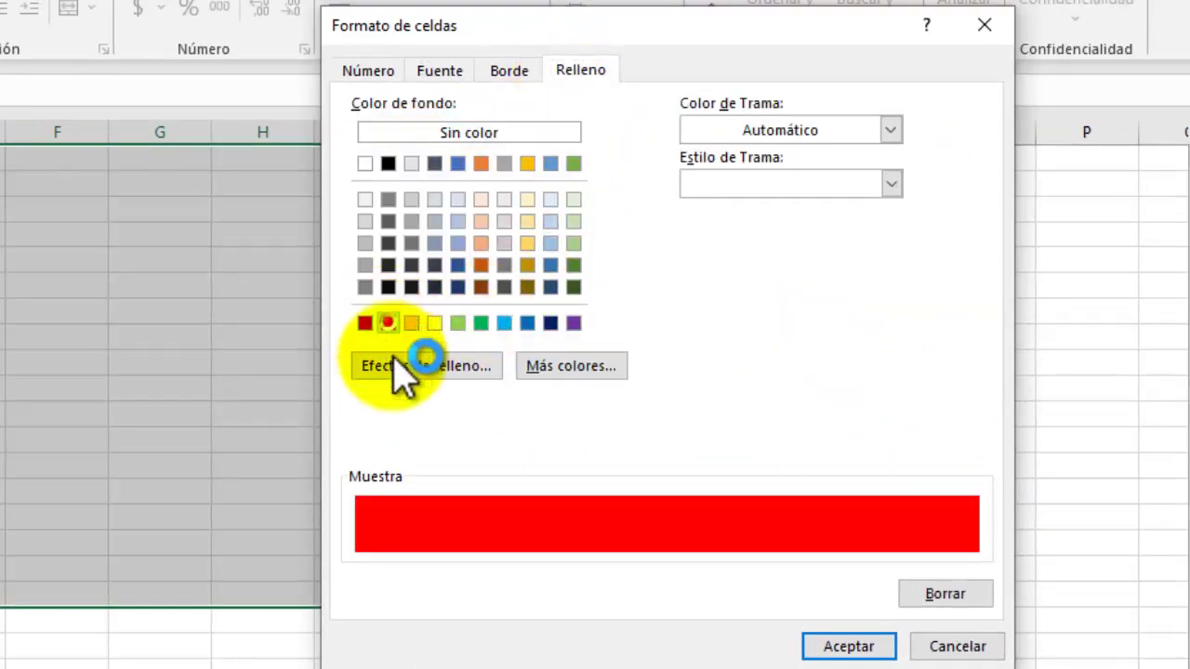
left_click(847, 641)
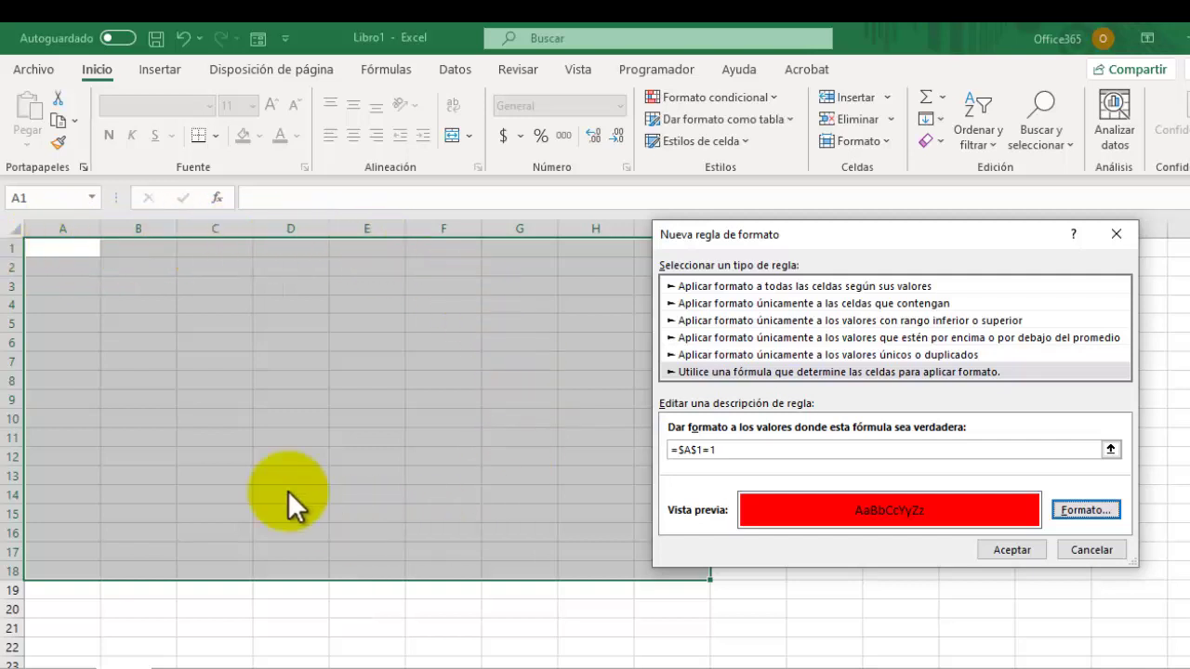
left_click(1008, 548)
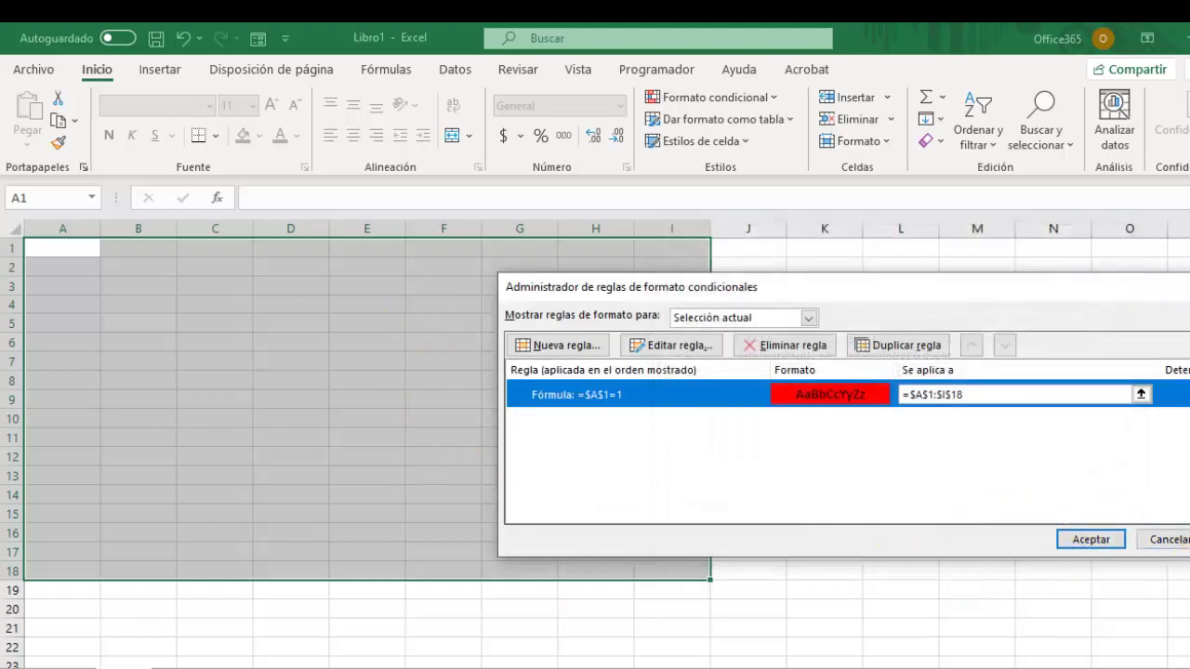
left_click(1091, 539)
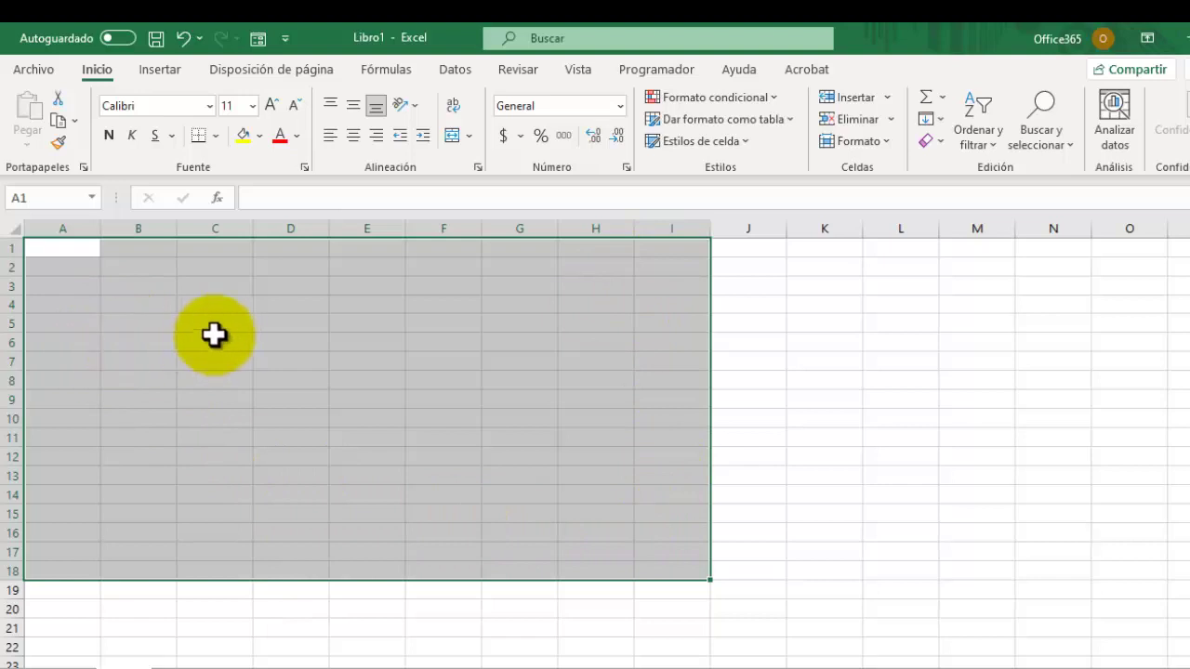
Enter 1 in cell A1 to trigger the red formatting rule.
left_click(82, 251)
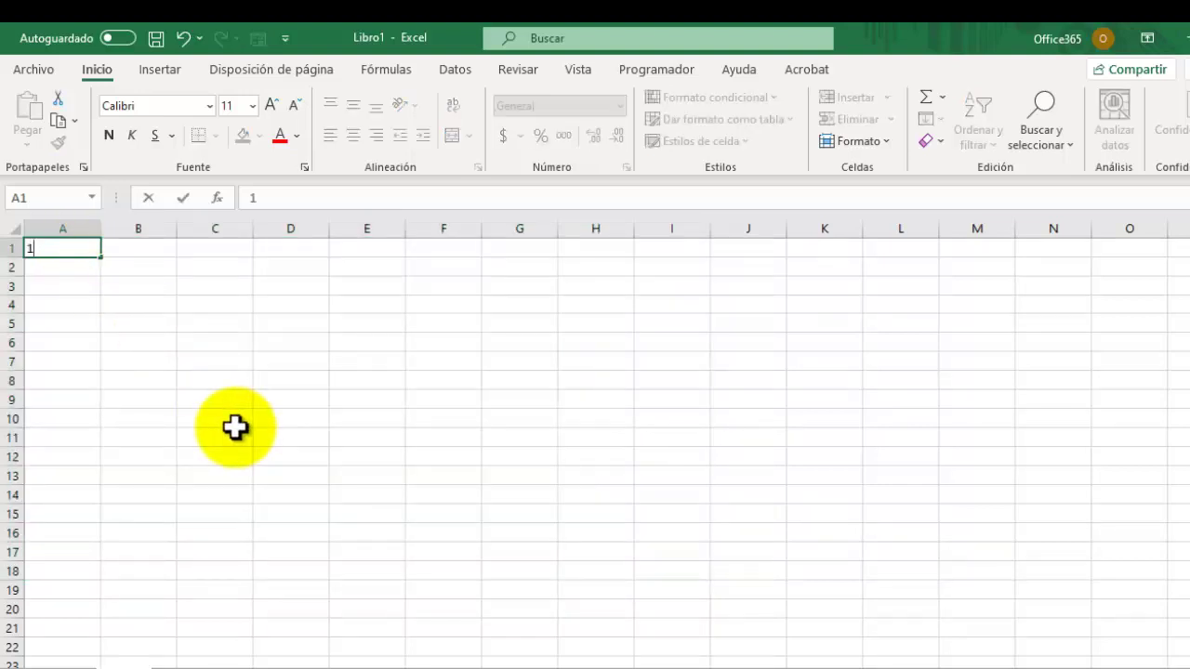
key("Return")
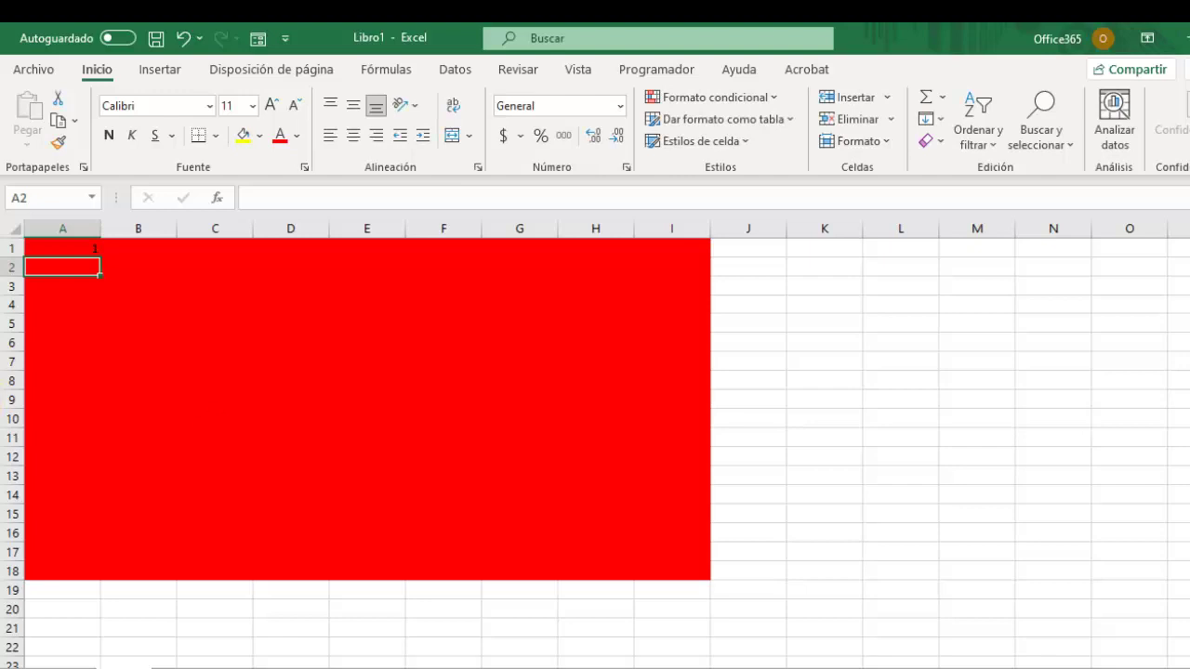
left_click(74, 247)
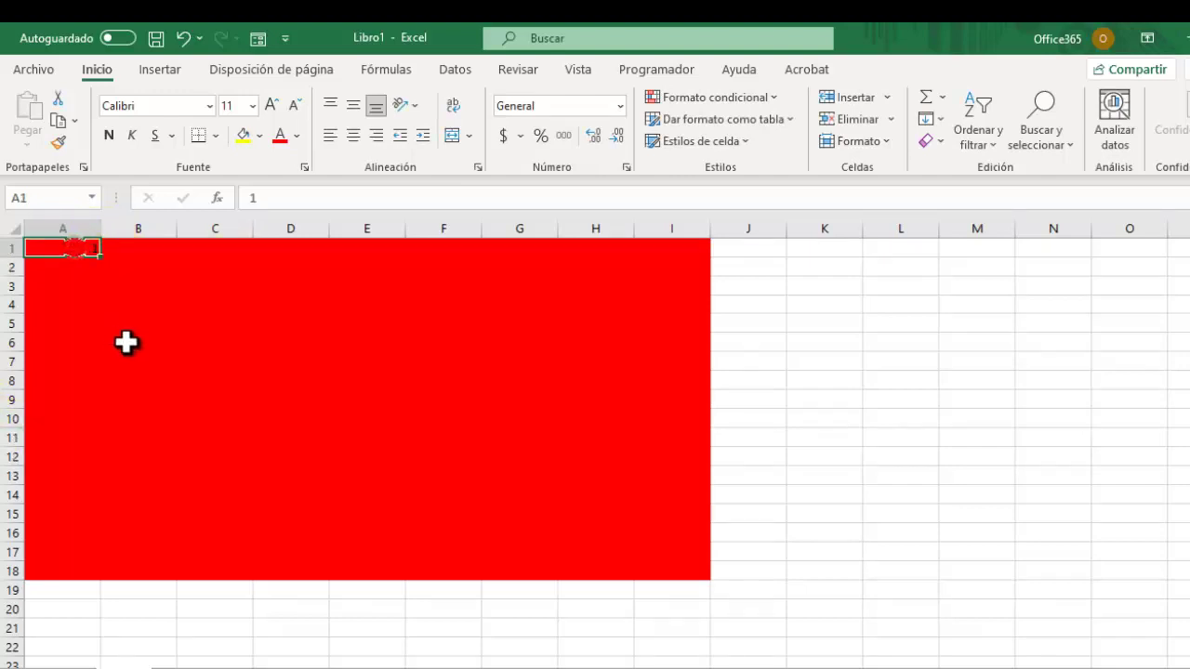
Start a second formula-based conditional formatting rule for A1:I18 with the condition =$A$1=2.
left_click_drag(57, 248, 665, 565)
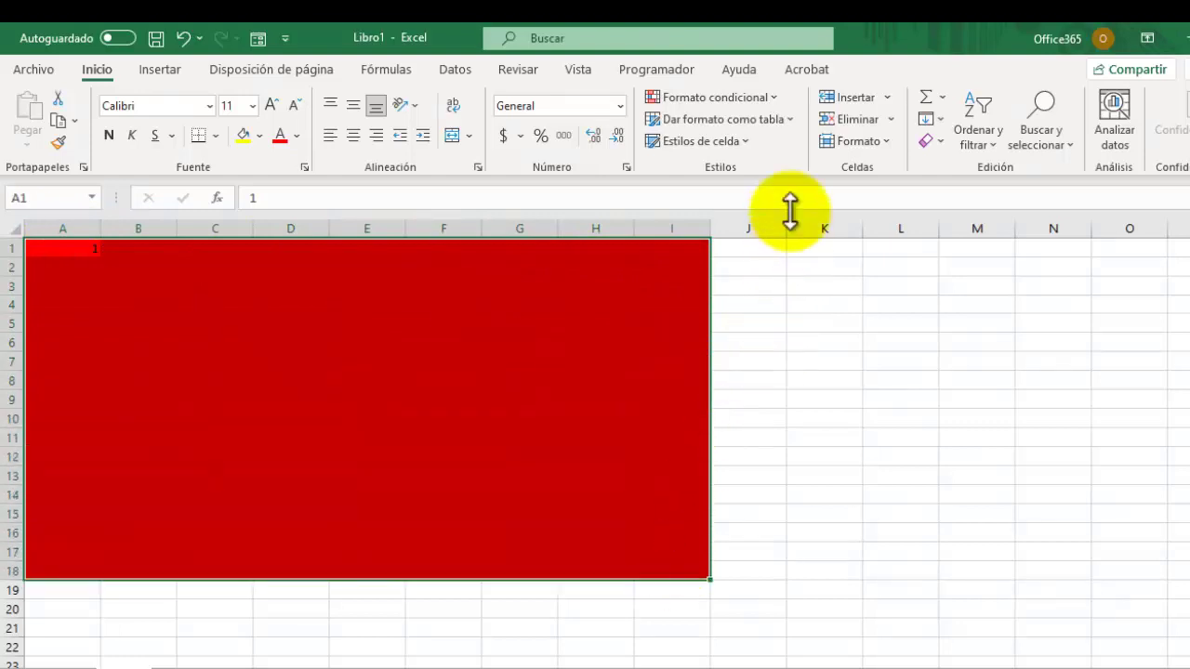
left_click(772, 97)
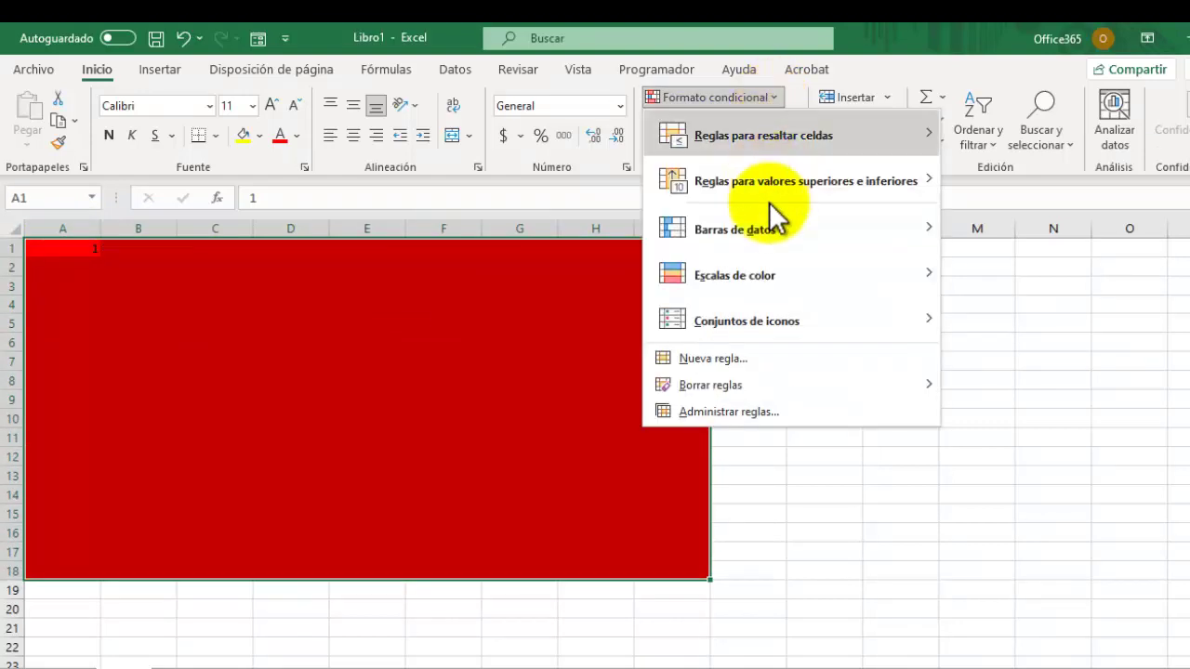
left_click(751, 417)
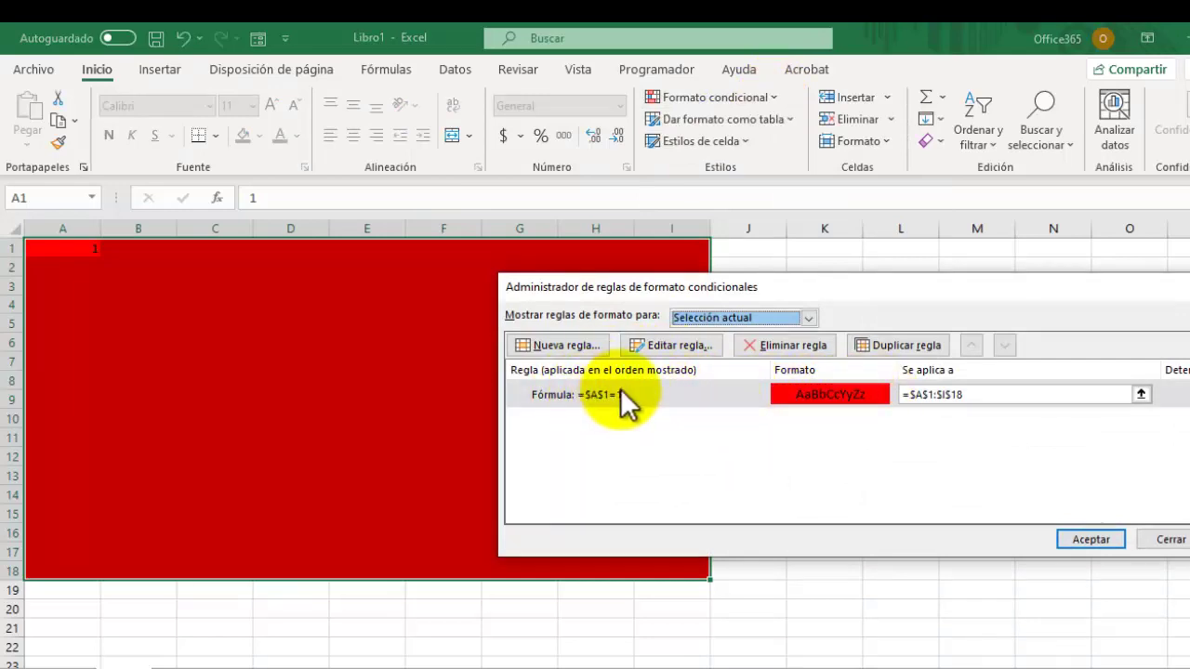
left_click(569, 345)
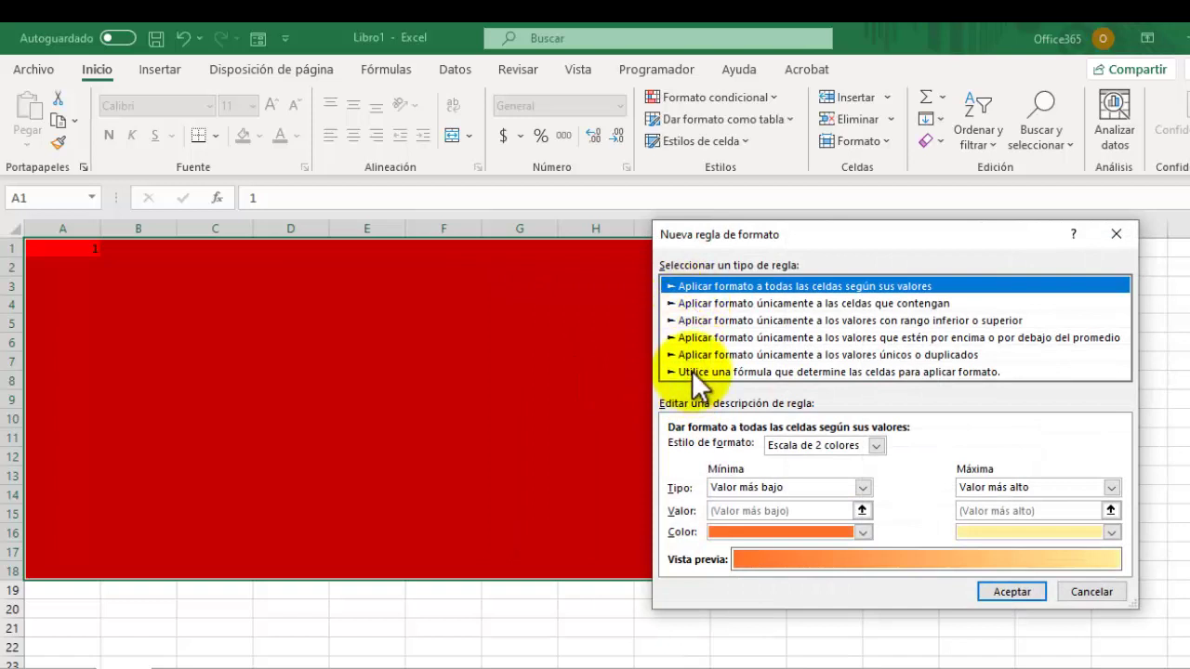
left_click(693, 371)
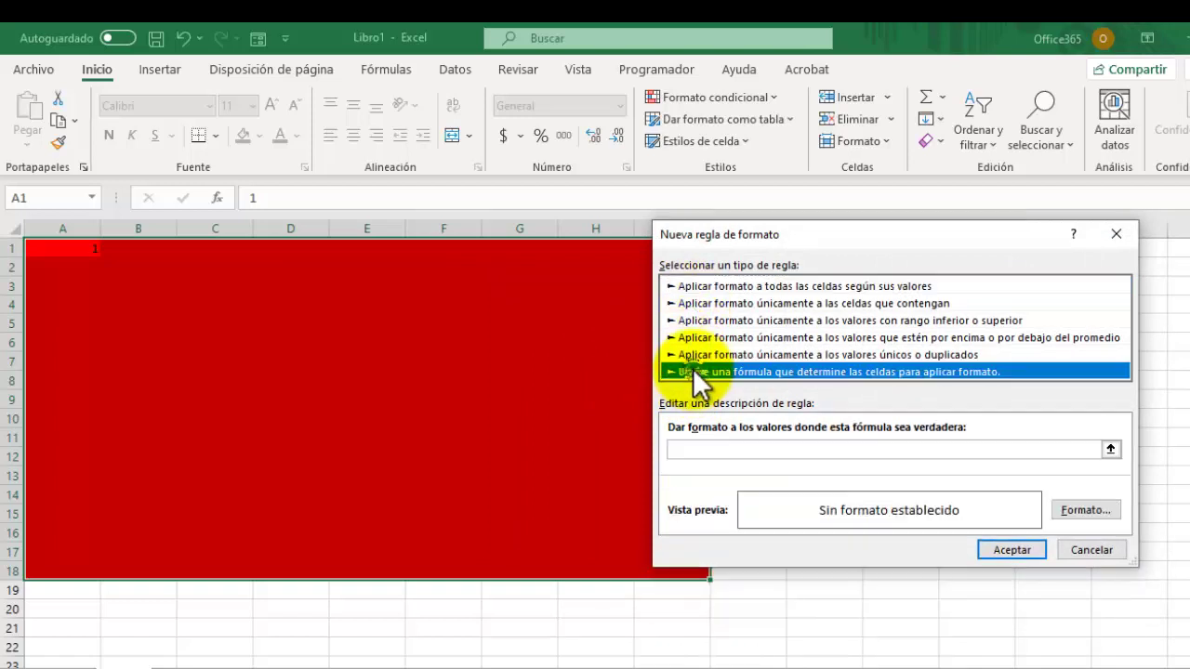
left_click(696, 448)
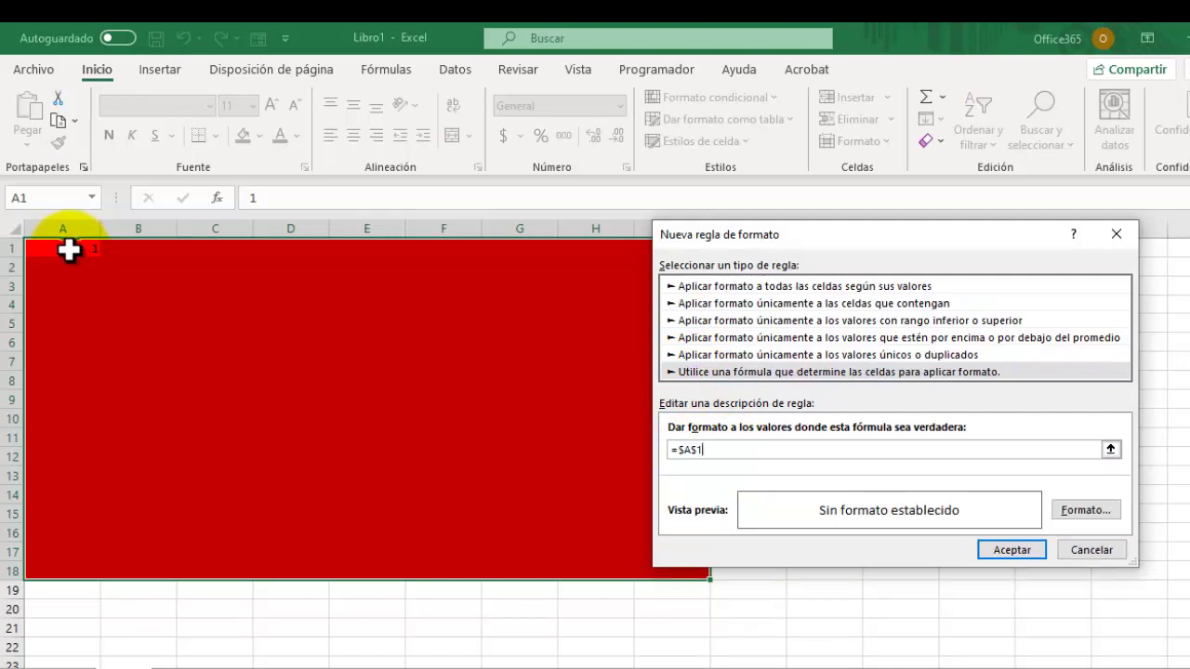
type("=")
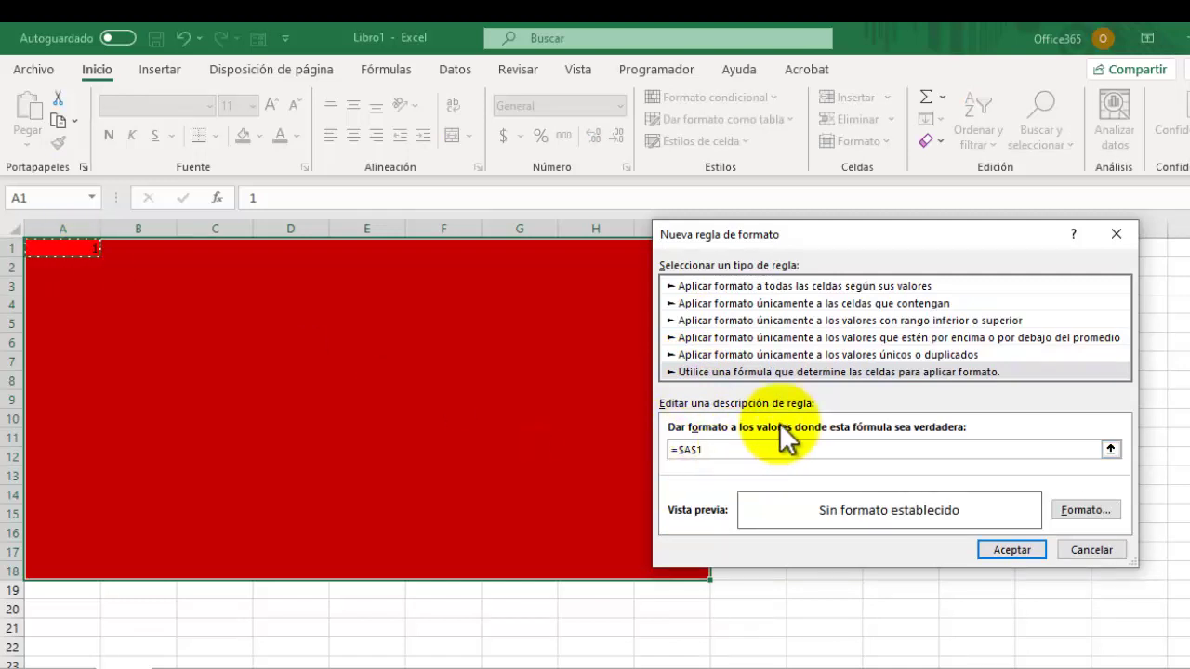
type("2")
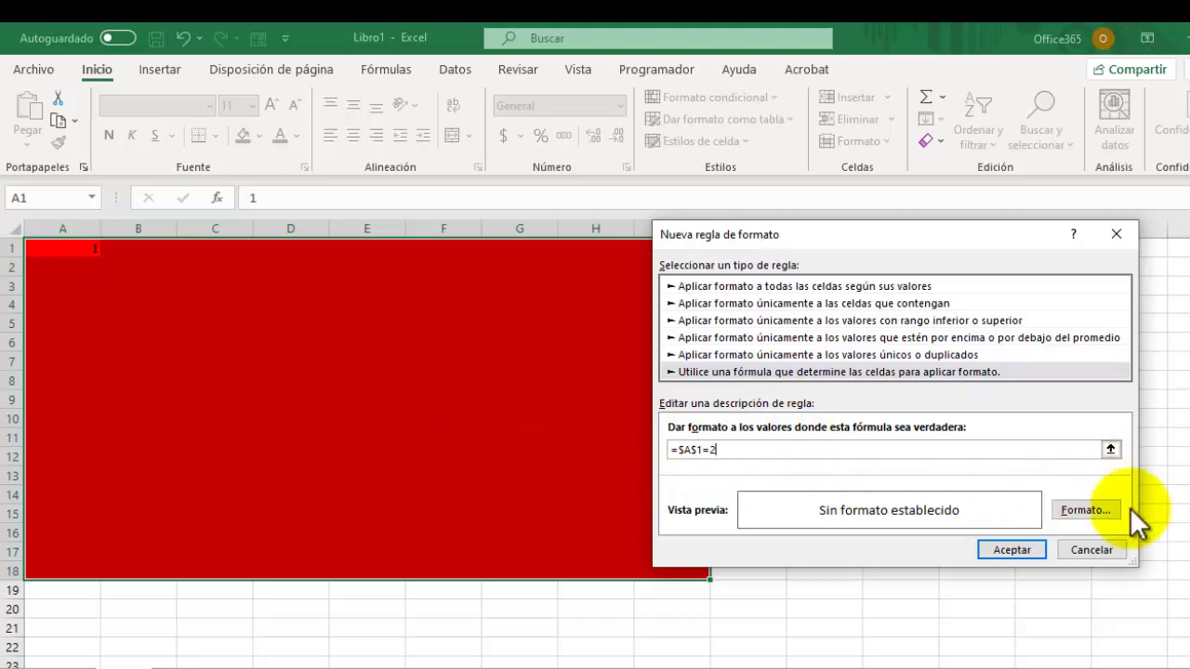
Give the =$A$1=2 rule a light green fill and apply it to A1:I18.
left_click(1080, 509)
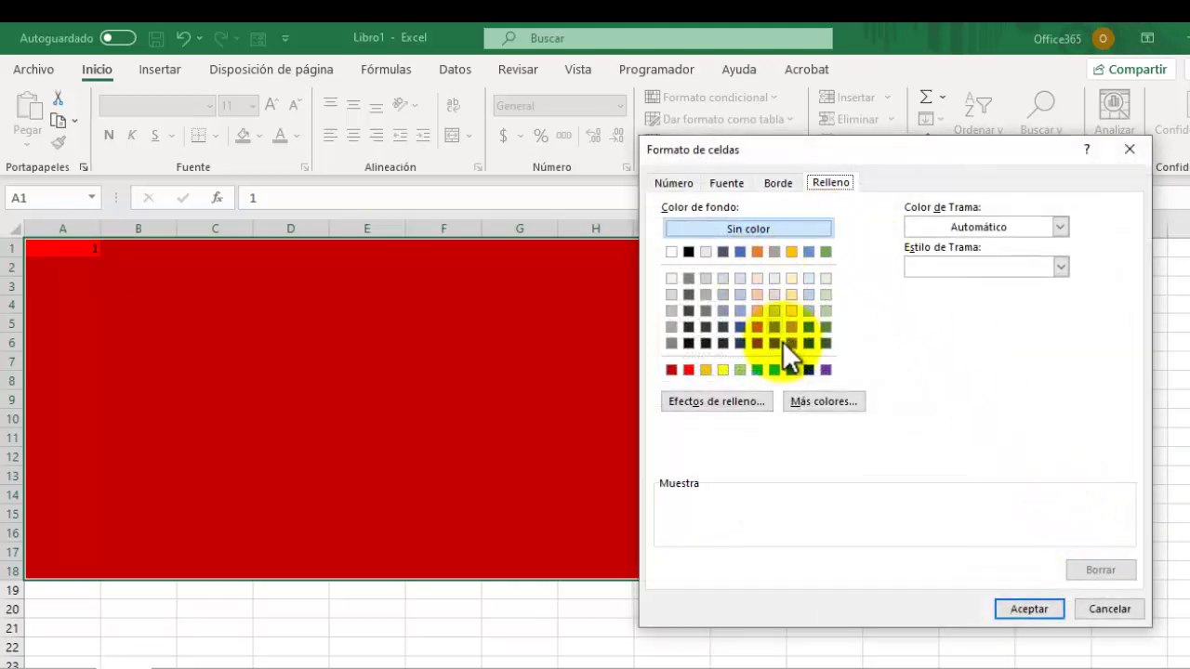
left_click(739, 372)
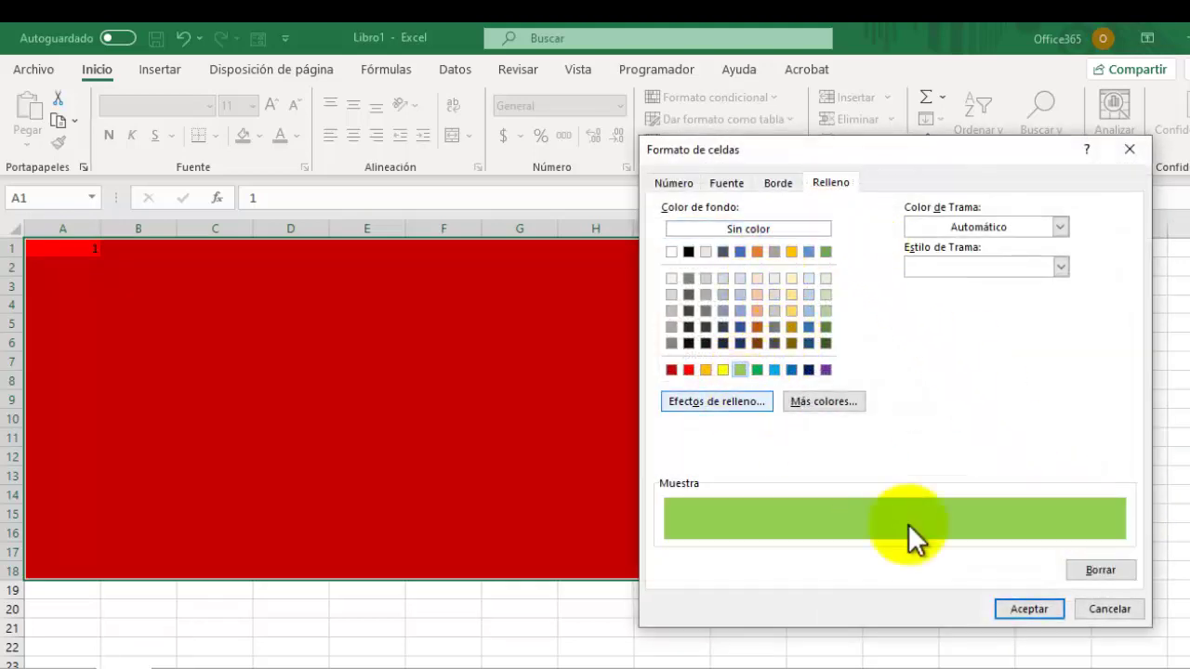
left_click(1023, 607)
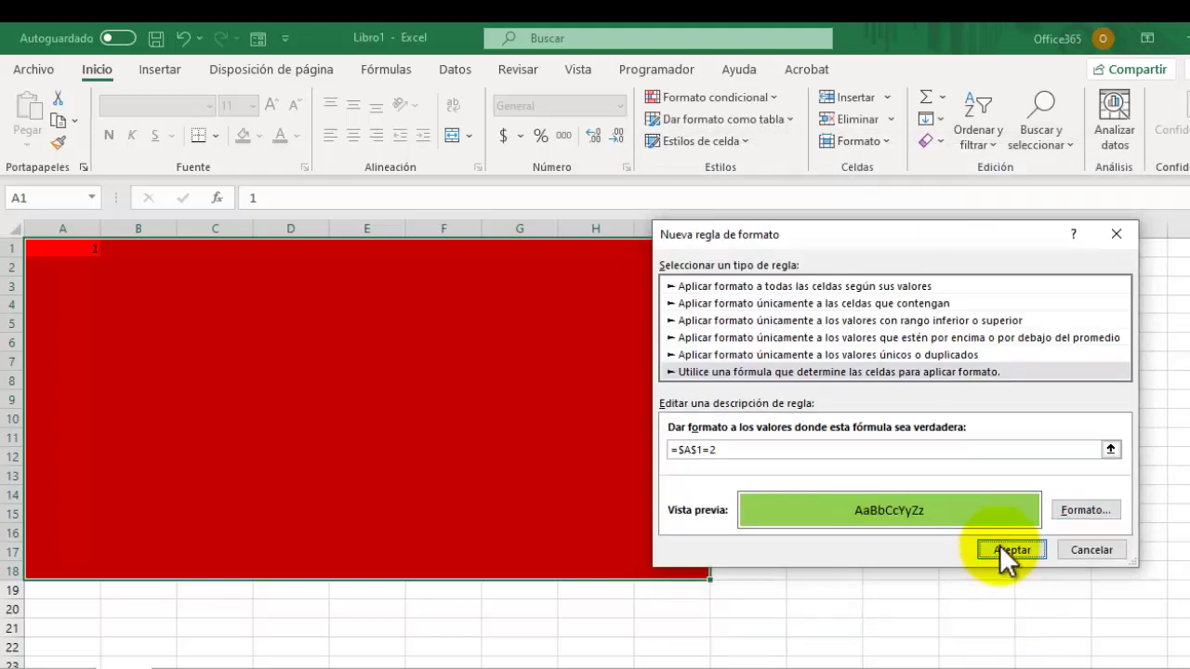
left_click(1009, 550)
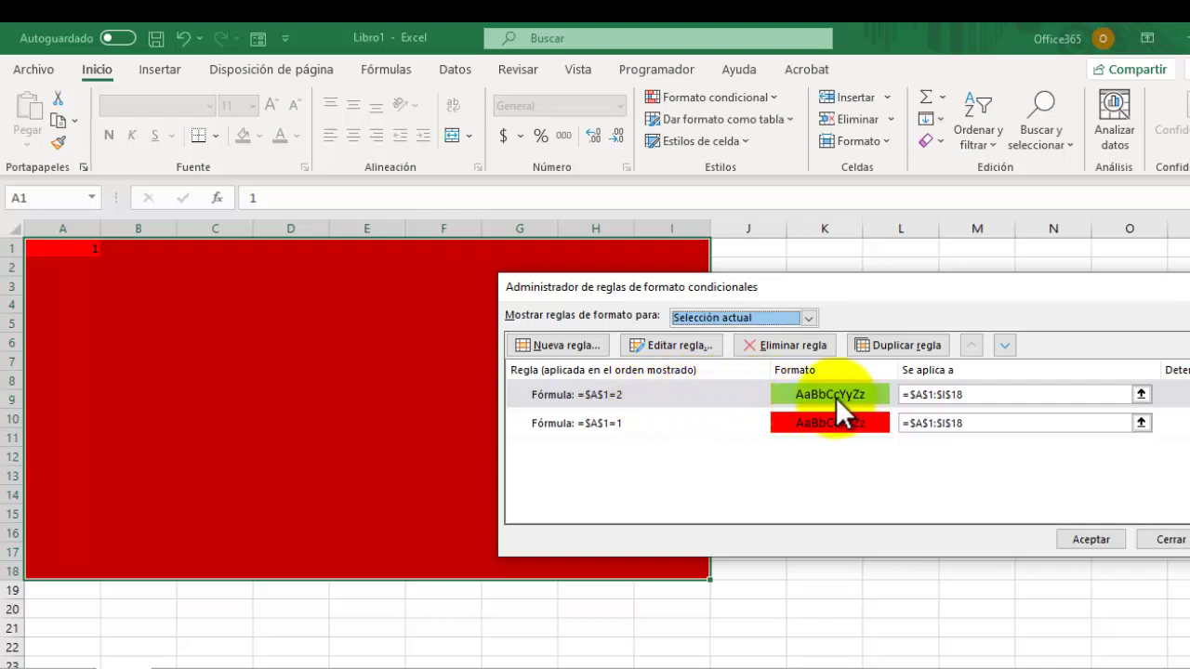
left_click(1090, 539)
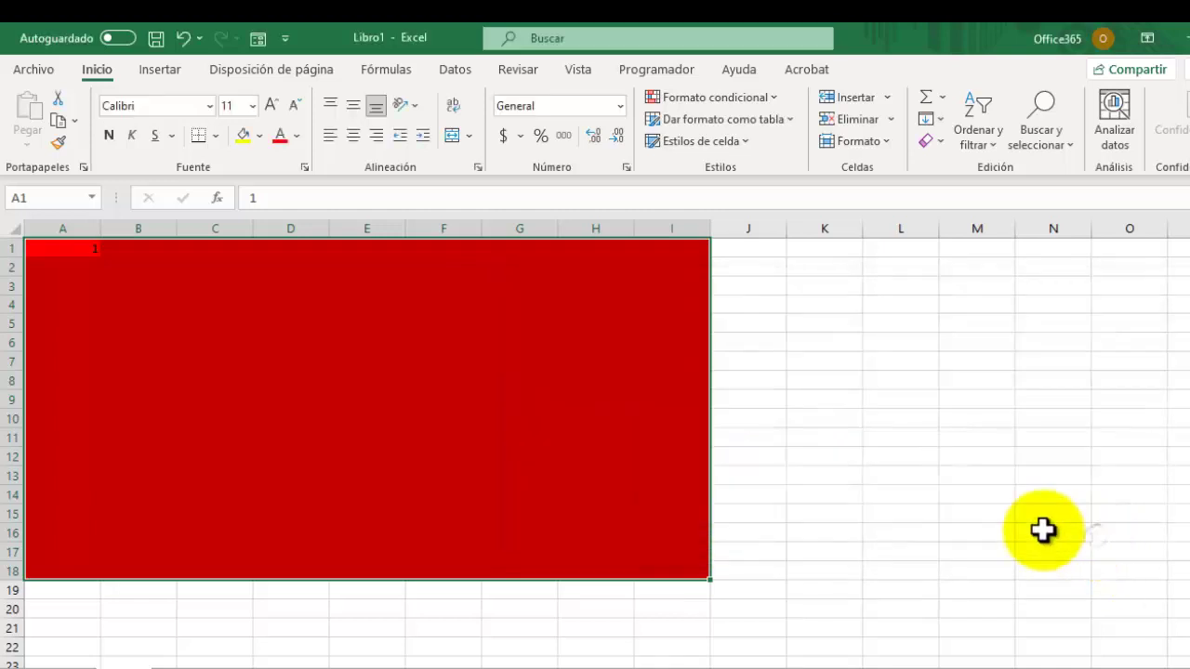
Test both formatting rules by entering 2 in cell A1 and changing it back to 1.
left_click(70, 243)
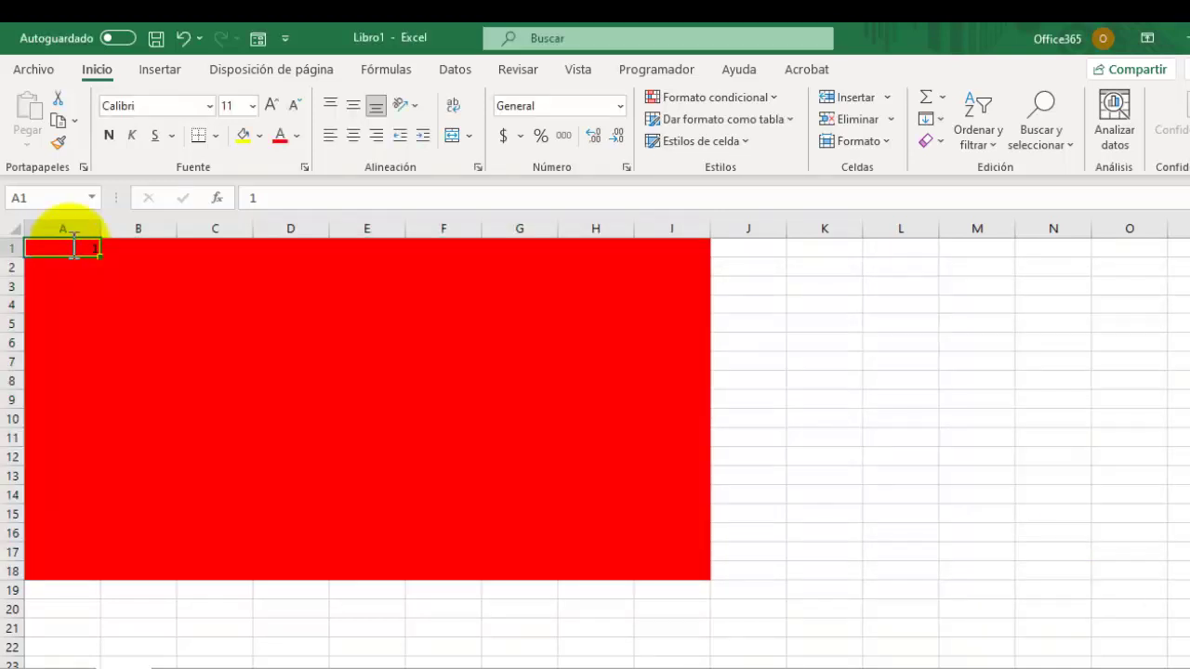
type("2")
key("Return")
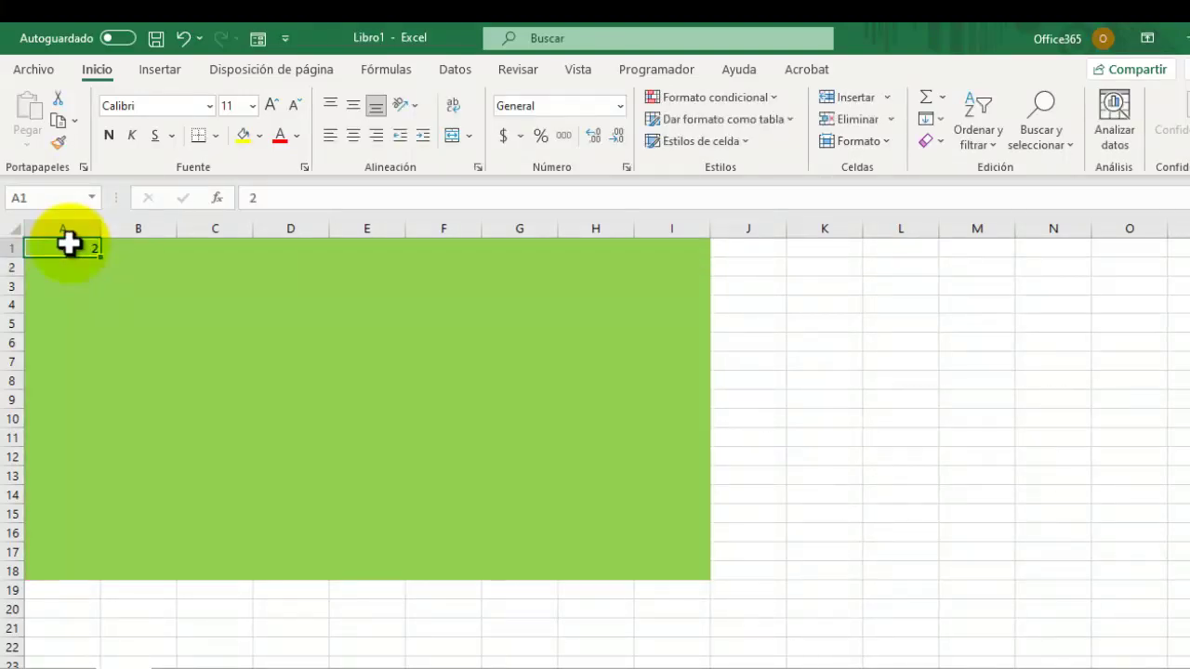
left_click(74, 243)
type("1")
key("Return")
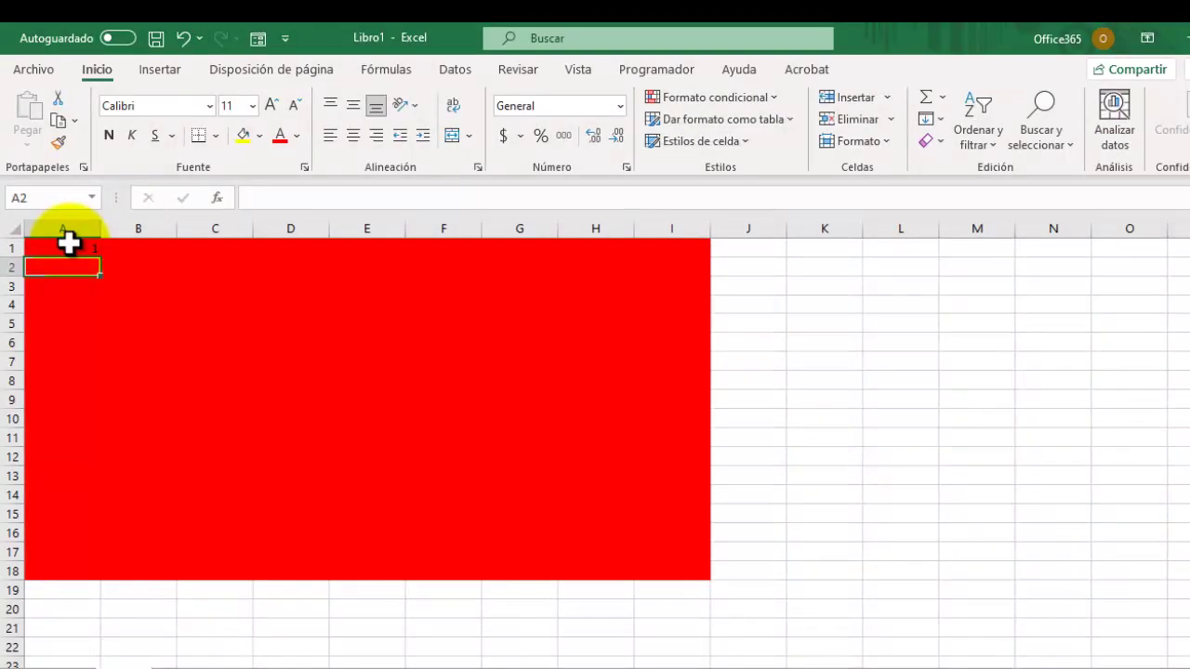
Add a new blank worksheet to the workbook.
left_click(233, 398)
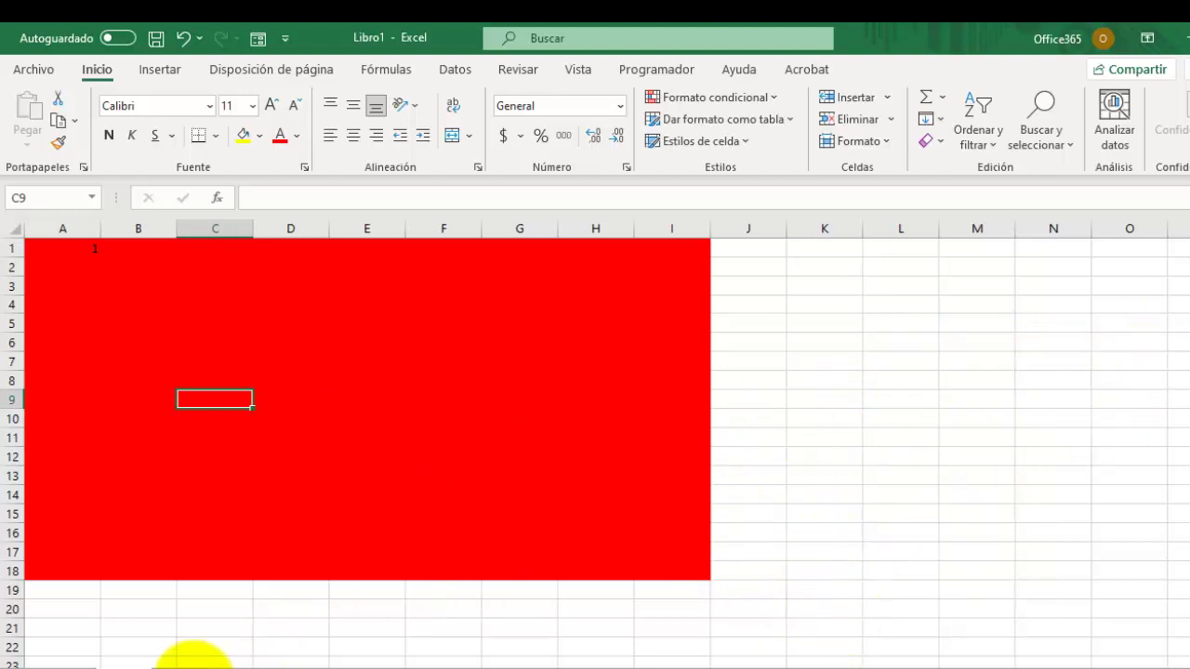
key("ctrl+z")
key("ctrl+z")
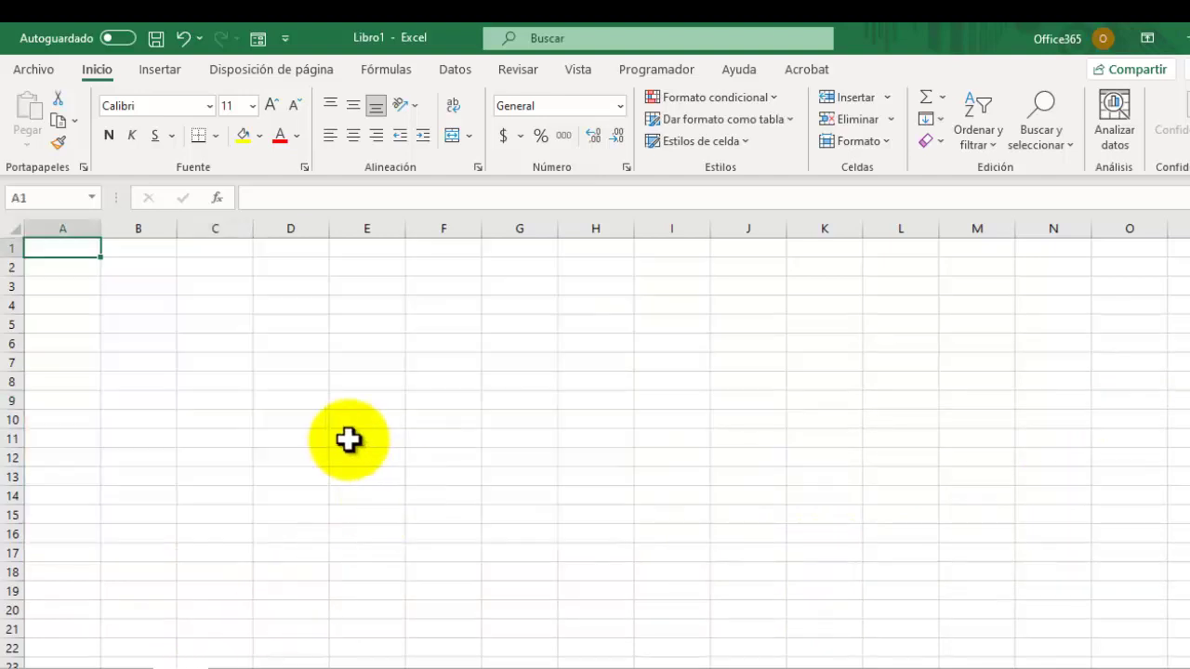
Apply a thick outside border to cells B3 and B9.
left_click(130, 287)
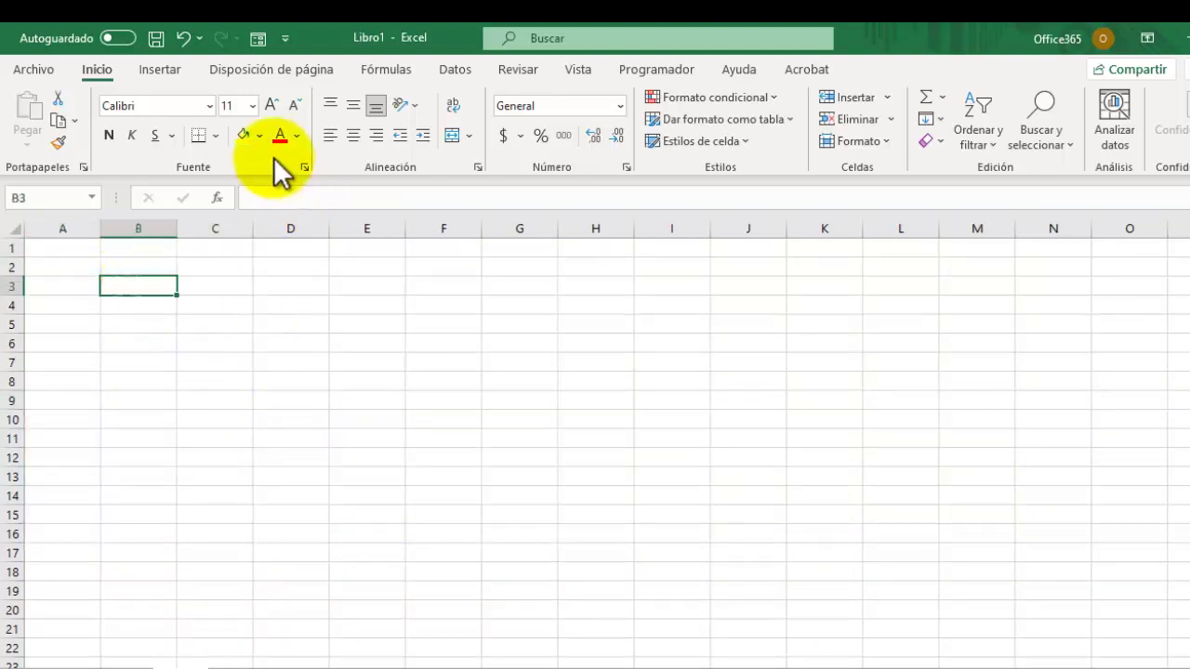
left_click(215, 135)
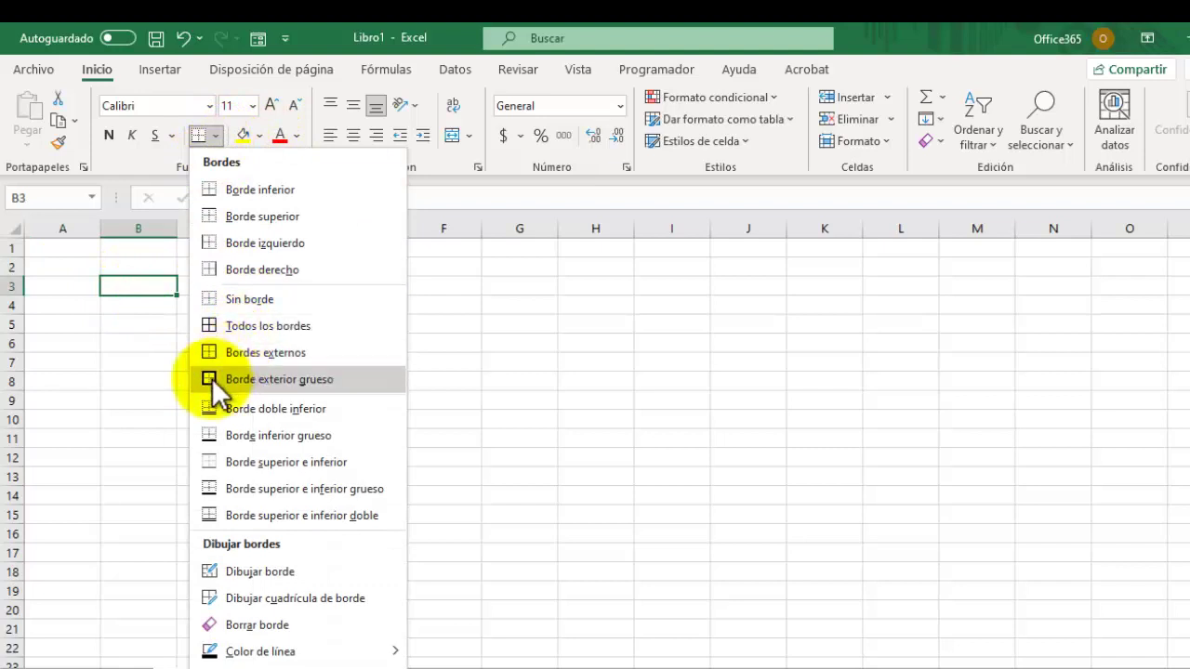
left_click(209, 379)
left_click(136, 402)
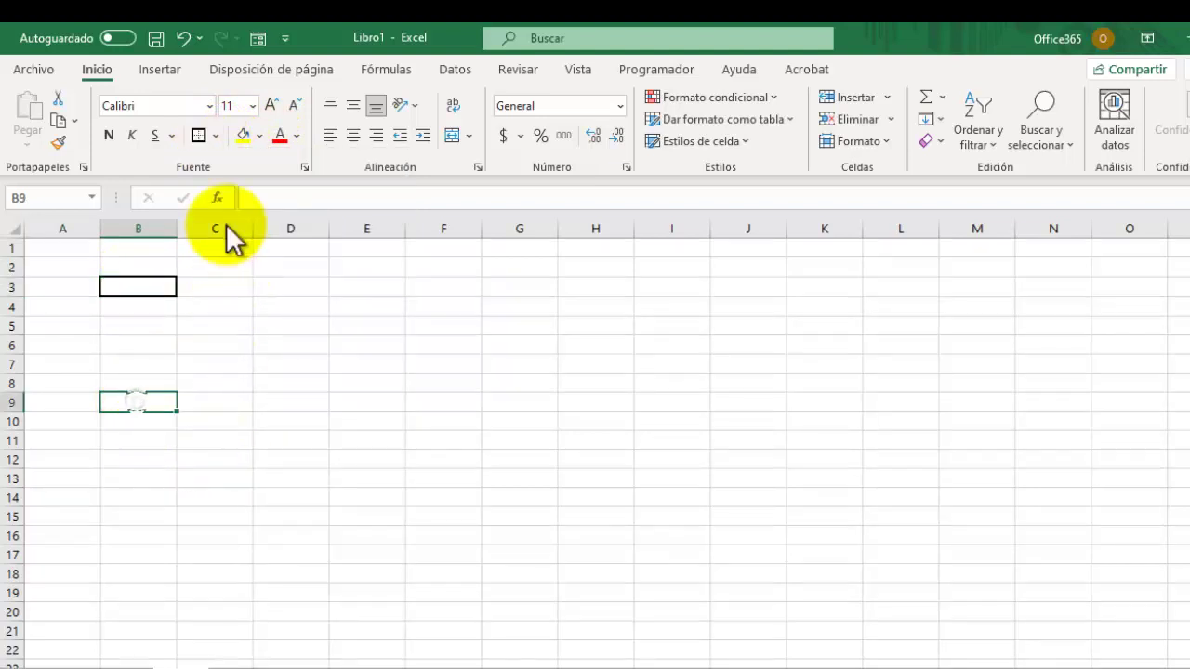
left_click(198, 136)
left_click(321, 362)
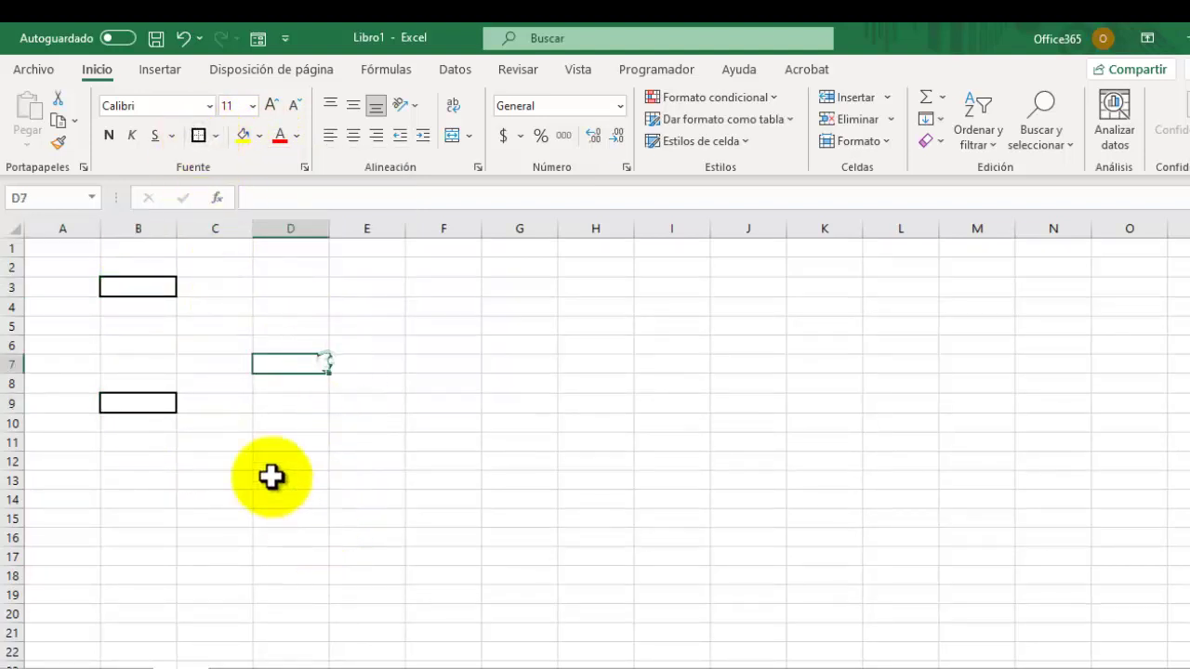
Enter 10 in both bordered cells, B3 and B9.
left_click(146, 283)
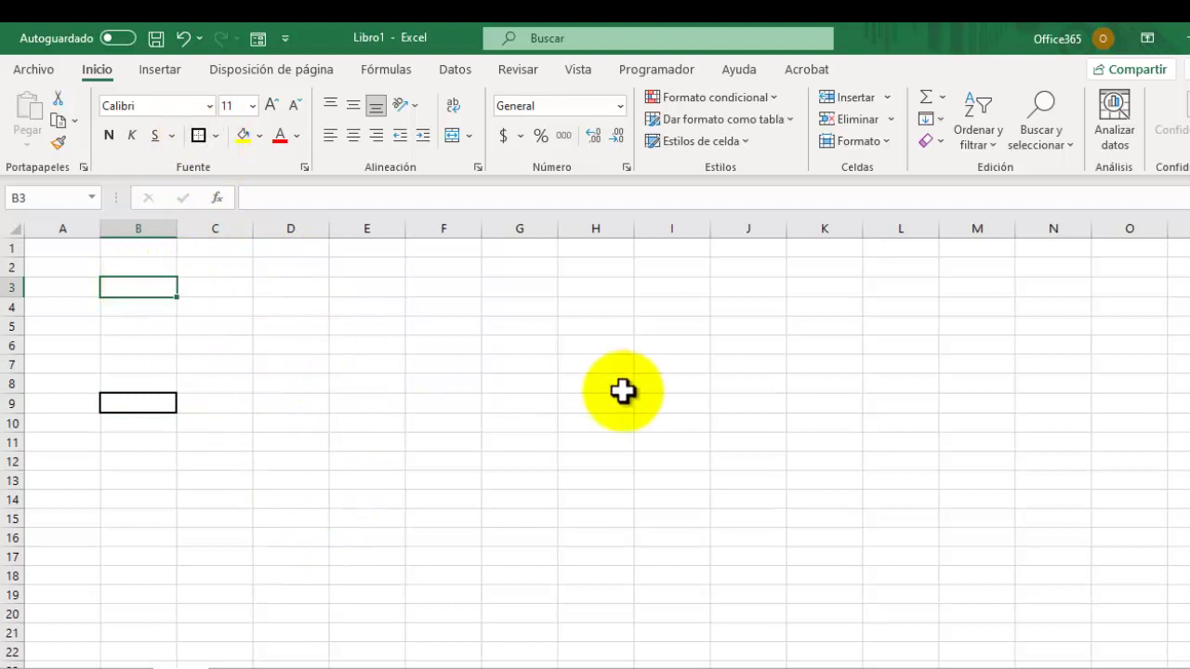
type("10")
left_click(551, 401)
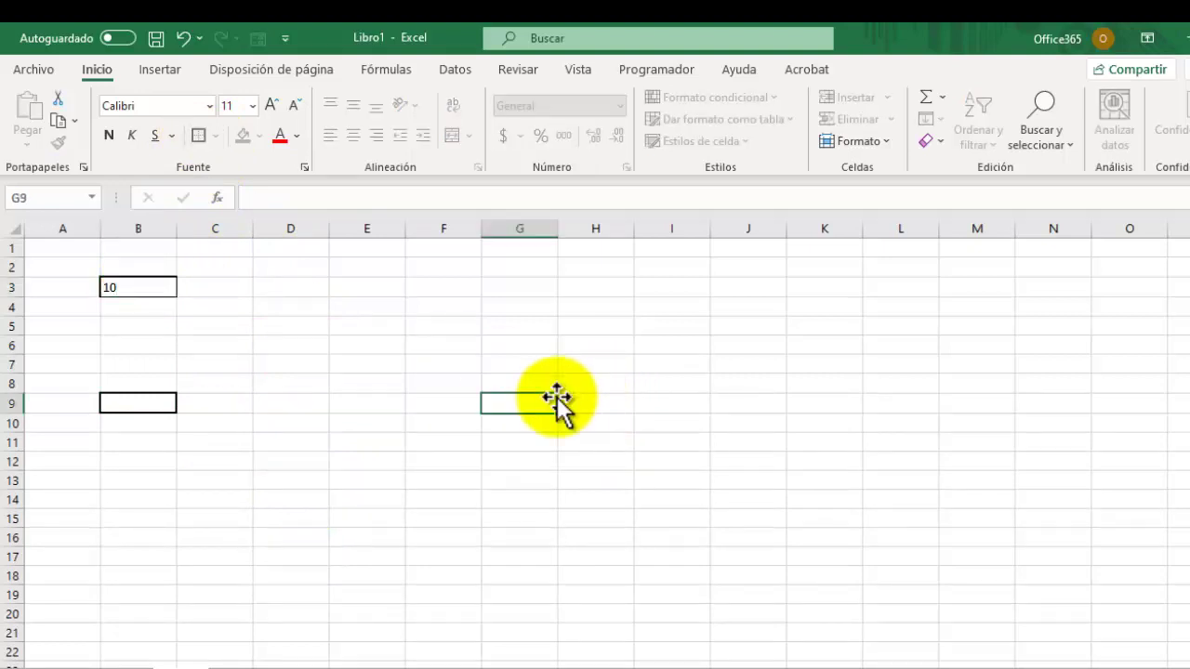
left_click(151, 407)
type("10")
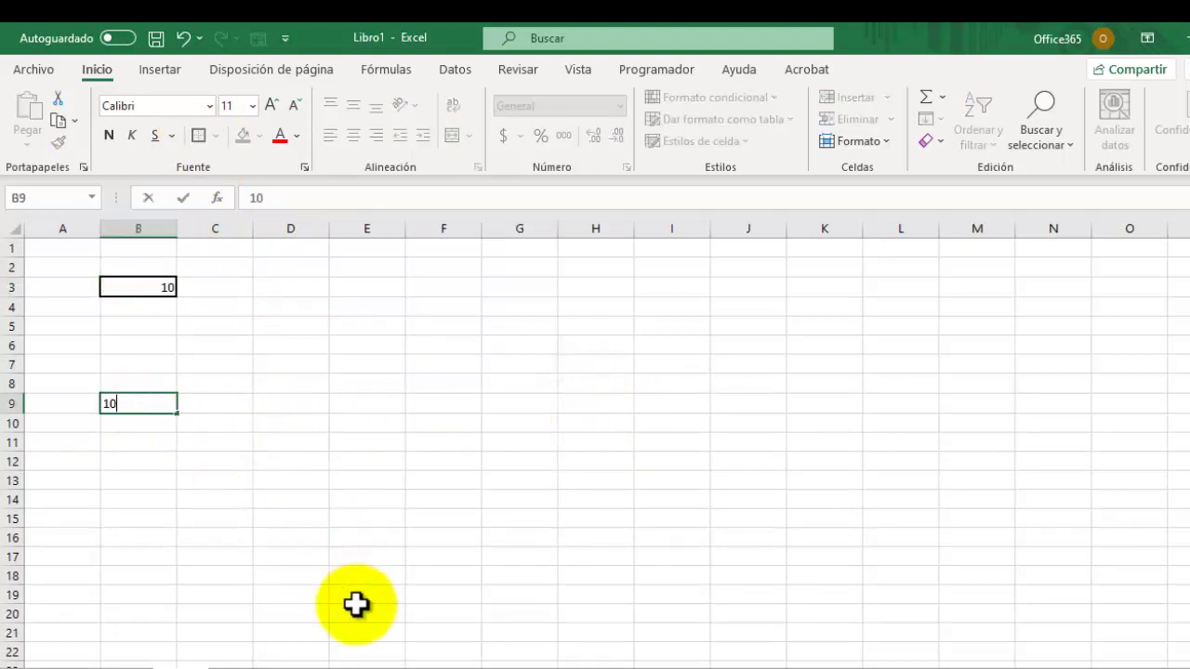
left_click(441, 422)
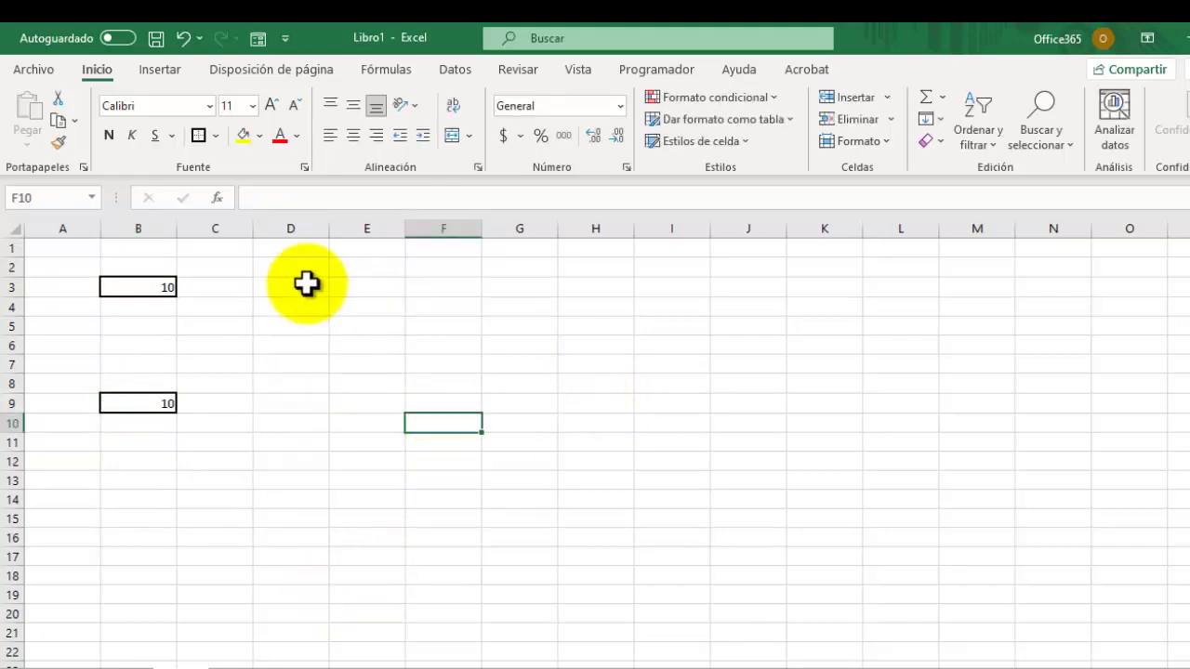
Apply a thick outside border around the range D3:G9.
left_click_drag(308, 285, 521, 406)
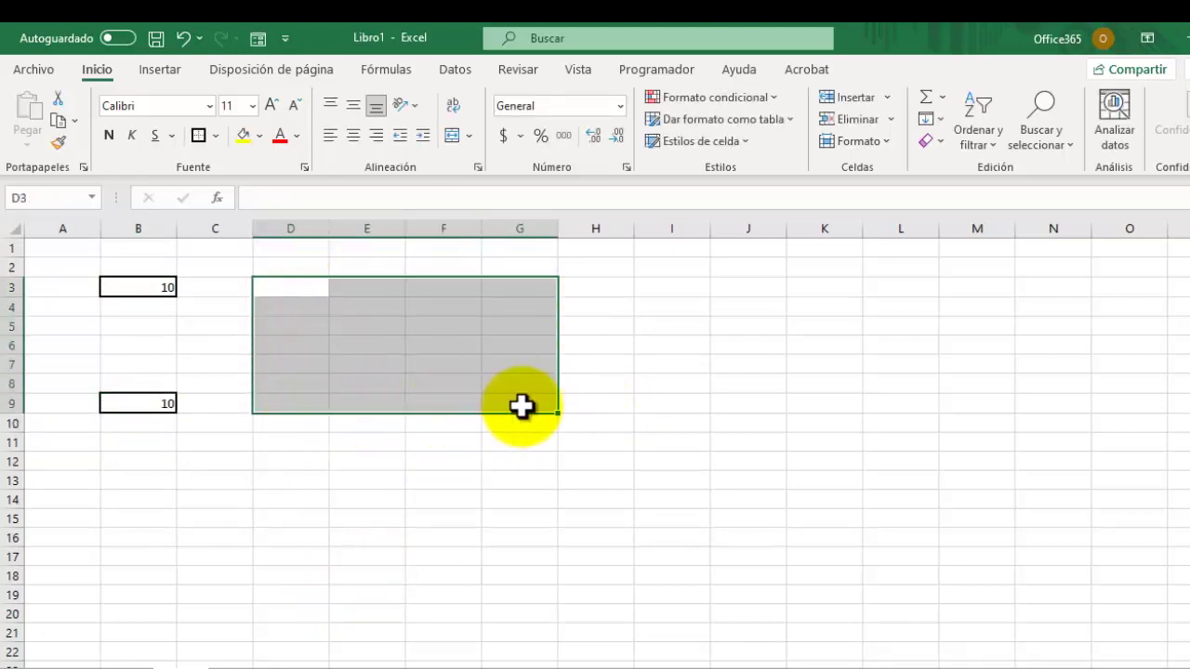
left_click(198, 135)
left_click(520, 576)
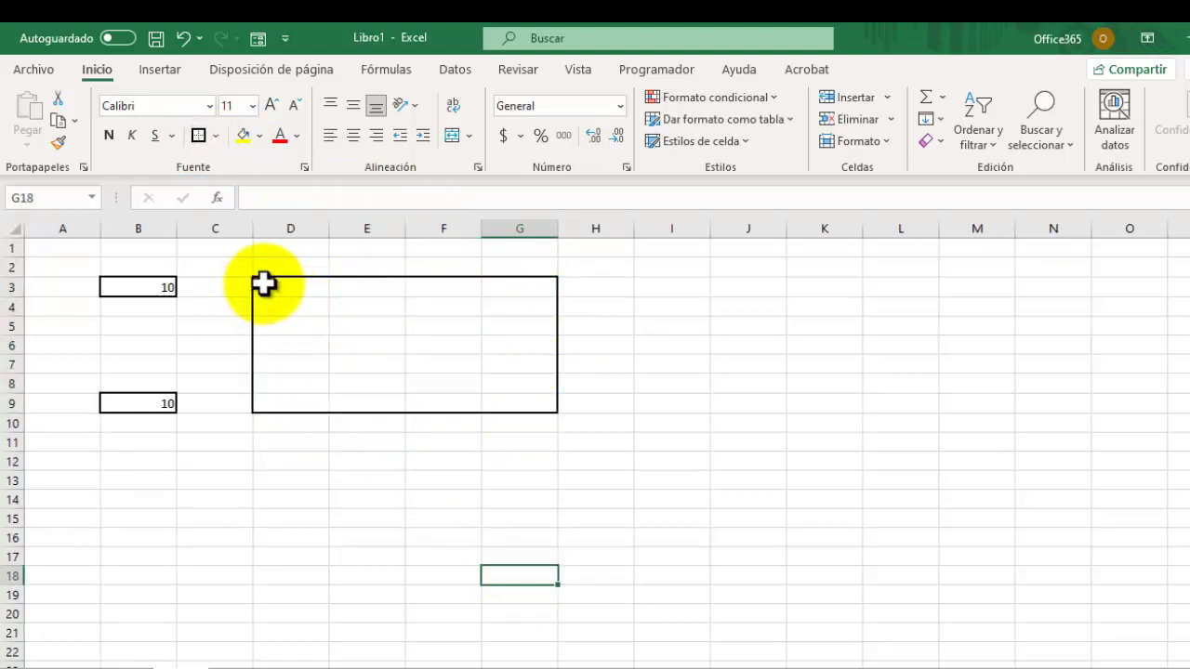
Create a formula-based conditional formatting rule for D3:G9 with the formula =$B$3+$B$9=20.
left_click_drag(264, 284, 518, 401)
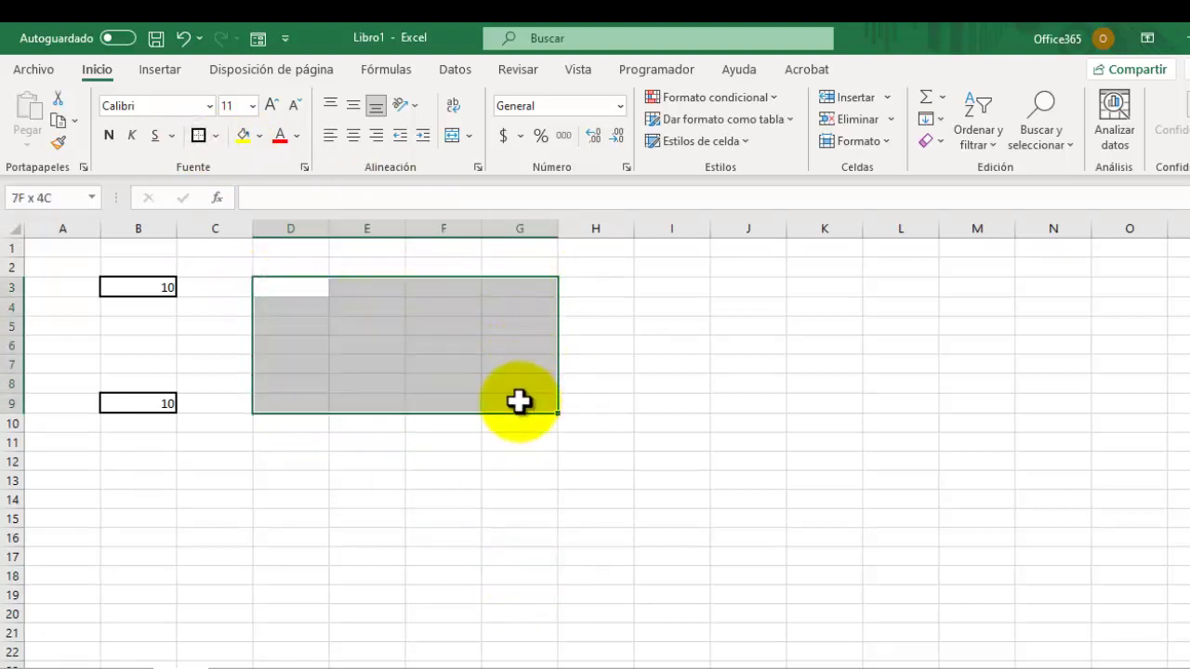
left_click(777, 97)
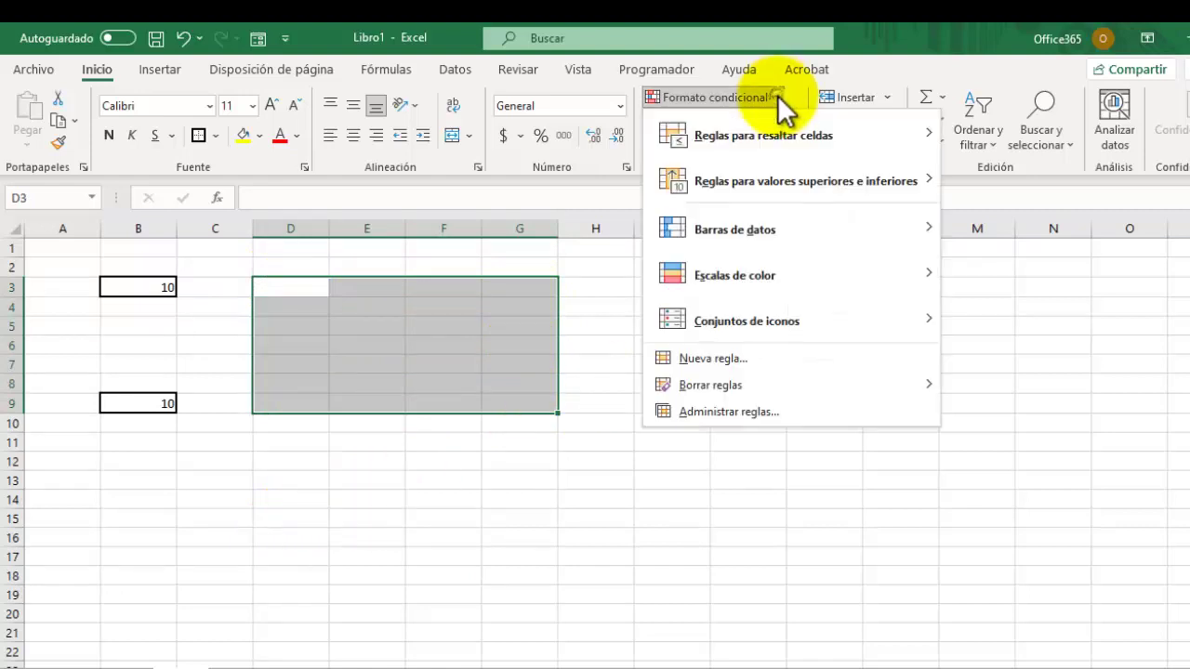
left_click(739, 413)
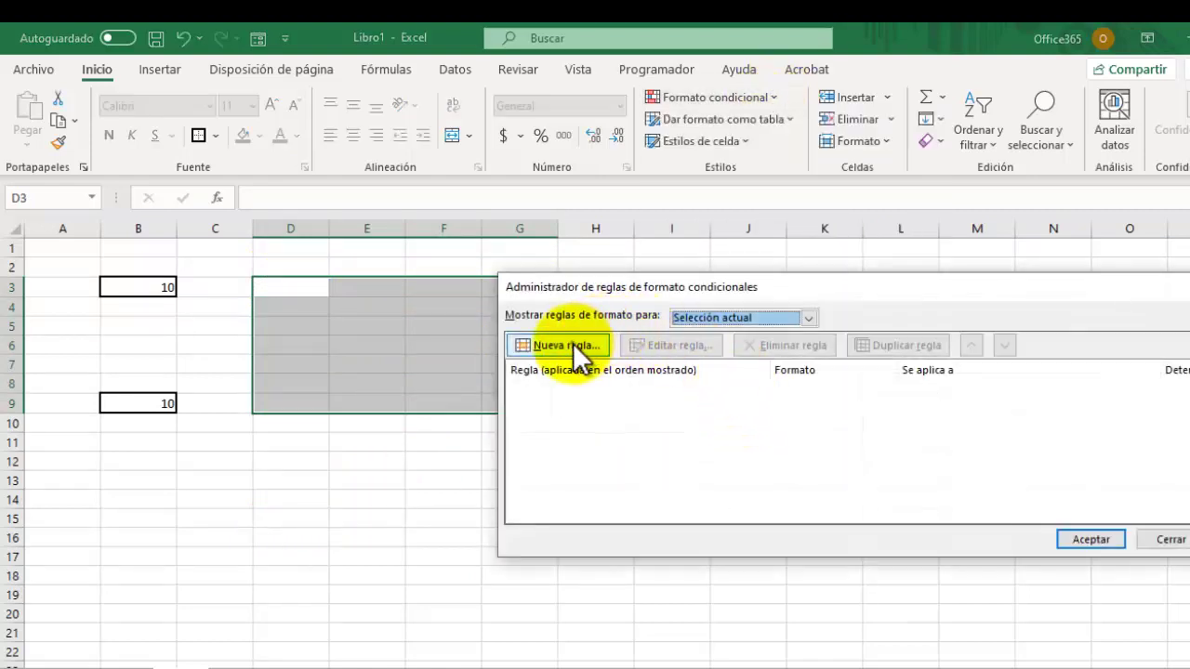
left_click(573, 344)
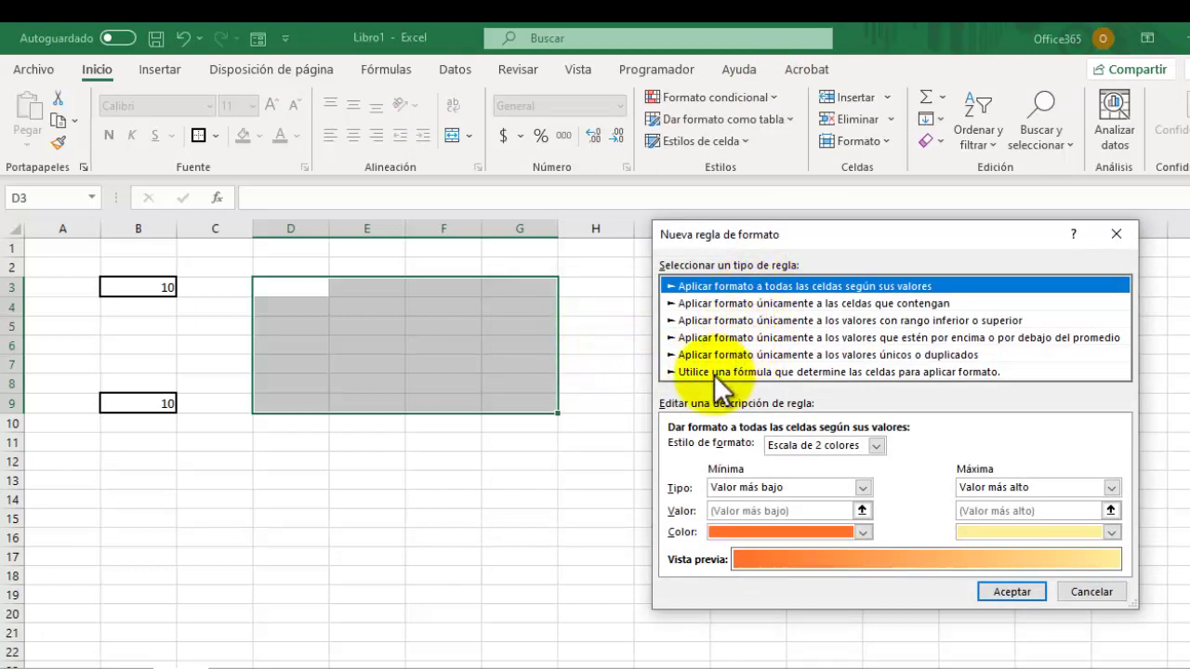
left_click(723, 370)
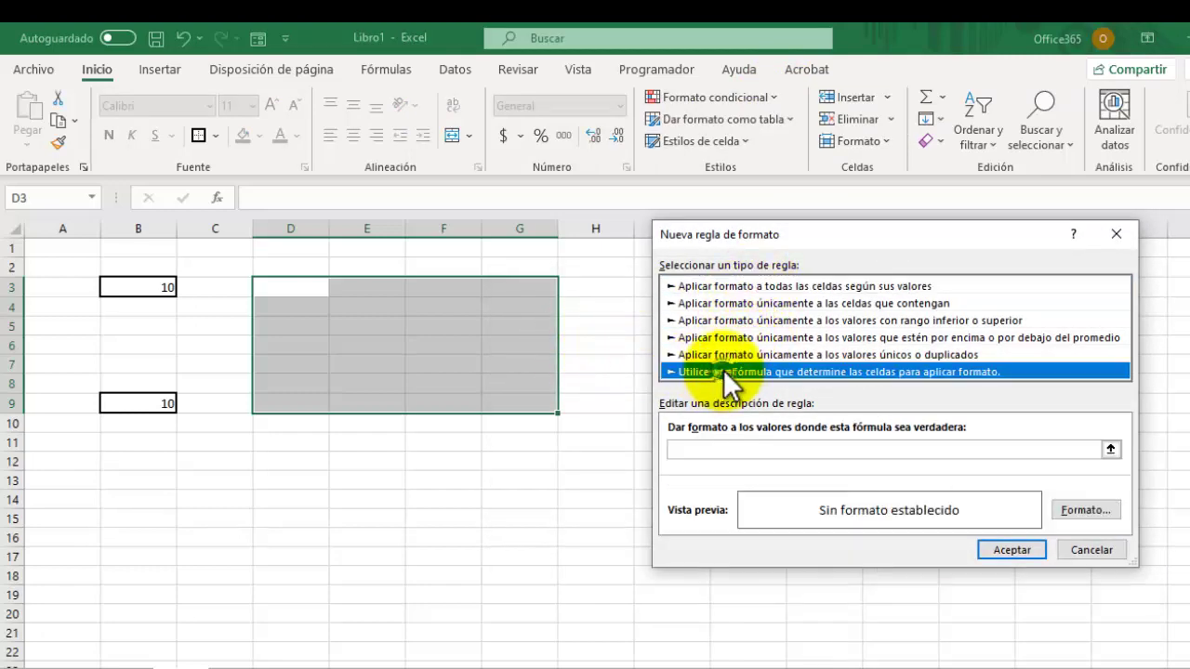
left_click(692, 449)
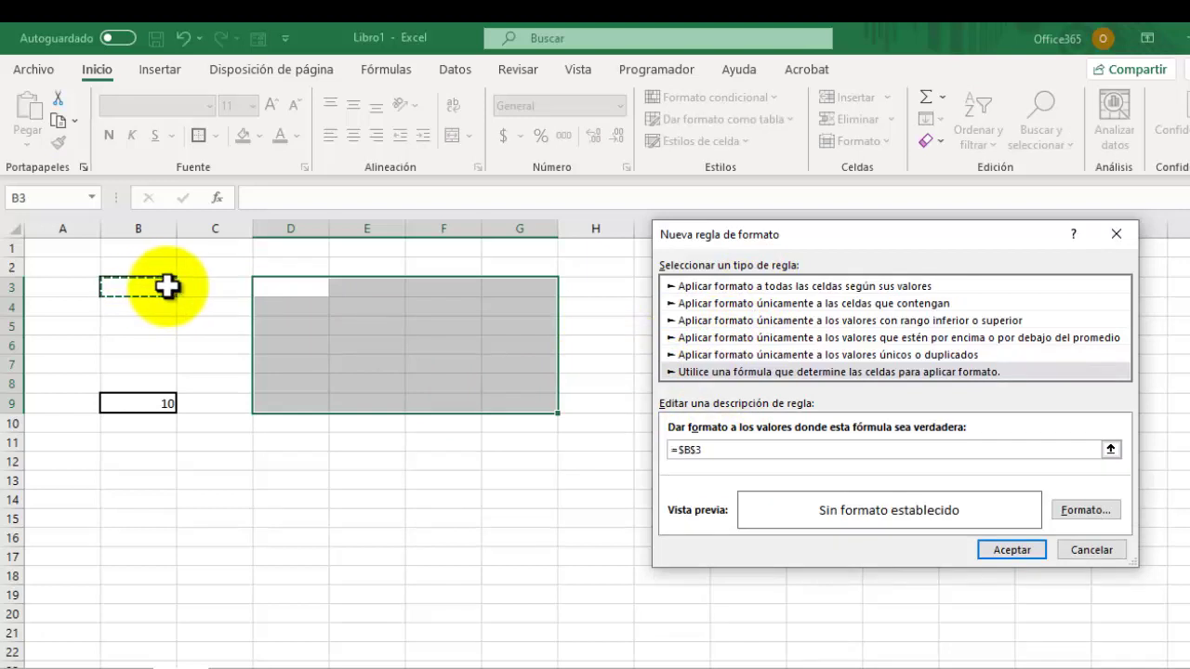
type("+")
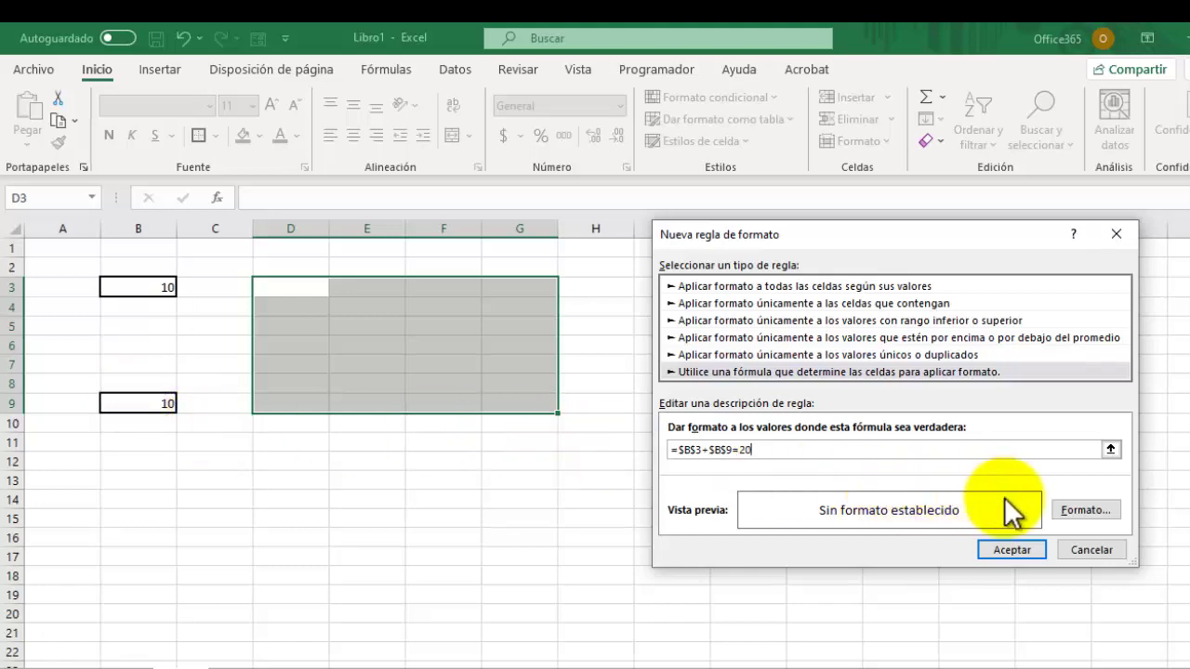
Give the =$B$3+$B$9=20 rule a yellow fill and apply it to D3:G9.
left_click(1086, 510)
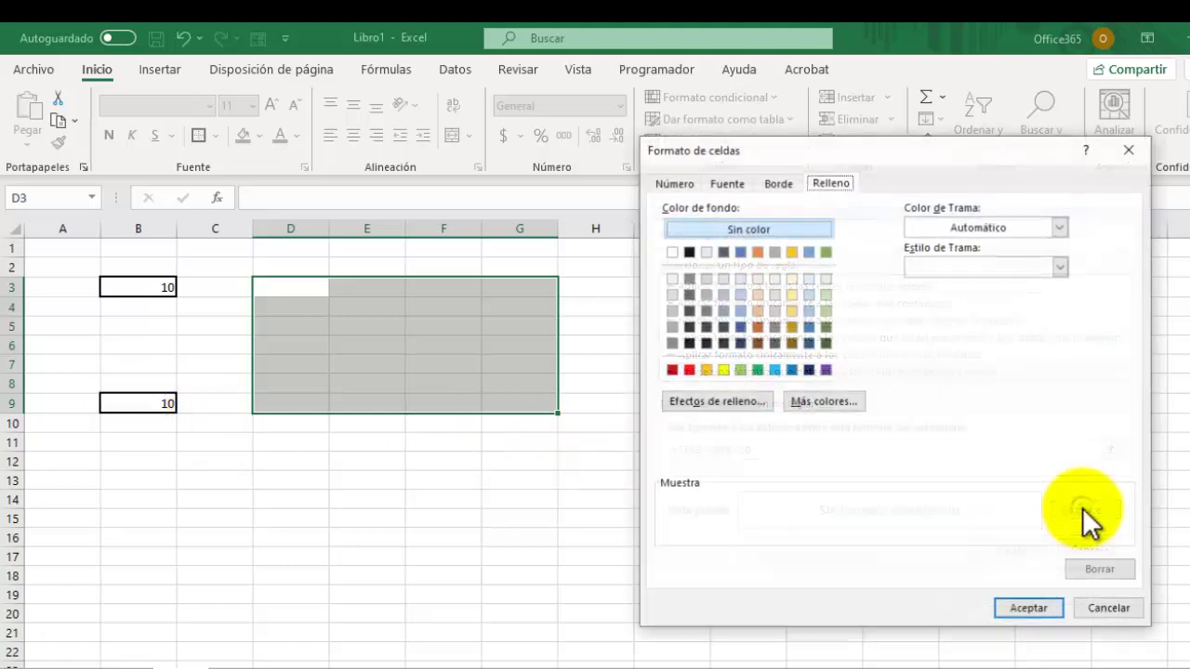
left_click(723, 371)
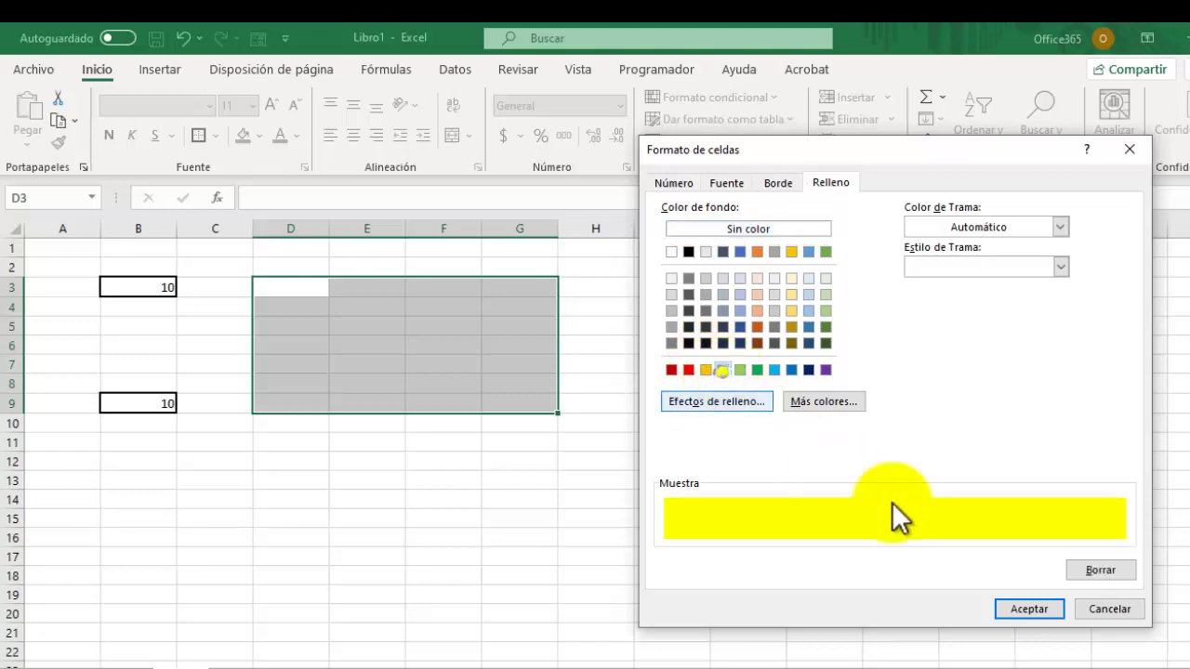
left_click(1023, 609)
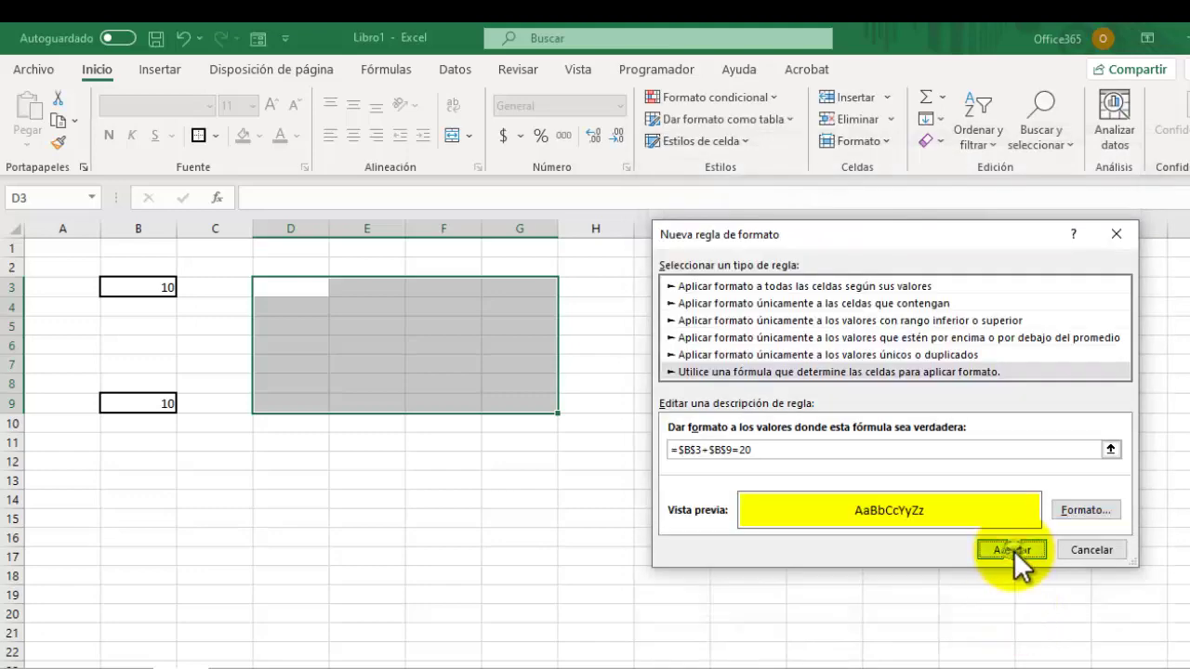
left_click(1012, 550)
left_click(1091, 539)
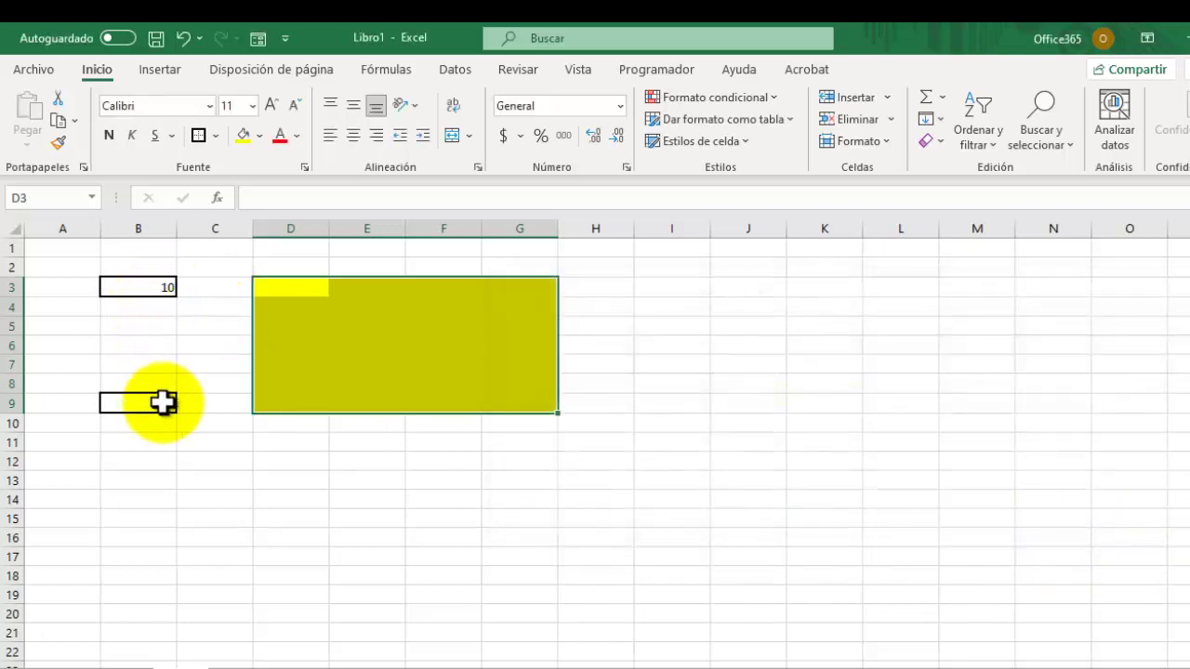
left_click_drag(307, 457, 346, 444)
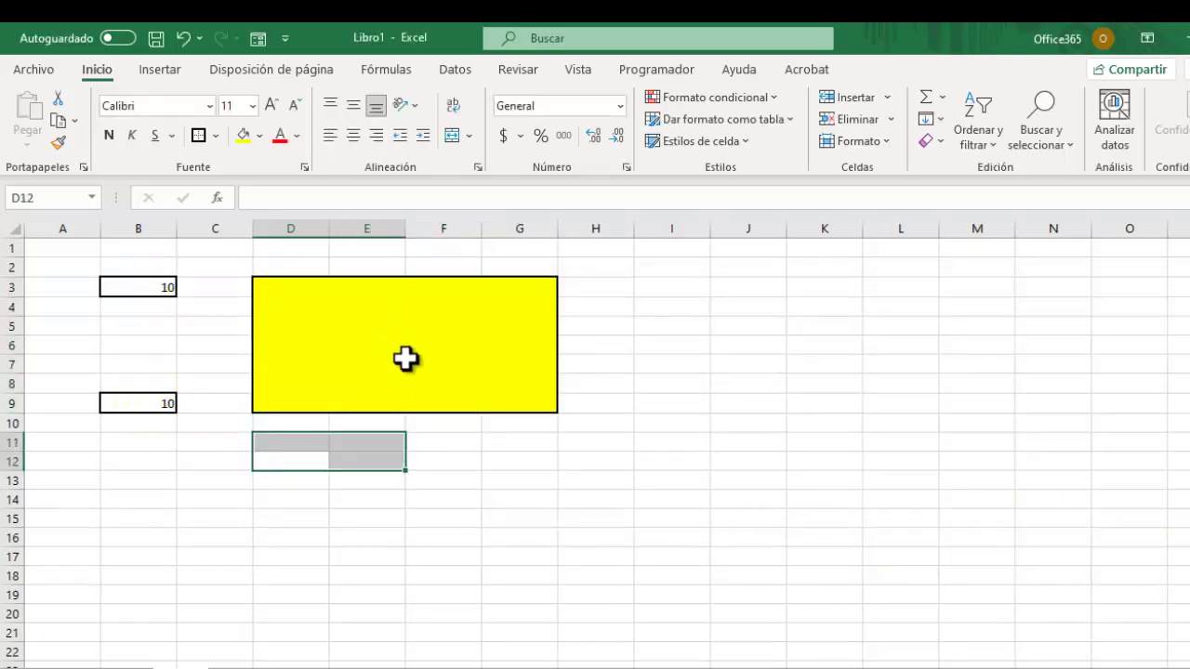
Test the sum rule by changing the value in cell B3 to 1.
left_click(151, 287)
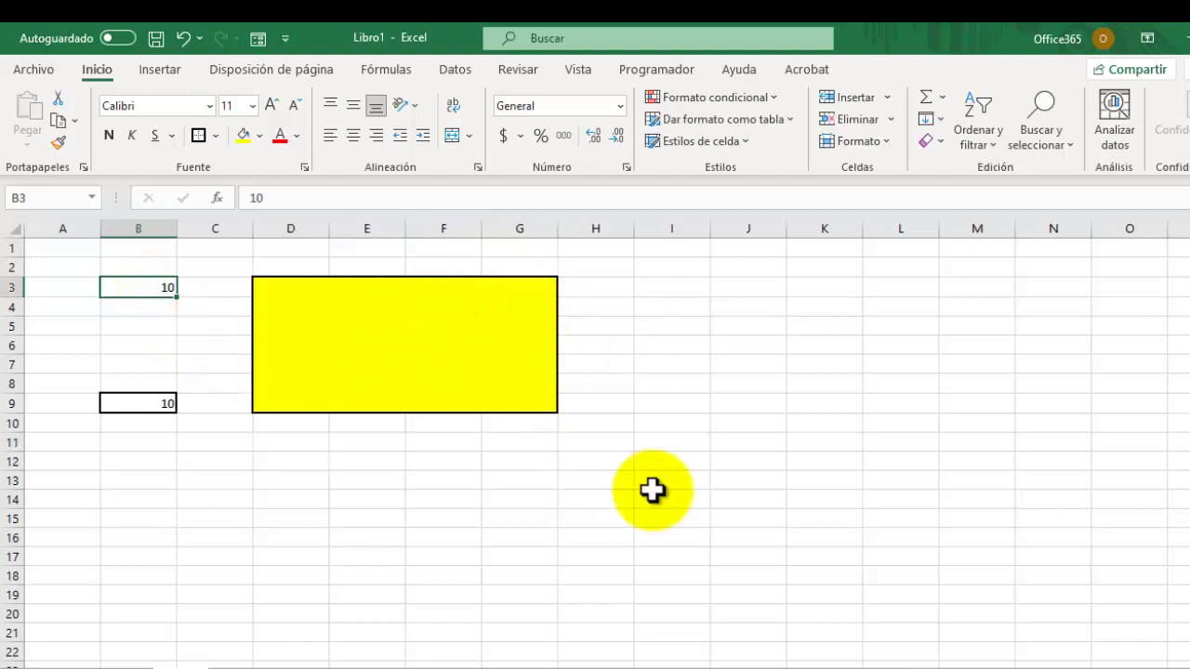
type("1")
key("Return")
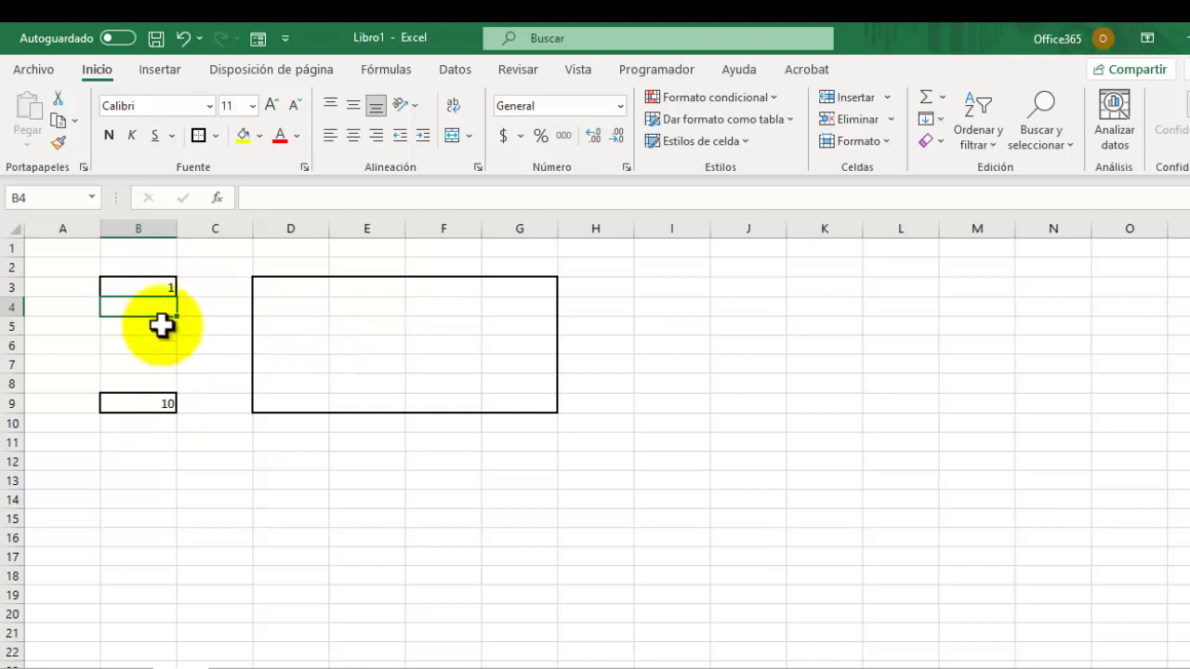
left_click(372, 496)
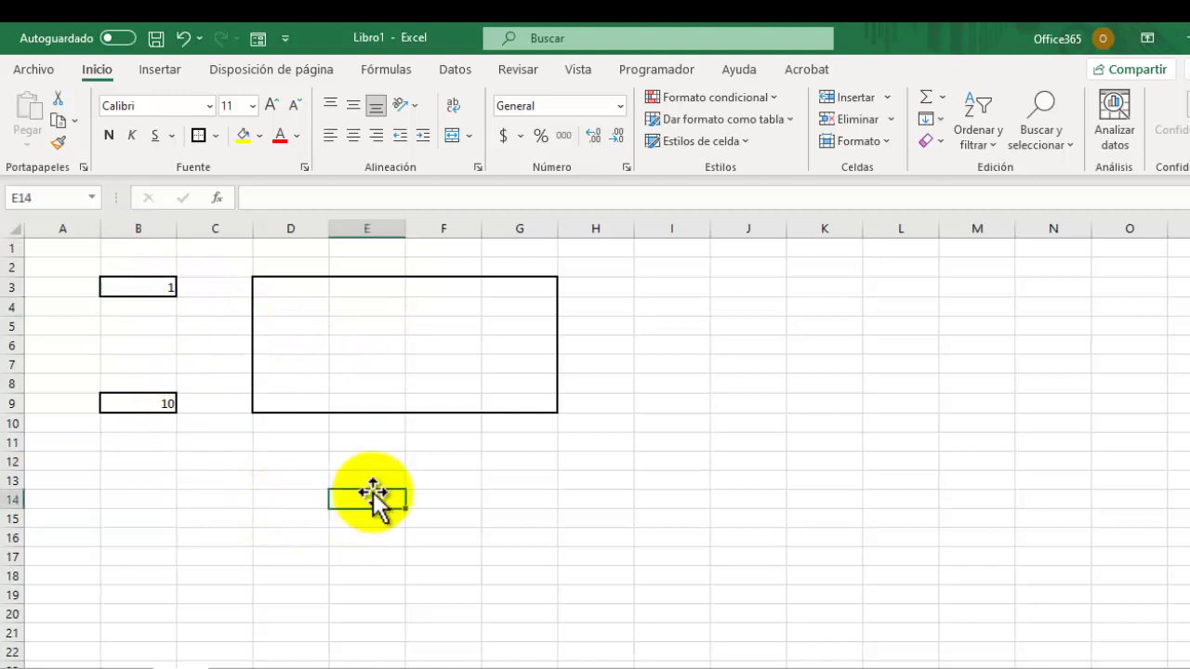
left_click(158, 288)
left_click(156, 405)
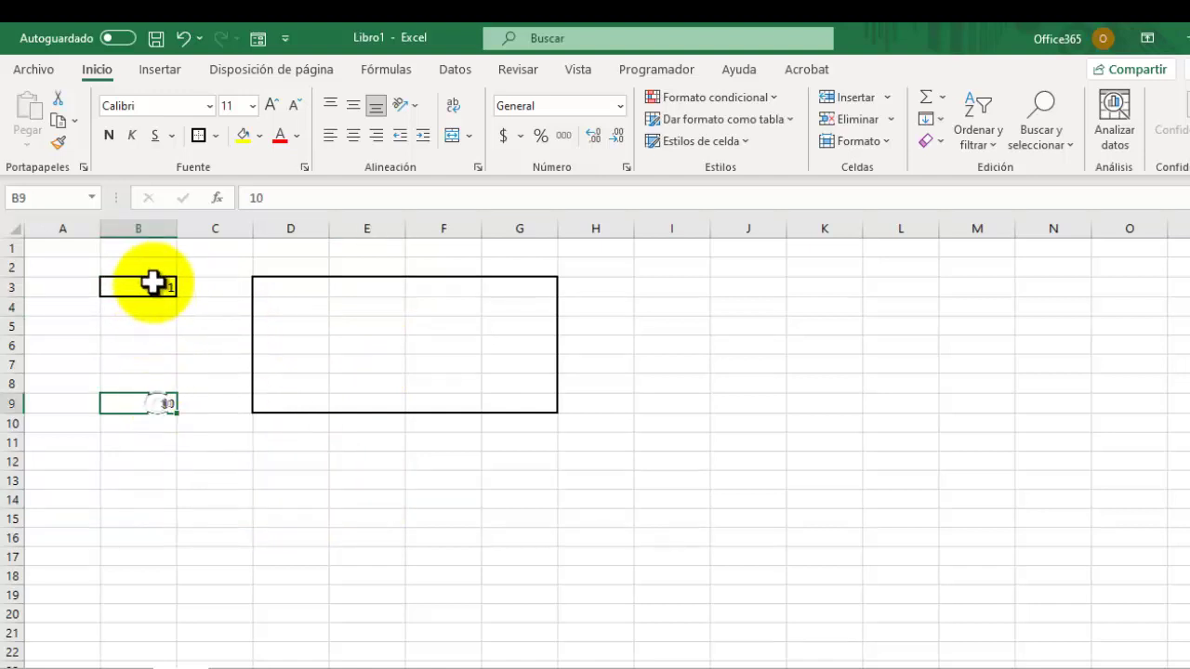
left_click(156, 284)
left_click(156, 405)
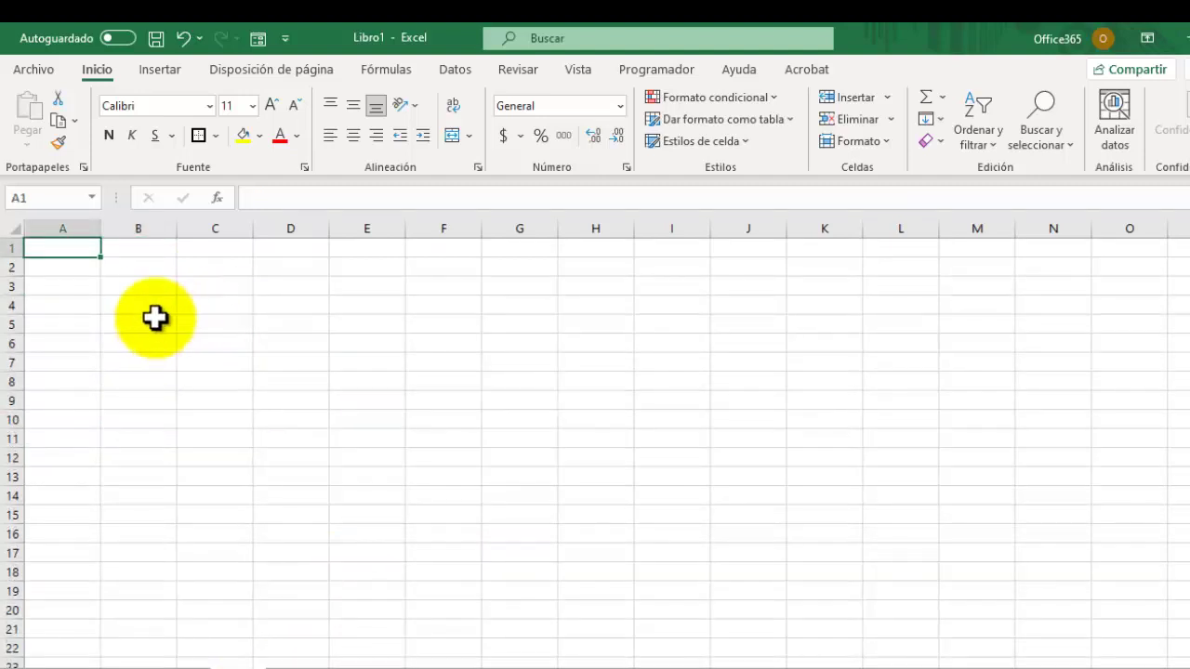
On a new blank worksheet, apply a thick outside border to cells B4 and B10 and around the range D4:G10.
left_click(149, 304)
left_click(199, 136)
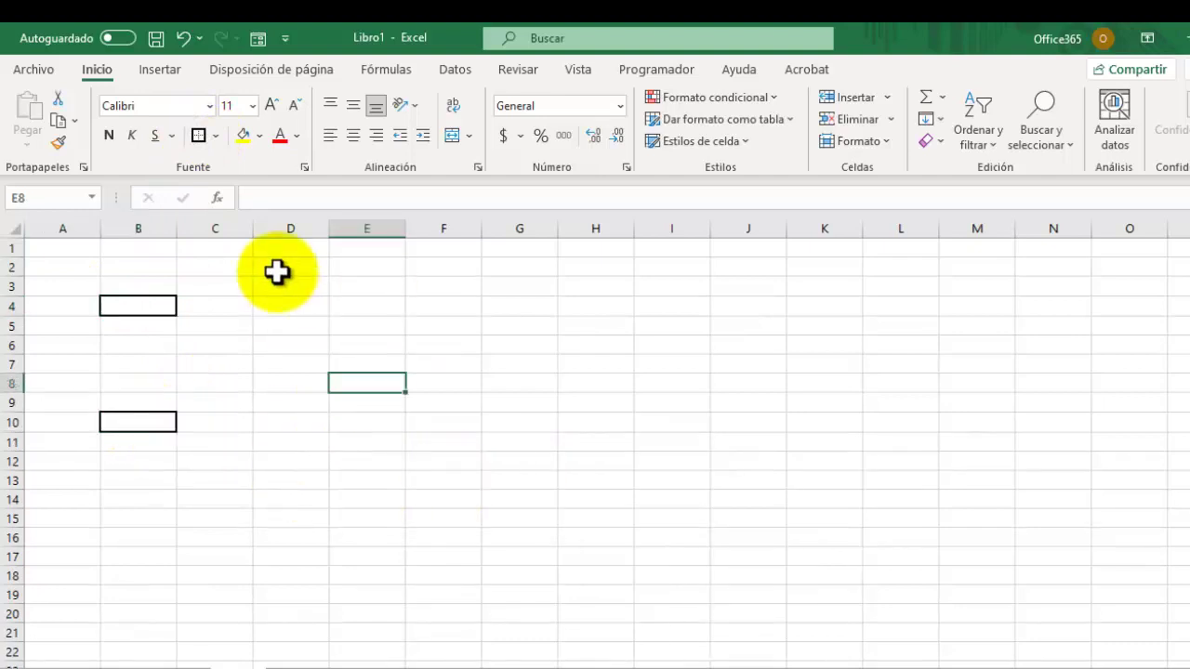
left_click_drag(279, 307, 553, 414)
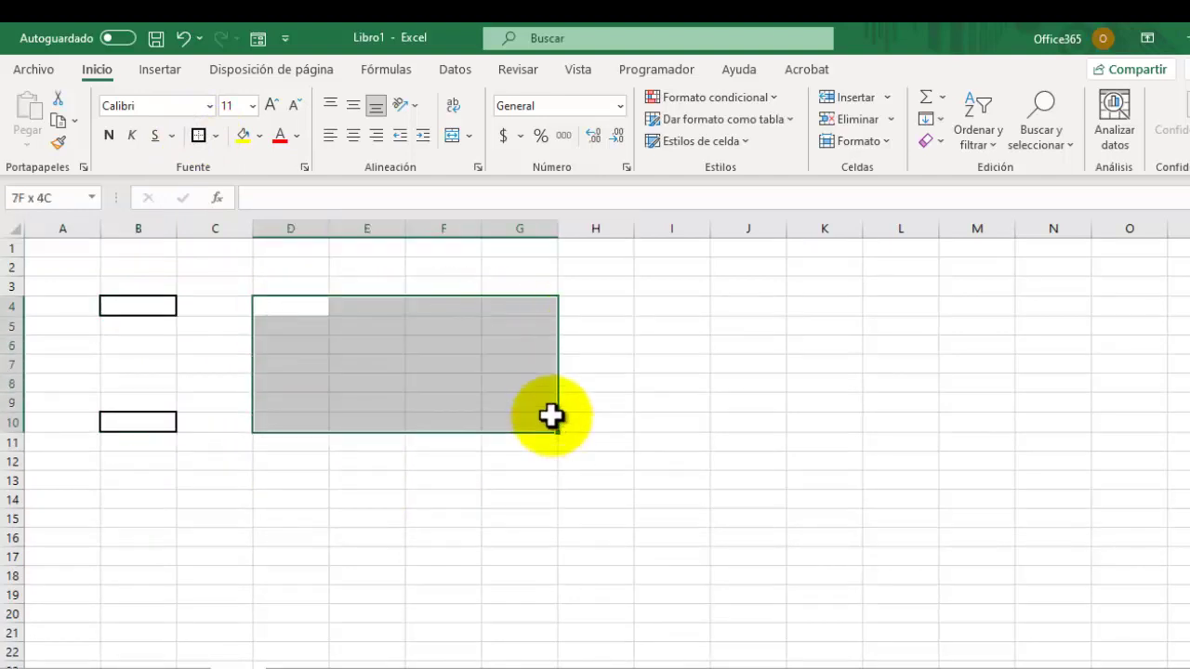
left_click(199, 136)
left_click(743, 400)
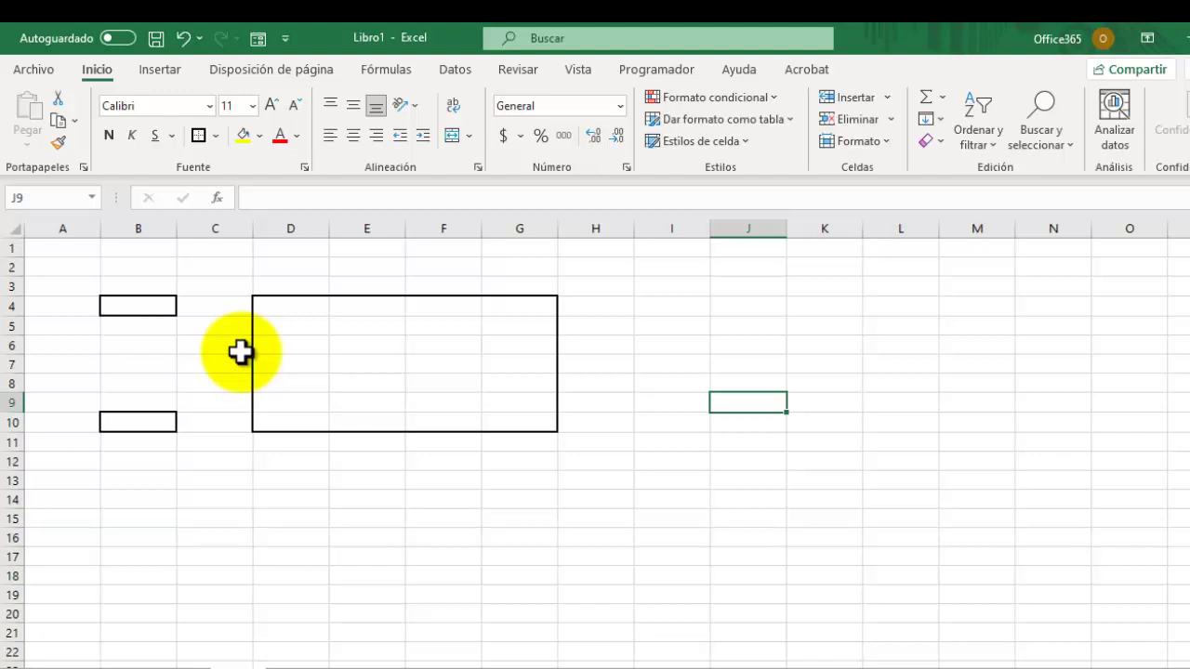
Enter 1 in cell B4 and 2 in cell B10.
left_click(128, 308)
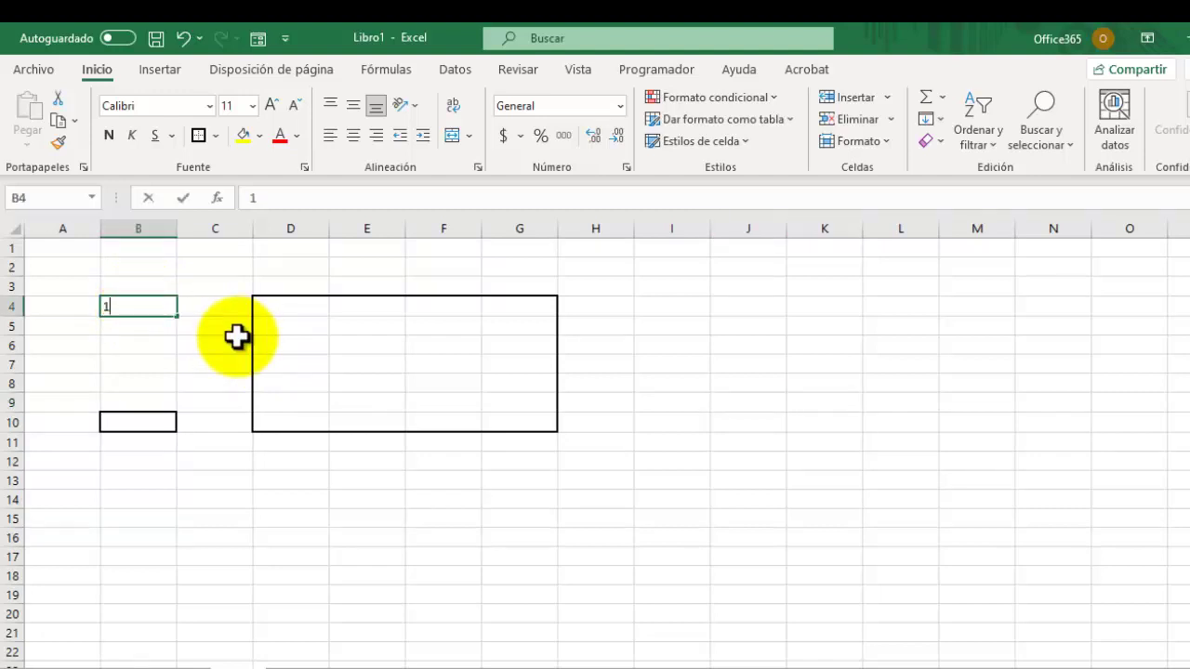
left_click(158, 424)
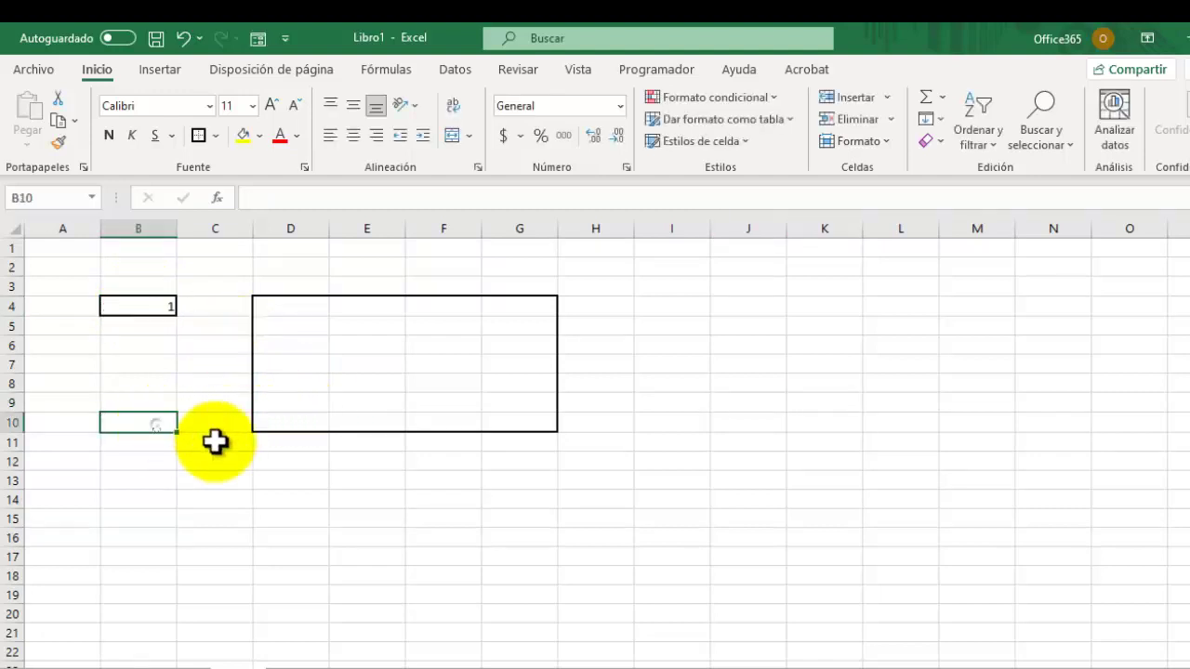
type("2")
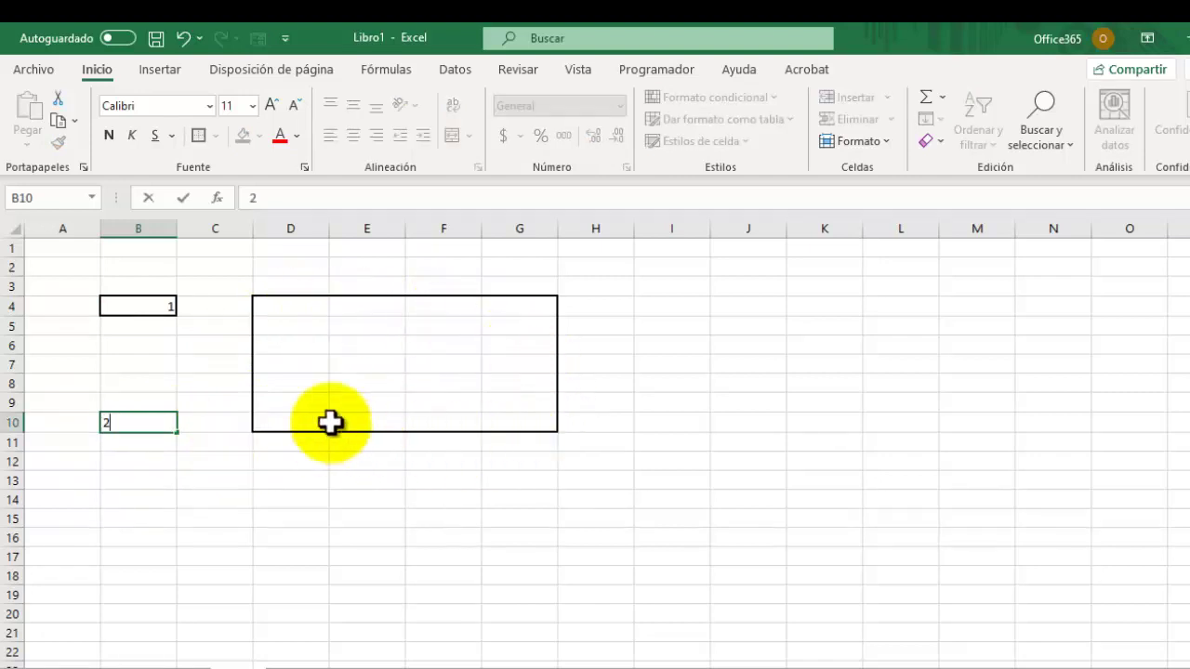
left_click(362, 482)
left_click(155, 307)
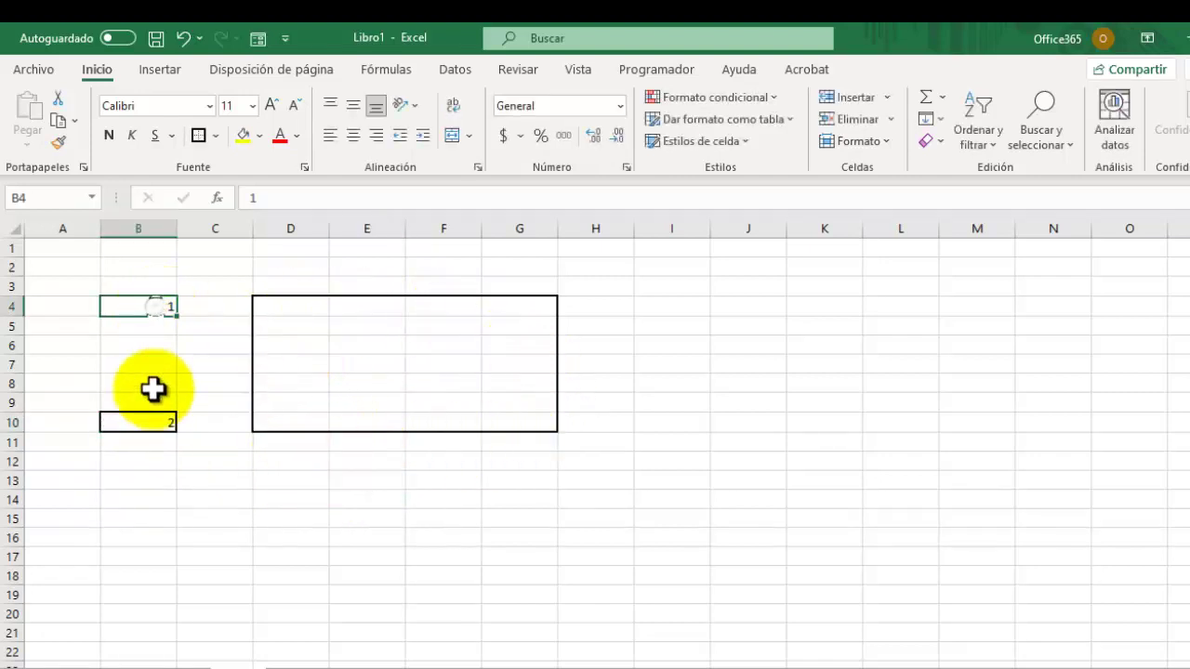
left_click(158, 420)
left_click(155, 307)
left_click(158, 418)
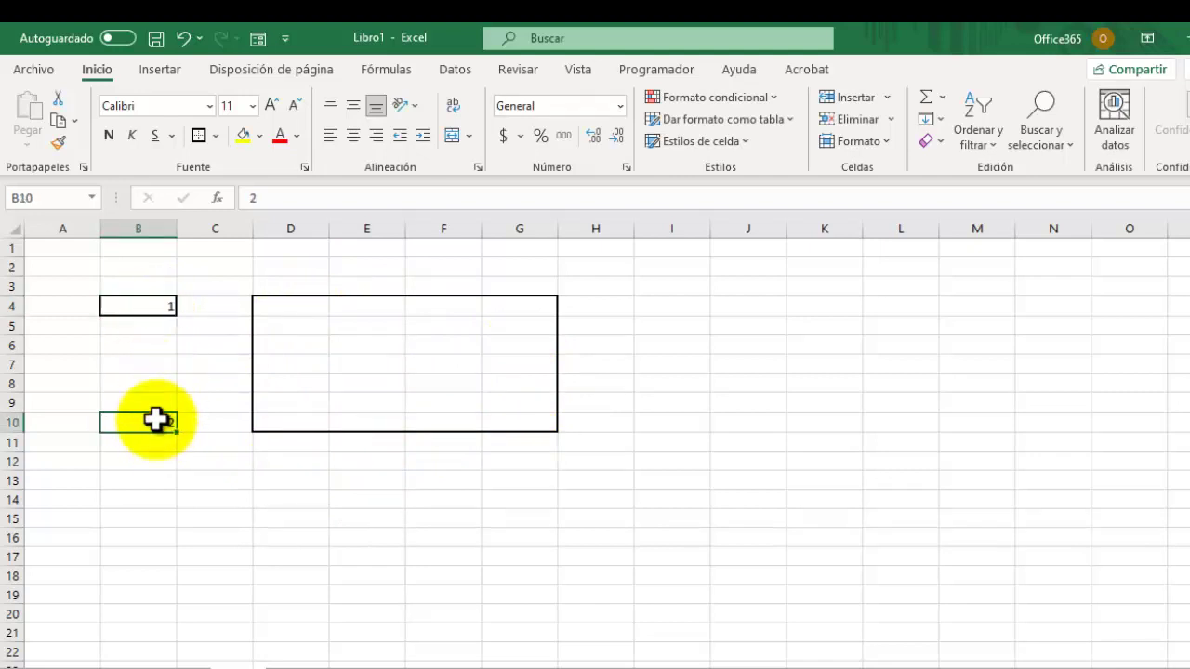
left_click(146, 307)
left_click(152, 420)
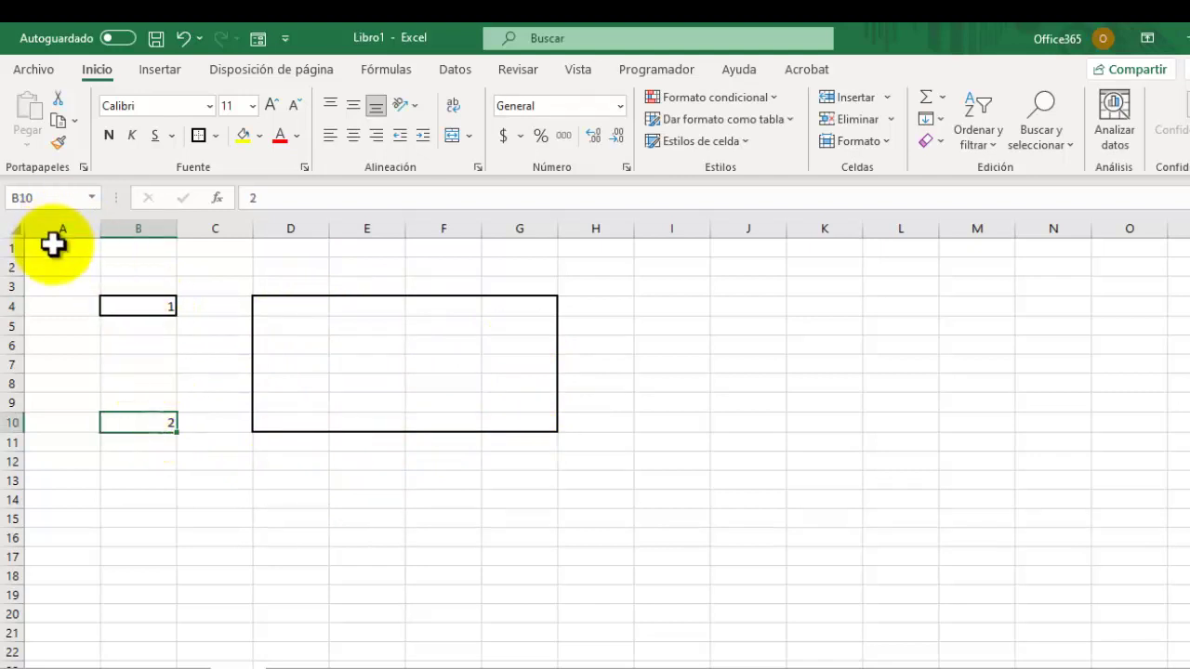
left_click(141, 308)
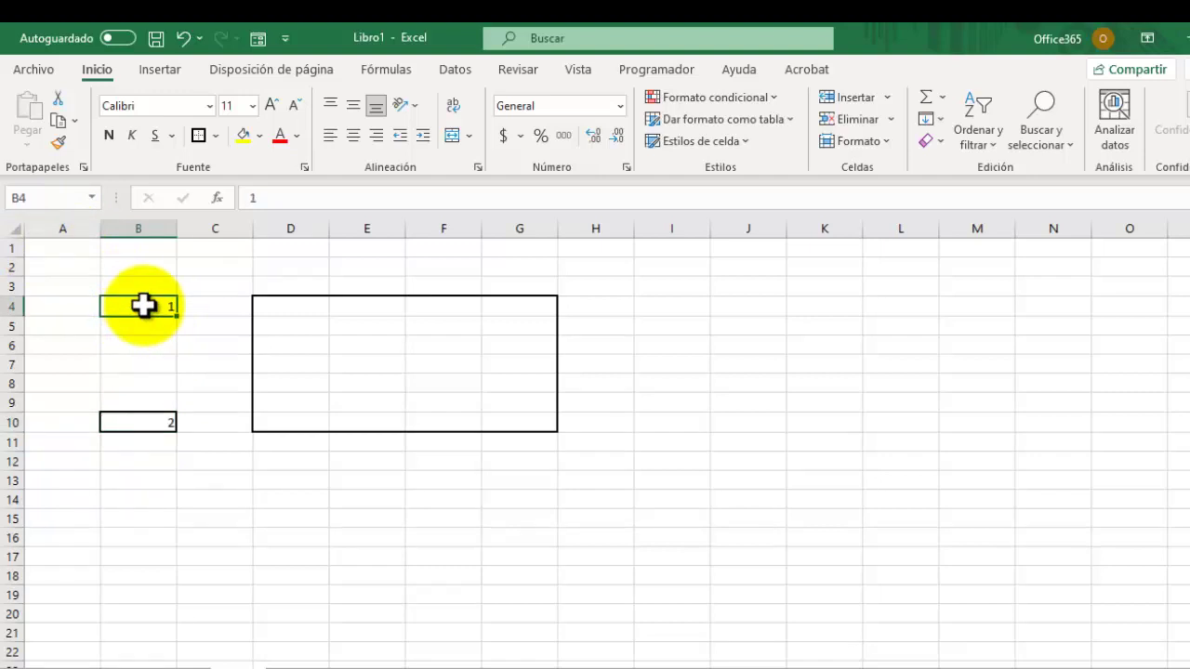
left_click(139, 423)
left_click(140, 307)
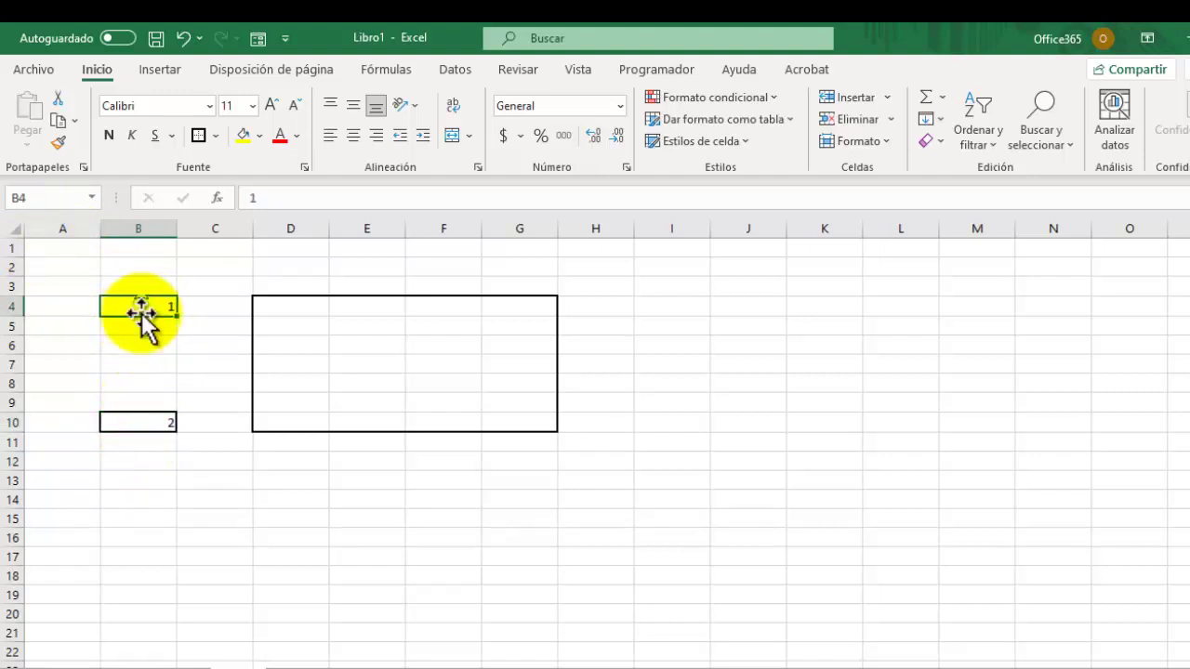
left_click(140, 423)
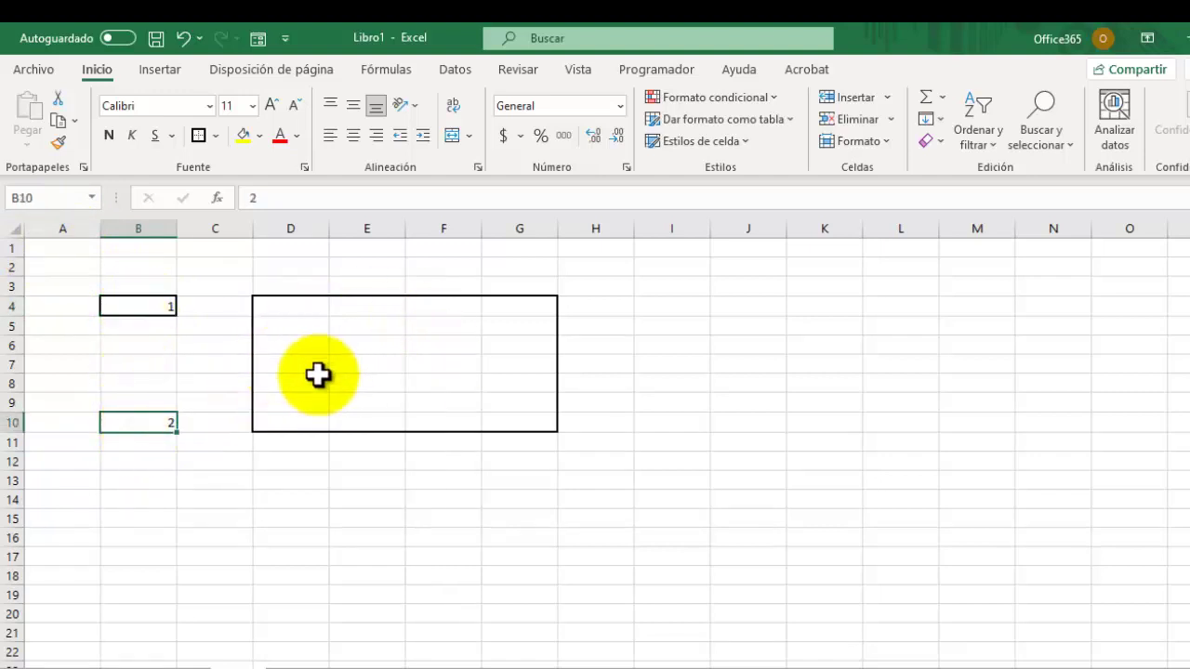
Create a formula-based conditional formatting rule for D4:G10 with the formula =Y($B$4=1;$B$10=2).
left_click_drag(277, 306, 520, 423)
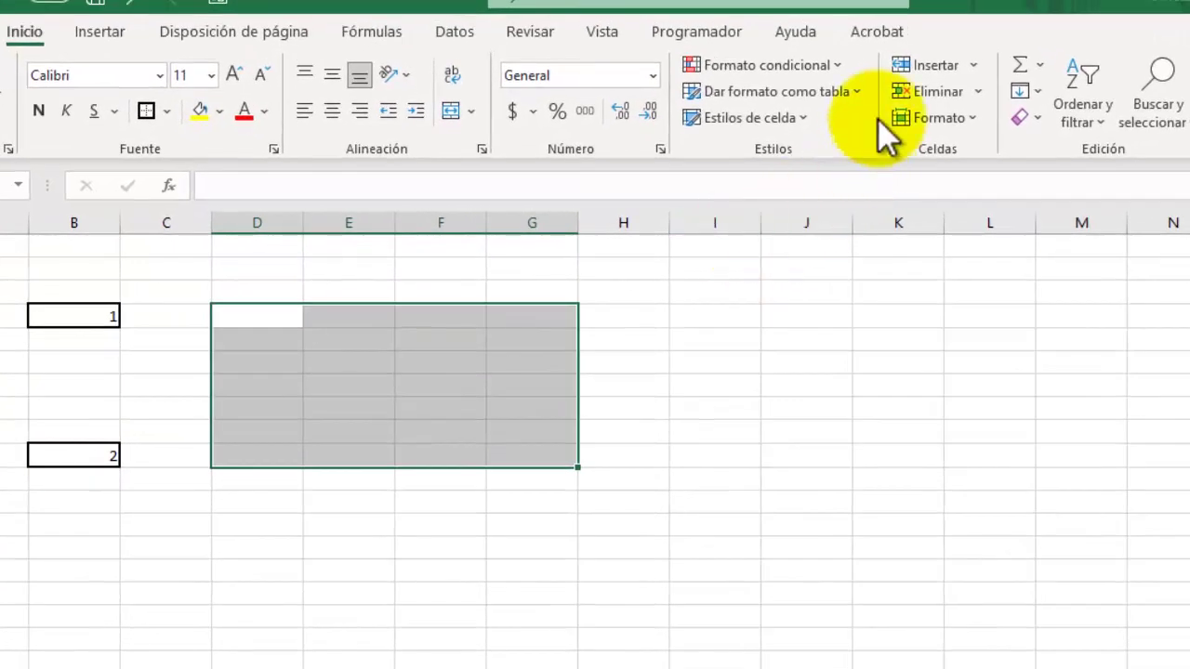
left_click(753, 65)
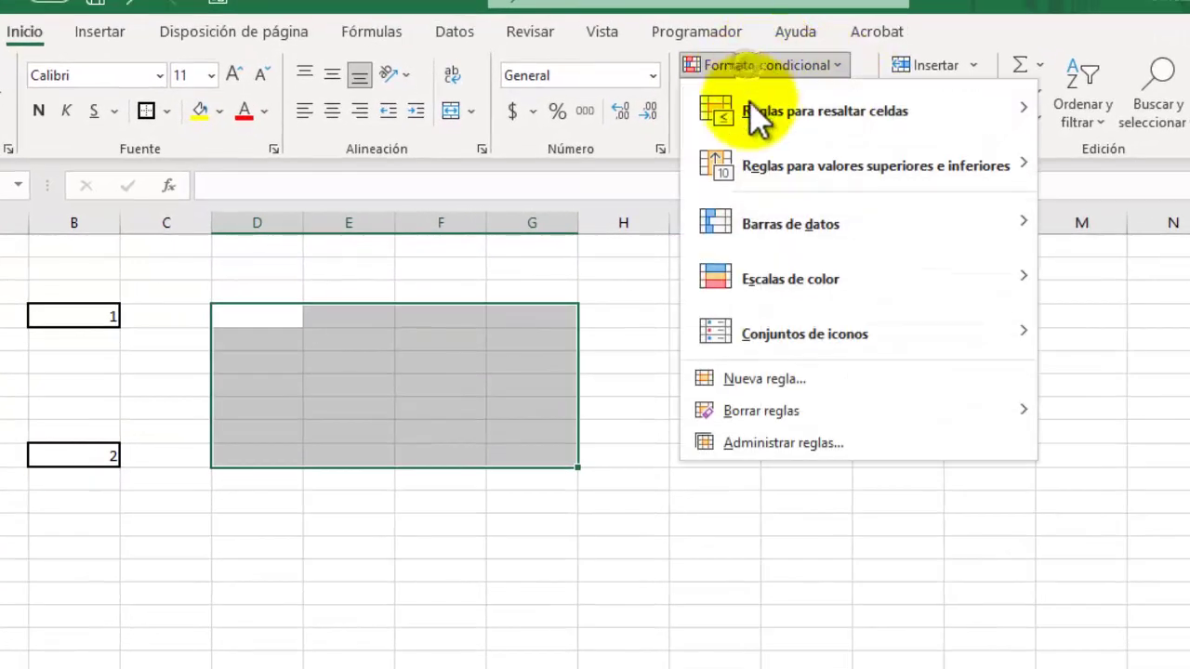
left_click(788, 447)
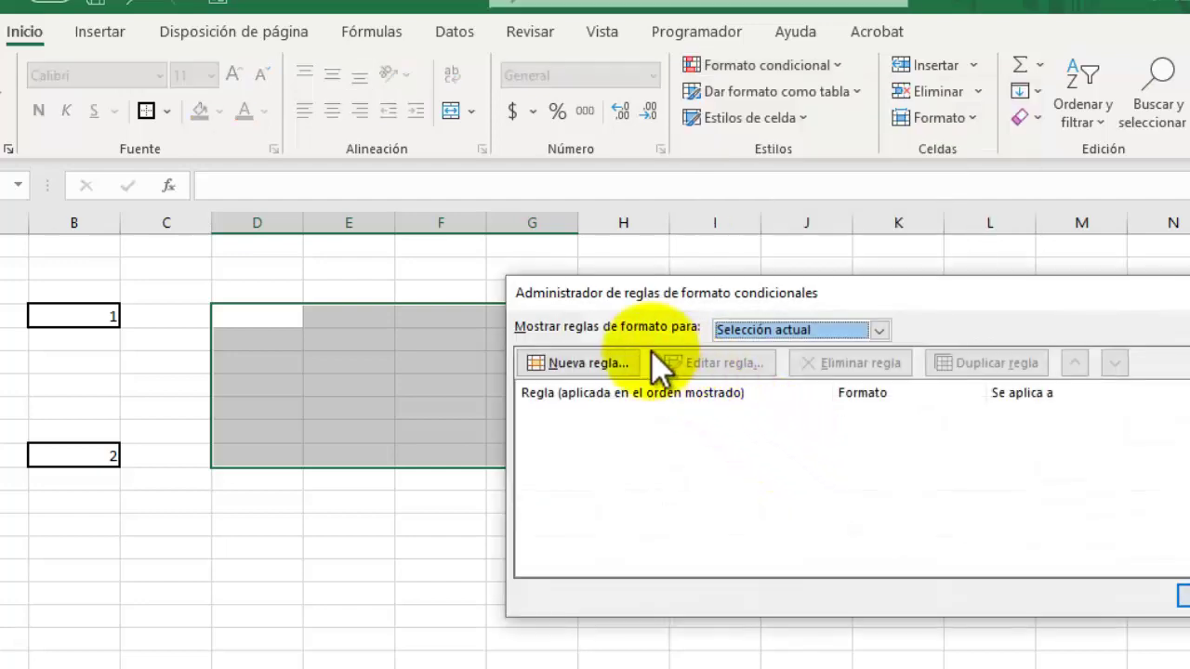
left_click(609, 362)
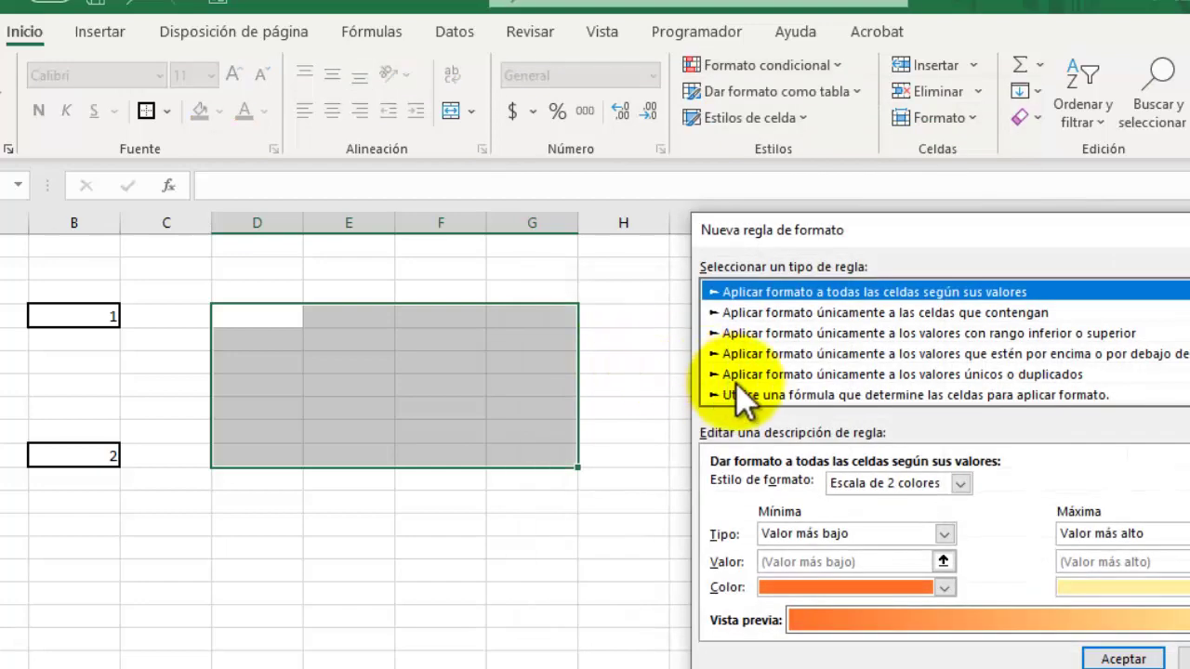
left_click(754, 394)
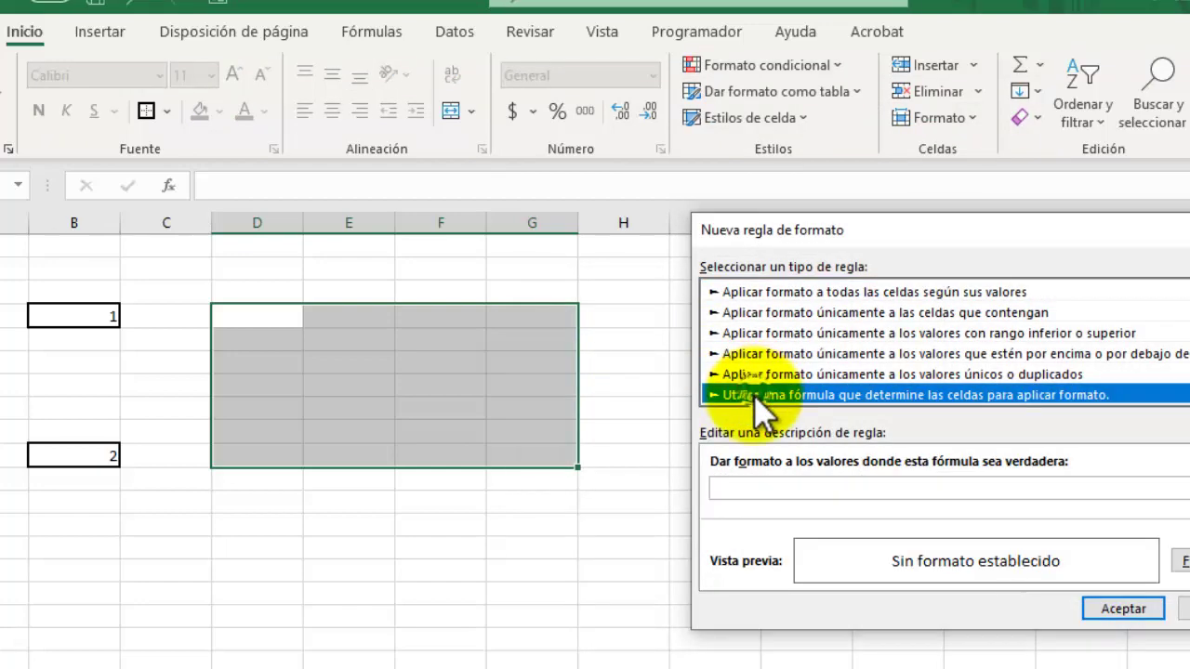
left_click(746, 487)
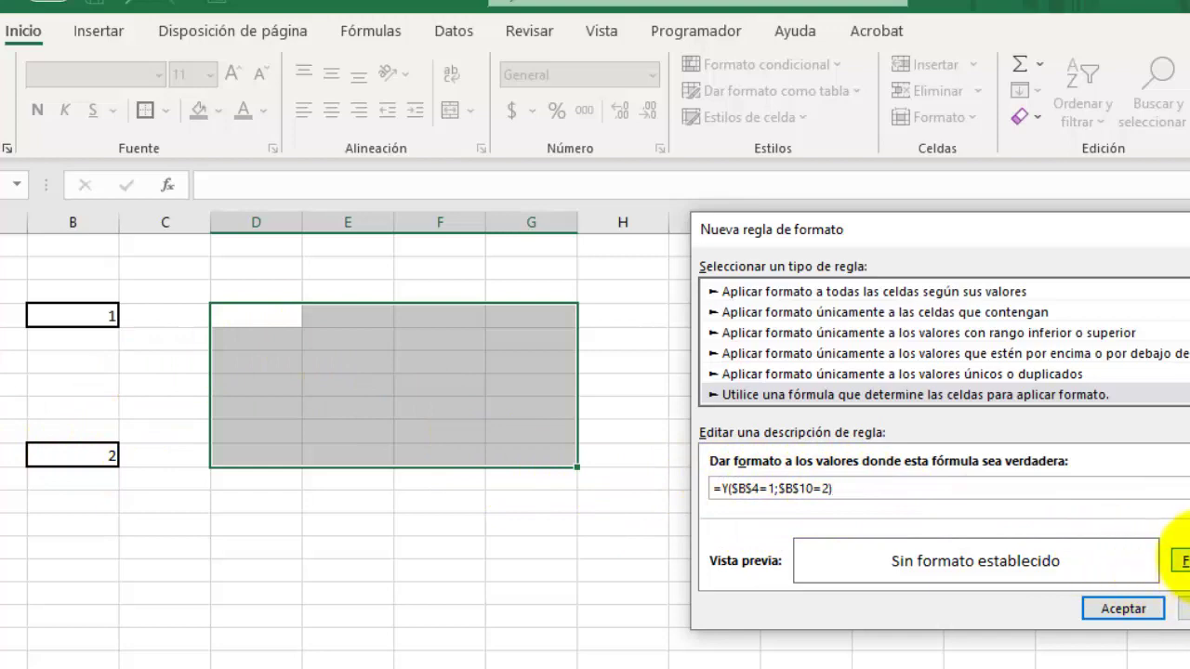
Give the =Y($B$4=1;$B$10=2) rule a light green fill and apply it to D4:G10.
left_click(1179, 558)
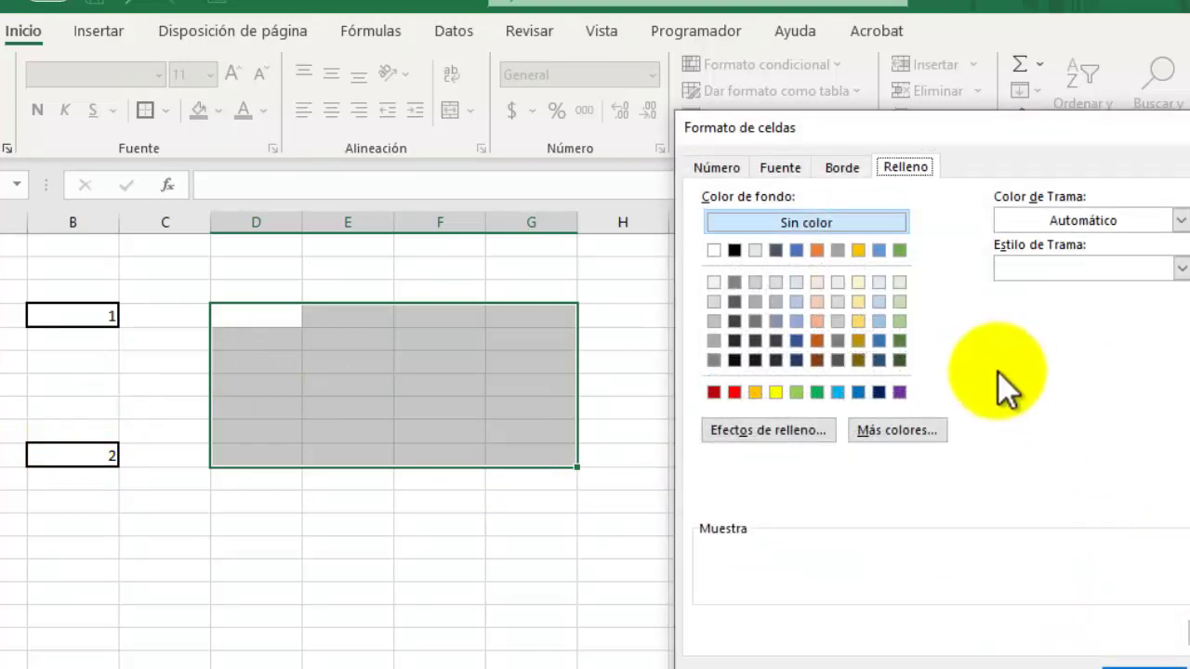
left_click(796, 391)
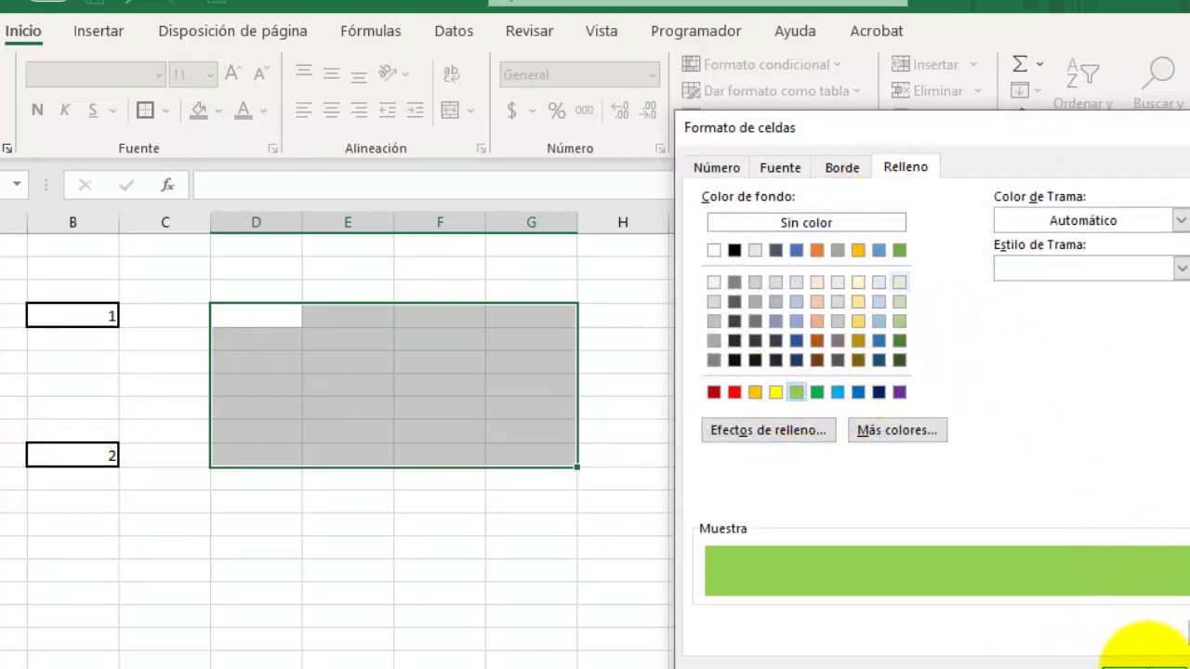
left_click(1139, 658)
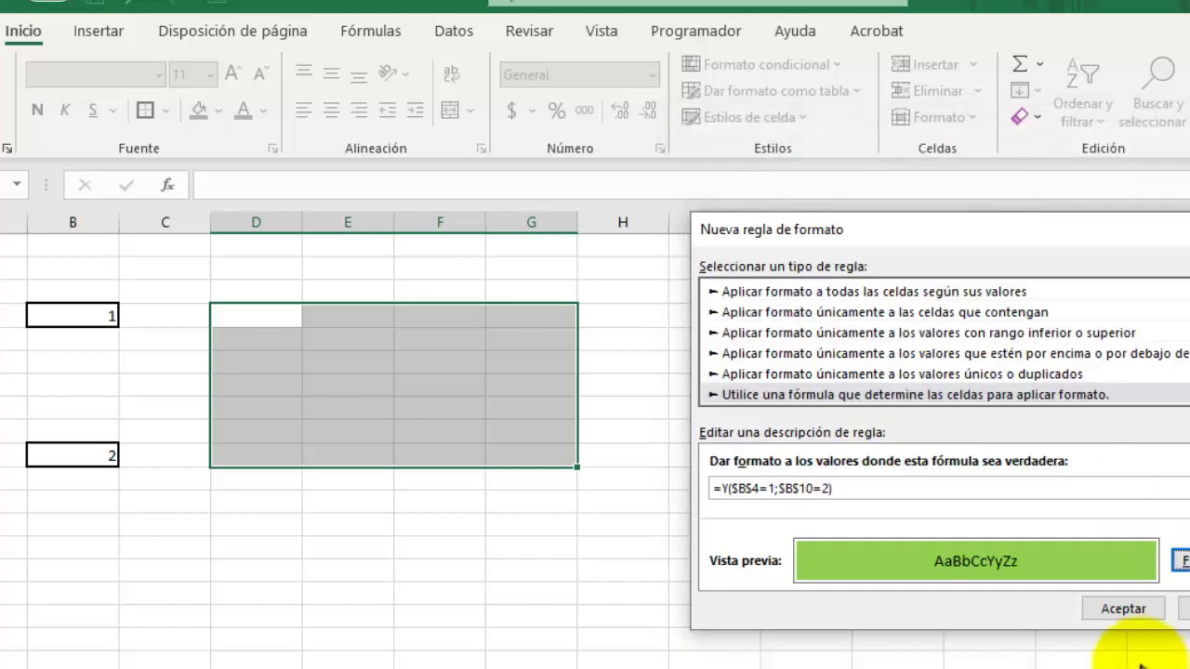
left_click(1122, 609)
key("alt+a")
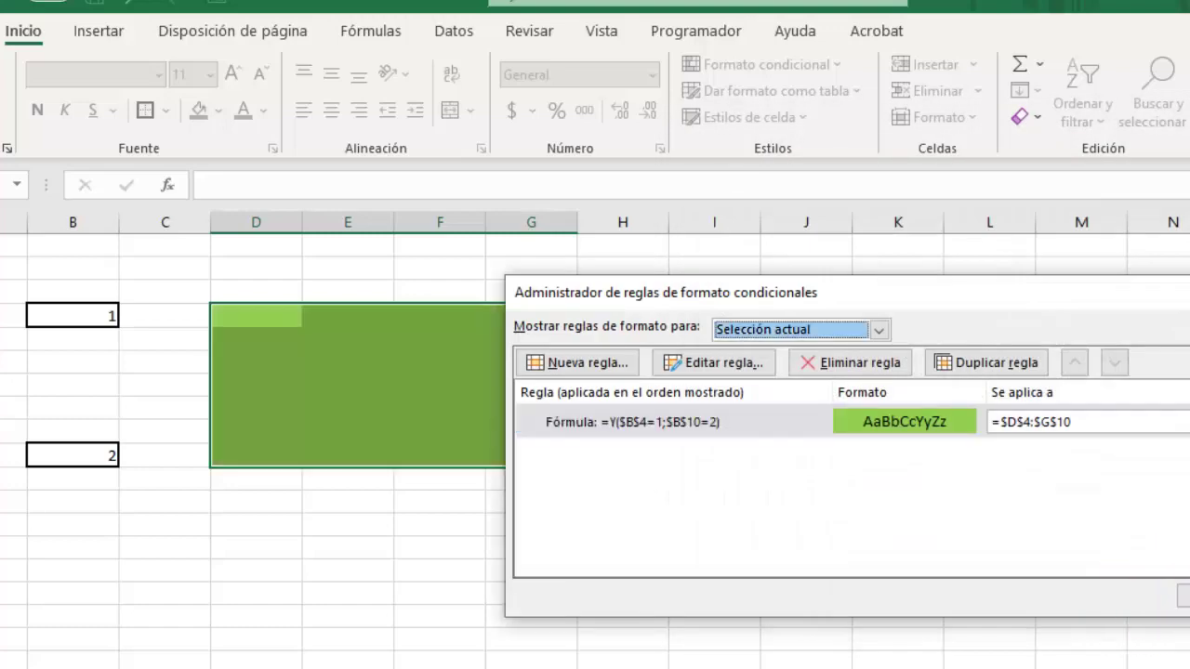
left_click(1183, 595)
left_click(1069, 656)
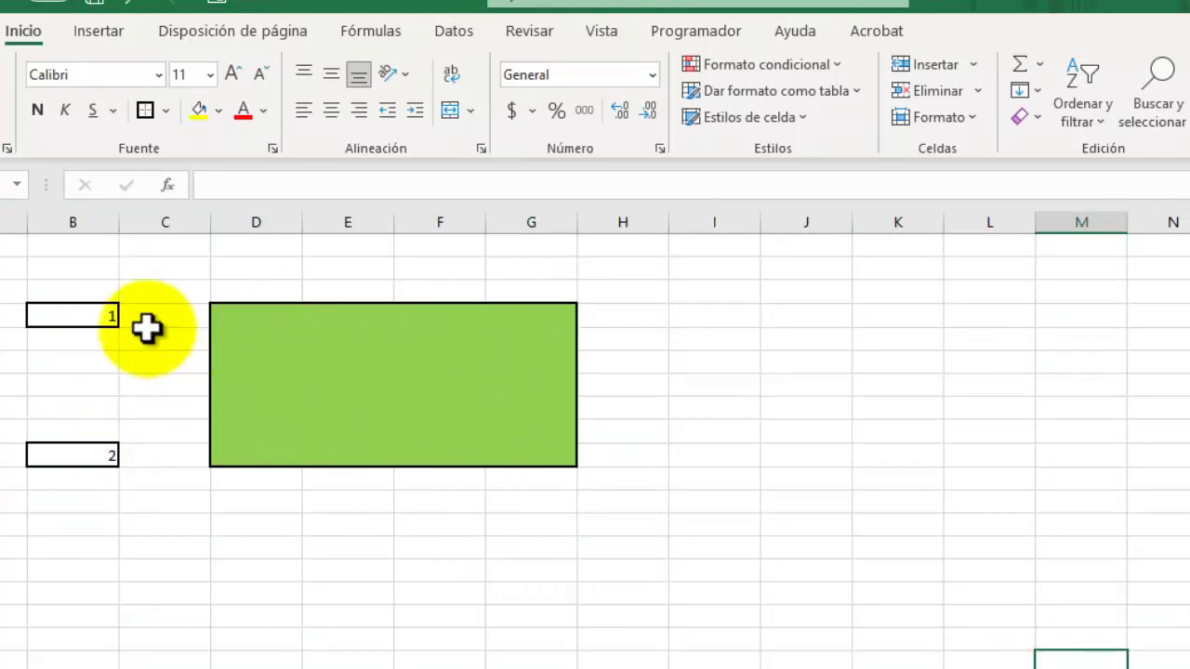
Test the two-condition rule by changing the value in cell B4 to 2.
left_click(102, 317)
left_click(93, 456)
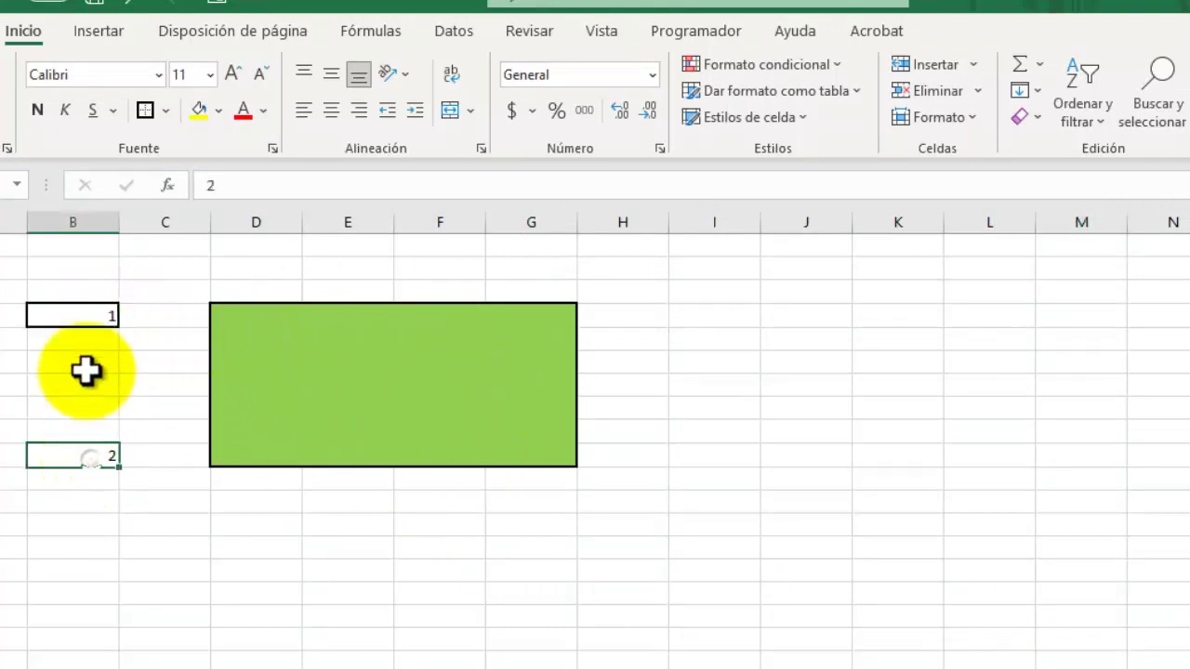
left_click(80, 451)
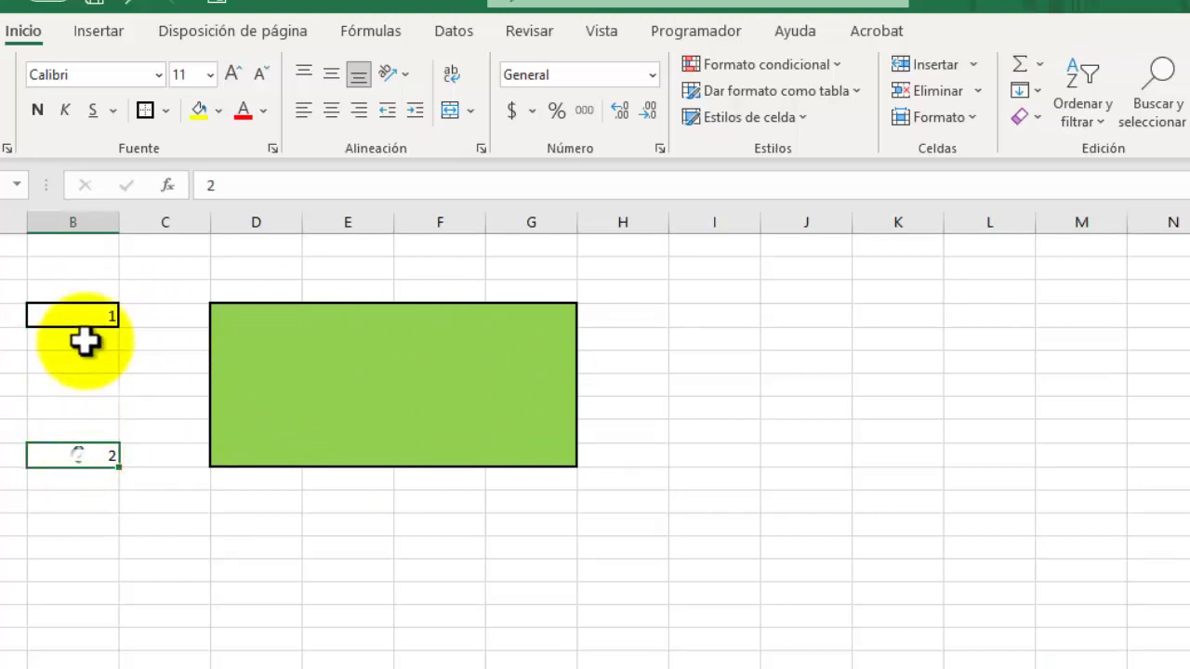
left_click(85, 316)
type("2")
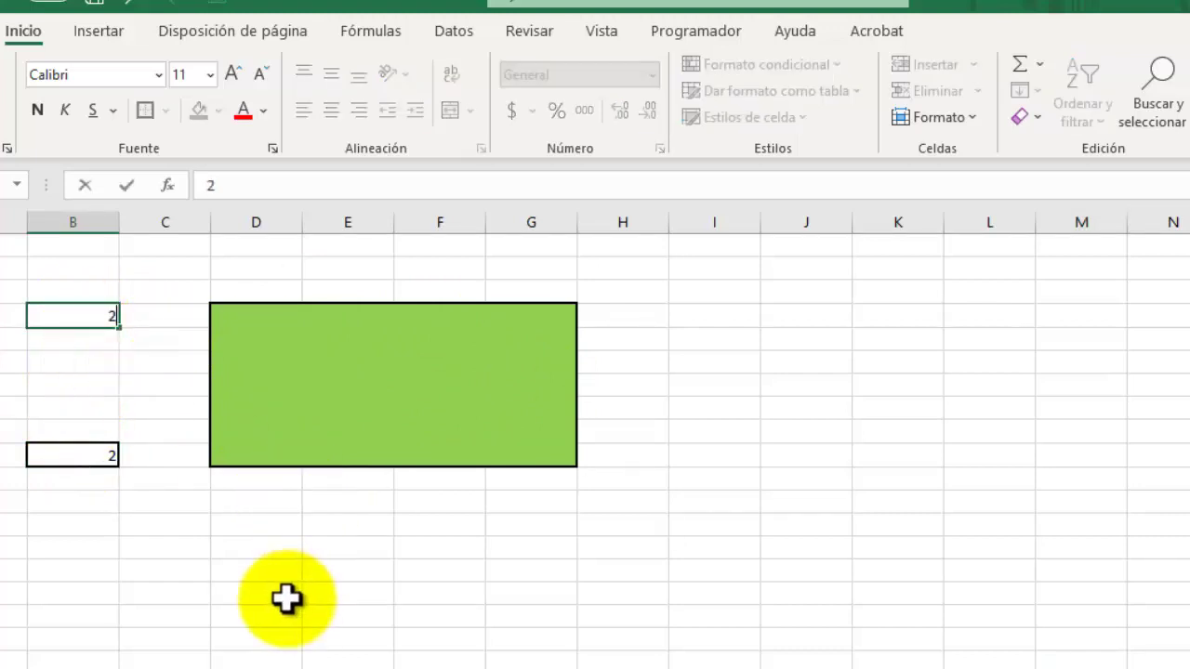
left_click(283, 595)
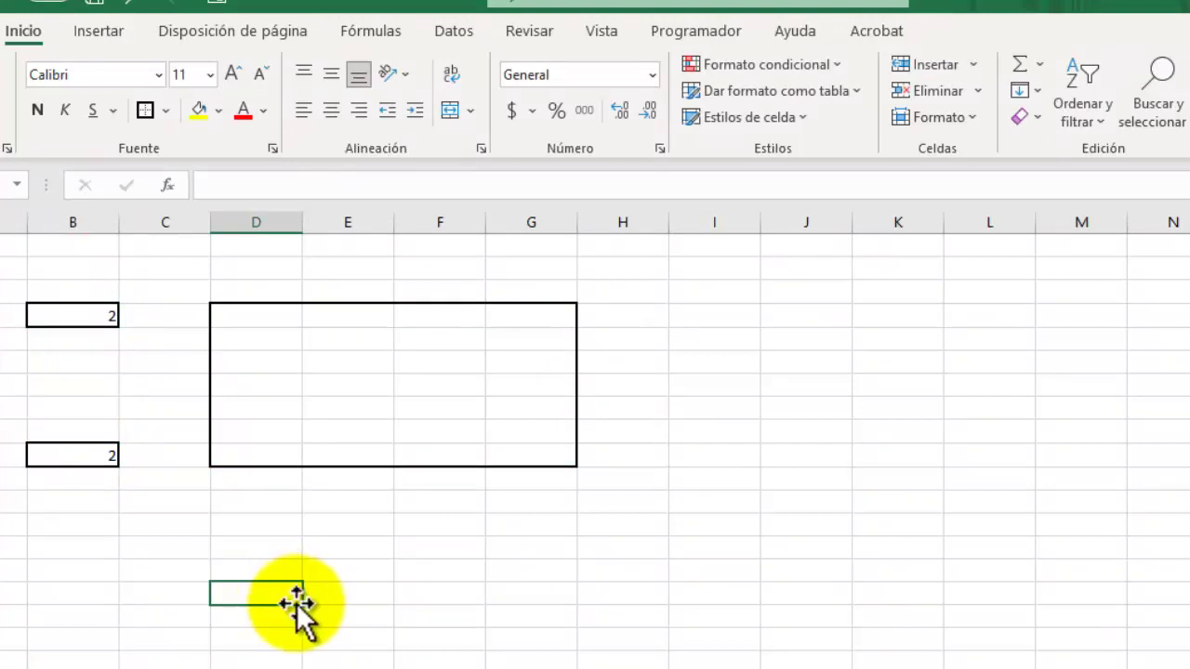
left_click(224, 524)
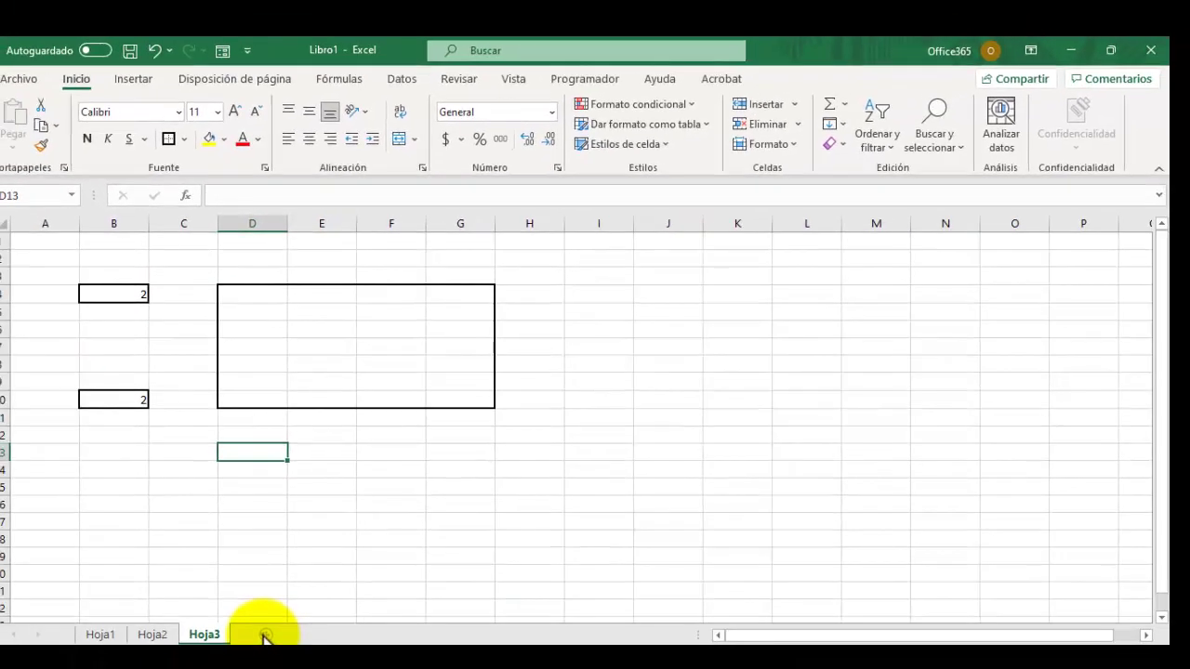
Add a new worksheet and enter the label Y in cell B3.
left_click(291, 635)
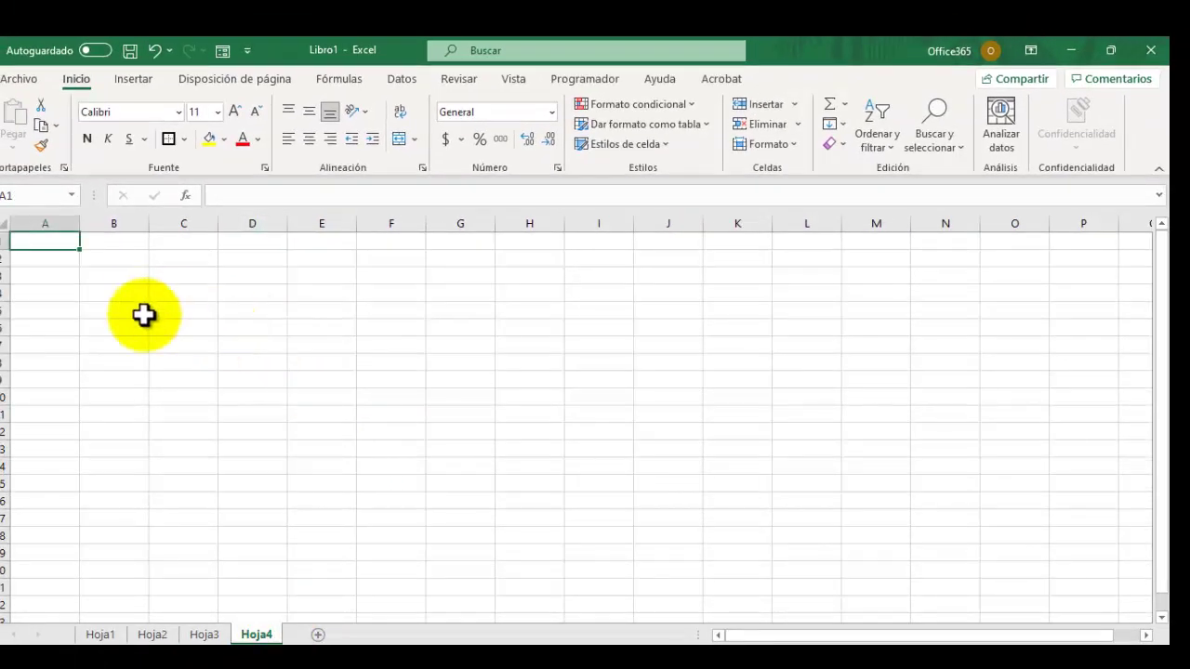
left_click(119, 275)
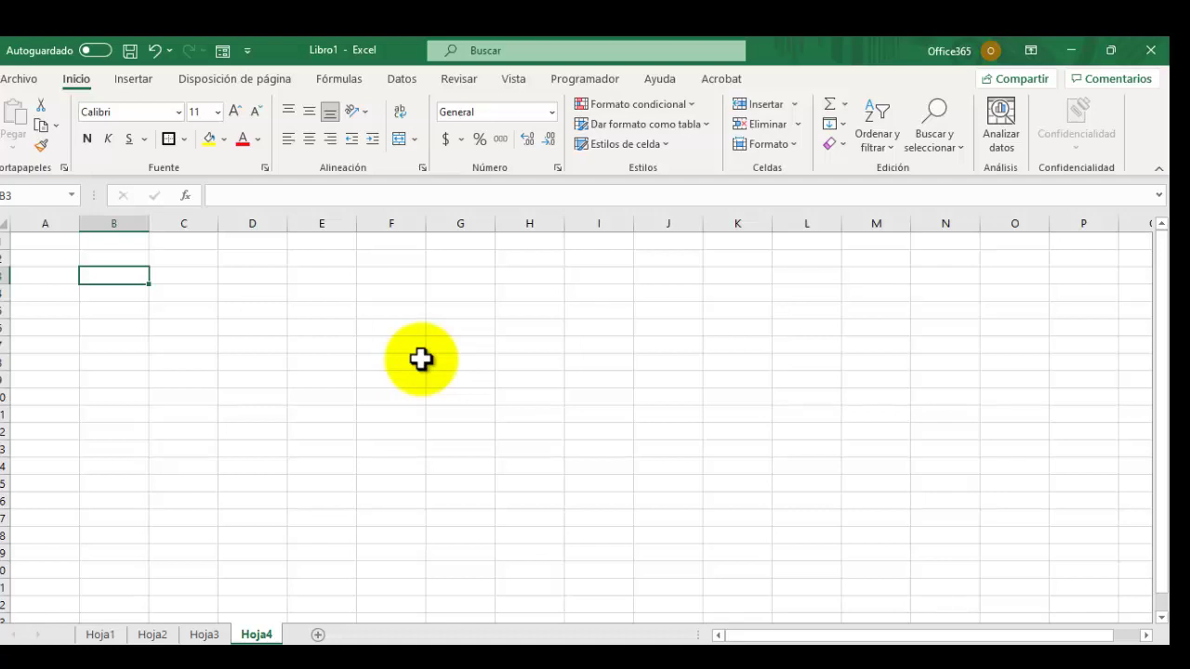
type("Y")
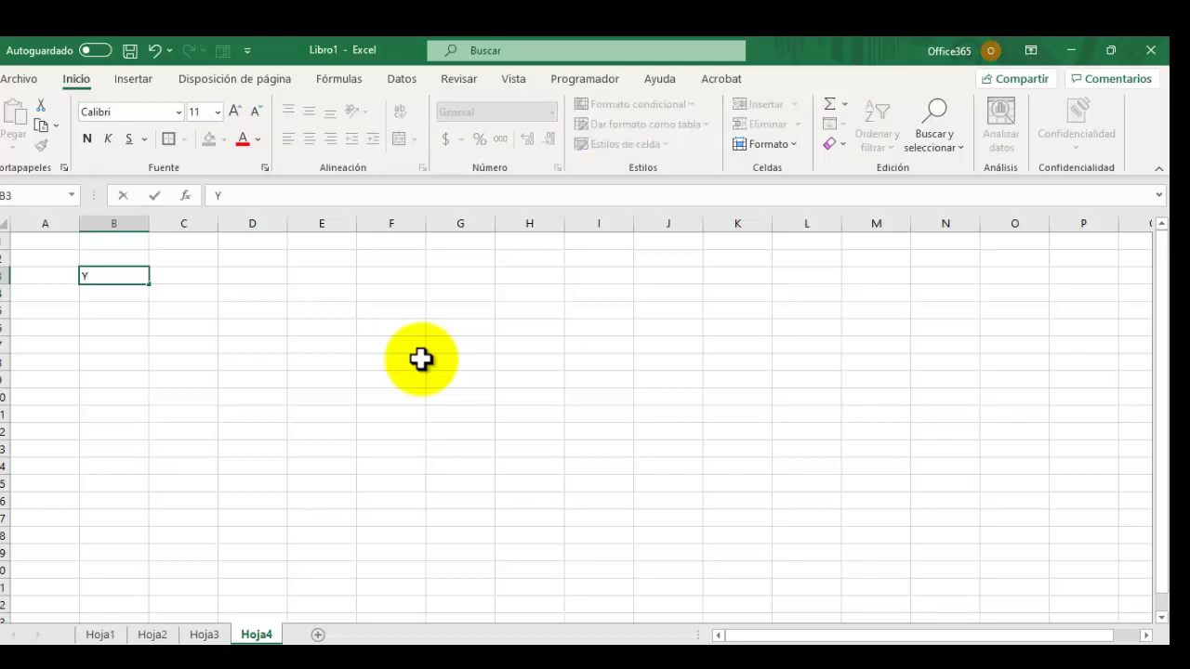
key("Tab")
Apply a thick outside border to each of the cells D3, F3 and H3.
key("Tab")
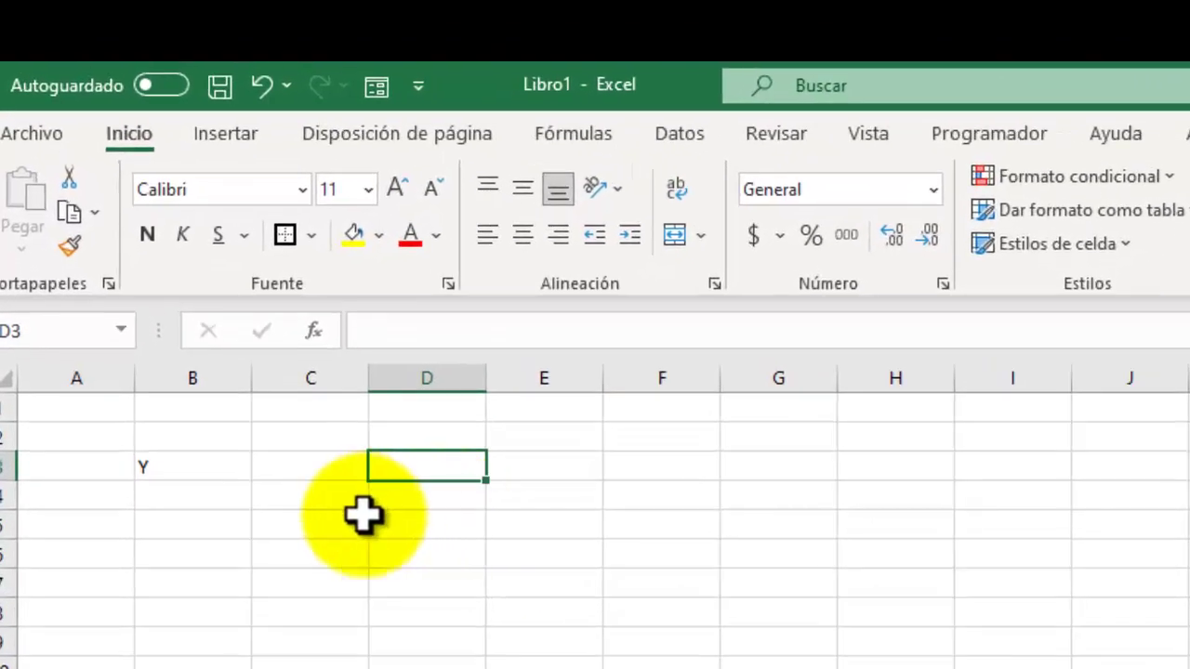
left_click(284, 235)
left_click(617, 471)
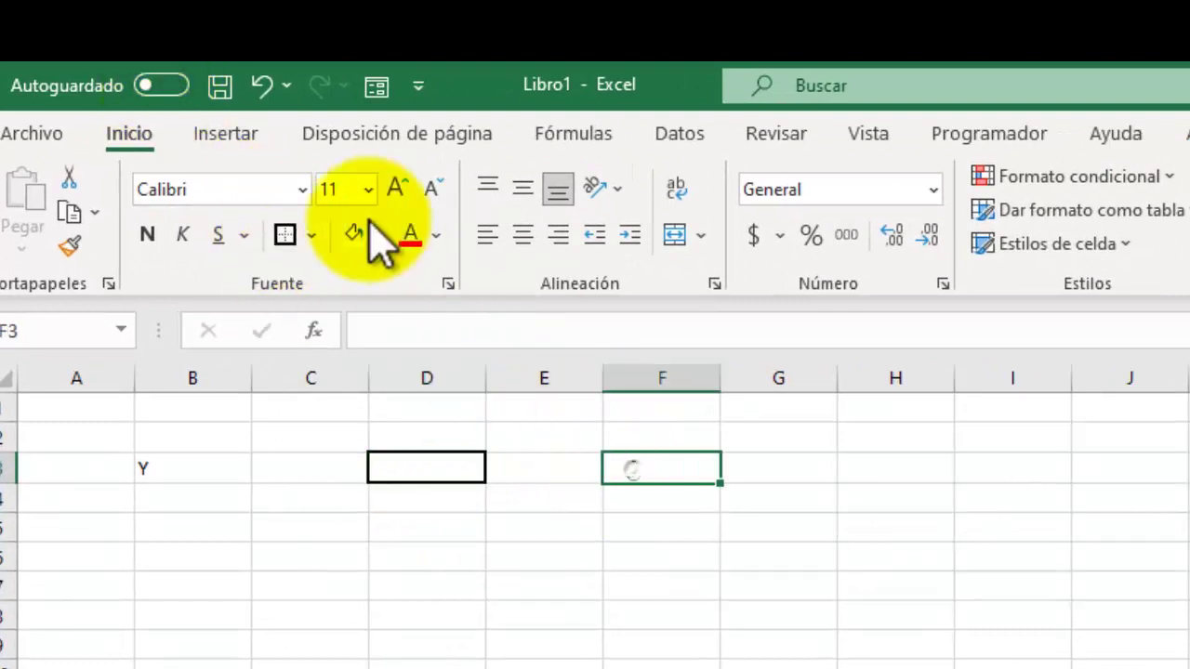
left_click(284, 235)
left_click(878, 469)
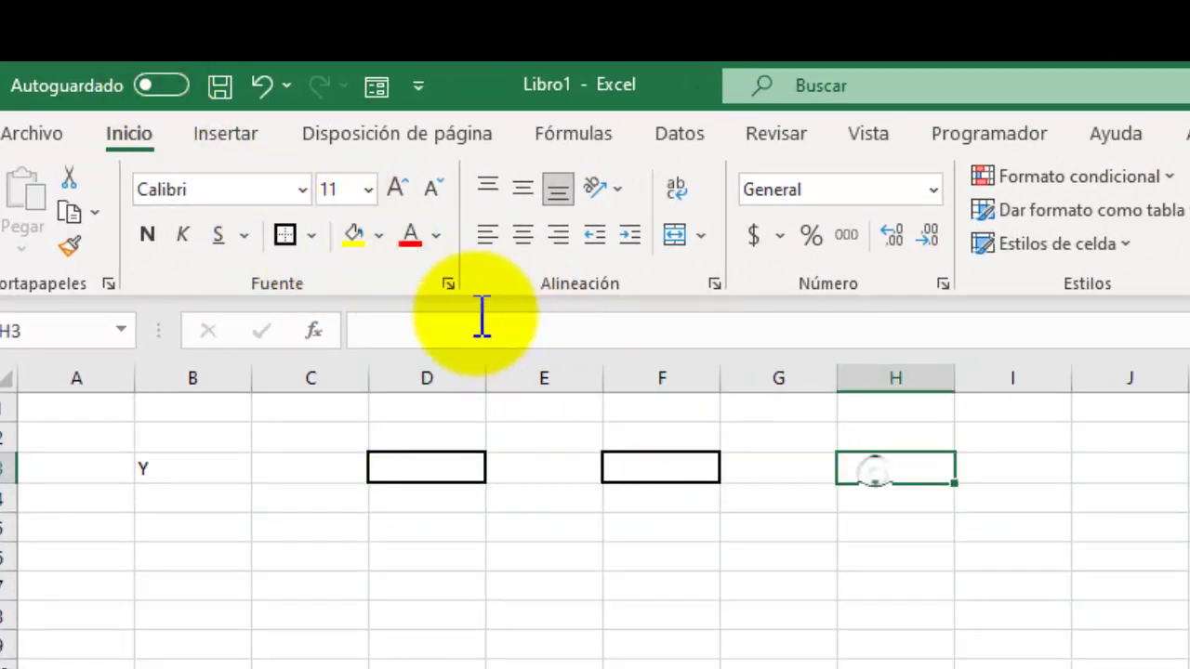
left_click(285, 234)
left_click(632, 617)
left_click(558, 561)
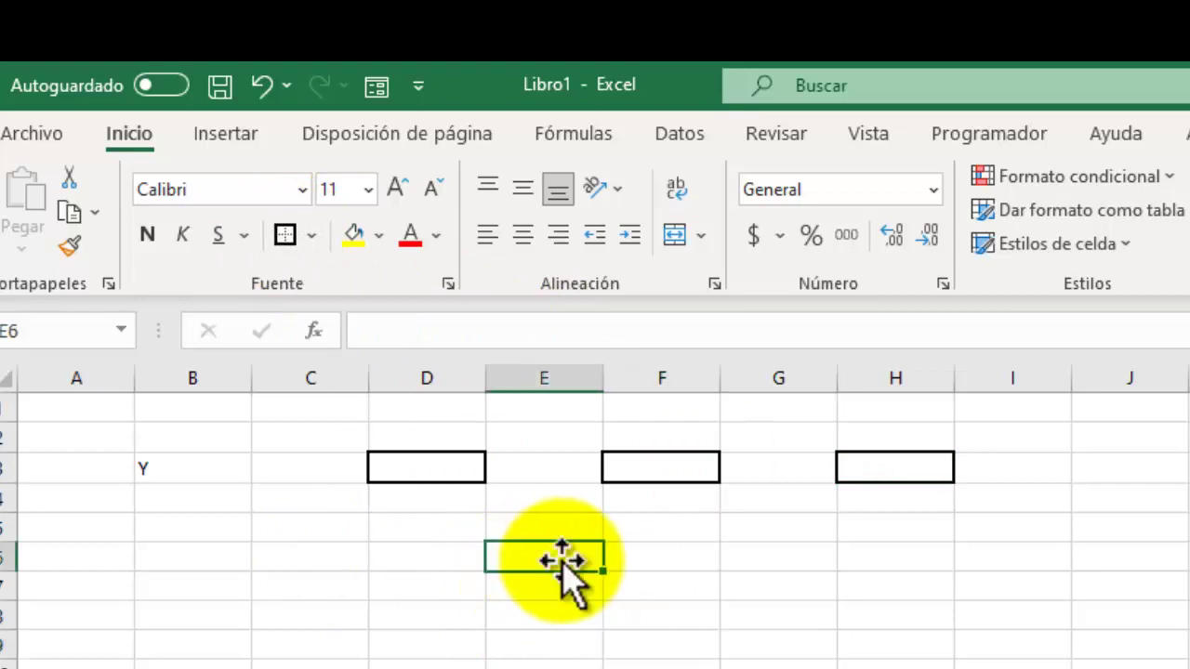
Enter 100 in cell D3, 200 in F3 and 300 in H3.
left_click(420, 465)
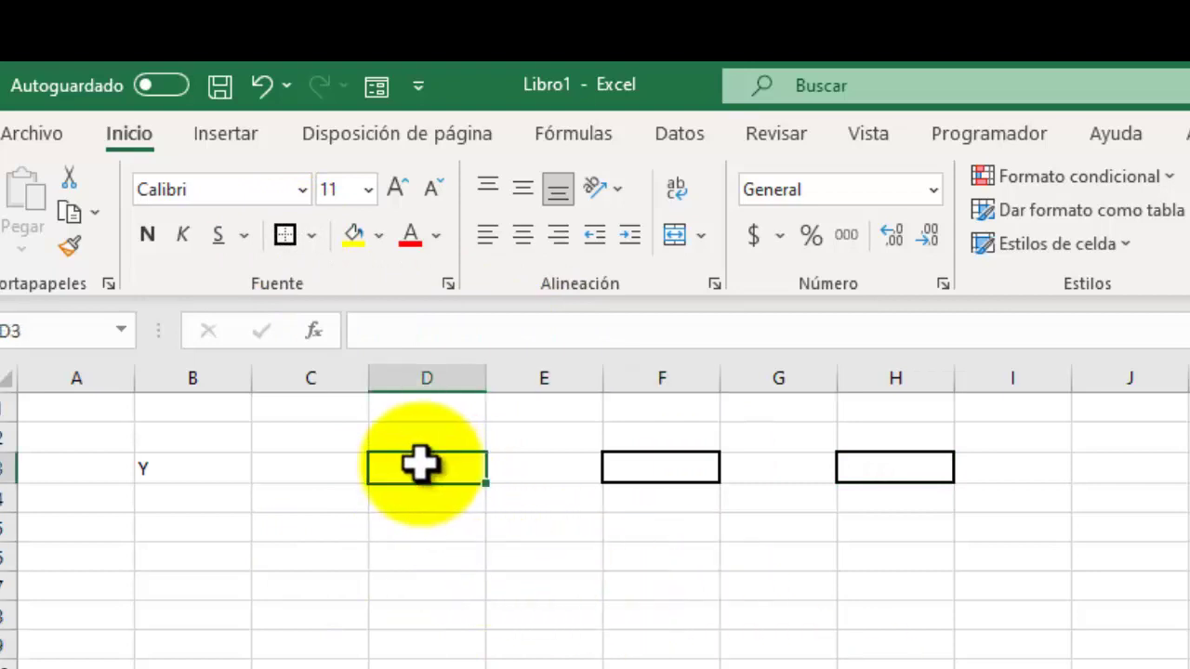
type("100")
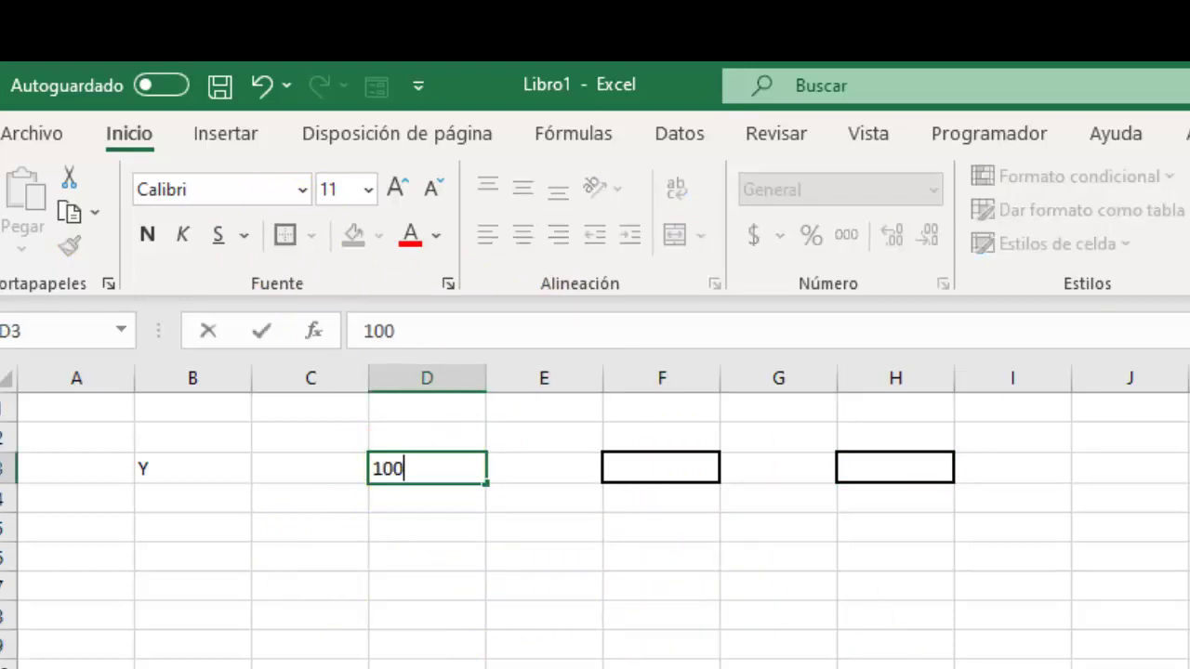
left_click(683, 464)
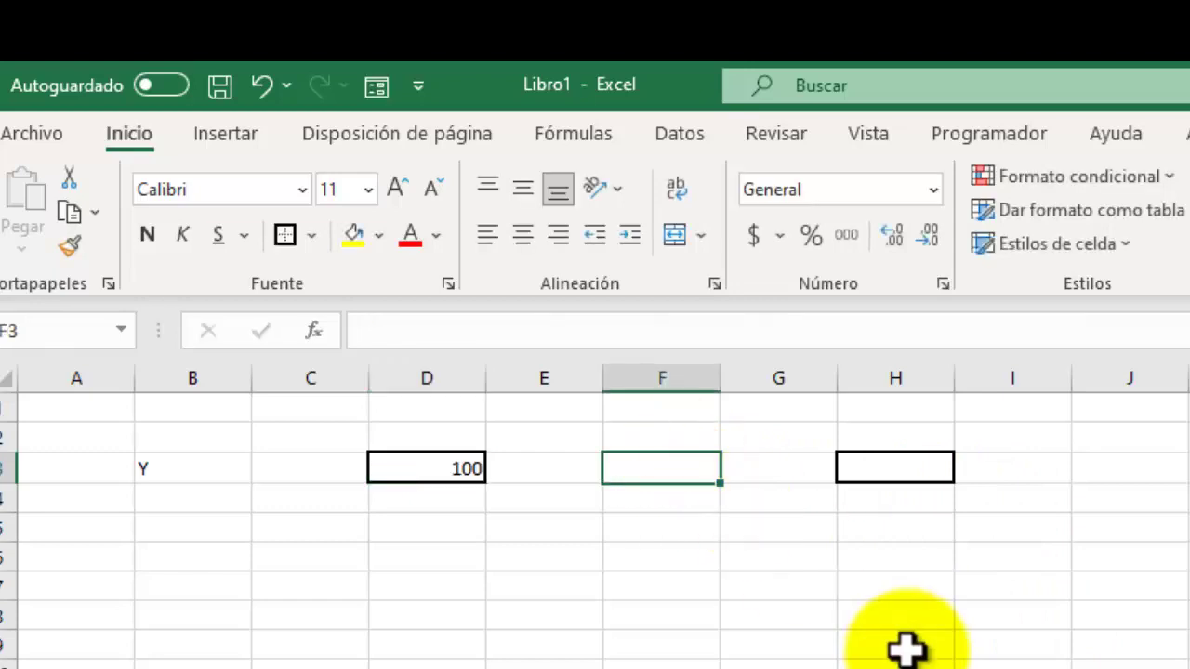
type("200")
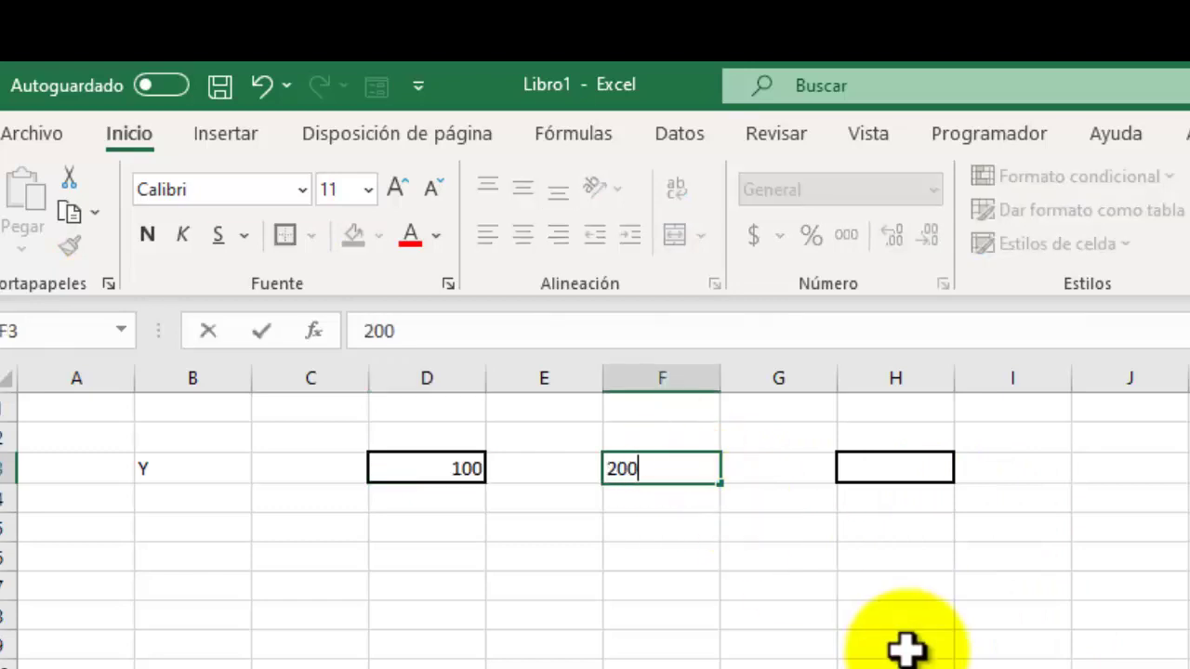
left_click(915, 467)
type("300")
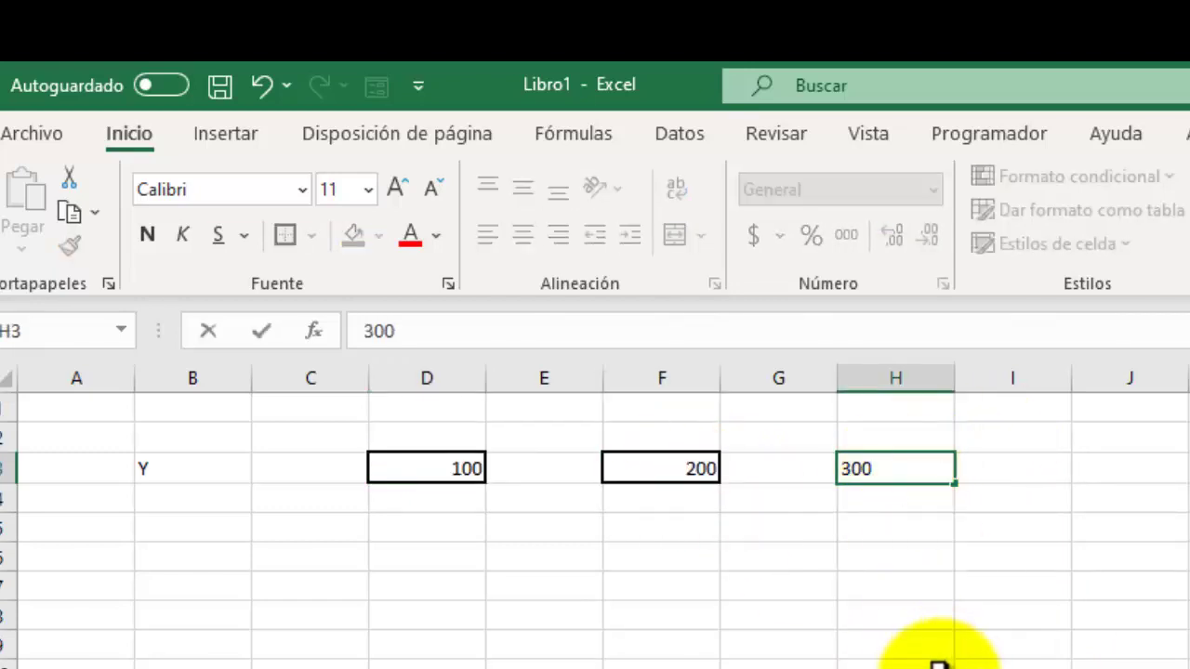
left_click(942, 651)
left_click(581, 585)
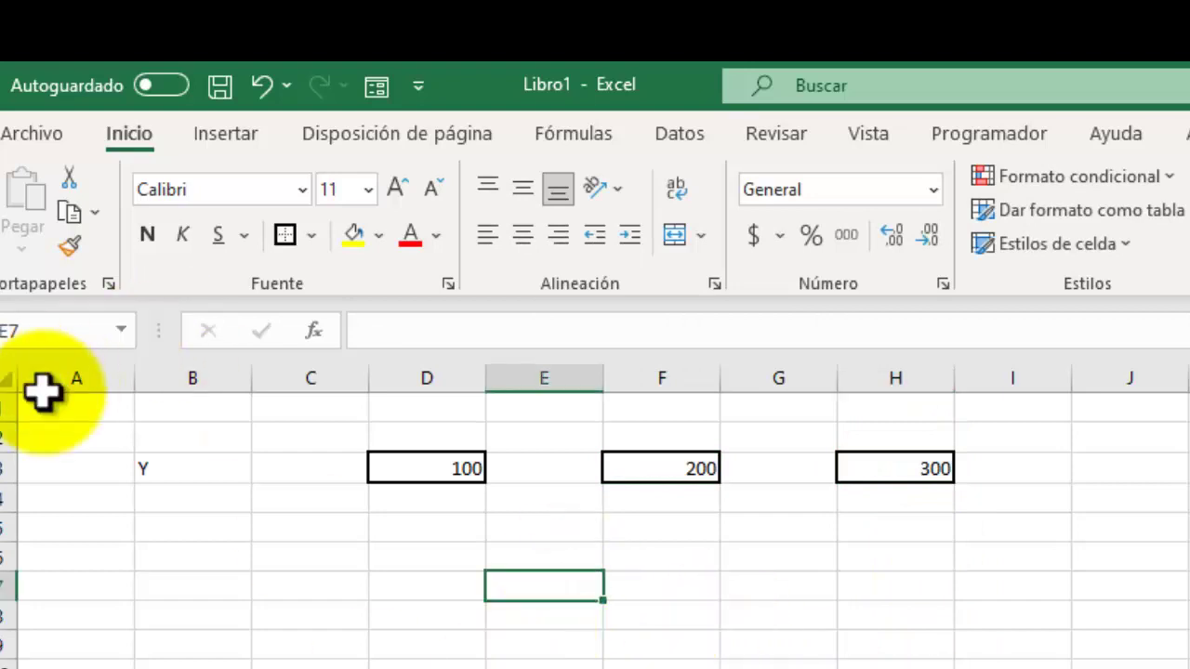
Make the Y label in cell B3 bold and enlarge its font.
left_click(146, 469)
left_click(147, 234)
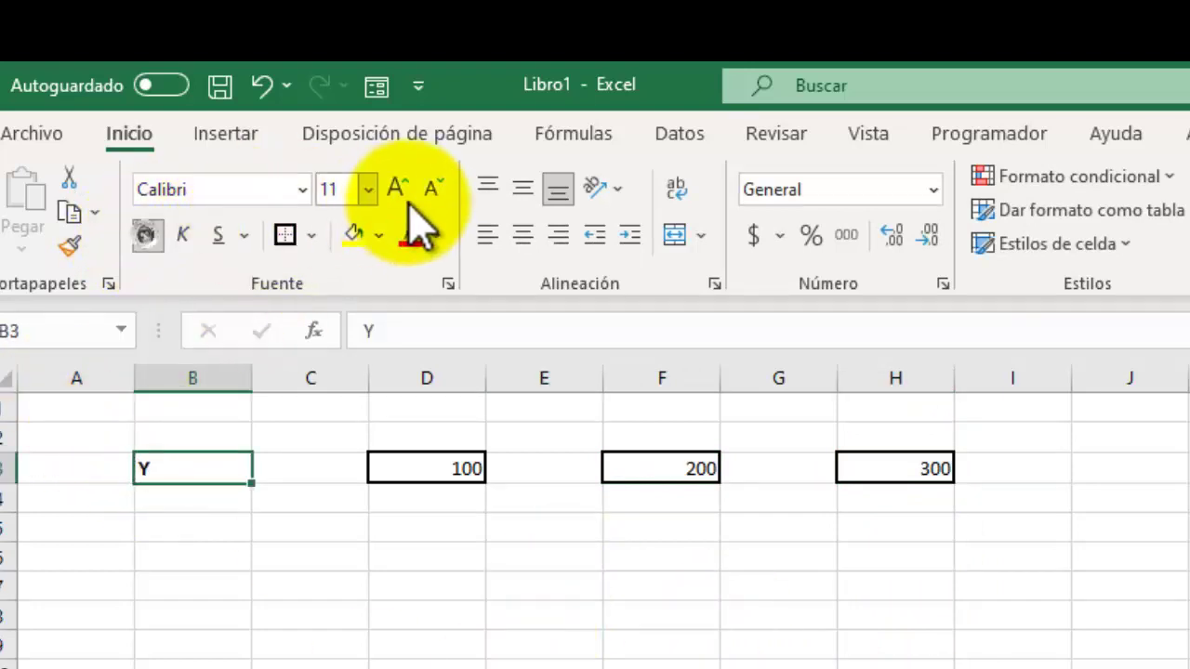
left_click(396, 189)
left_click(396, 189)
Format cell E7 as bold with a font size of 20.
left_click(534, 605)
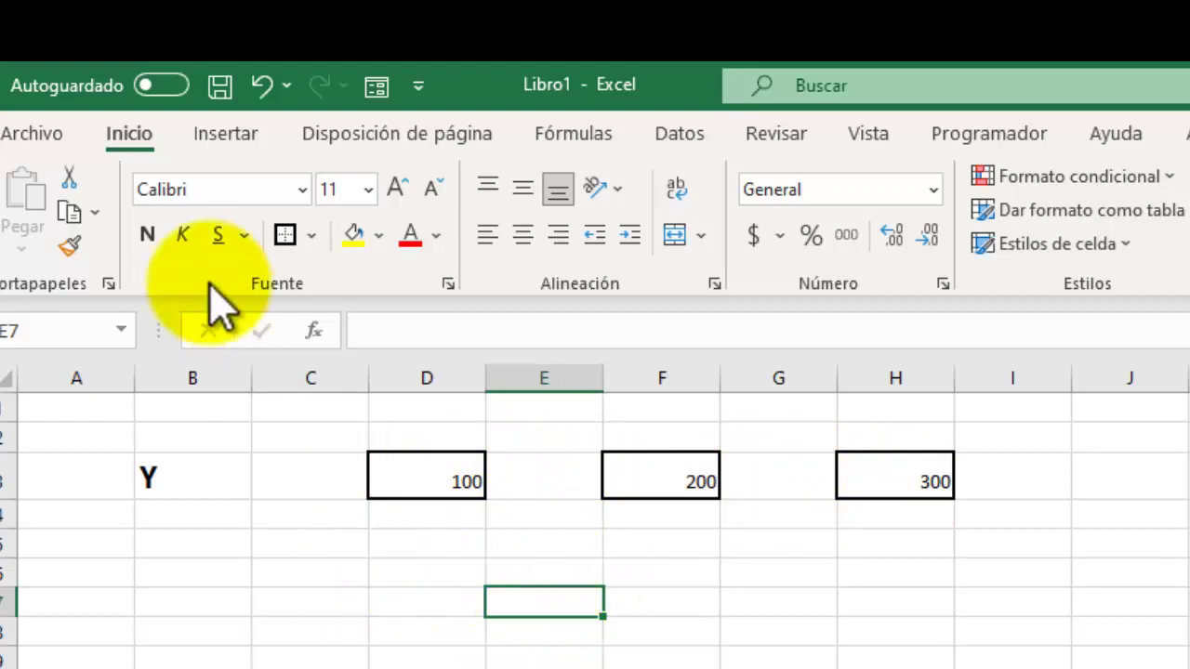
left_click(149, 234)
left_click(395, 188)
left_click(395, 189)
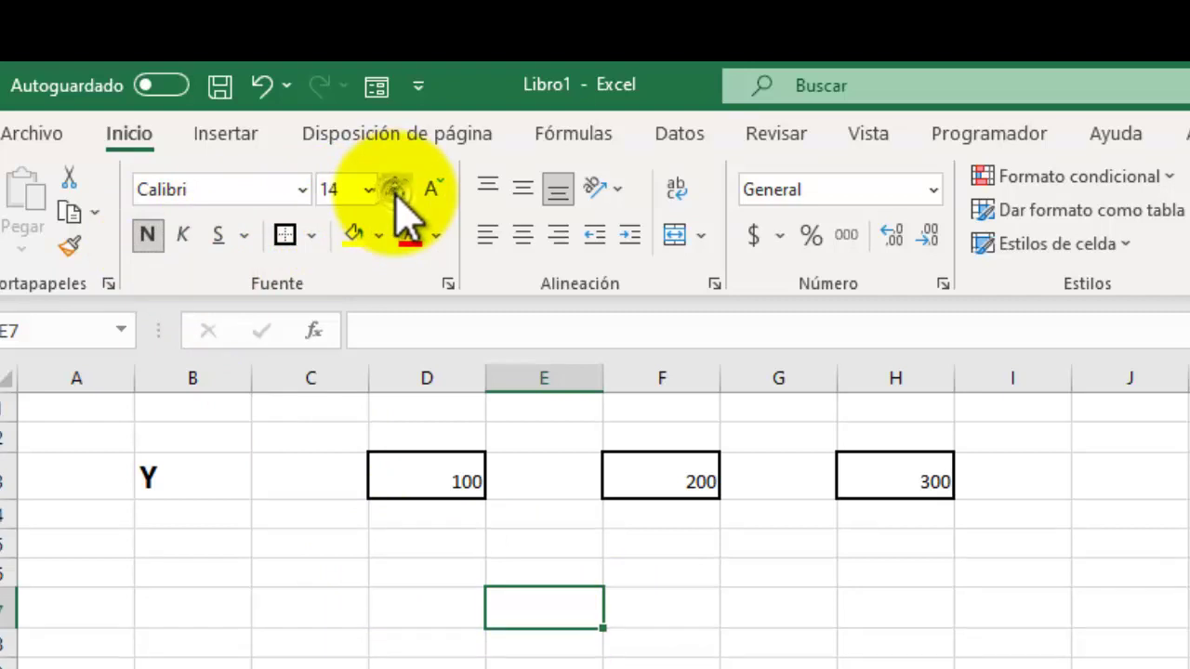
left_click(395, 189)
left_click(395, 189)
left_click(396, 188)
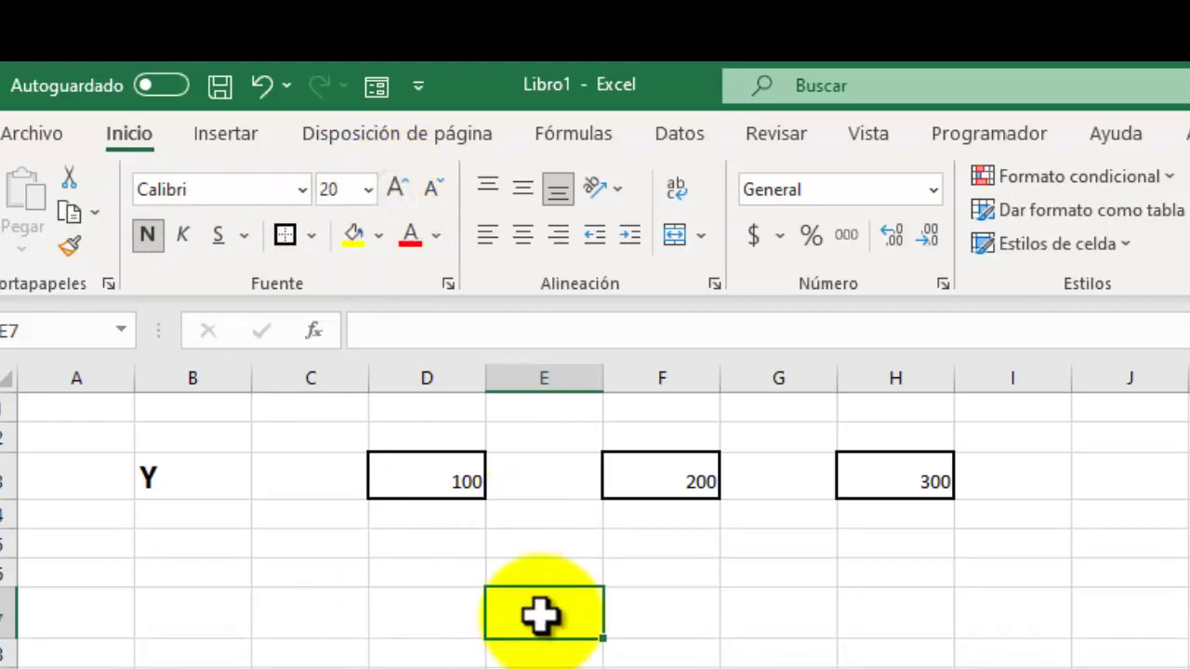
Enter the formula =Y(D3=100;F3=200;H3=300) in cell E7.
type("=Y")
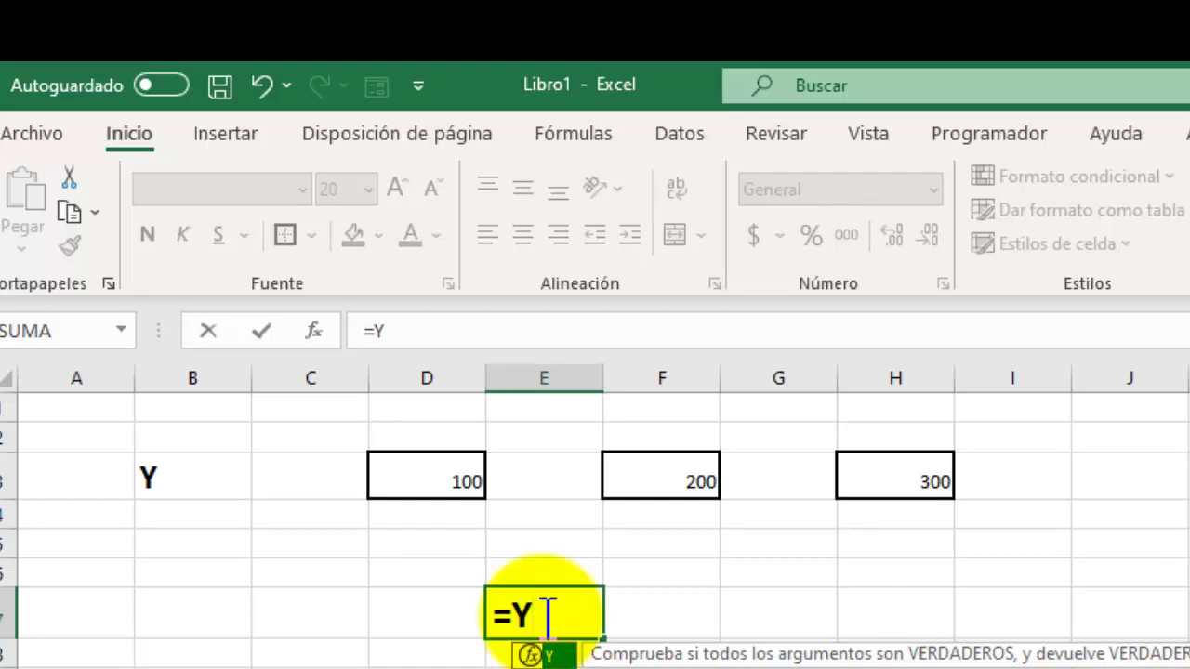
type("(")
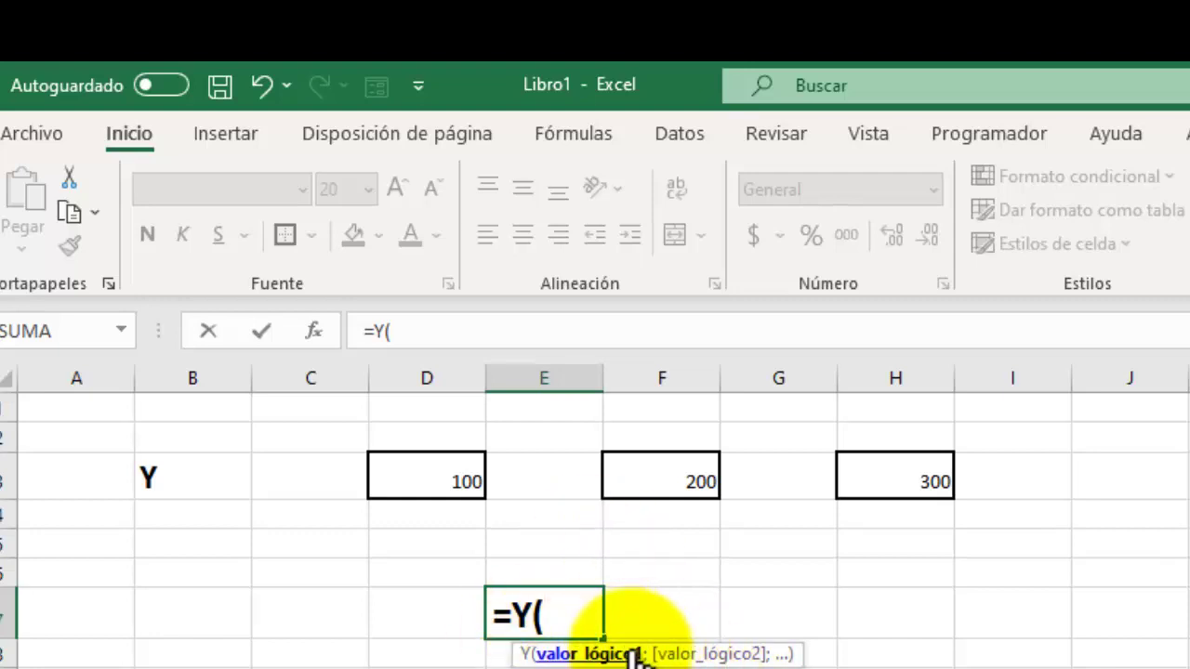
left_click(439, 476)
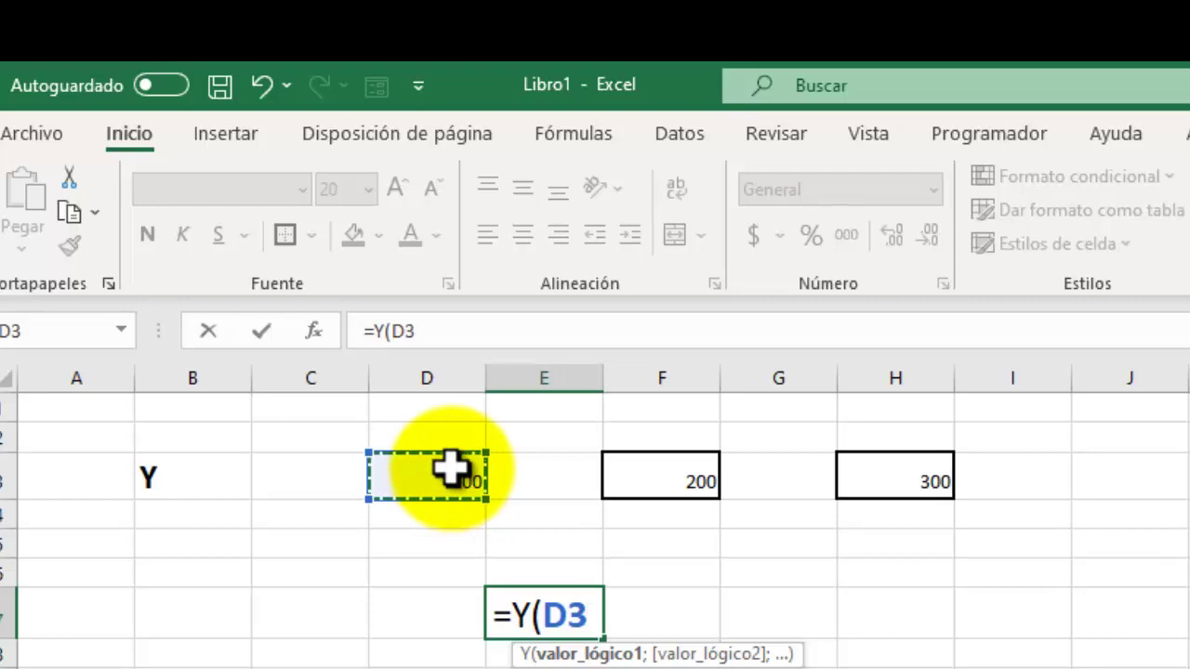
type("=100")
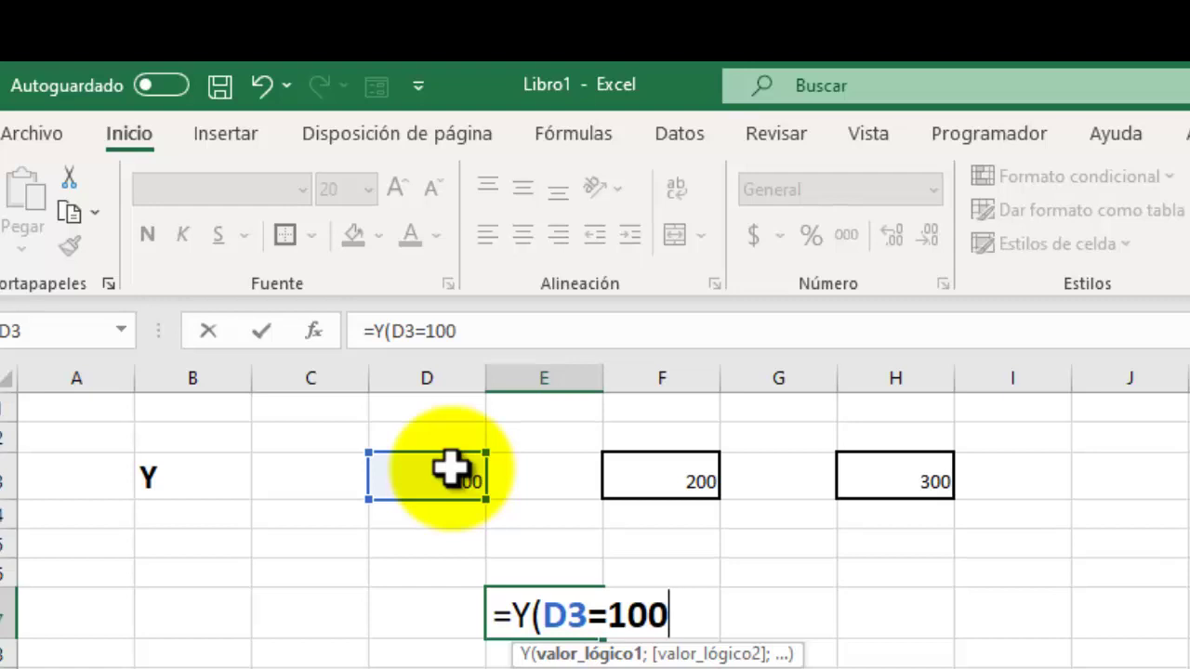
type(";")
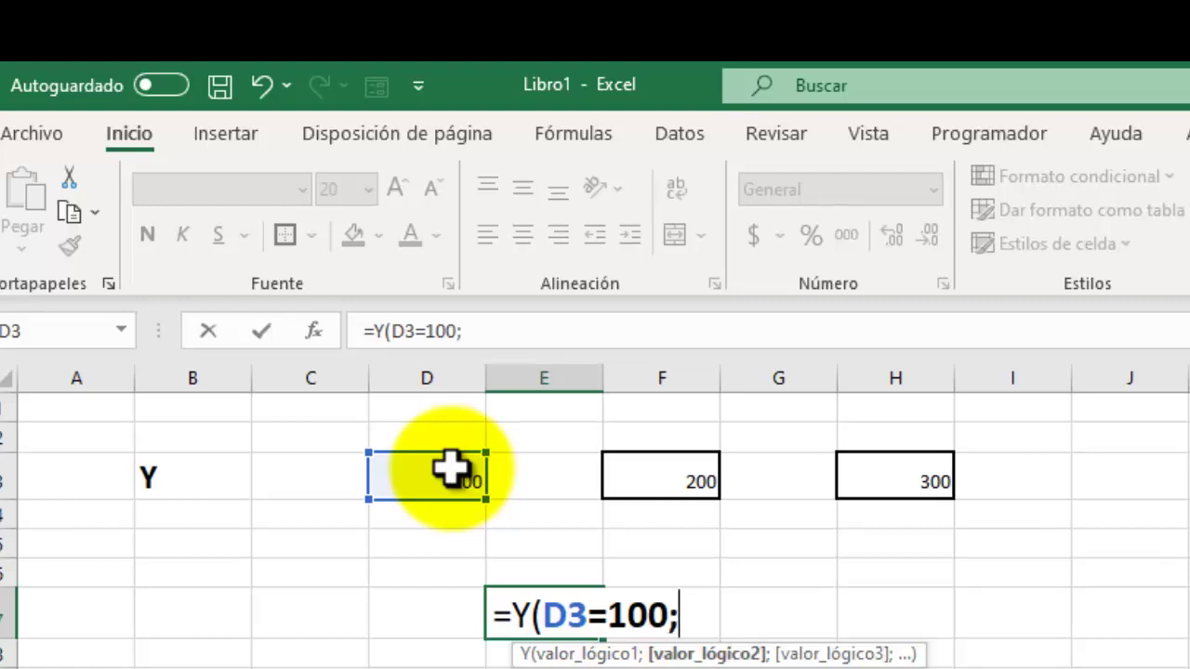
left_click(662, 480)
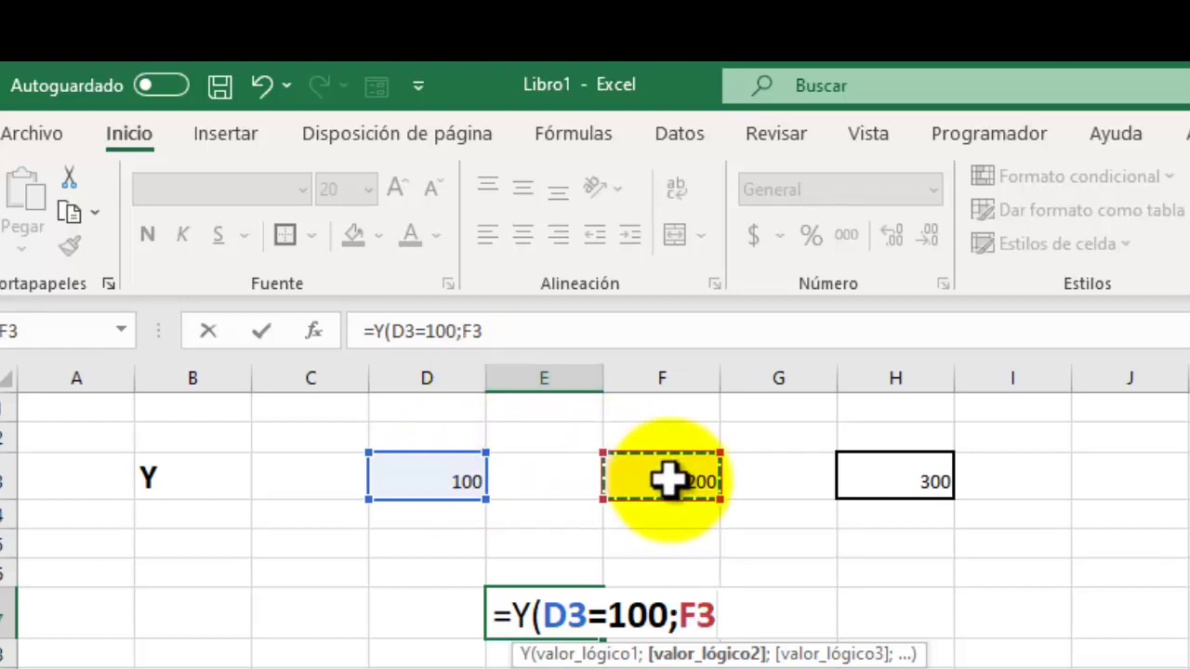
type("=")
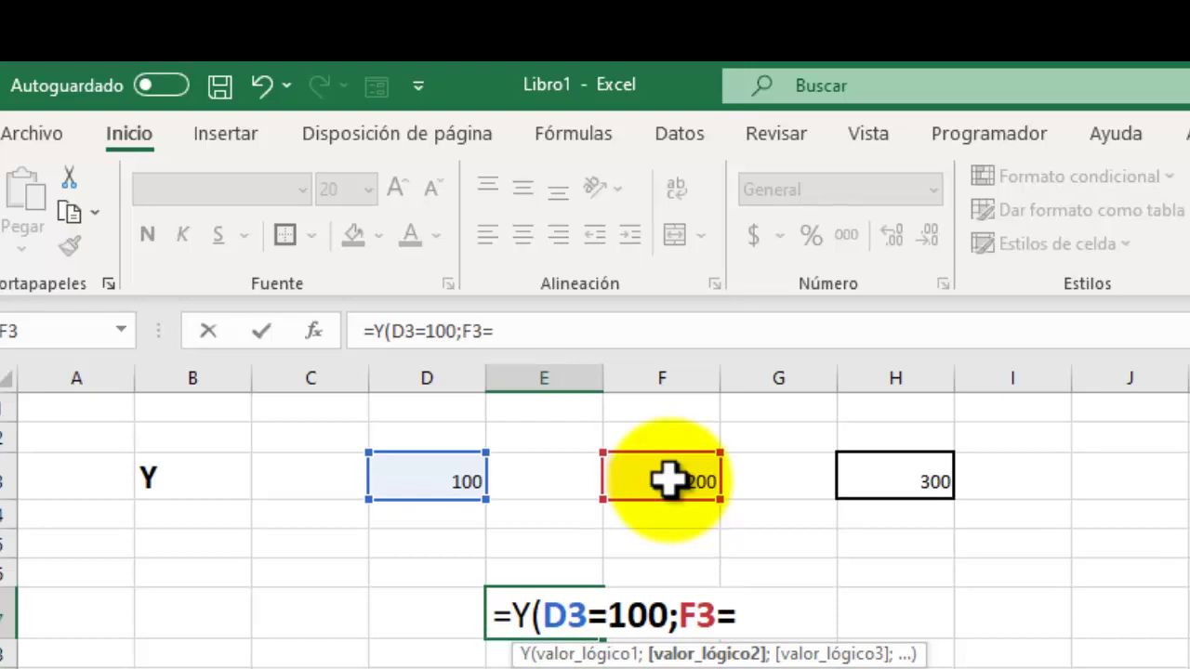
type("200")
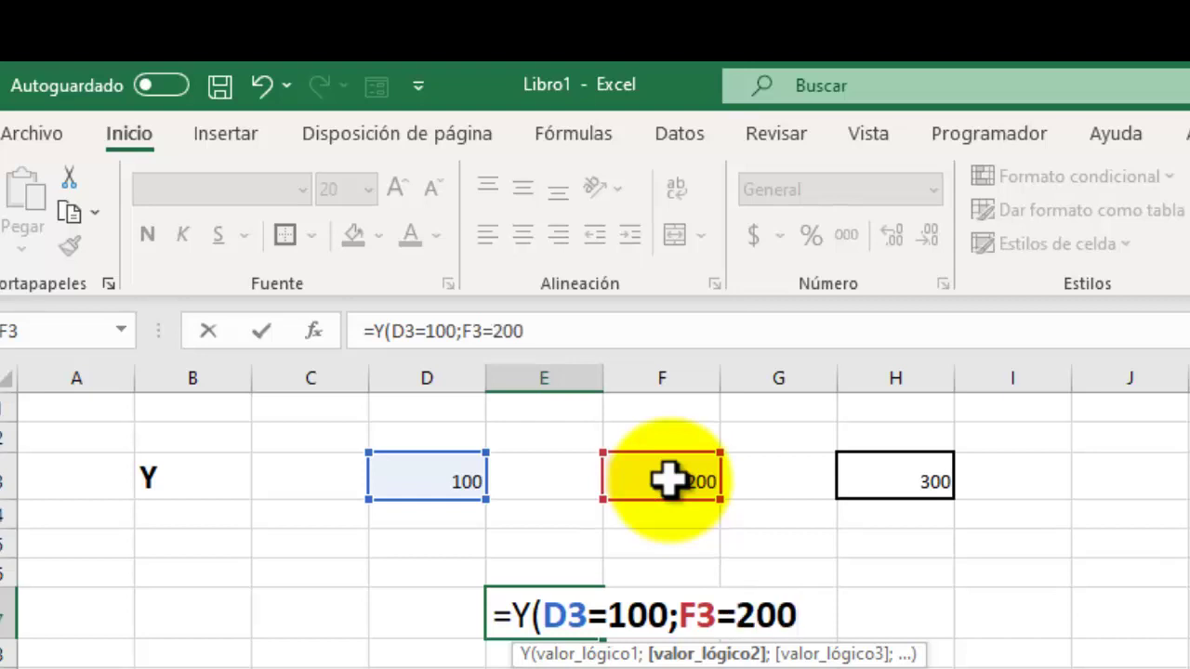
type(";")
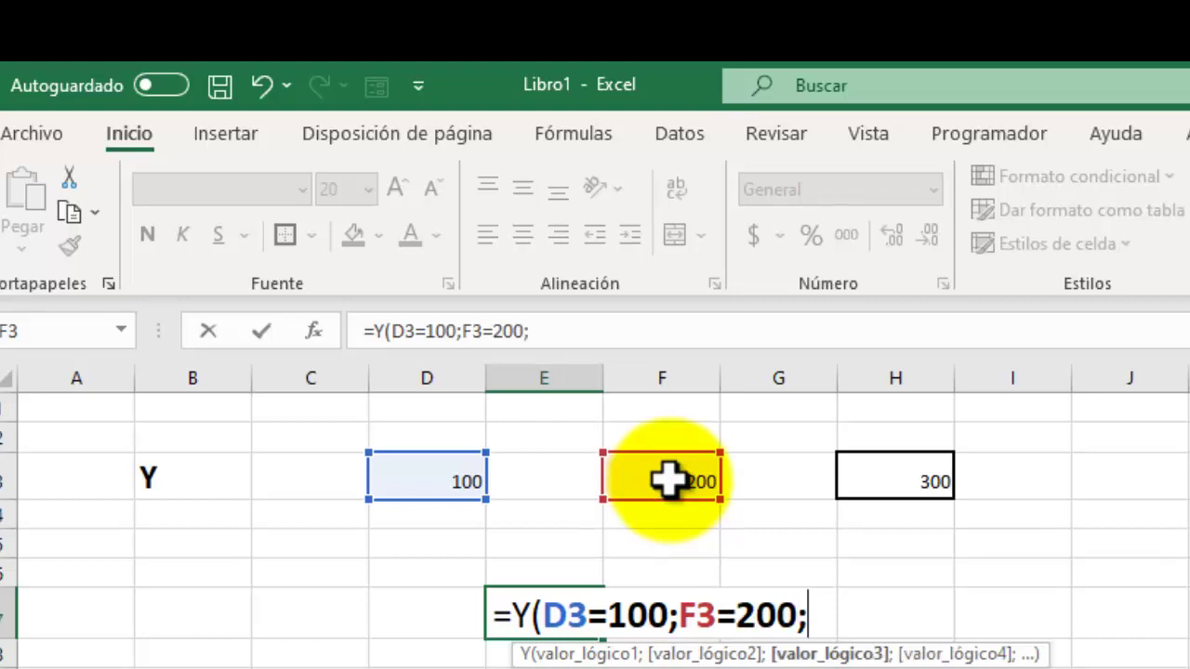
left_click(892, 479)
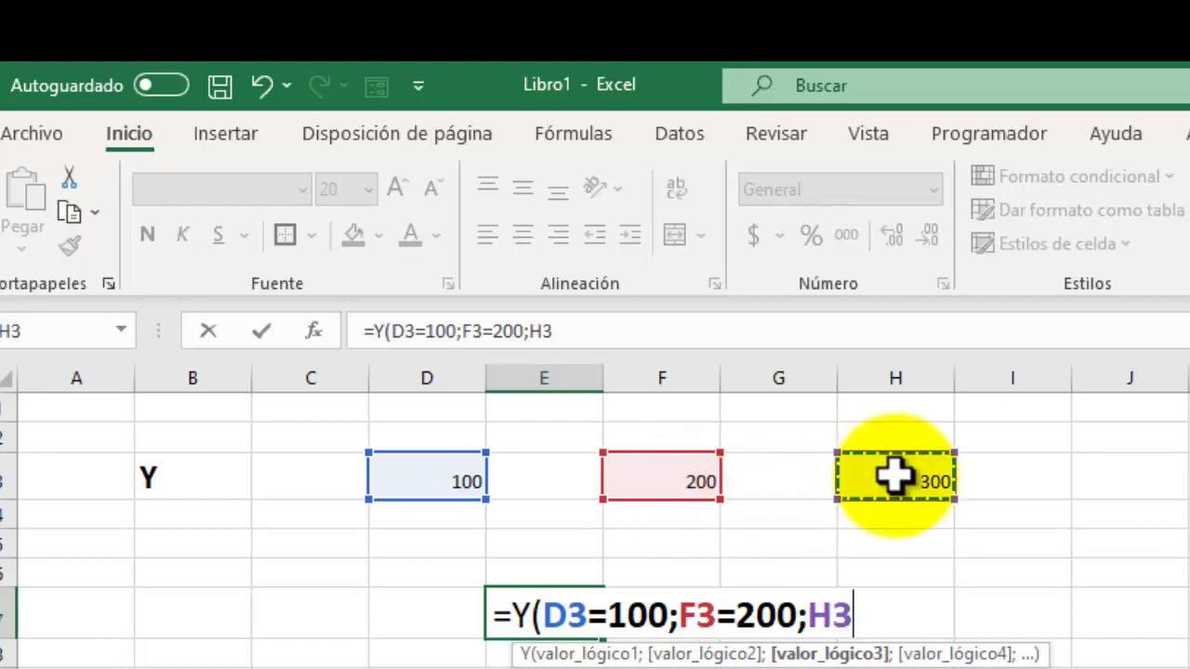
type("=")
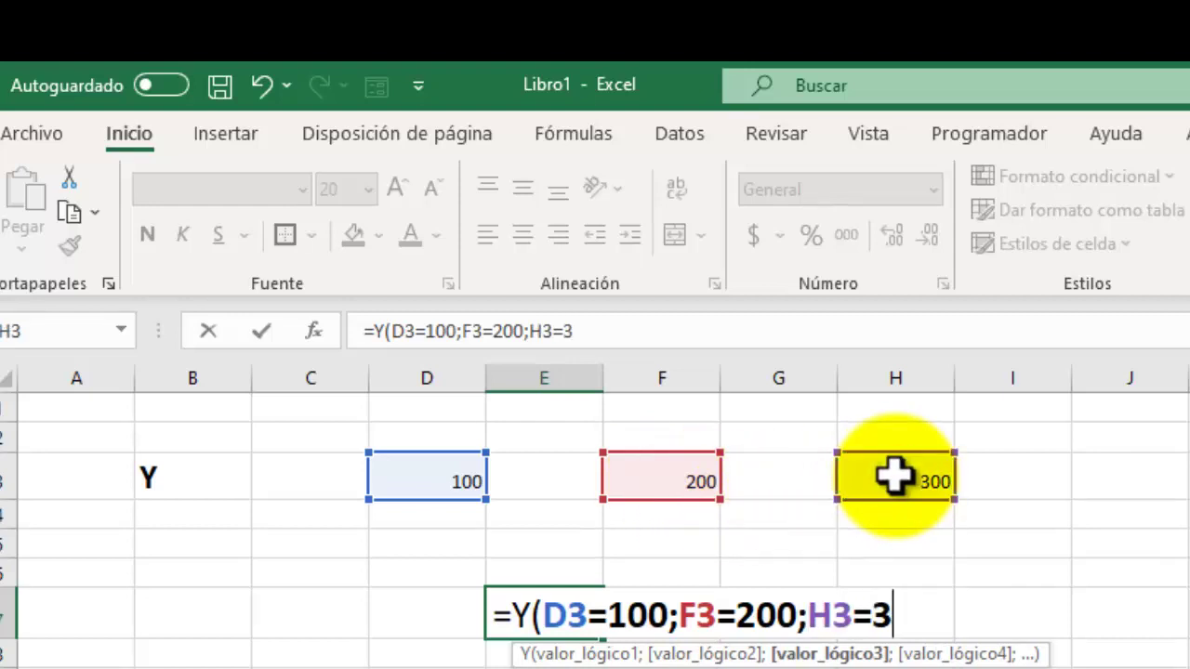
type("300)")
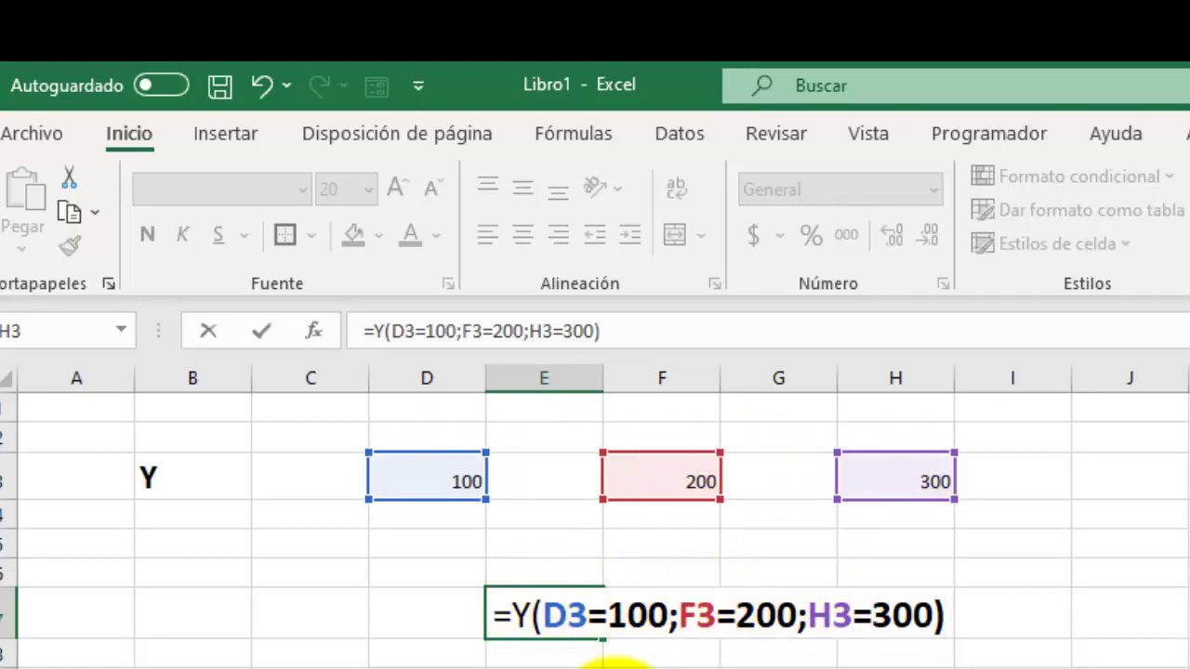
key("Return")
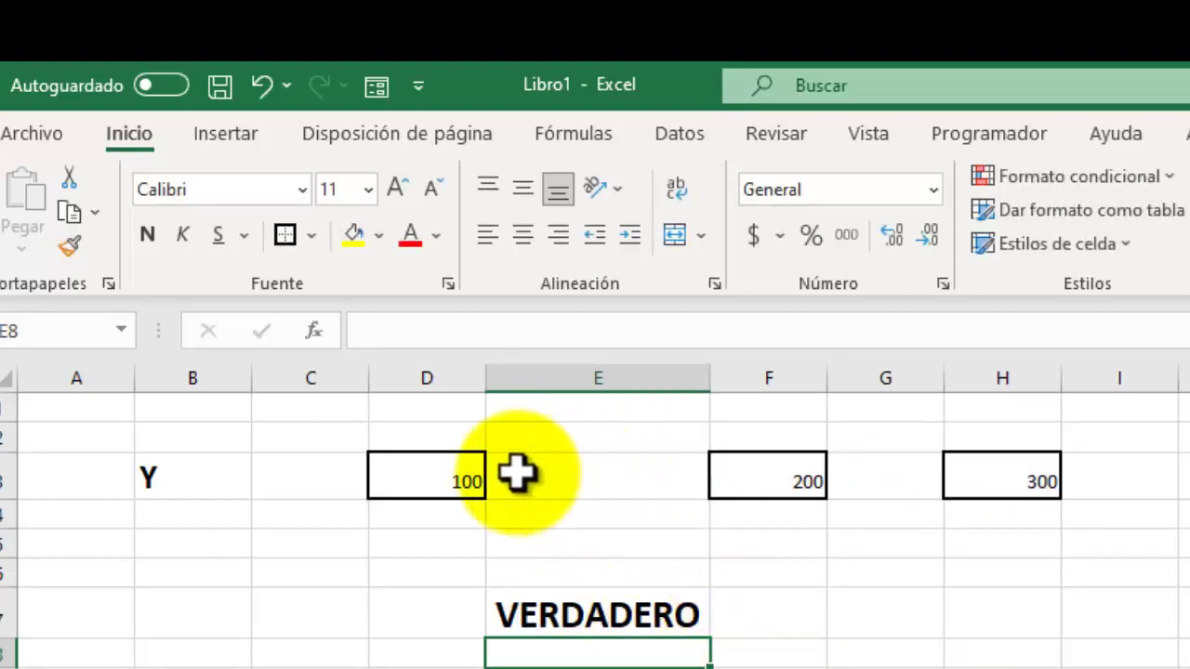
Test the Y formula by changing D3 to 10 and restoring it to 100.
left_click(438, 478)
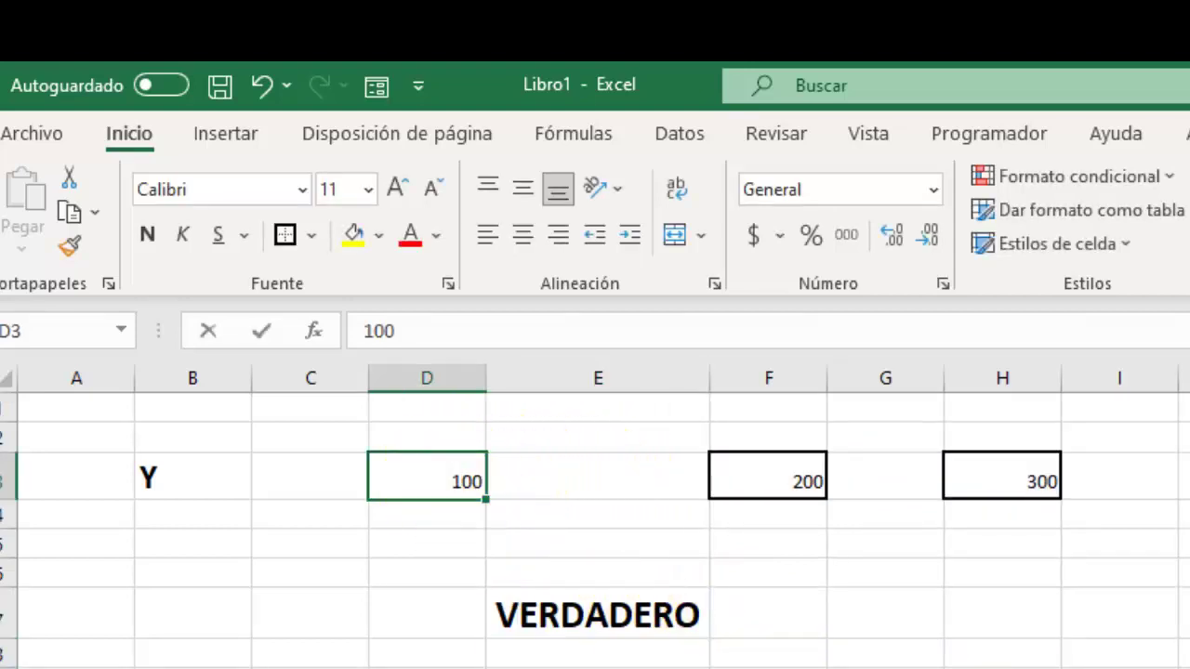
type("1")
key("Return")
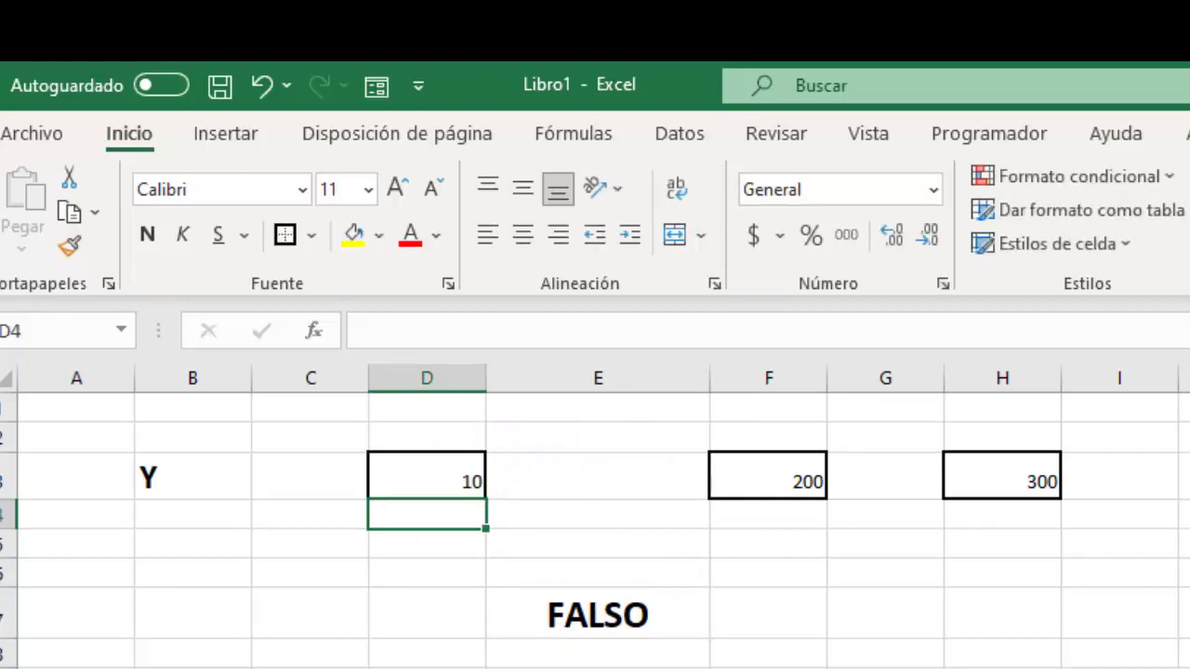
left_click(430, 481)
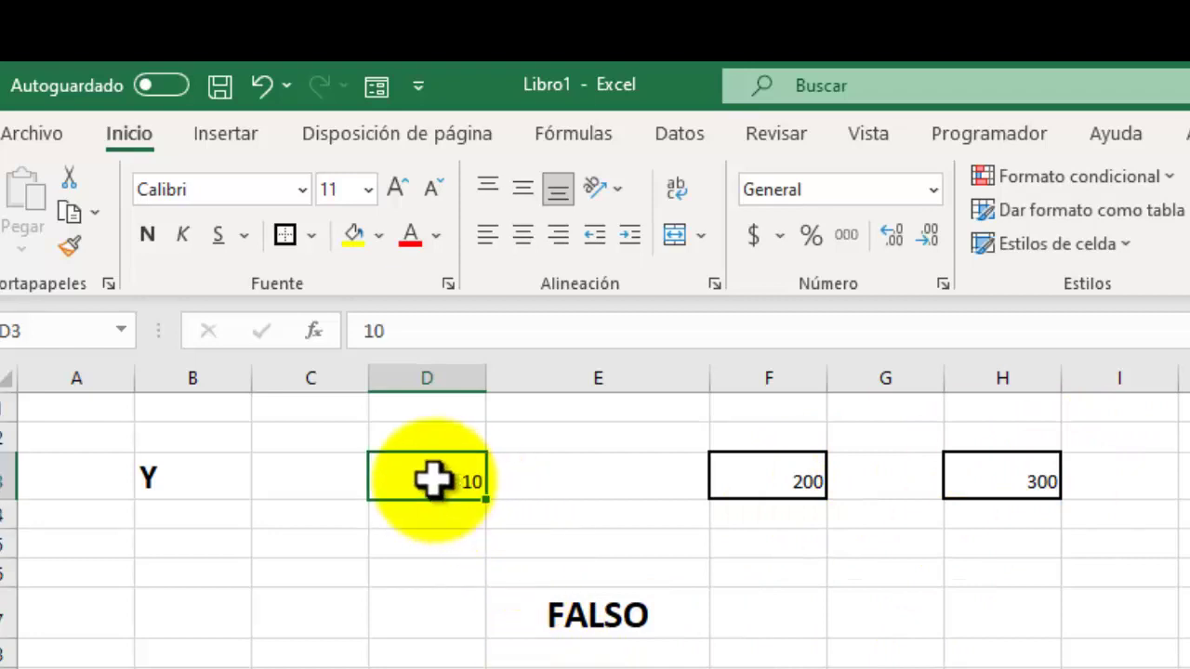
type("1")
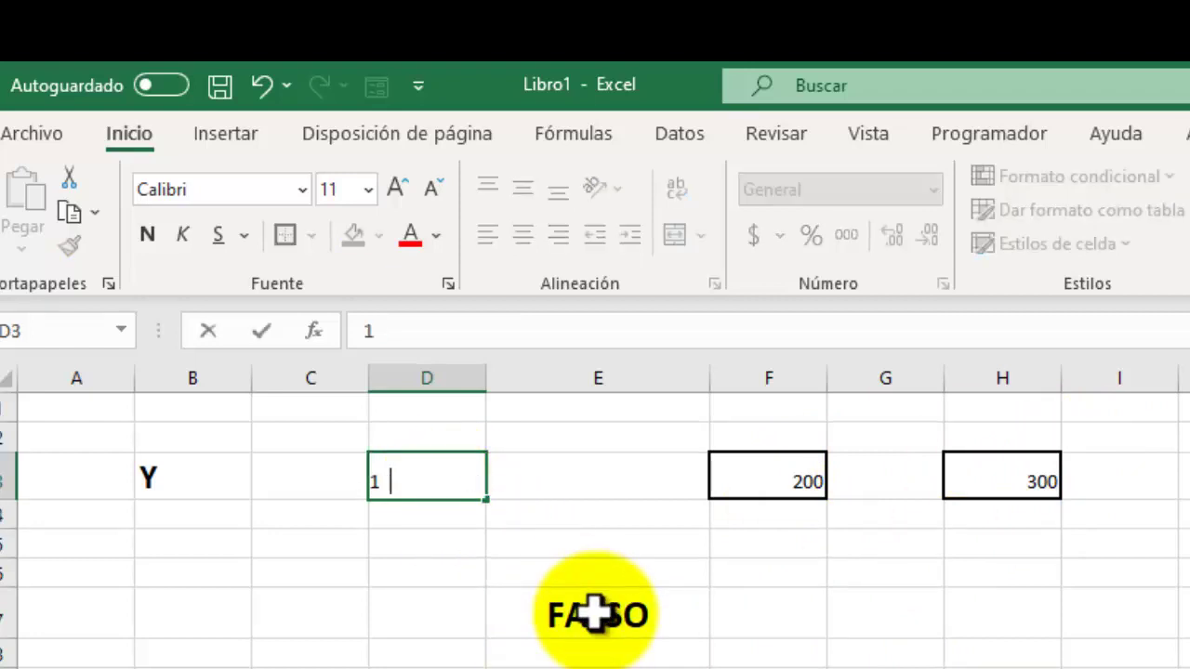
key("Return")
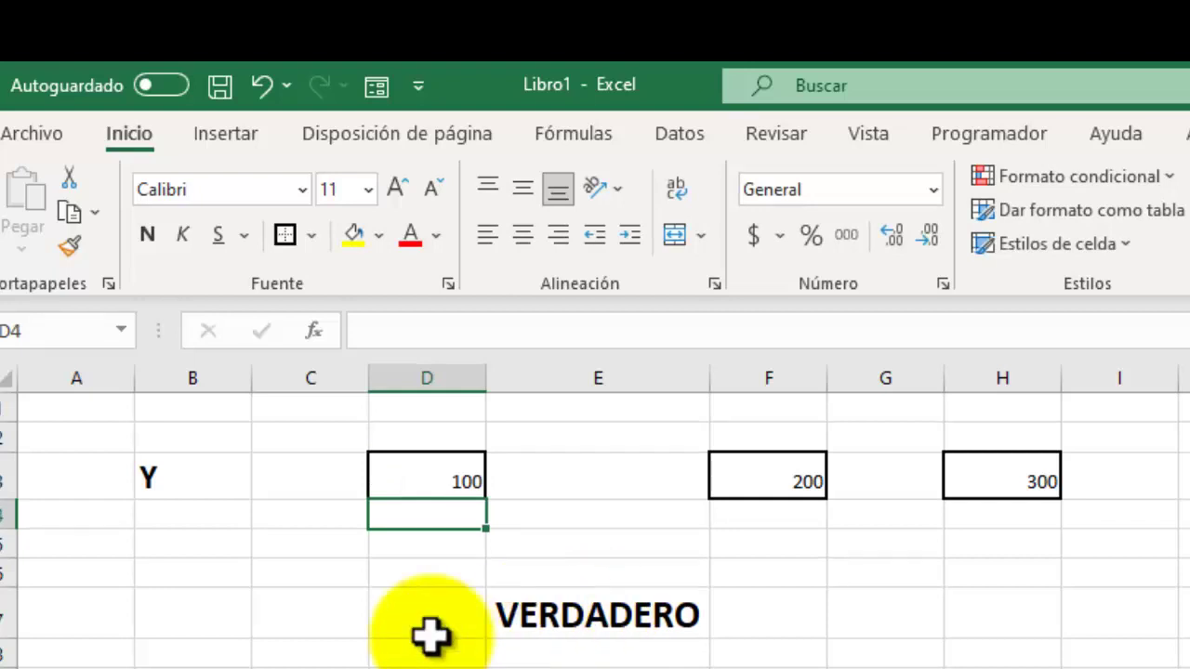
Copy the Y row B3:H3 to B13 and change the copied label in B13 to O.
left_click_drag(155, 468, 1023, 473)
key("ctrl+c")
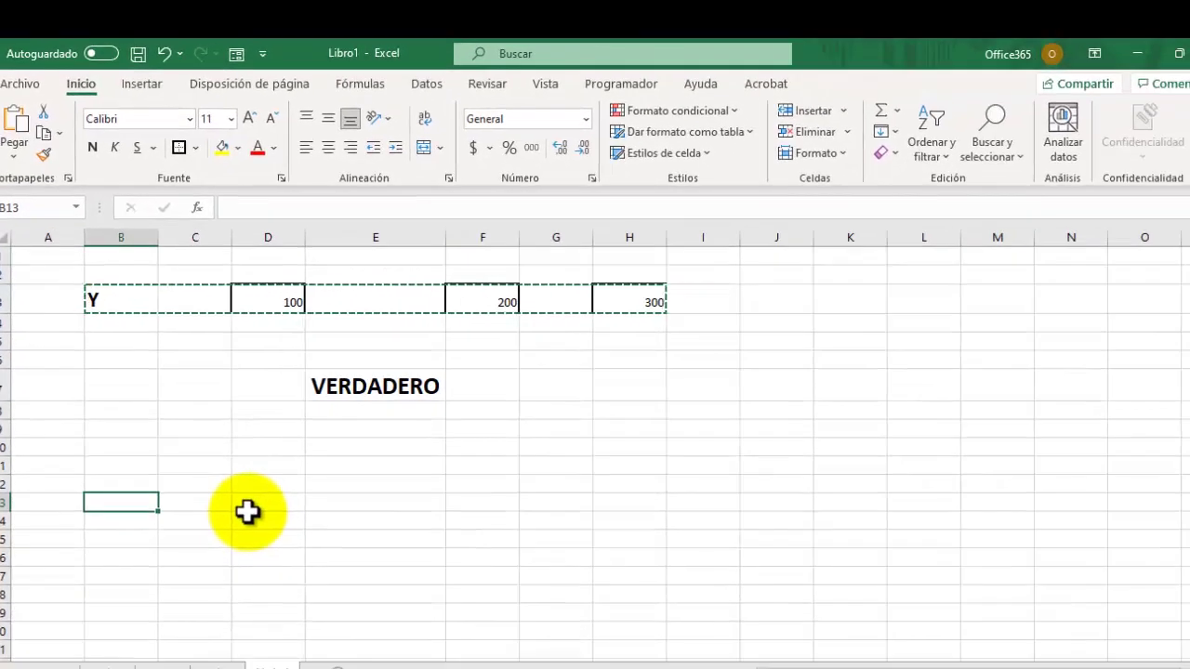
key("ctrl+v")
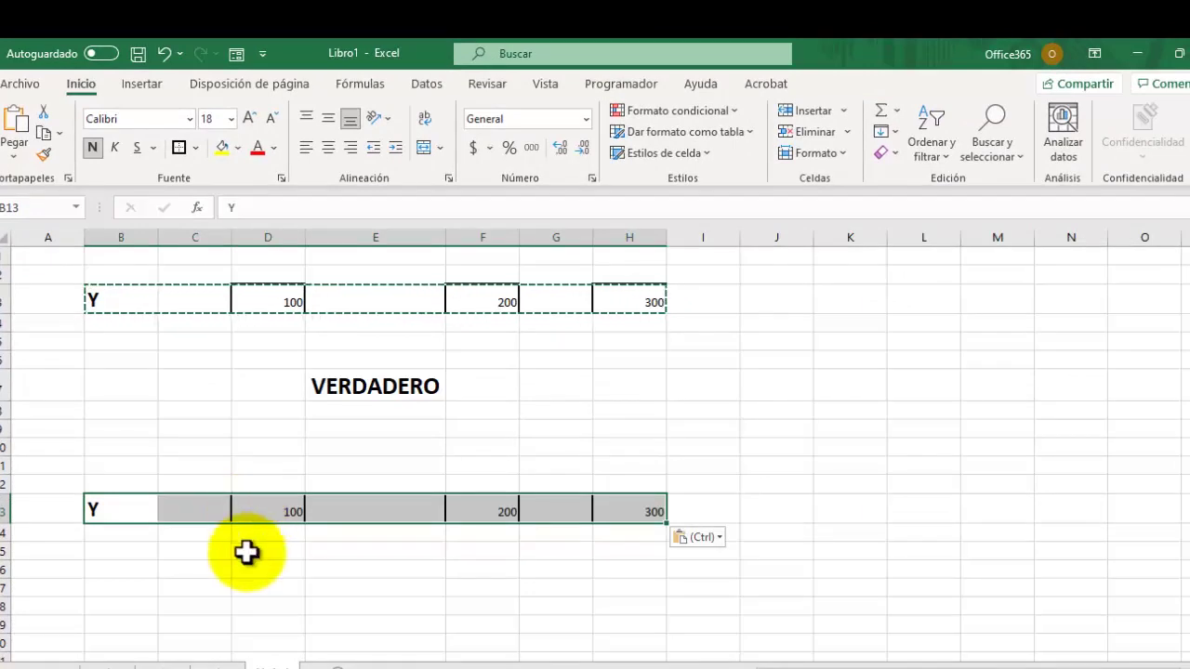
left_click(99, 507)
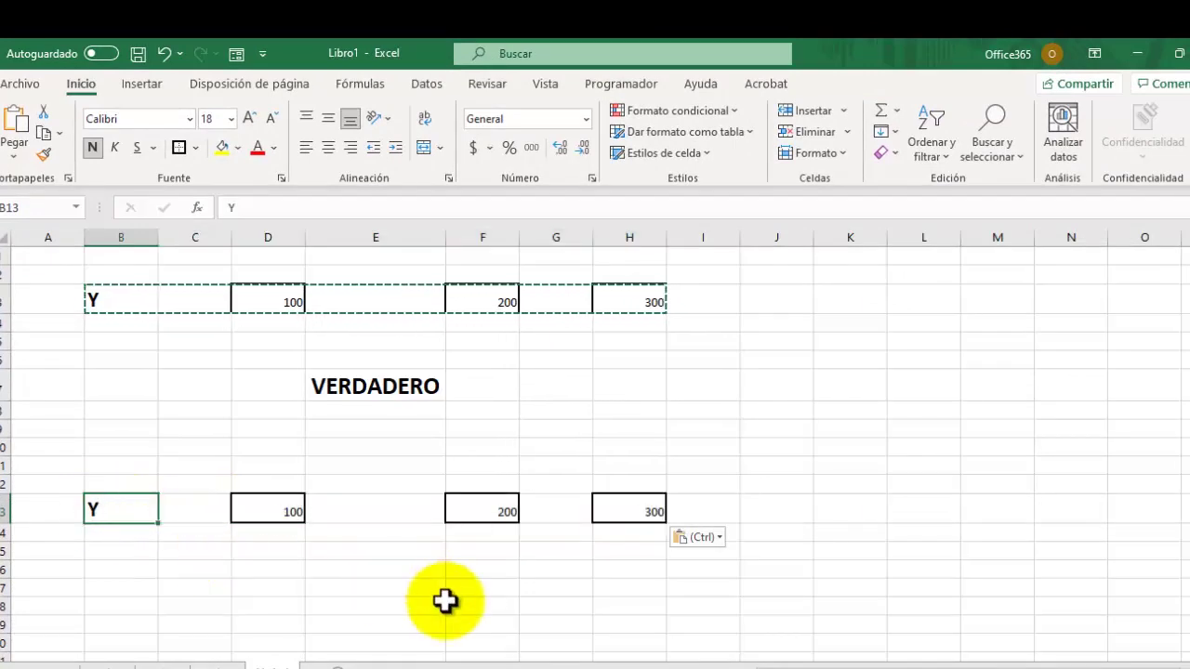
type("O")
key("Return")
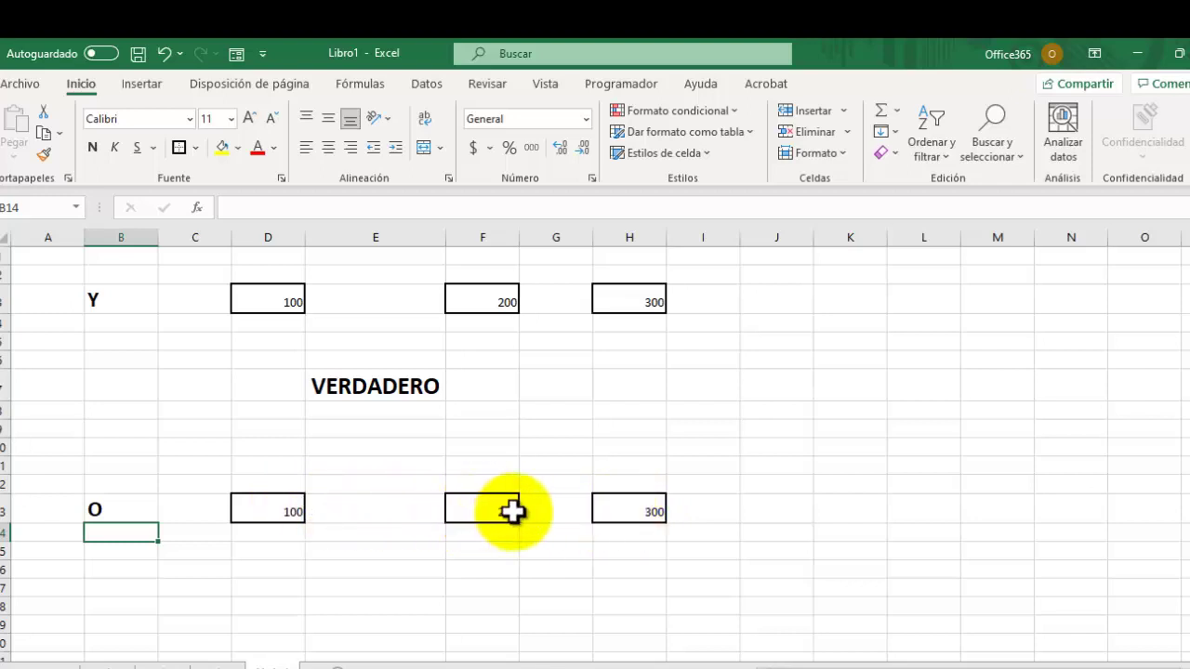
Enter the formula =O(D13=100;F13=200;H13=300) in cell E15.
left_click(329, 552)
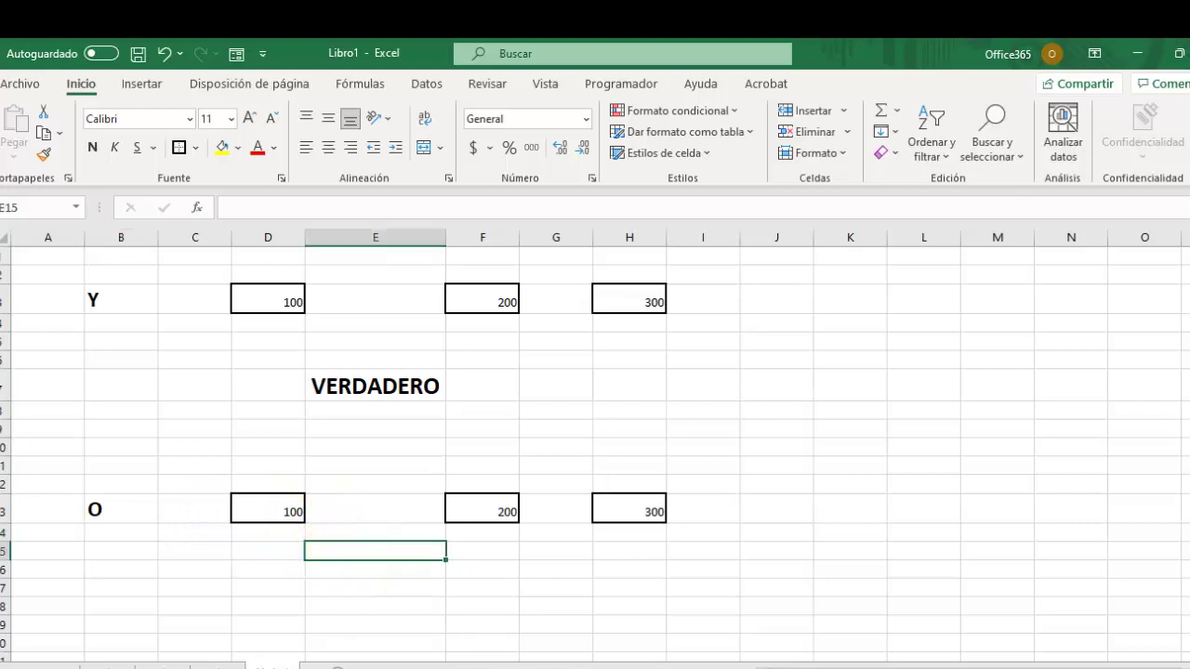
type("=")
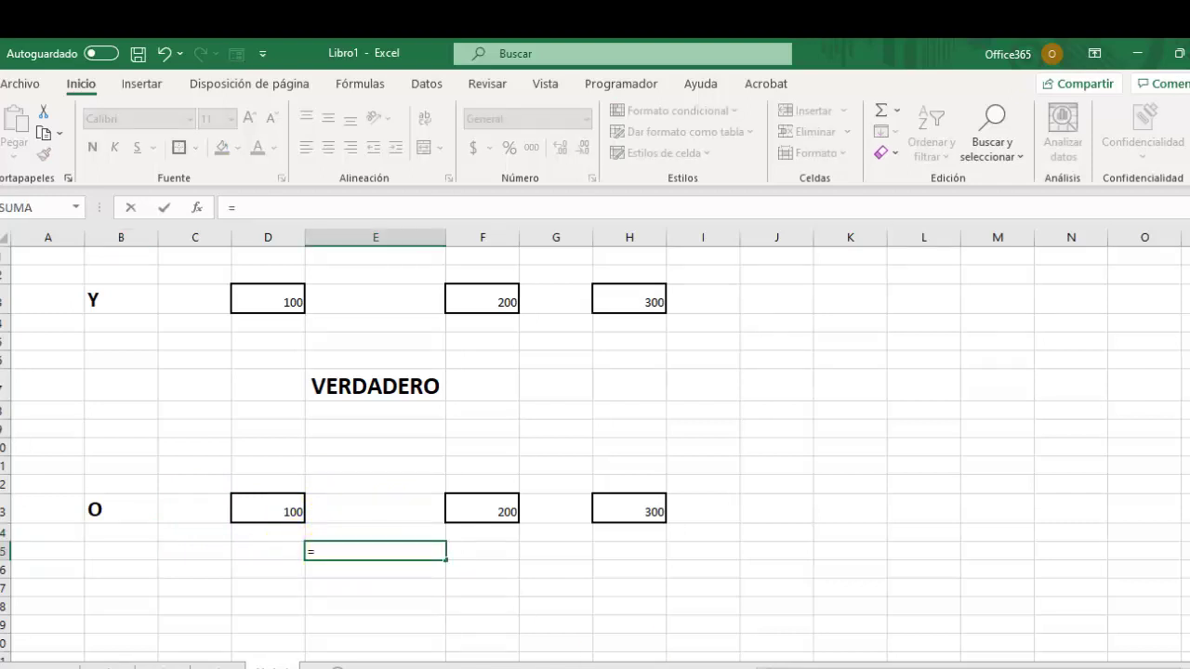
type("O")
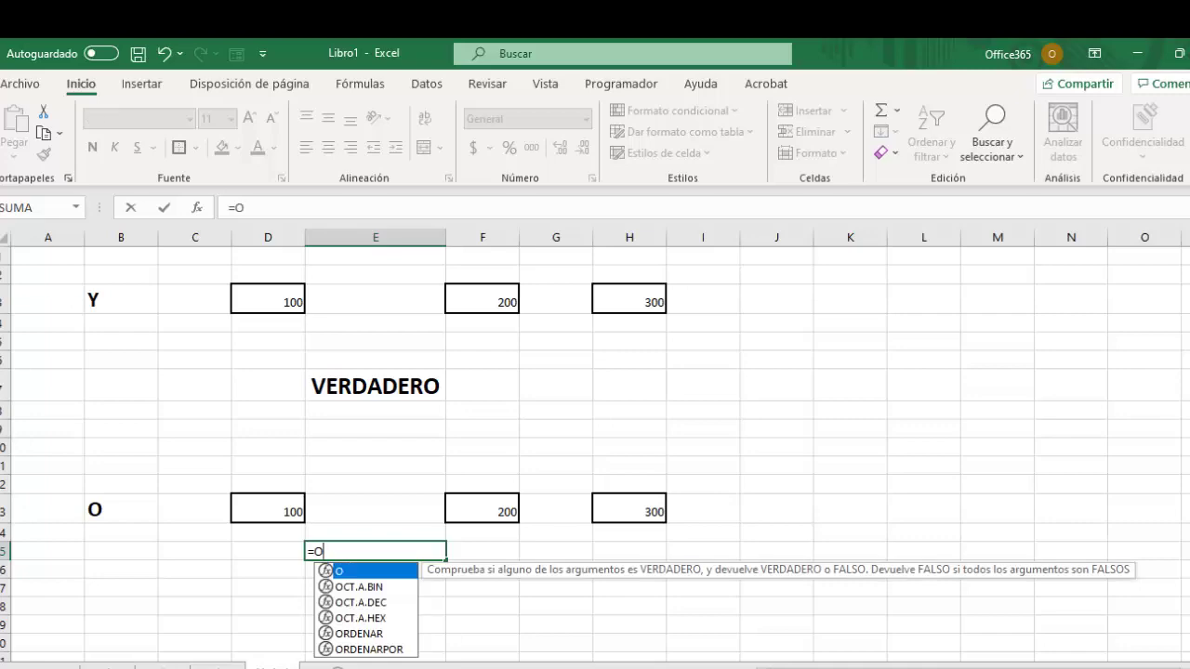
type("(")
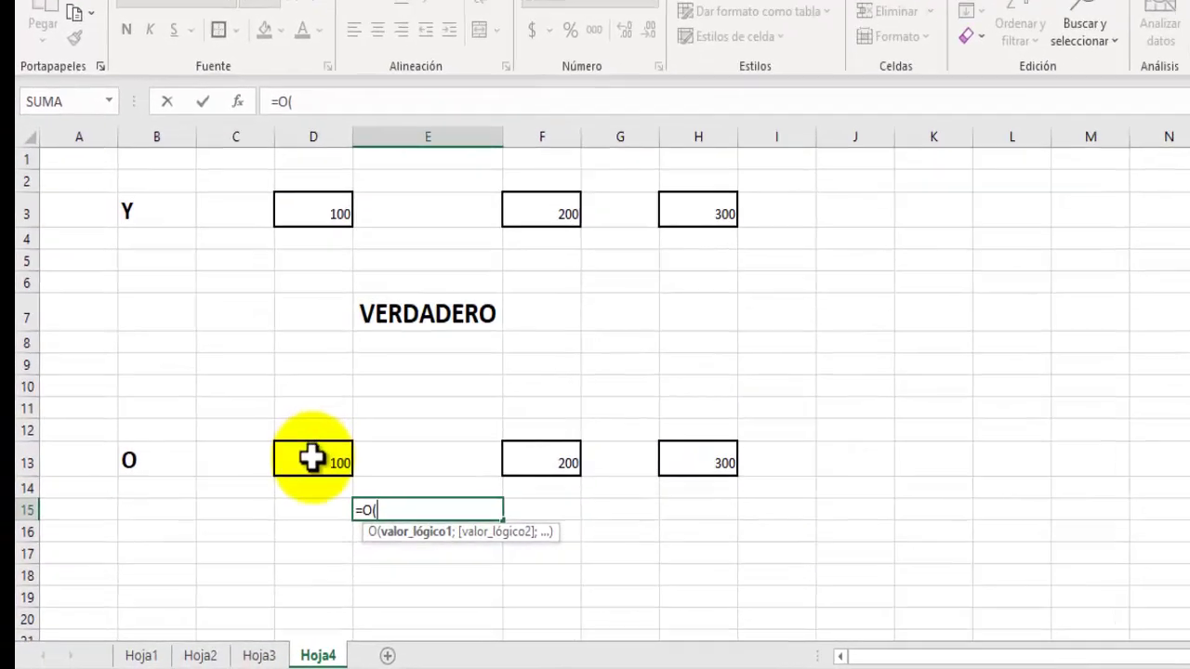
left_click(279, 487)
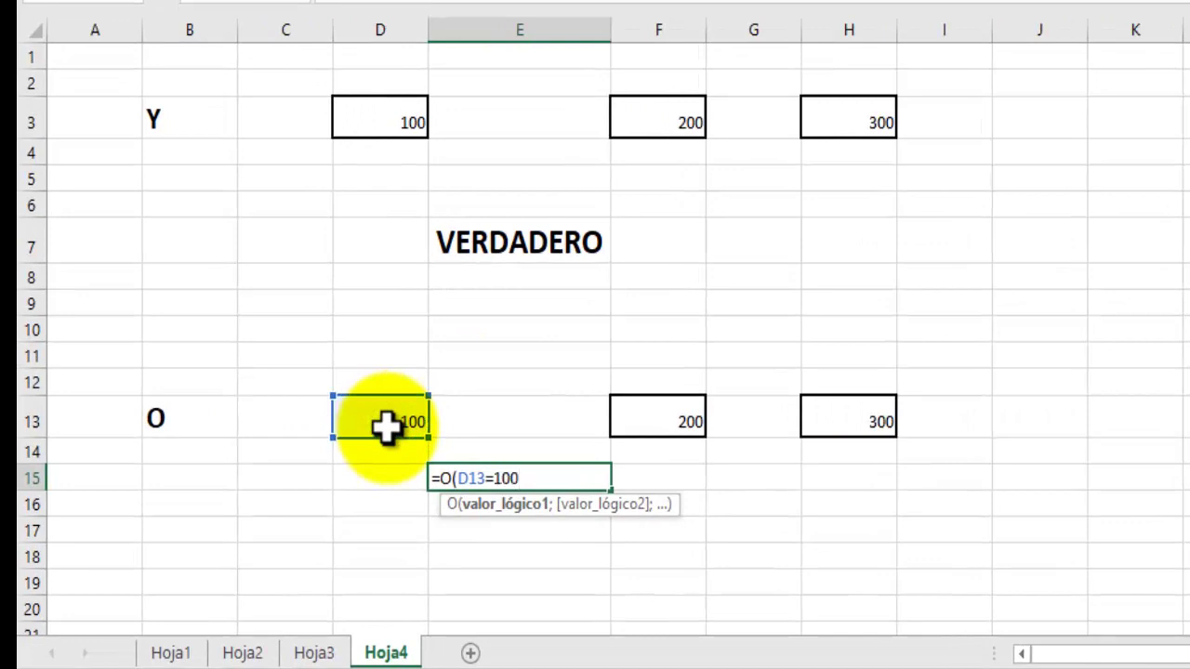
type("=100;")
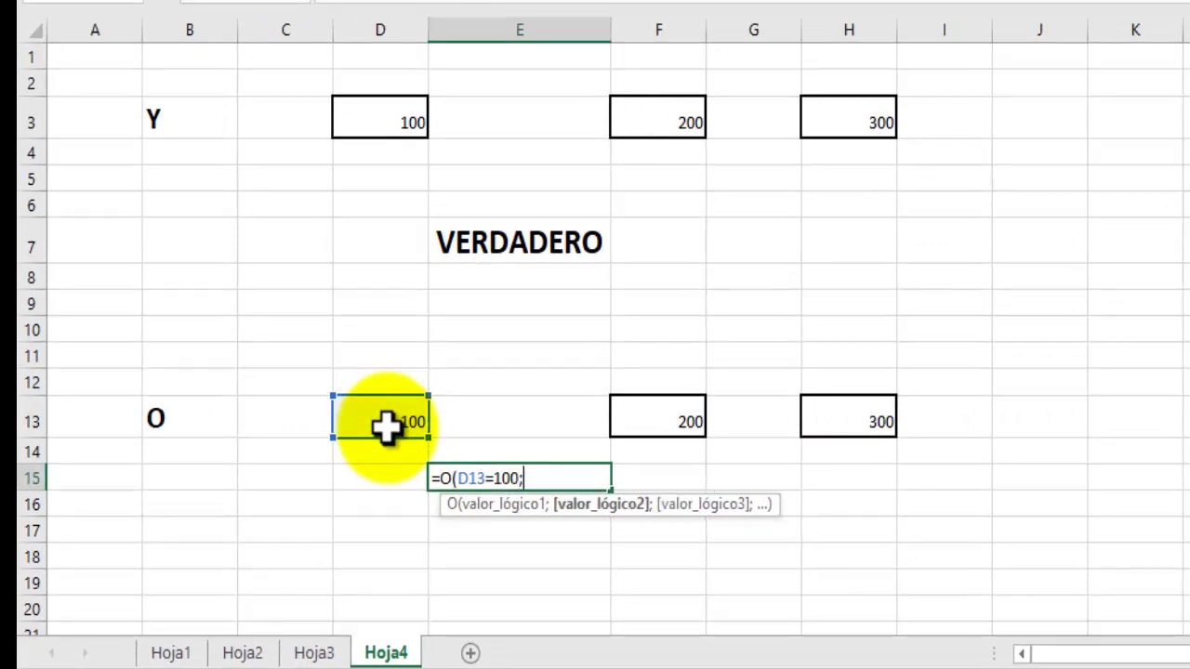
left_click(656, 416)
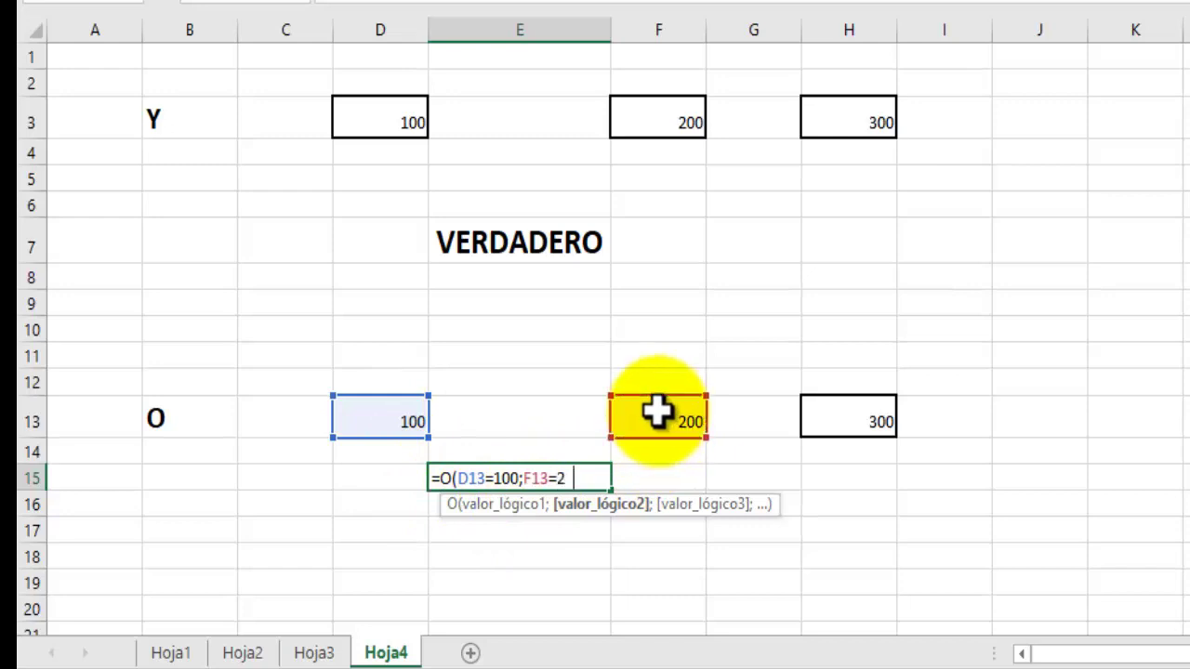
type("=200;")
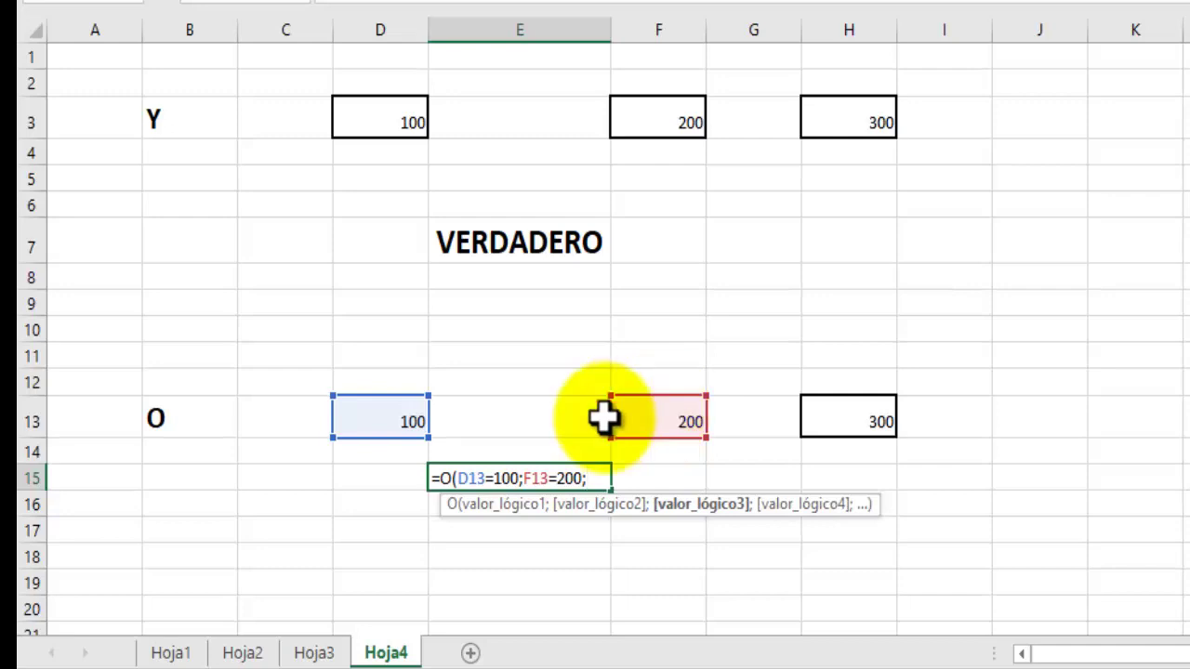
left_click(844, 415)
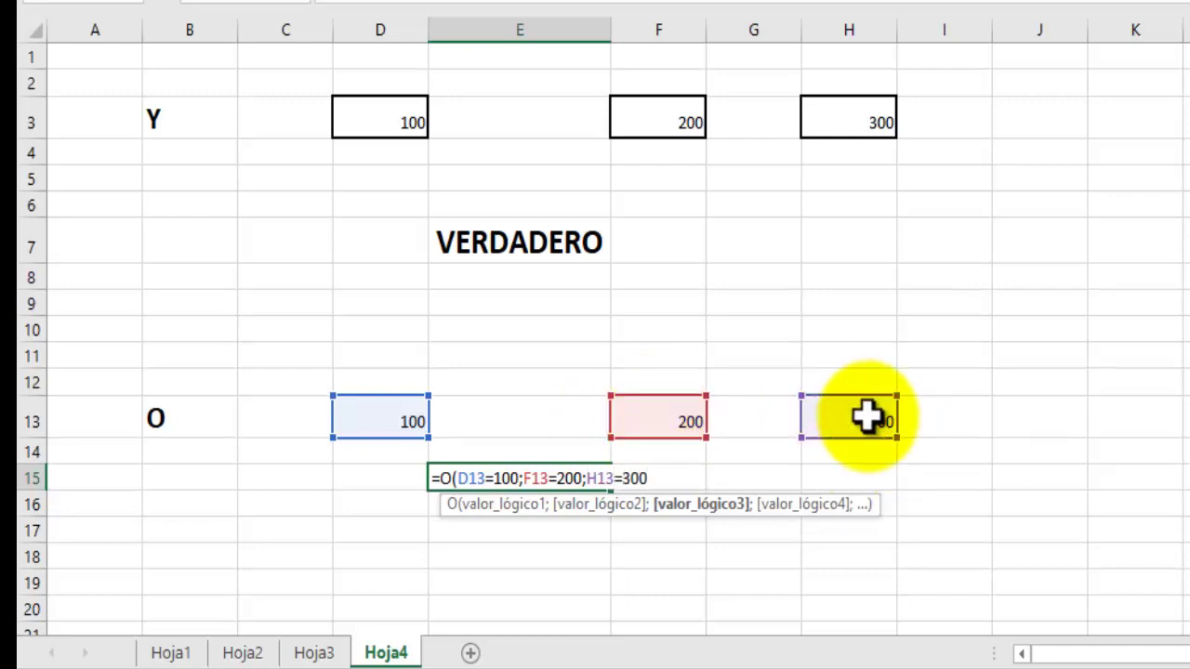
type("=300)")
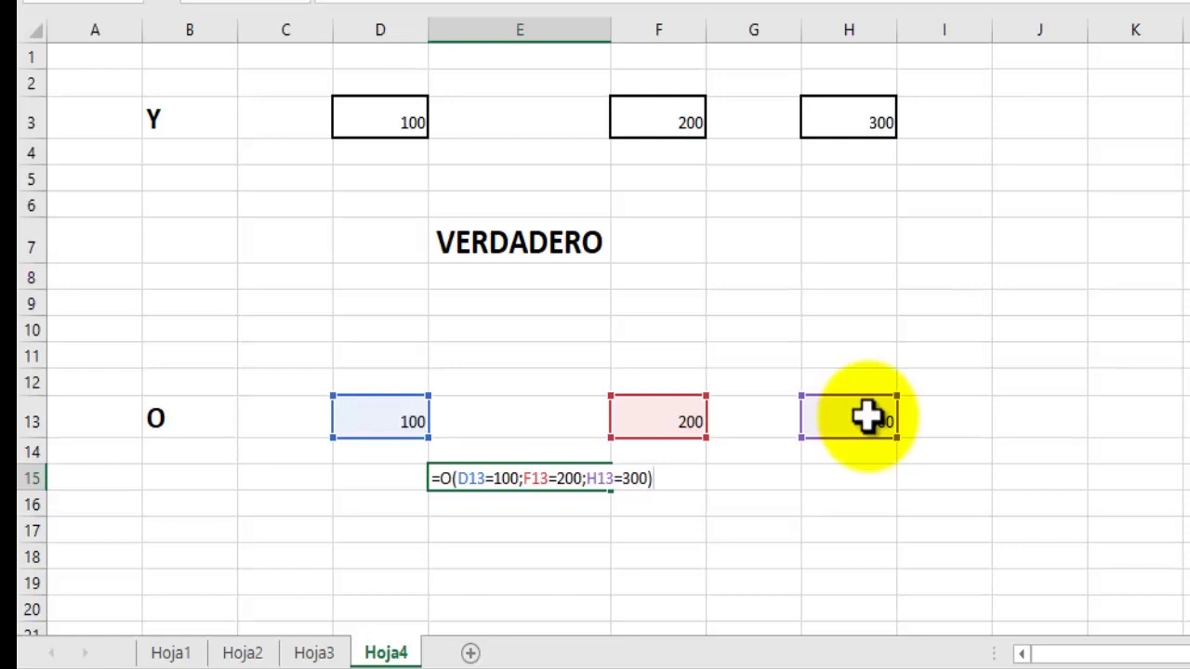
key("Return")
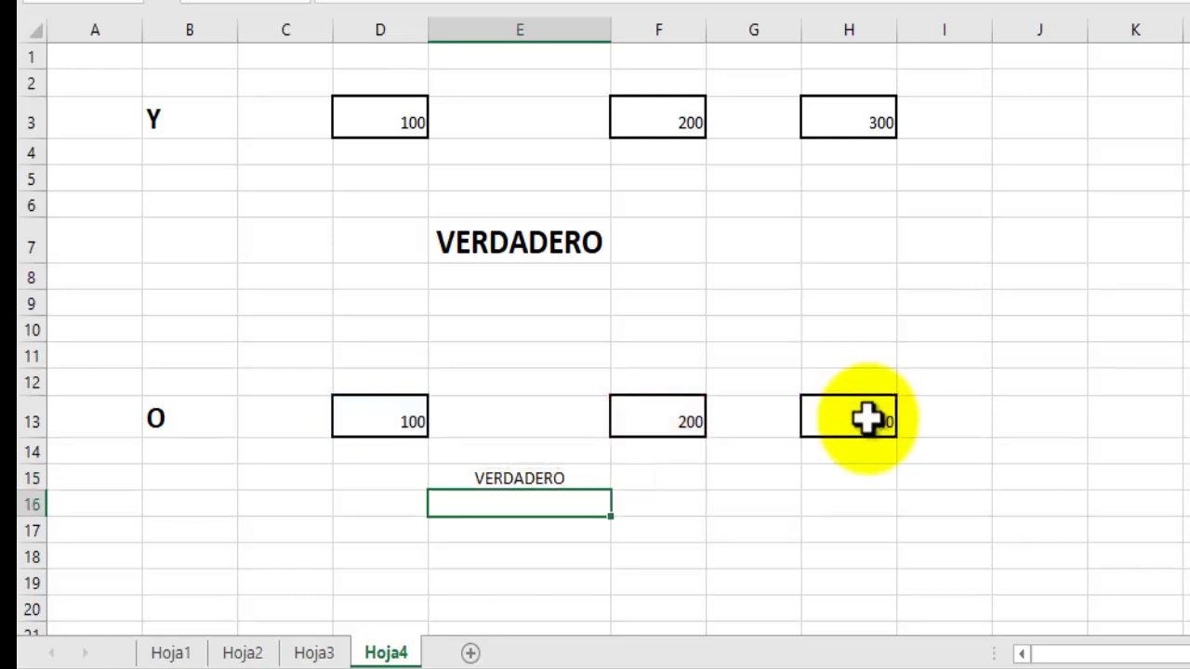
Make the formula result in cell E15 bold and enlarge its font.
left_click(521, 476)
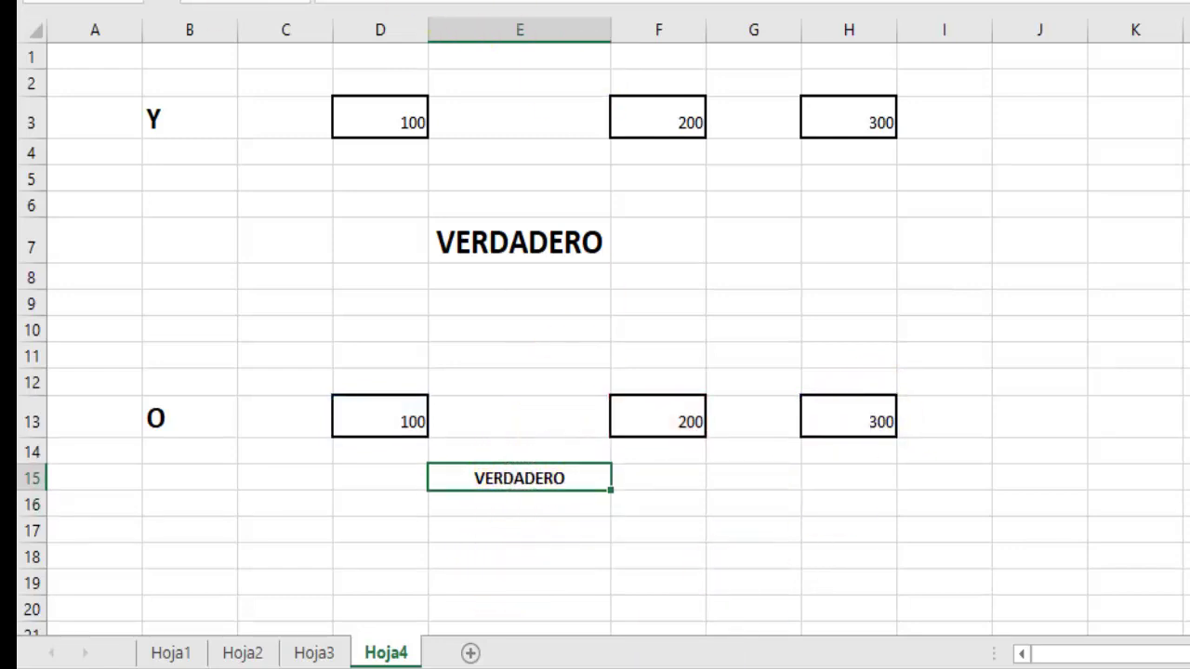
key("ctrl+shift+greater")
key("ctrl+shift+greater")
key("ctrl+shift+greater")
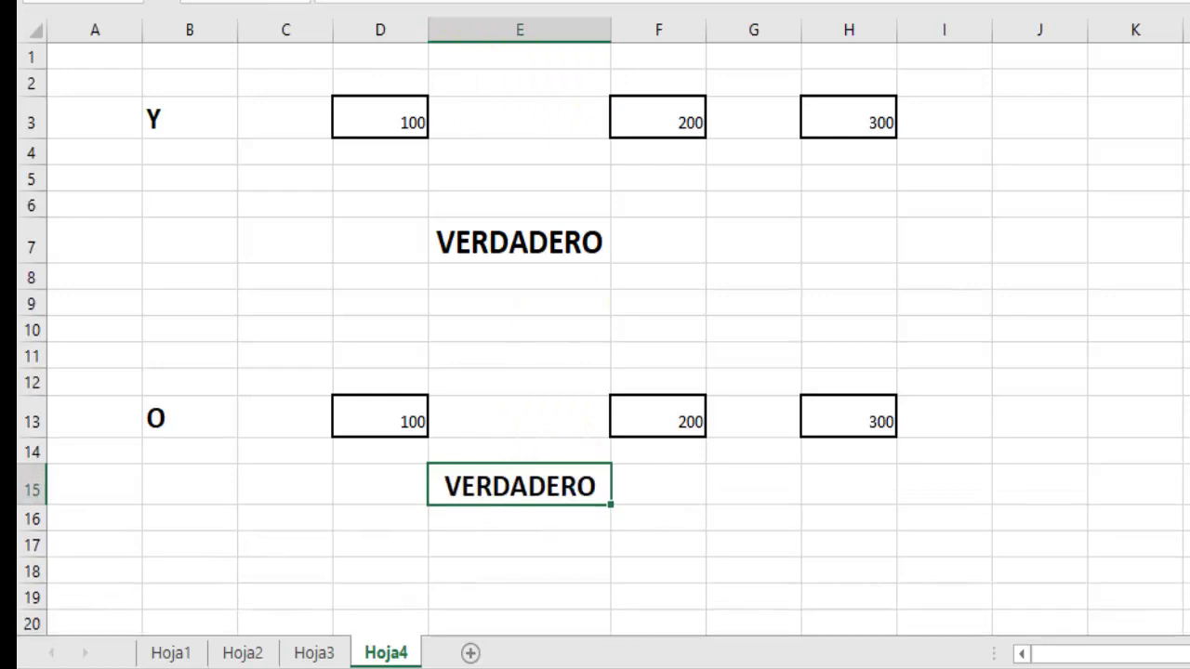
Enlarge the font of the O formula result in cell E15 by one more size.
key("ctrl+shift+greater")
left_click(683, 554)
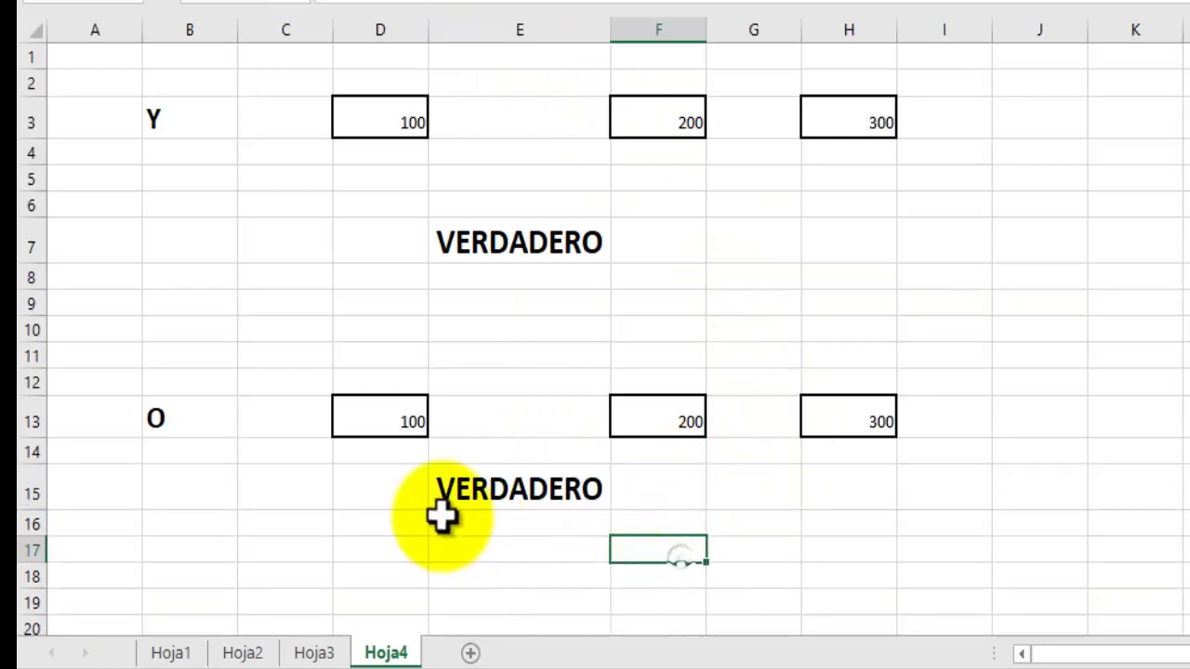
Test the O and Y formulas by setting D13 to 10, F13 to 20, H13 to 30 and D3 to 10.
left_click(379, 418)
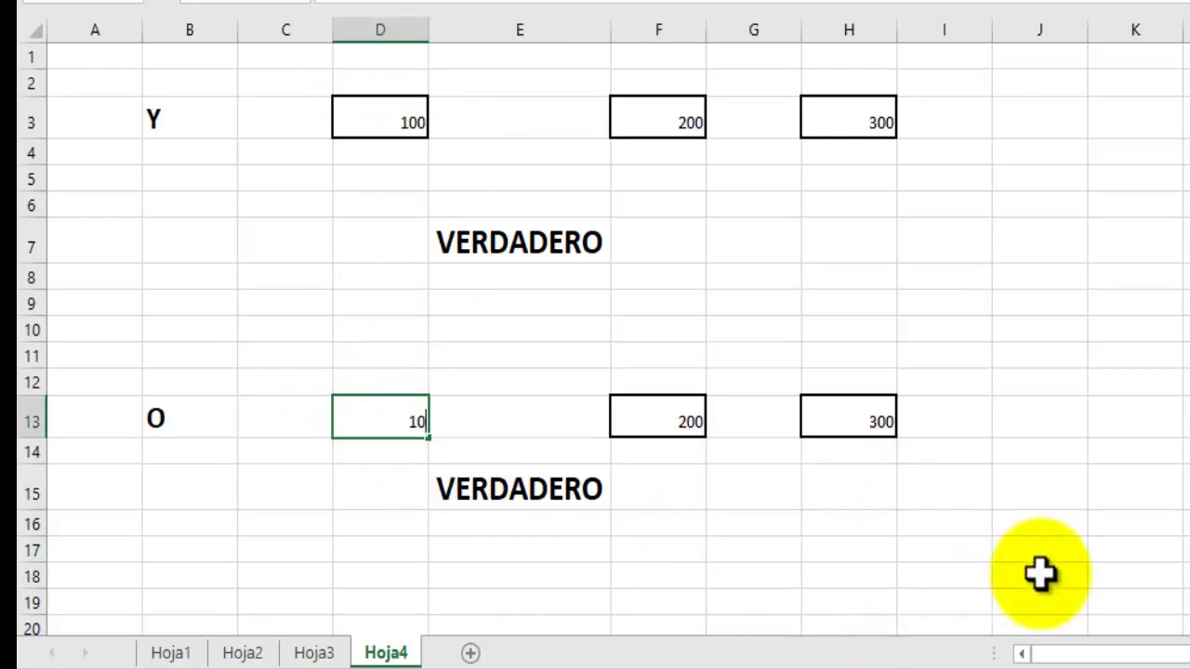
type("10")
key("Return")
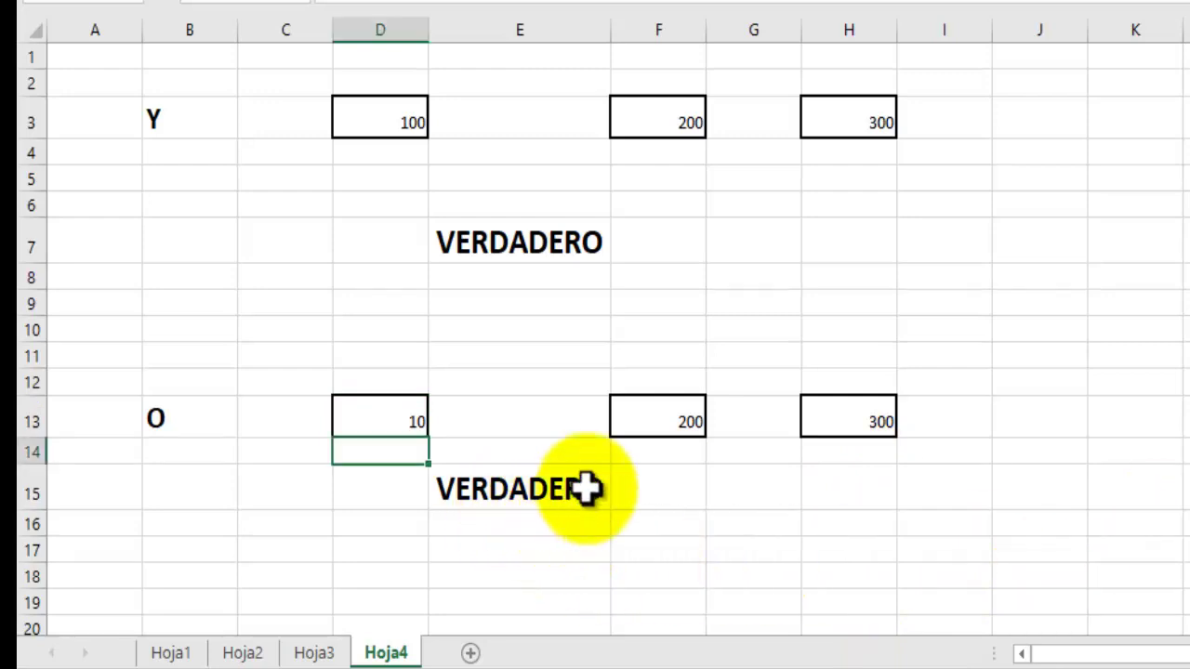
left_click(624, 414)
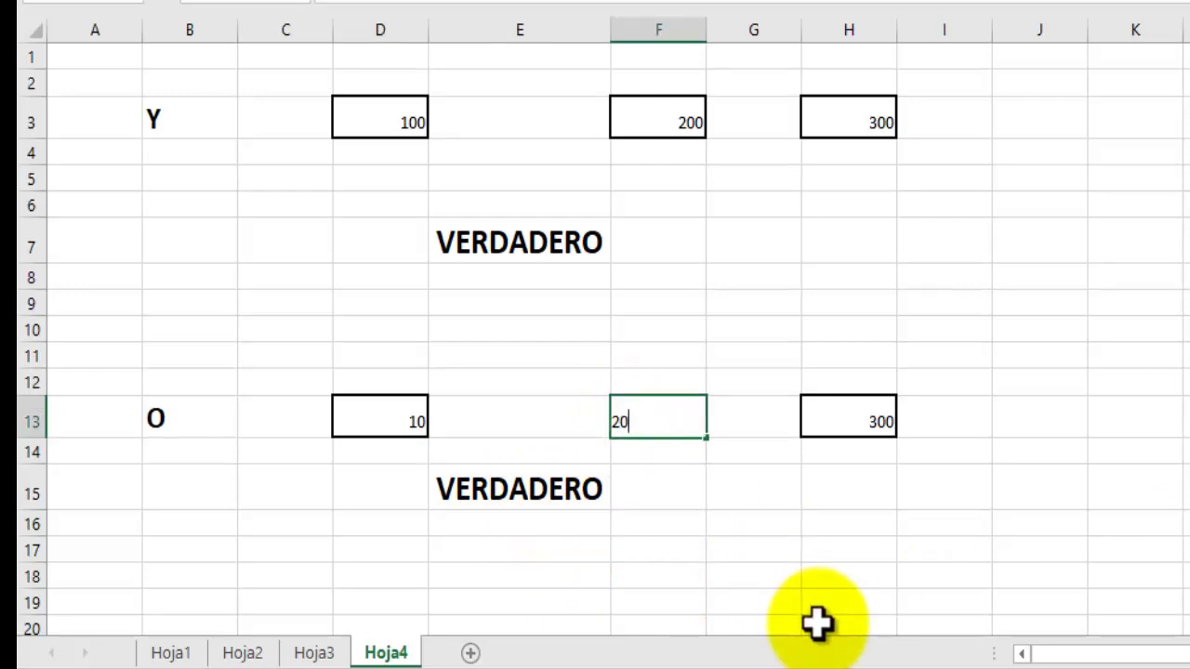
key("Return")
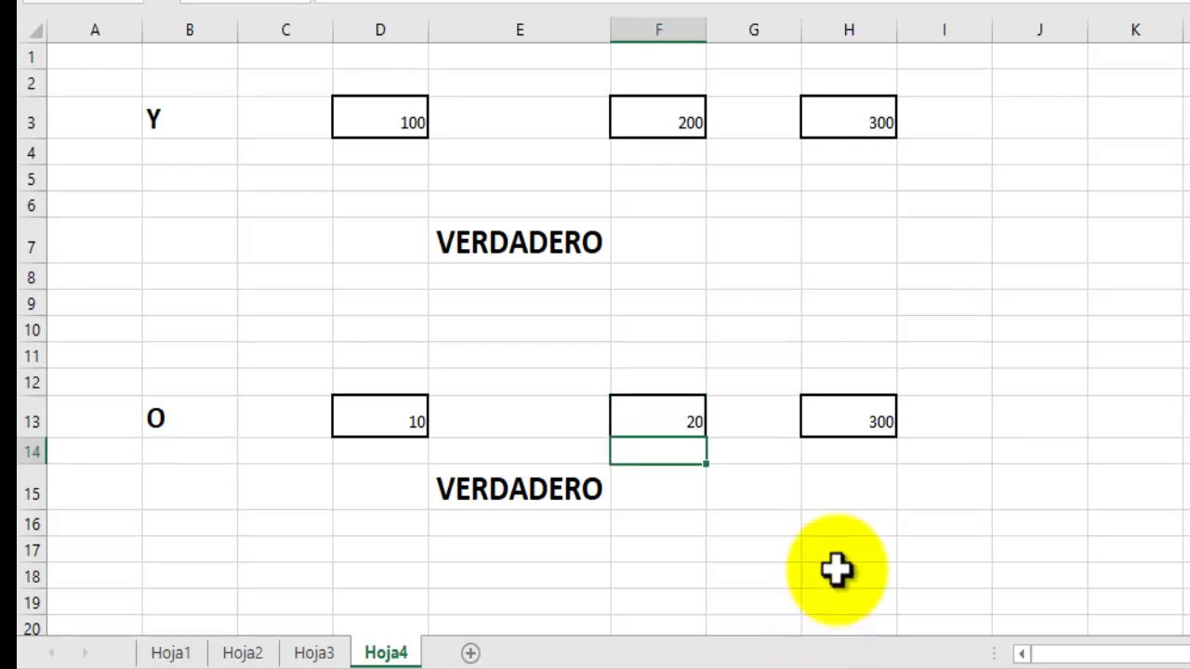
left_click(852, 418)
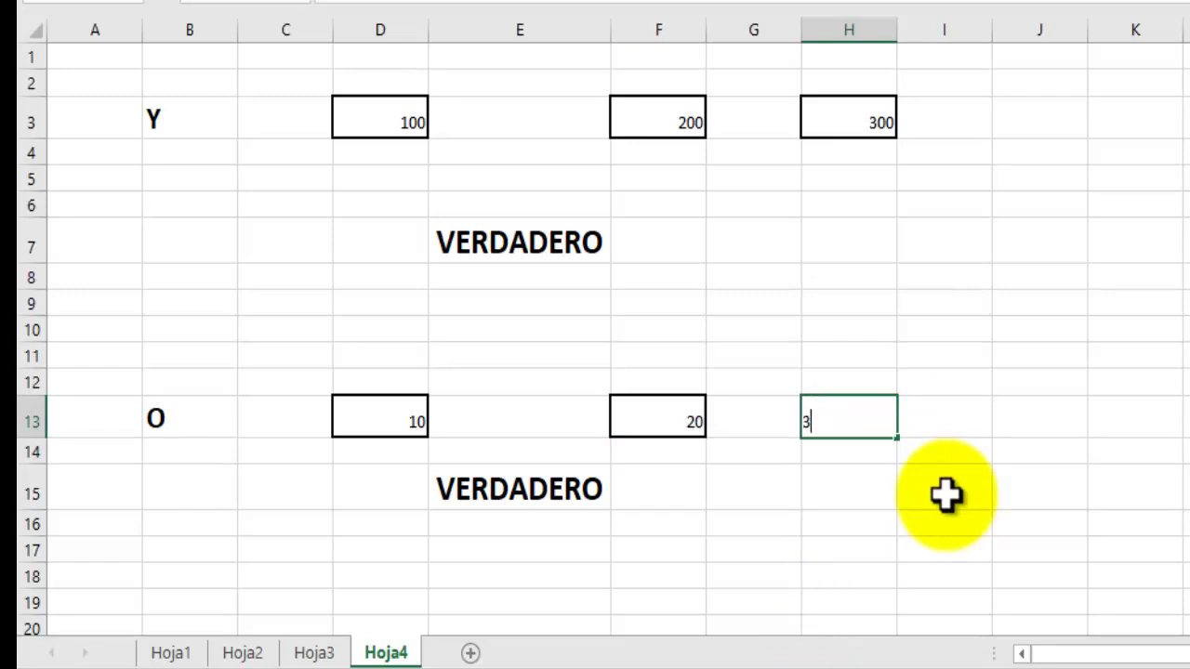
type("30")
key("Return")
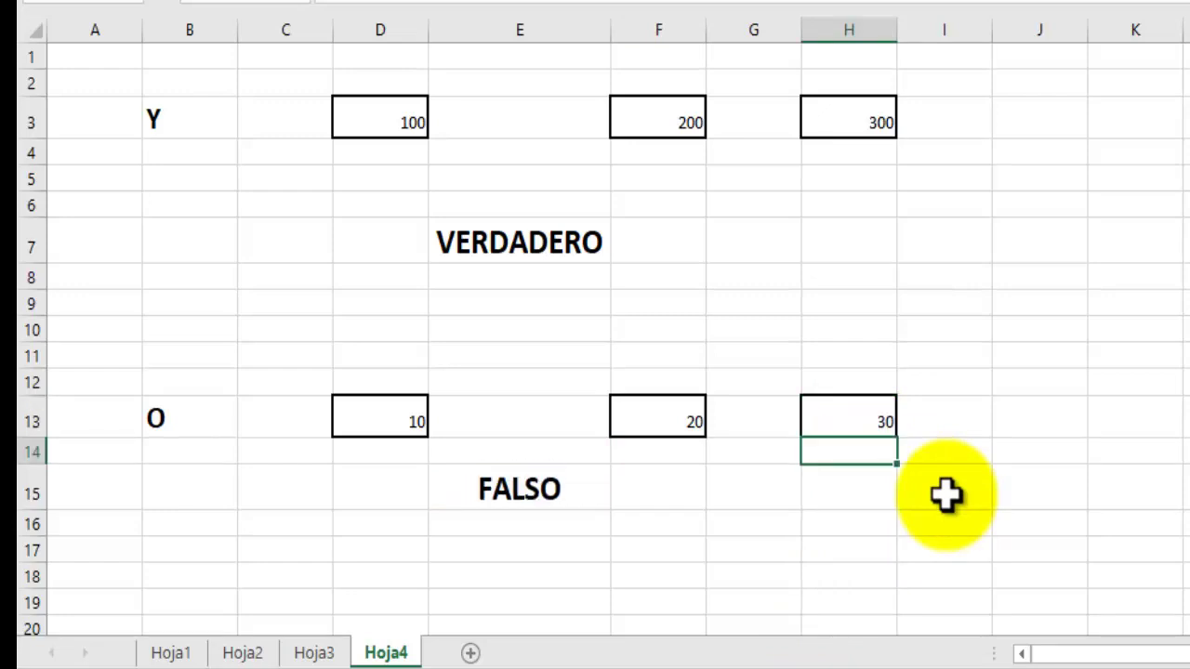
left_click(400, 114)
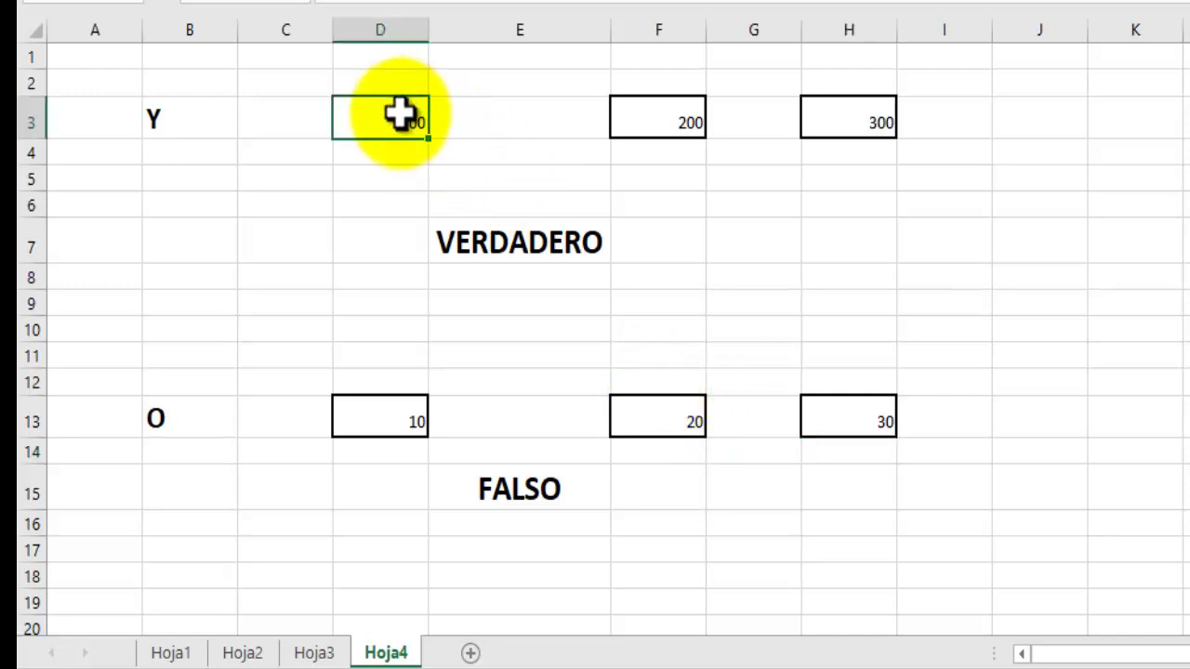
key("Return")
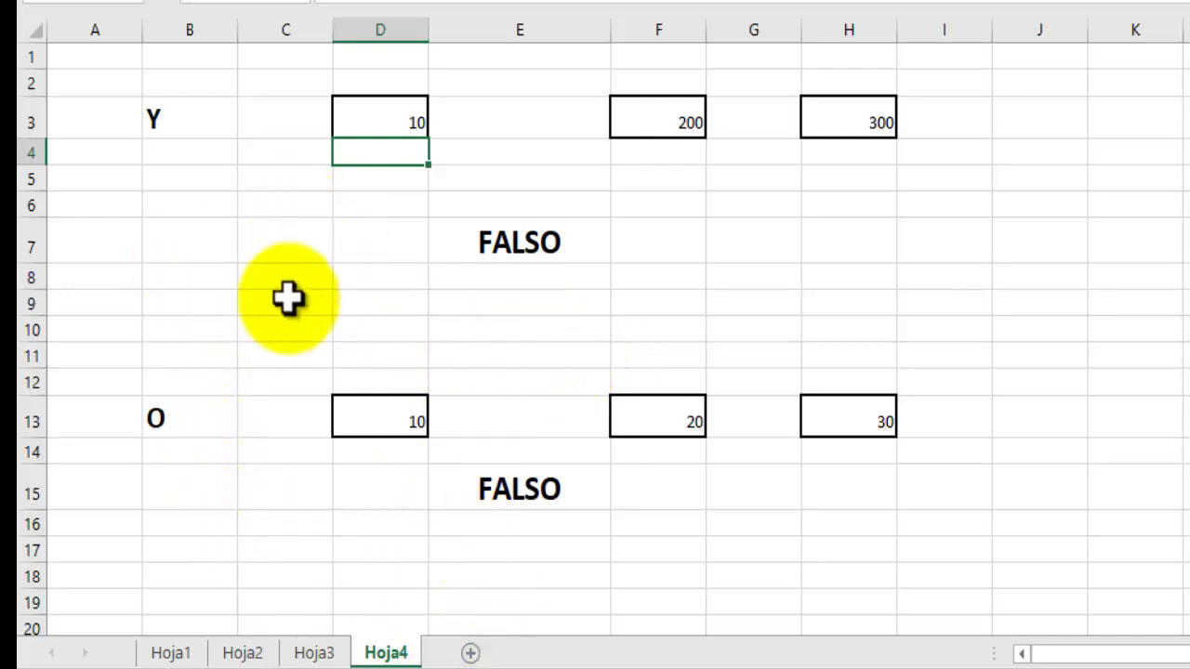
Enter the range limits 1 in cell F18 and 10 in cell G18.
left_click(376, 574)
scroll(651, 530, "down", 4)
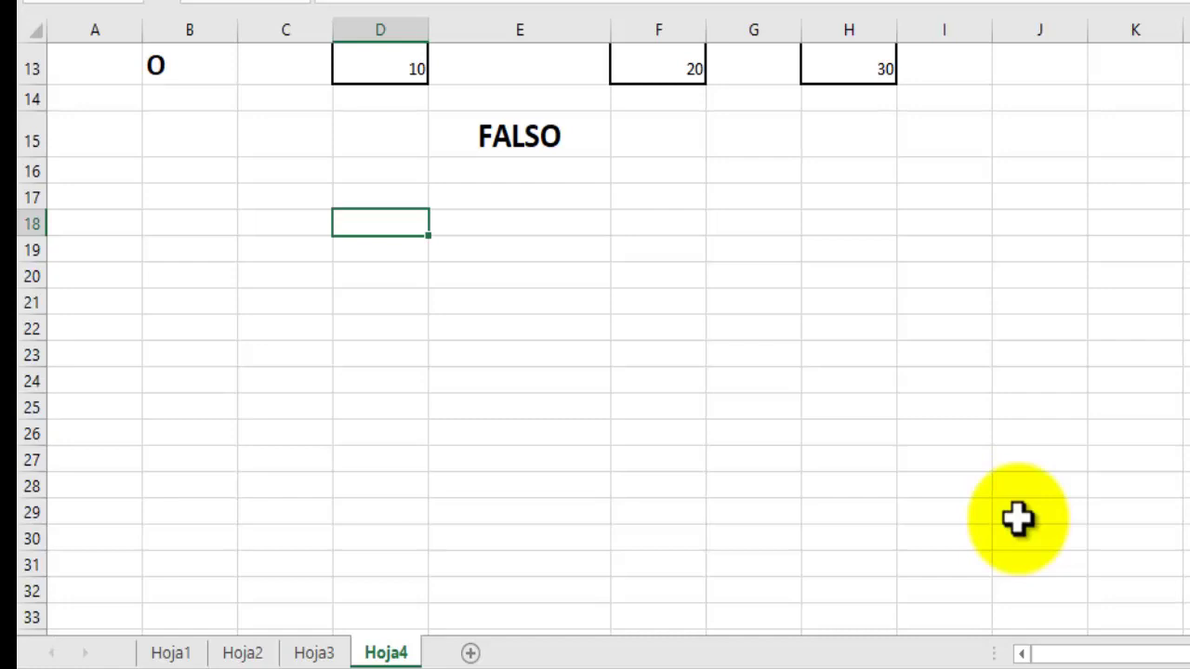
key("Right")
key("Right")
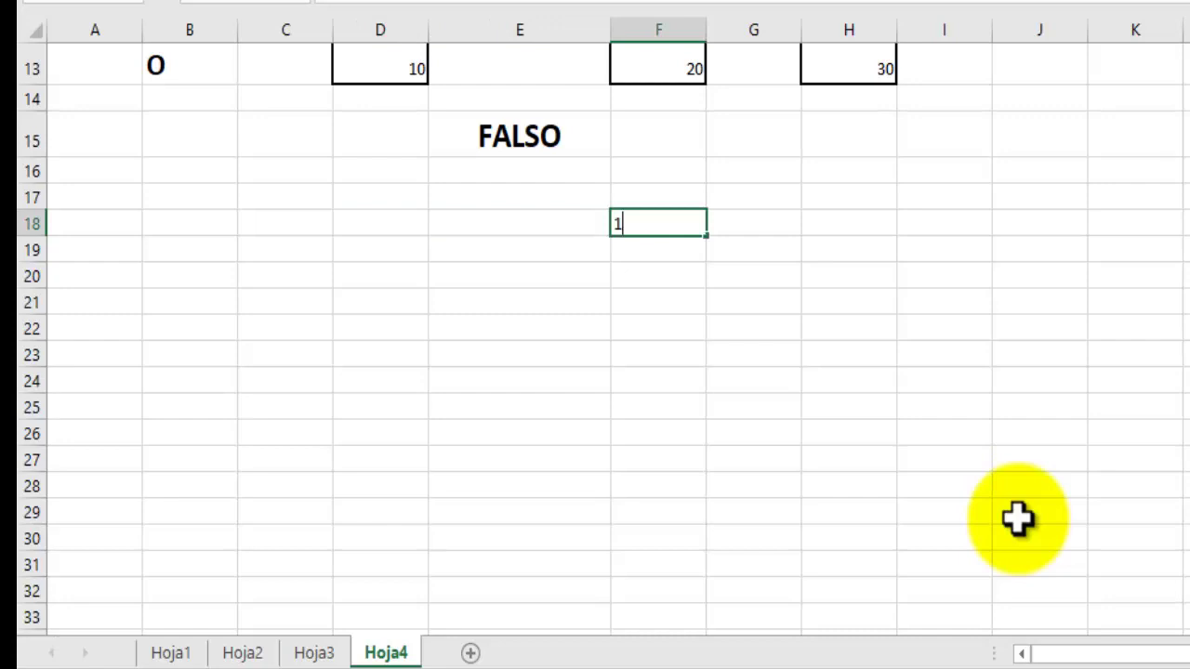
key("Right")
type("10")
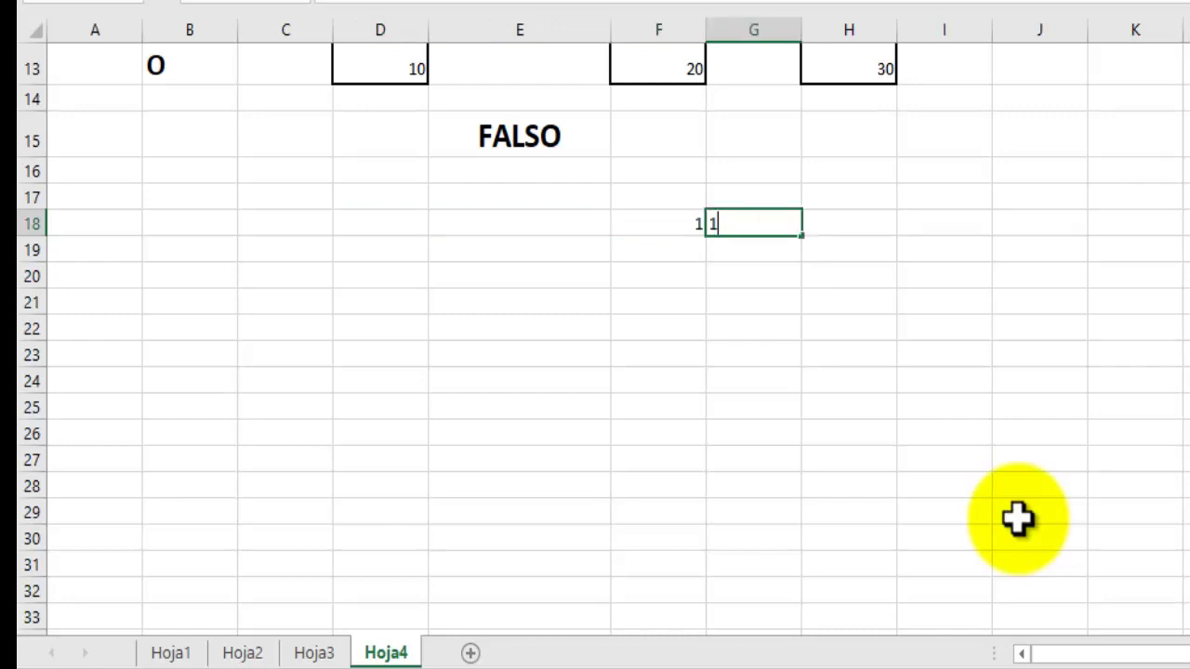
key("Return")
Enter the test value 5 in cell I18.
key("Up")
key("Right")
key("Right")
key("Left")
key("Right")
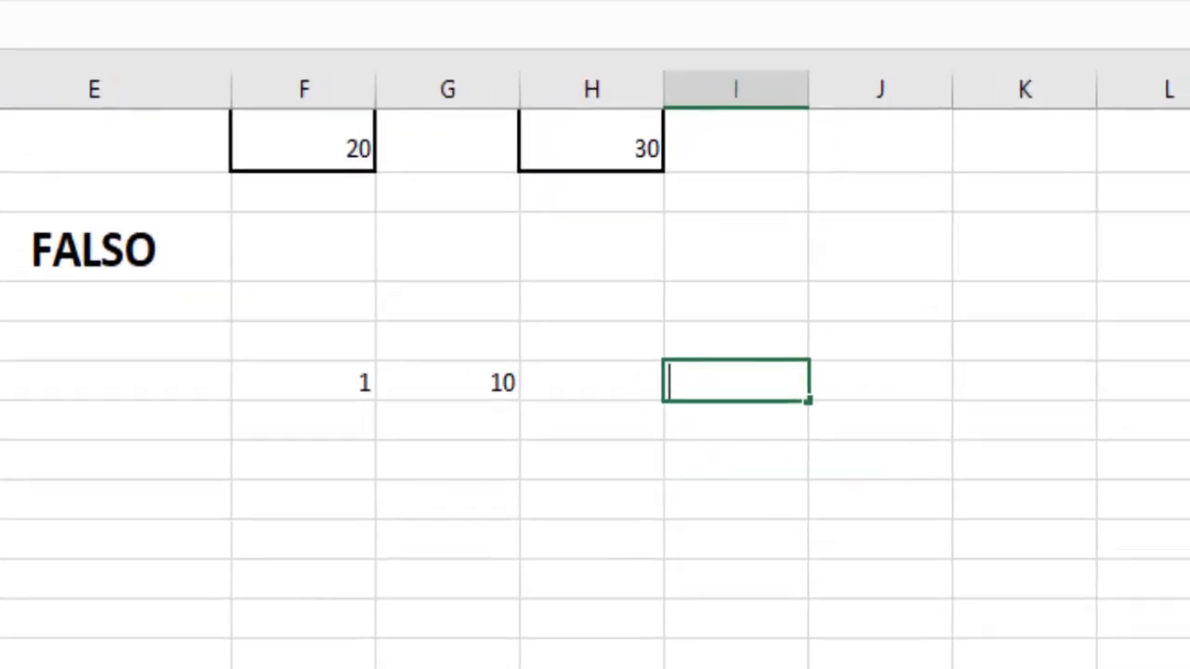
type("5")
key("Return")
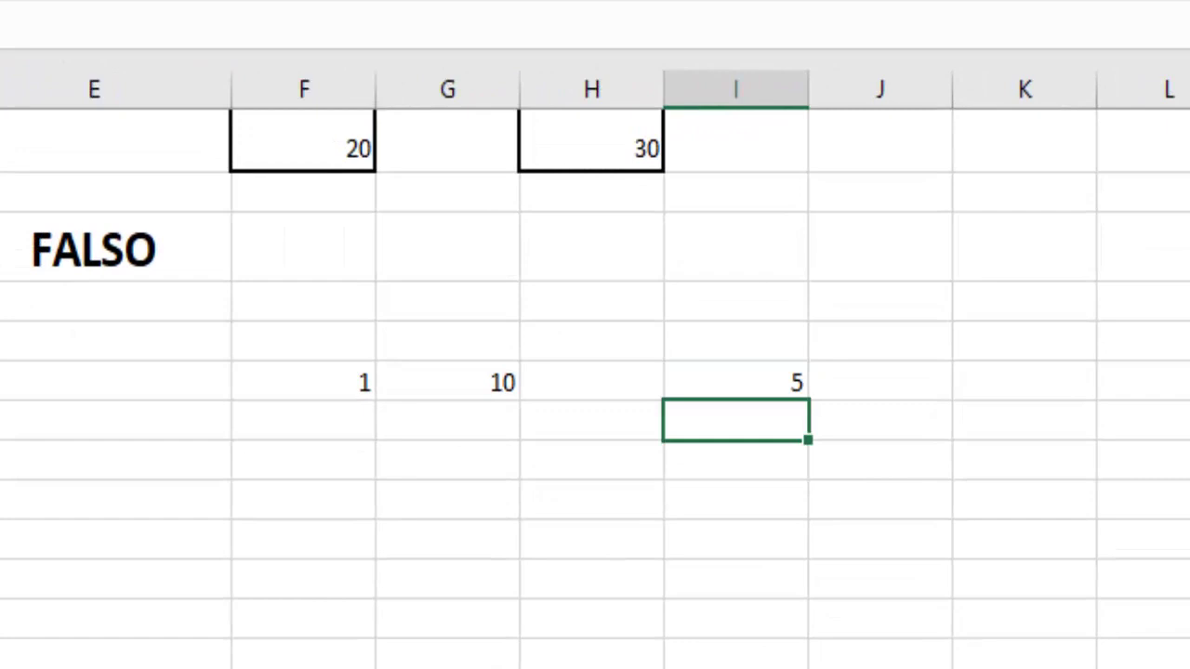
key("Up")
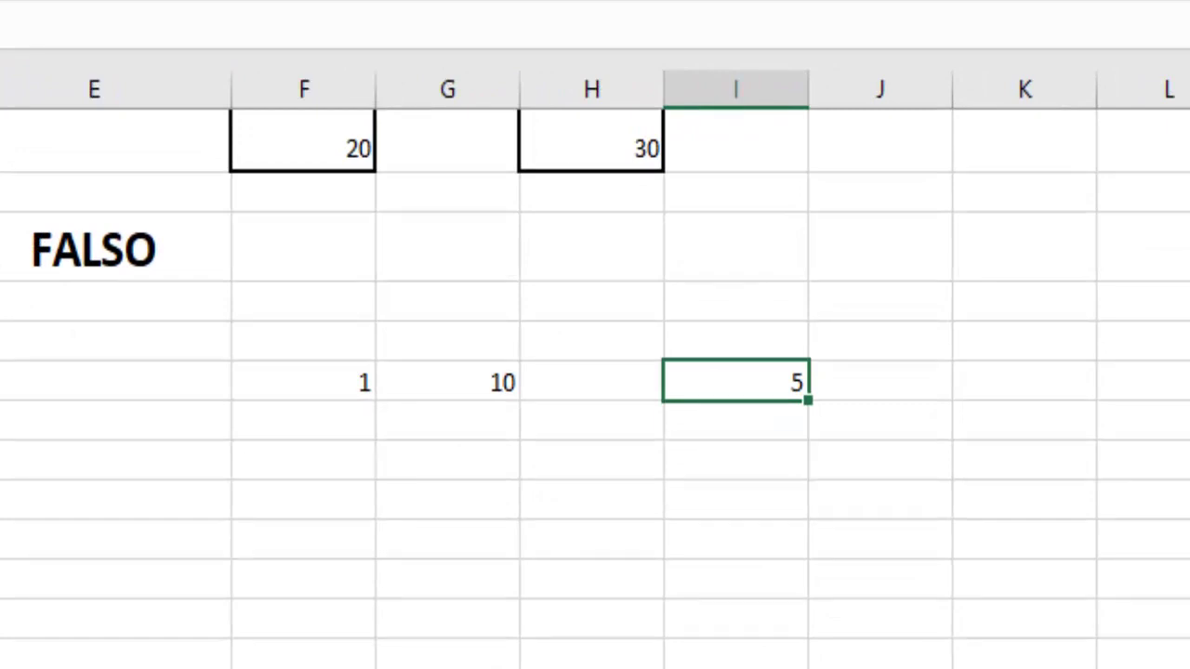
key("Up")
key("Left")
key("Left")
key("Down")
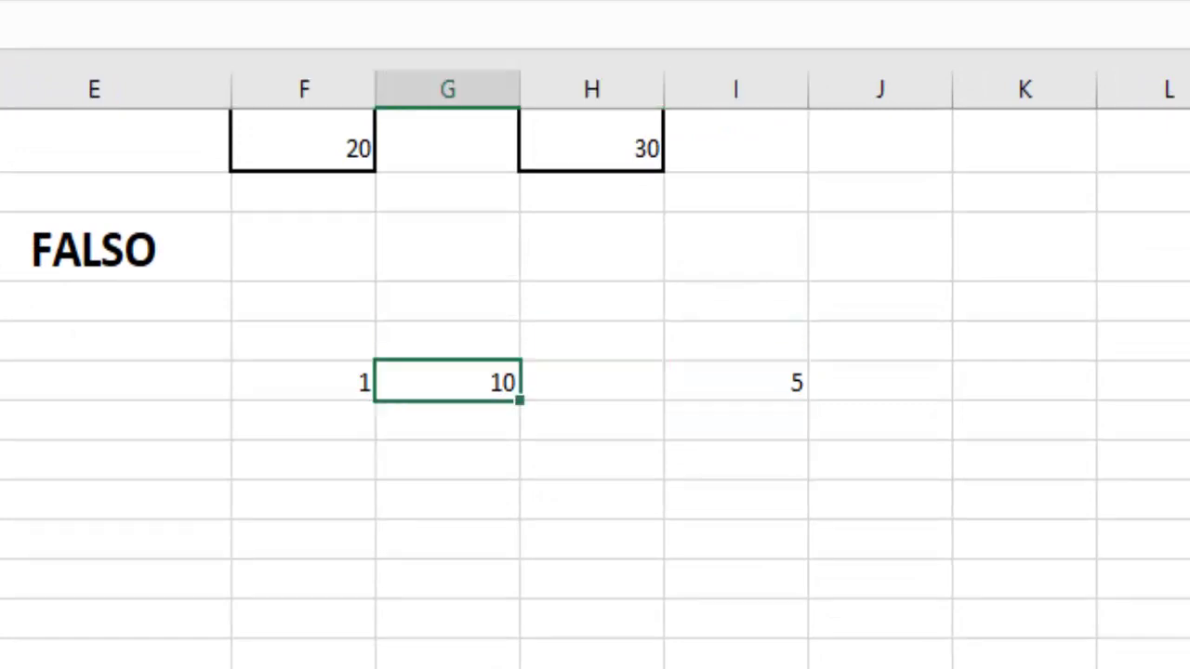
key("Right")
key("Right")
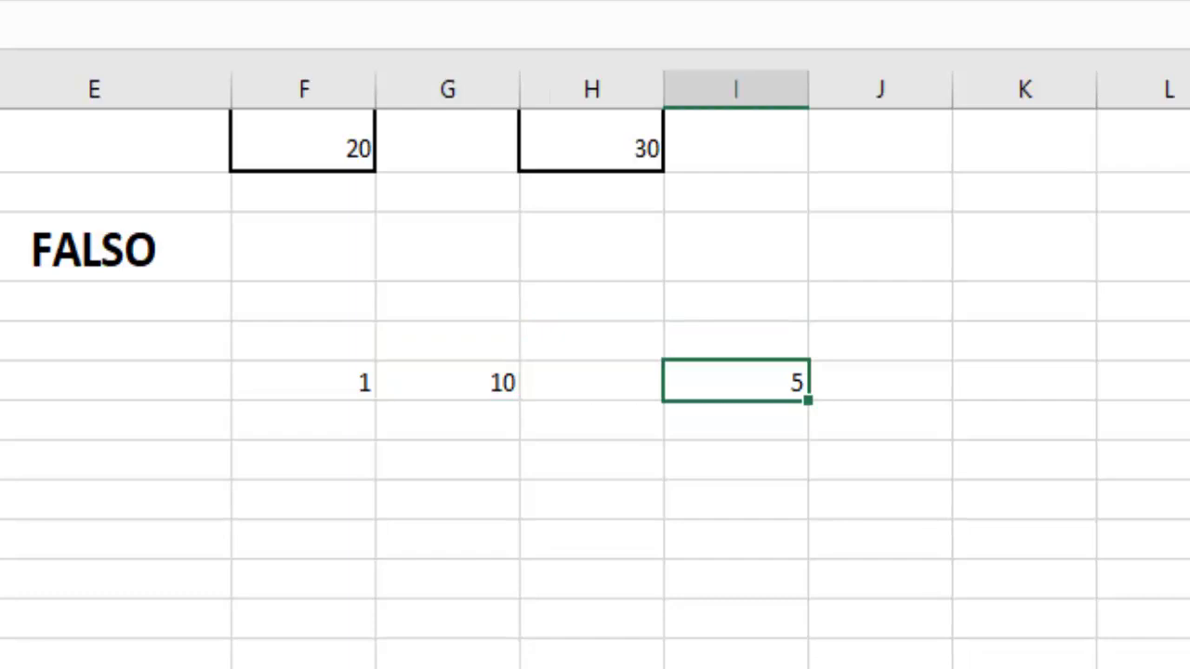
Enter the formula =Y(I18>=1;I18<=10) in cell K18 to check whether I18 lies between 1 and 10.
key("Right")
key("Right")
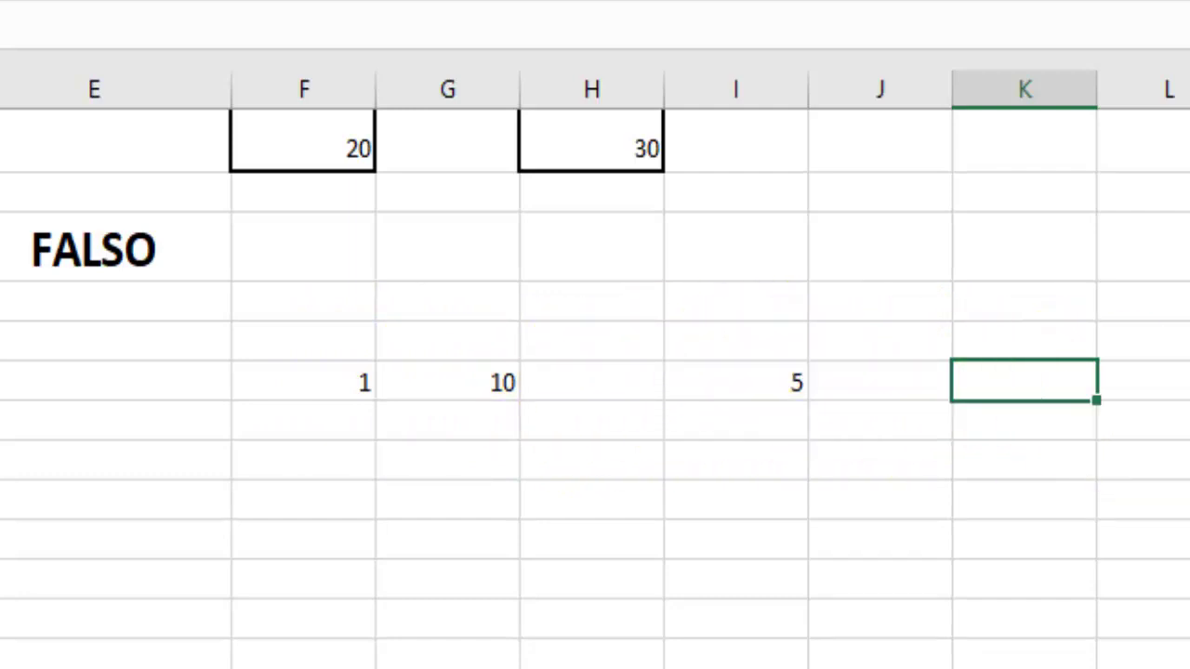
type("=Y")
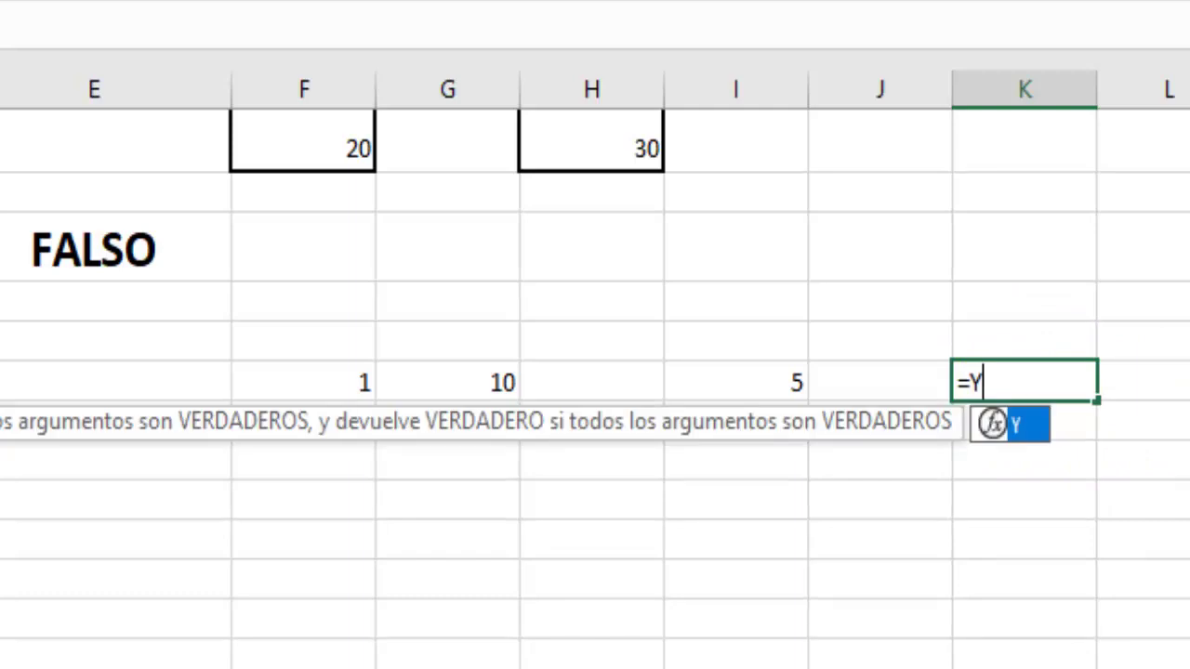
type("(")
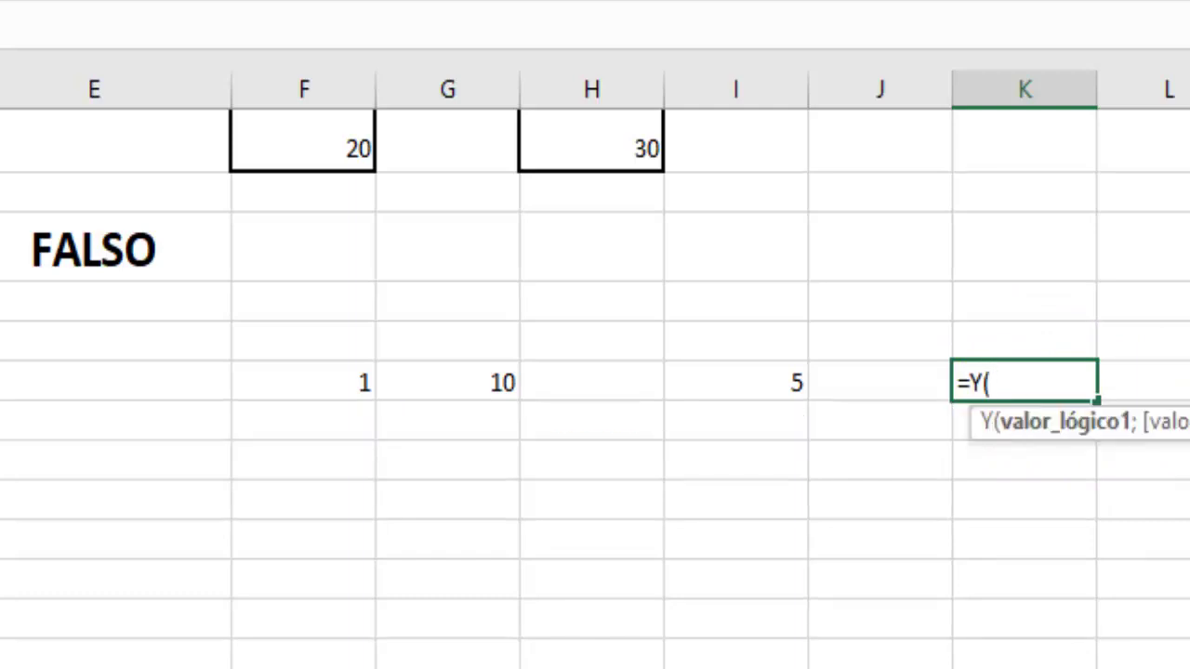
left_click(770, 382)
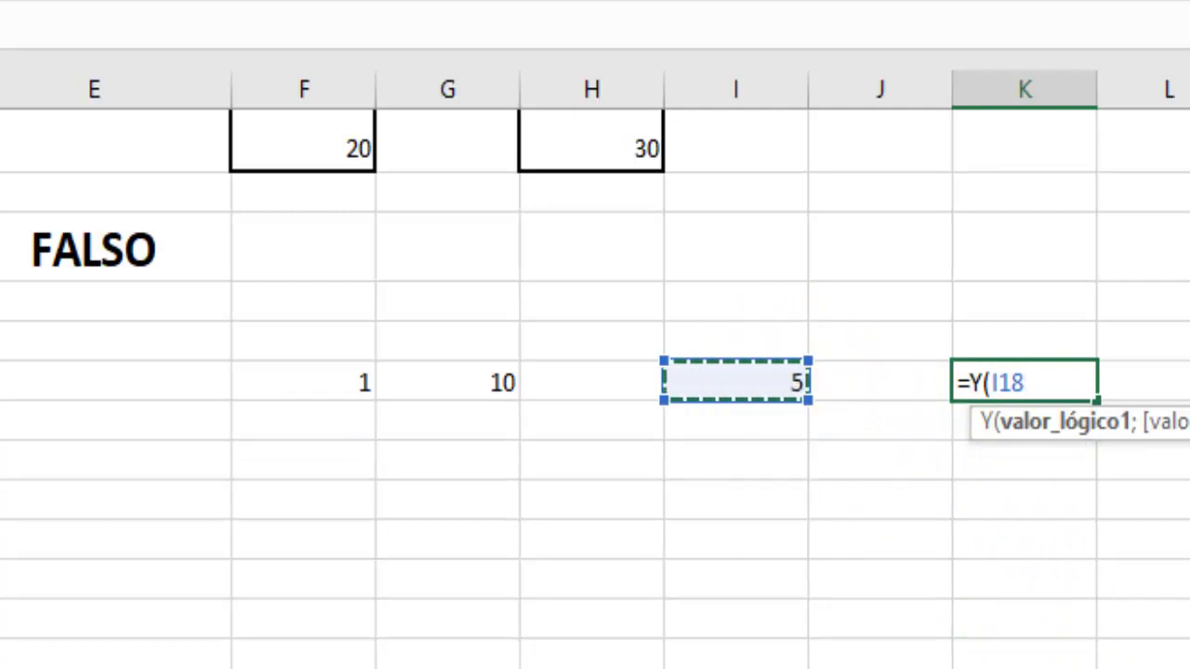
type(">")
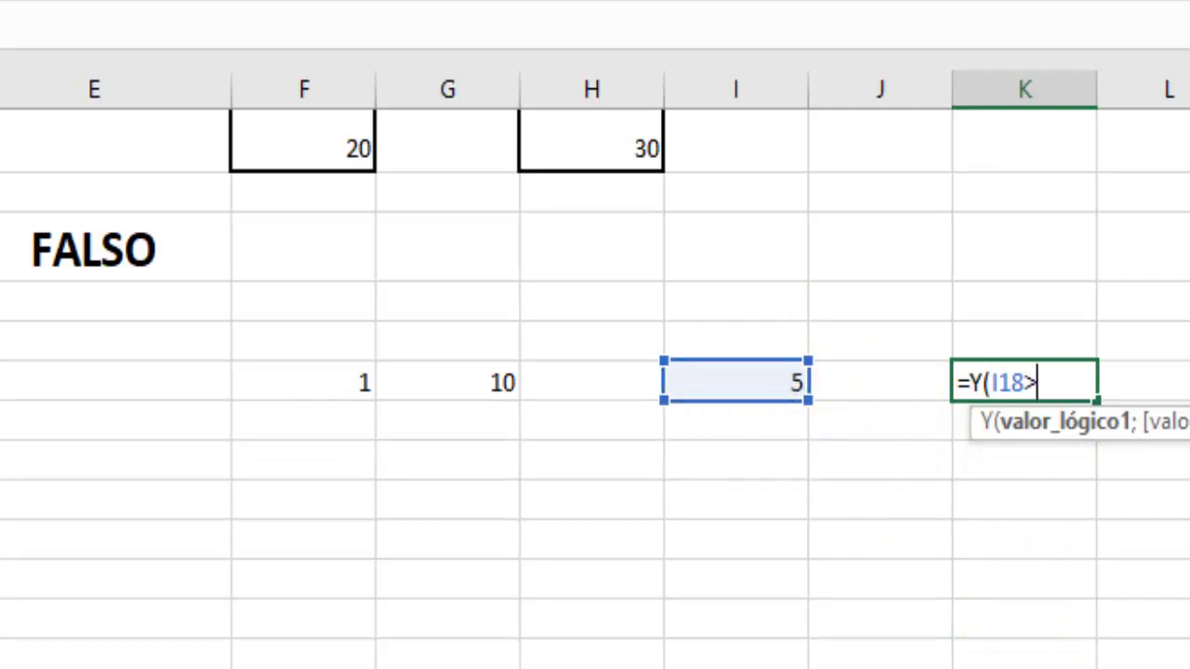
type("=1")
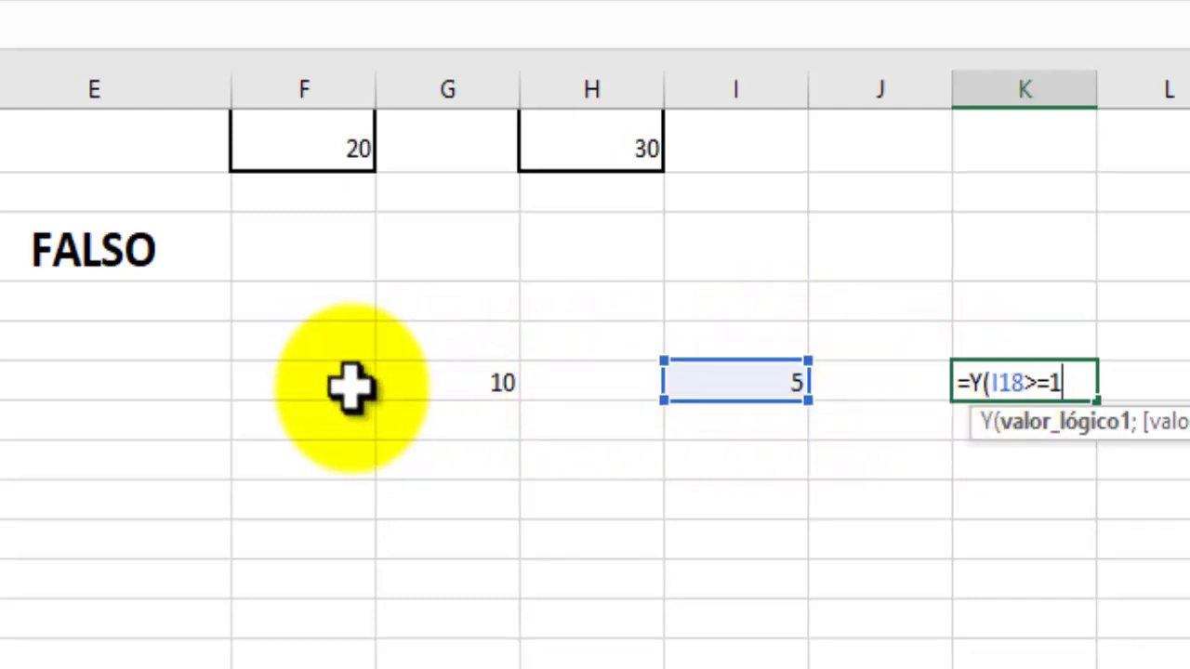
type(";")
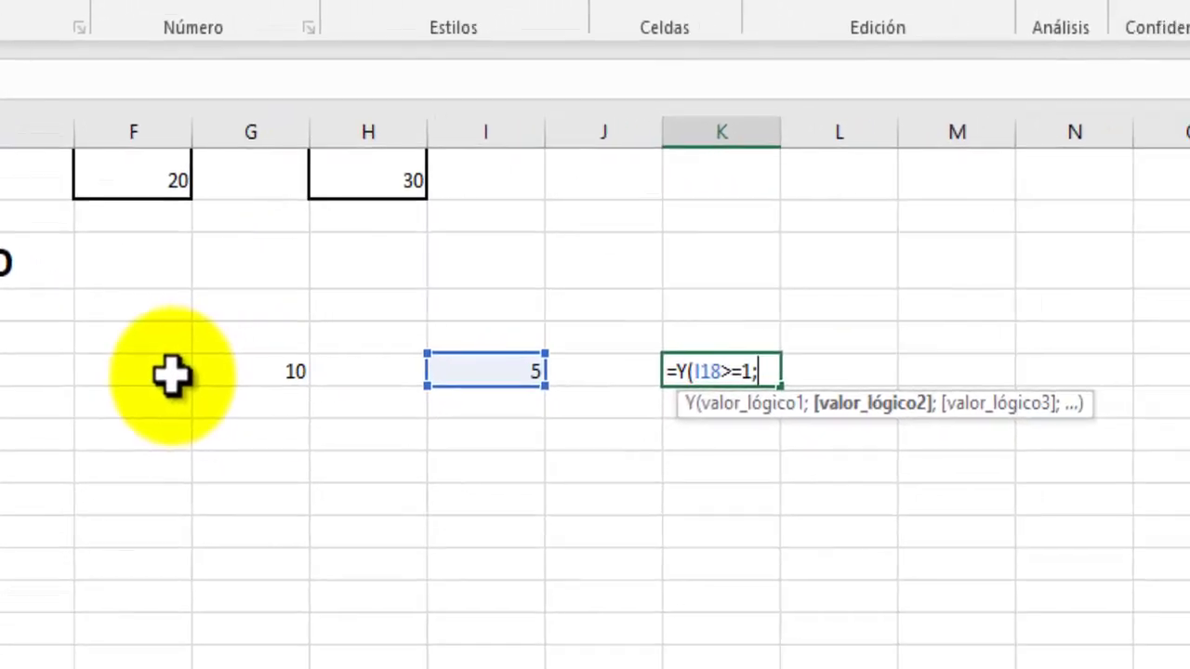
left_click(472, 374)
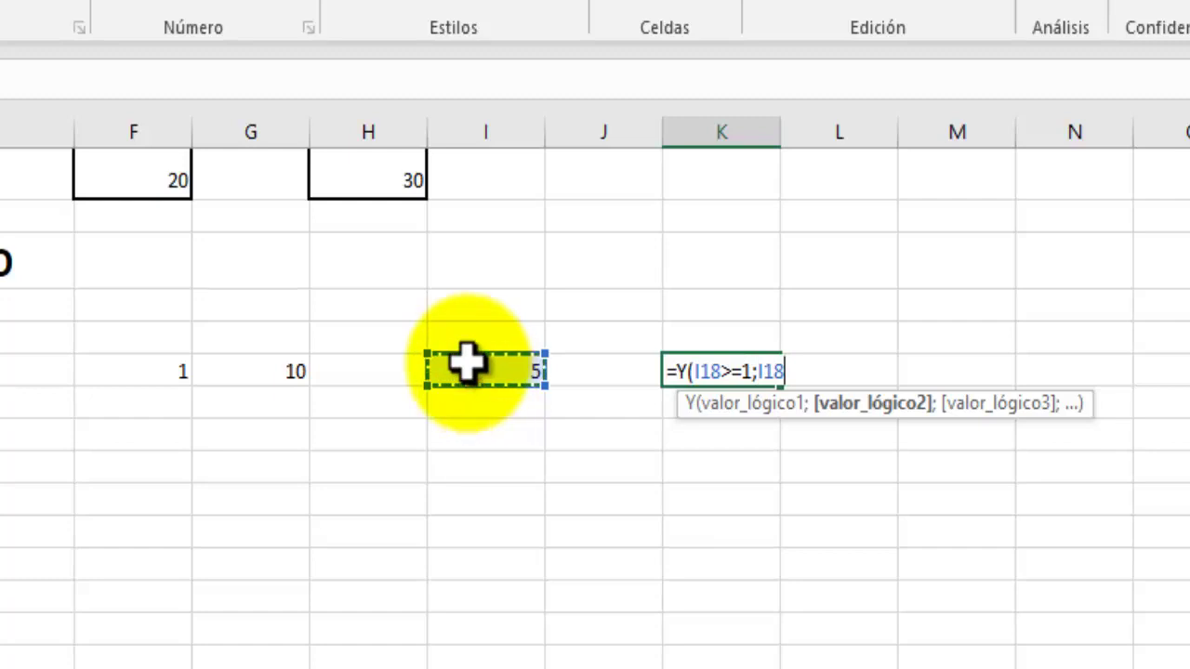
type("<")
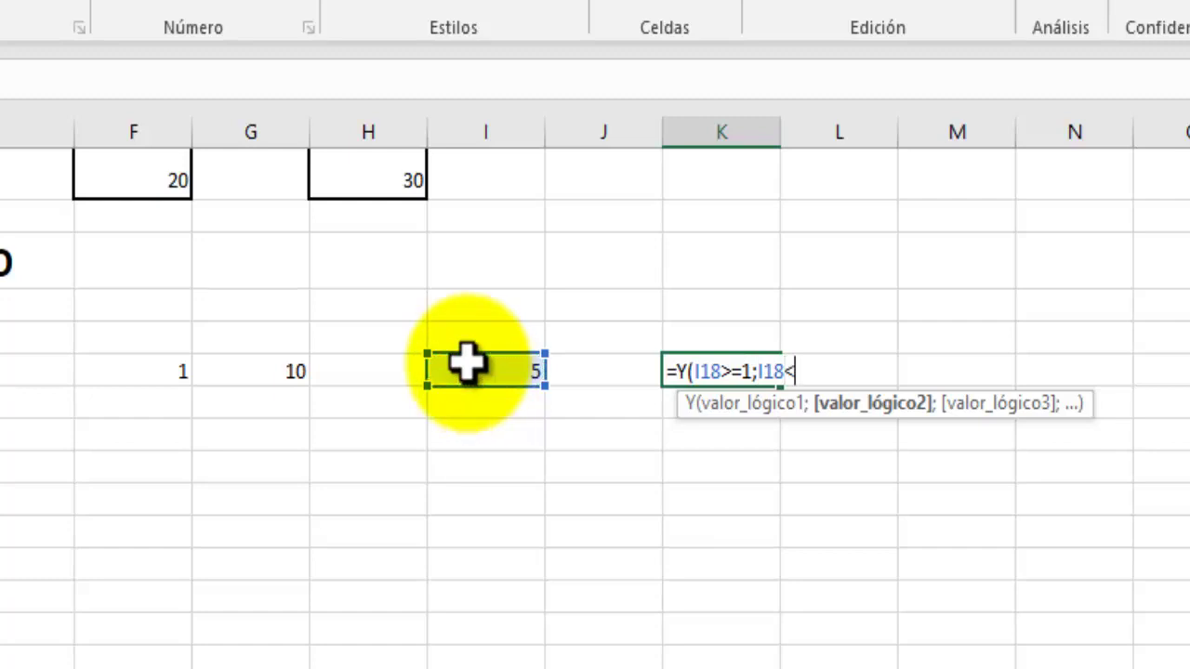
type("=1")
type("0=")
type(")")
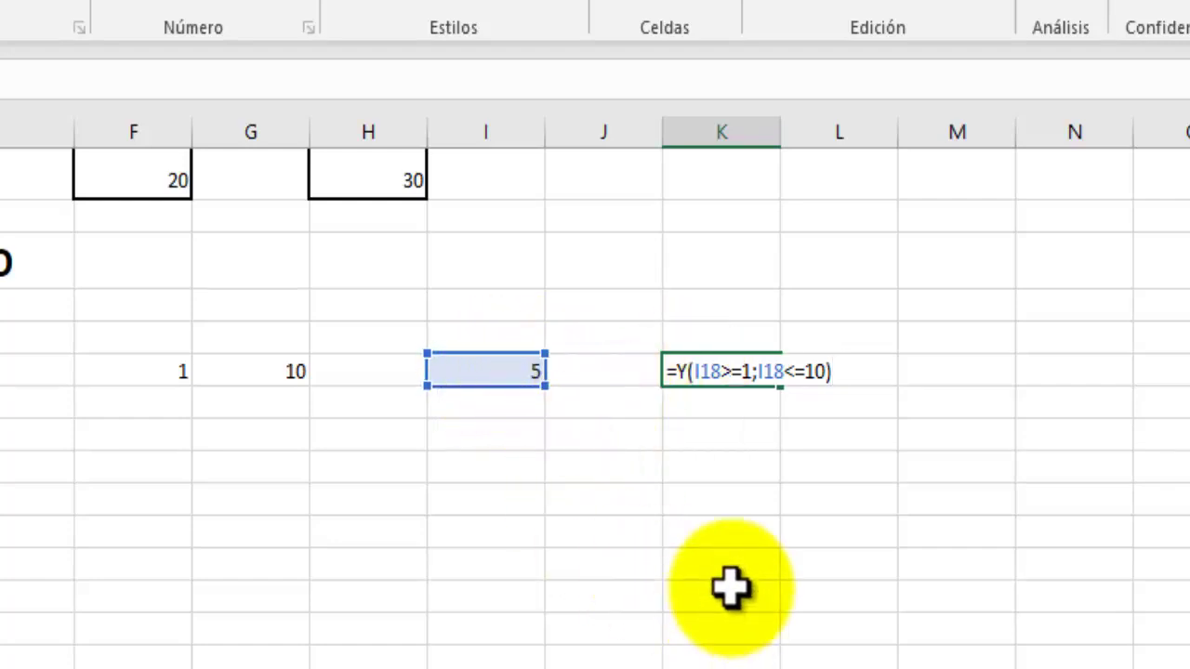
key("Return")
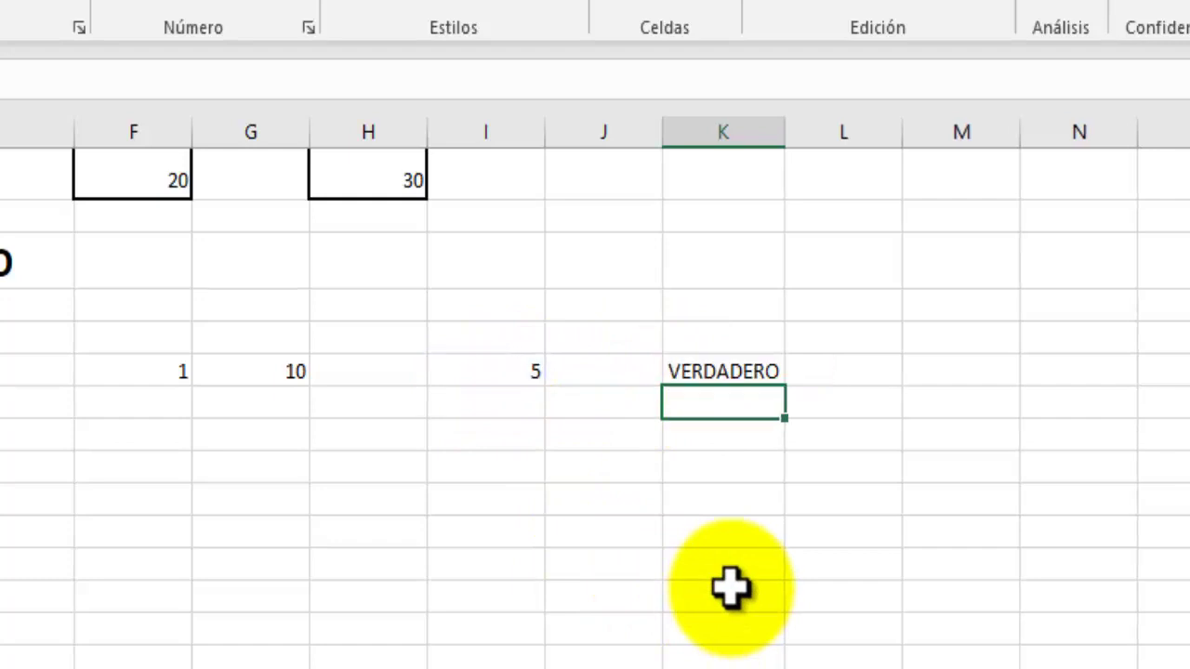
Test the range formula by changing the value in cell I18 to 11.
left_click(493, 370)
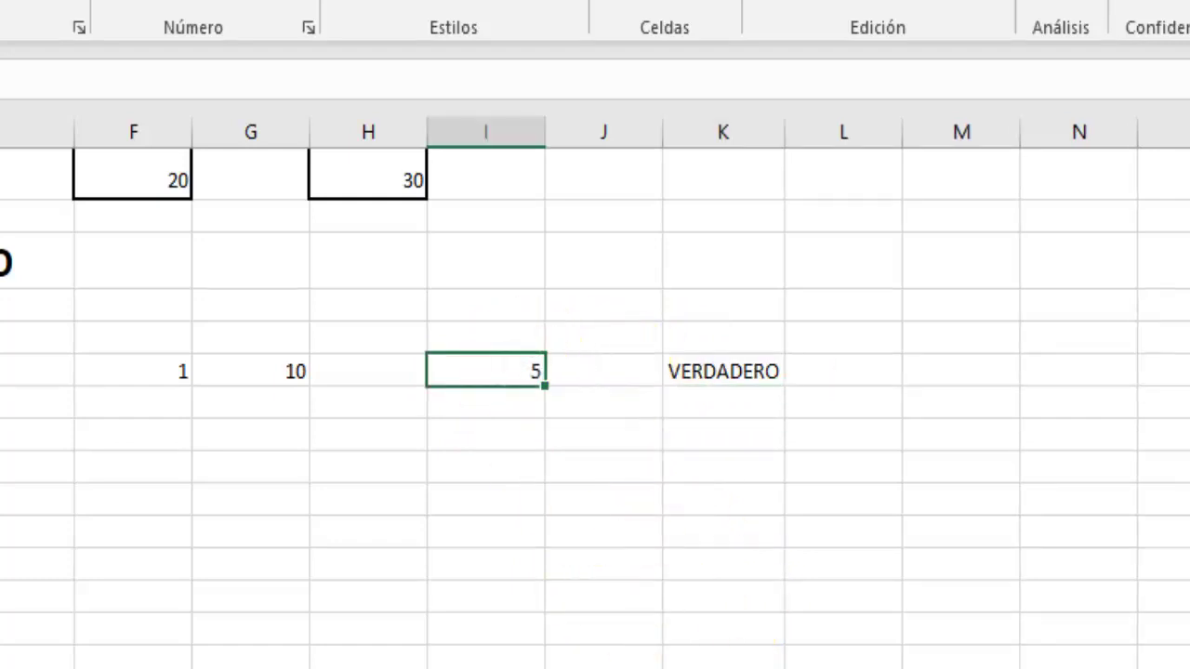
type("11")
key("Return")
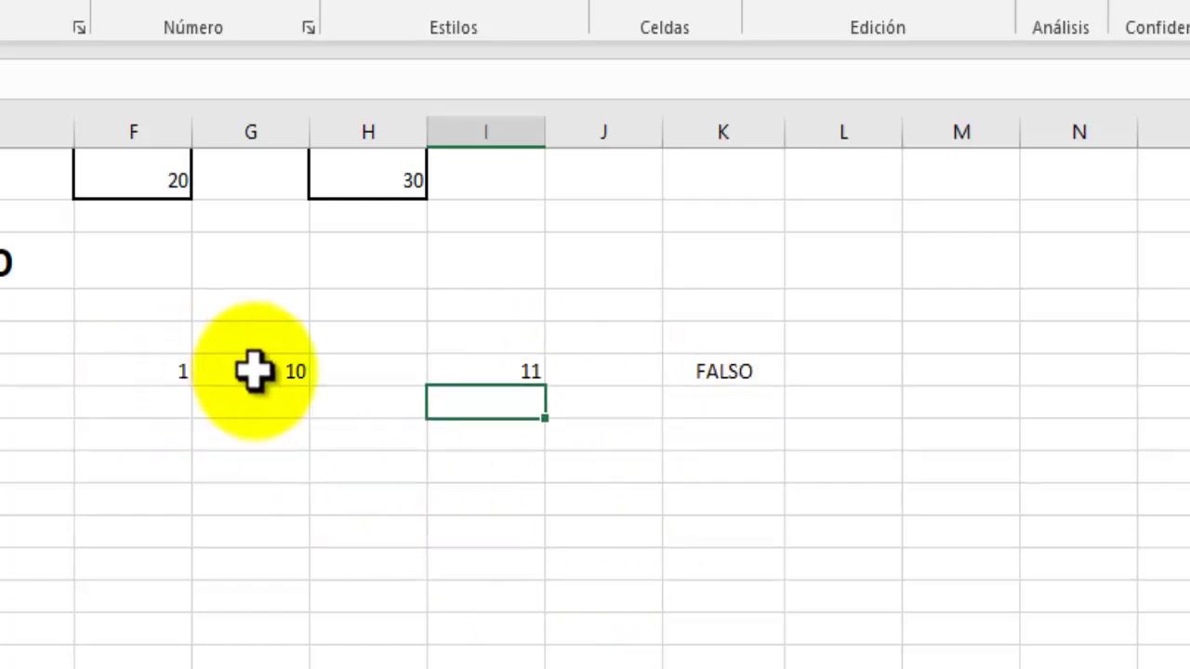
left_click(493, 372)
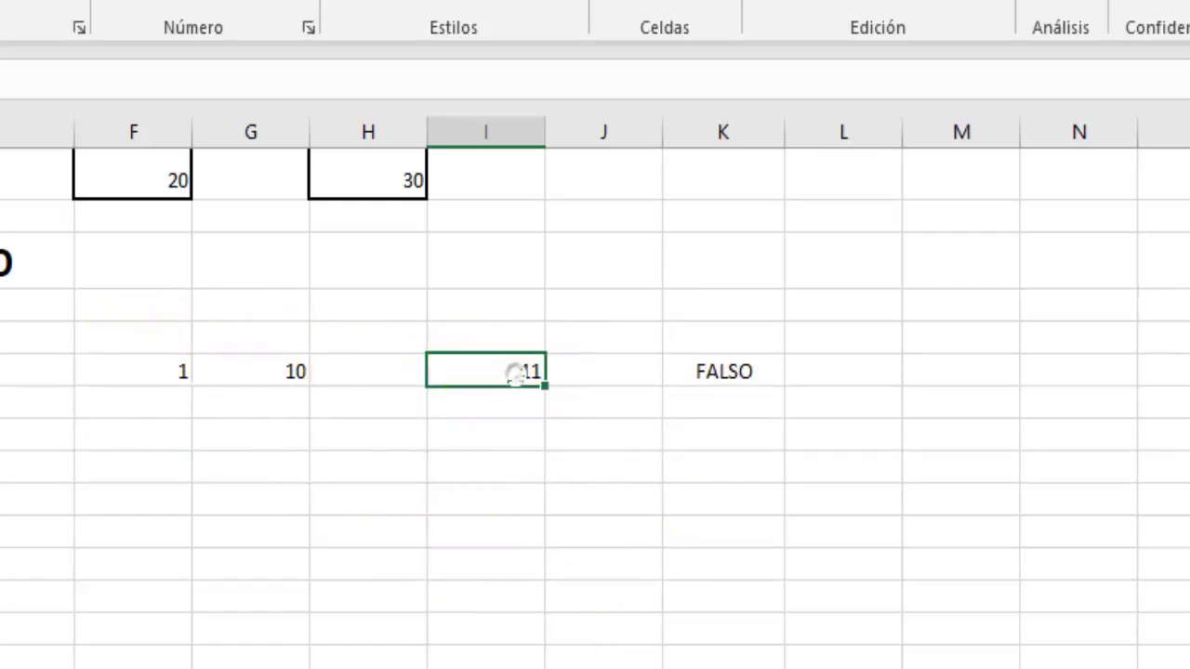
Enter a second pair of range limits, 11 in cell F19 and 20 in cell G19.
left_click(176, 409)
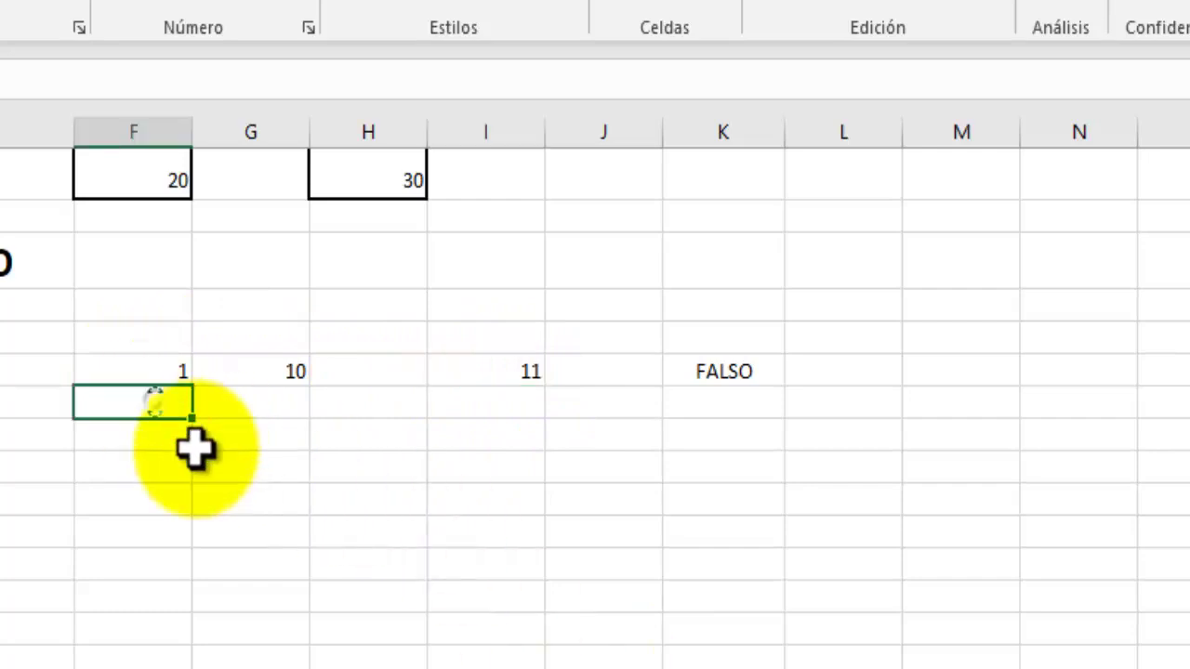
type("11")
key("Right")
key("Right")
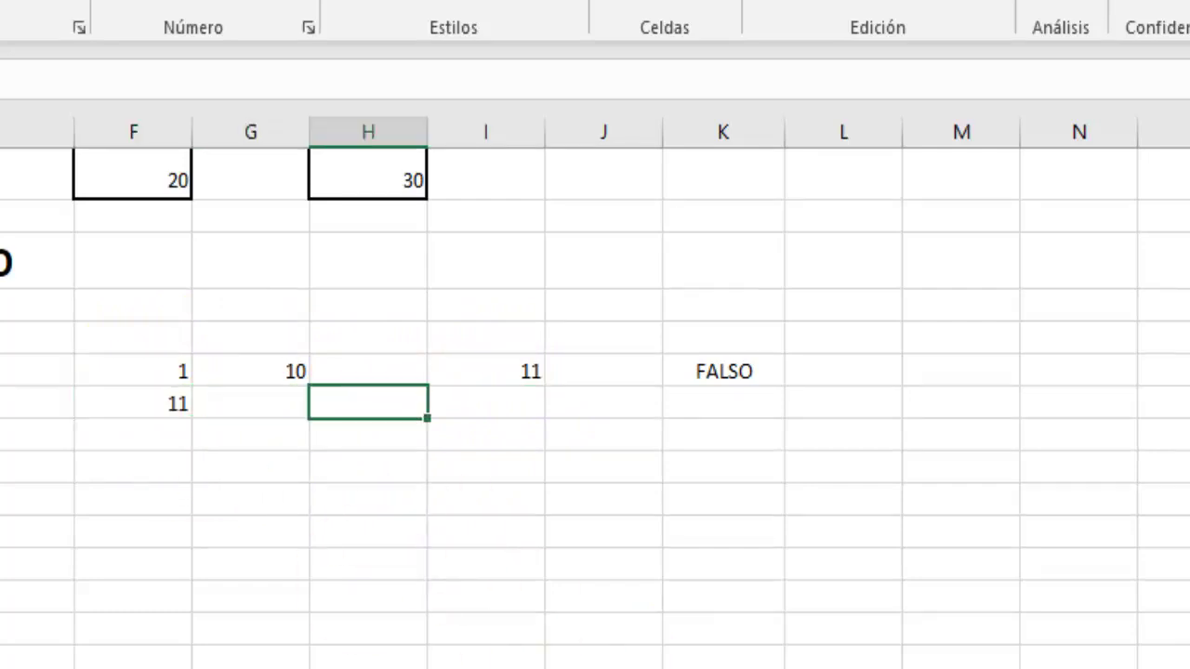
key("Left")
type("20")
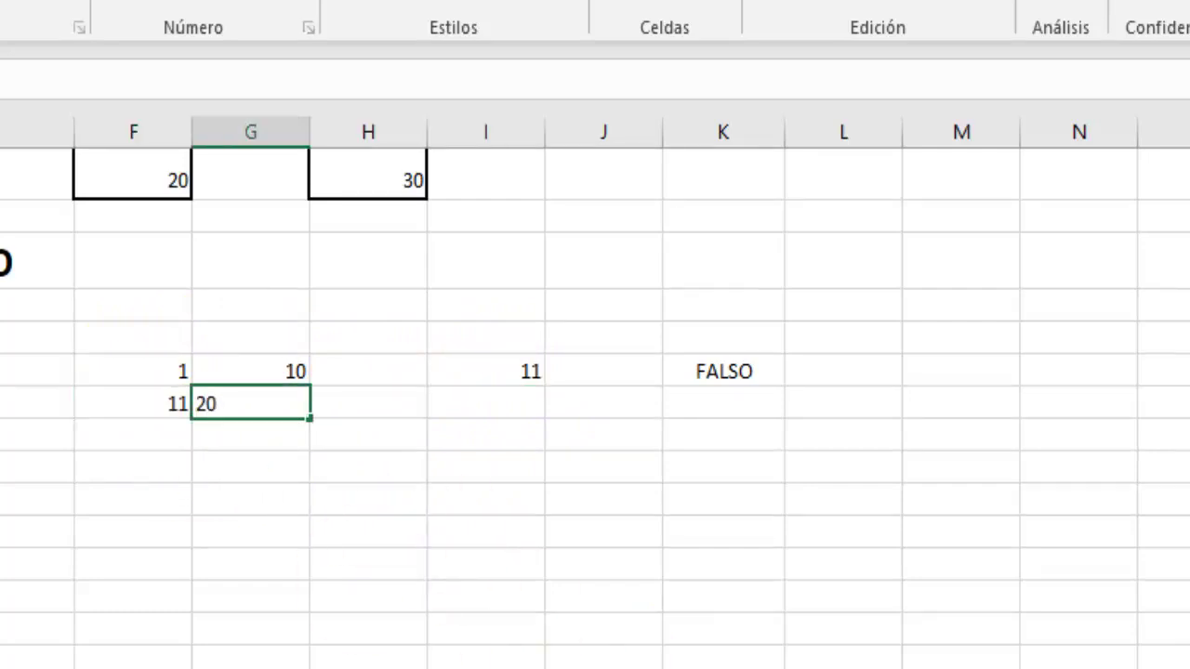
key("Right")
key("Right")
key("Right")
key("Left")
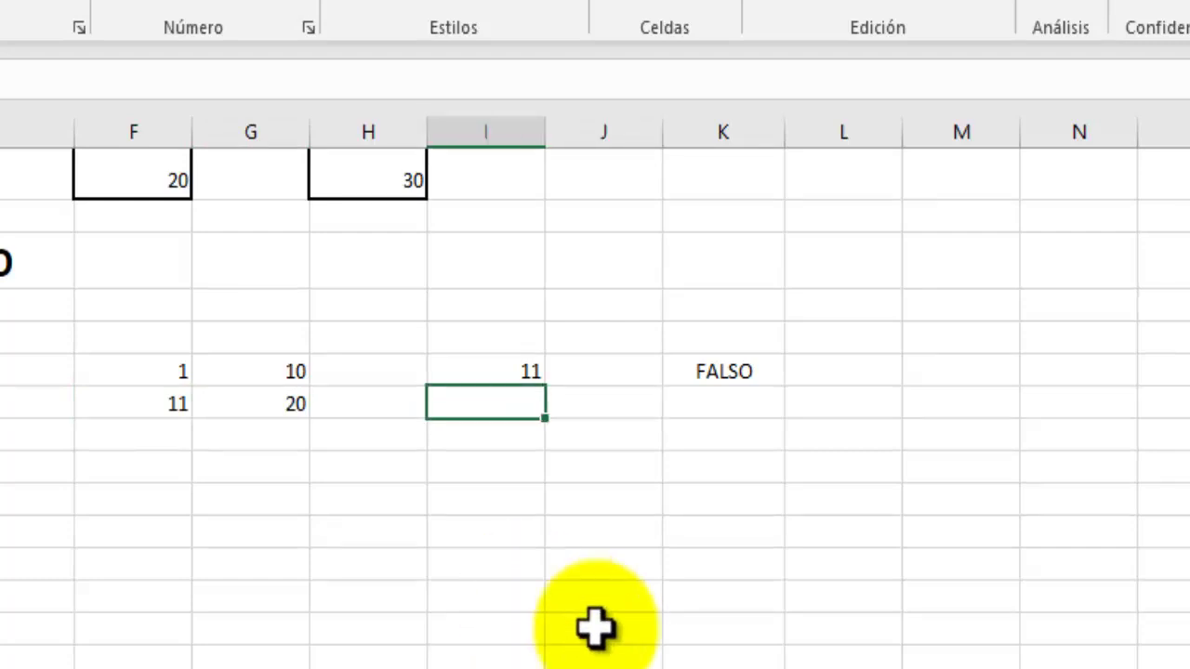
Enter the formula =Y(I19>=11;I19<=20) in cell K19 to check whether I19 lies between 11 and 20.
left_click(728, 403)
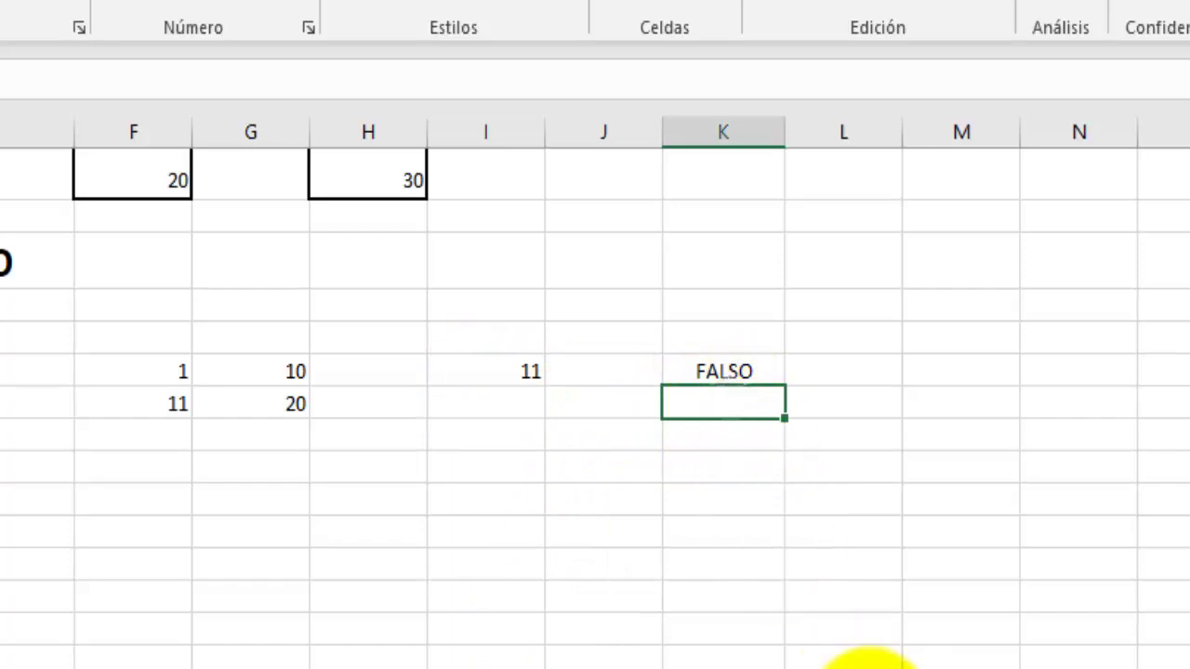
type("=Y(")
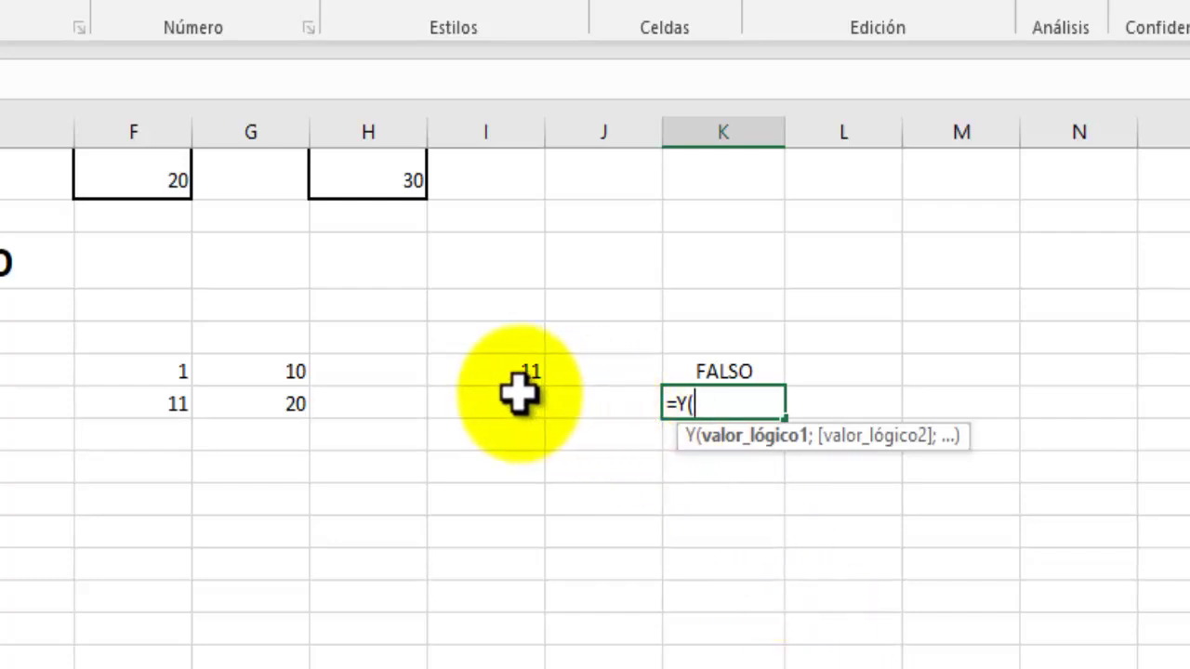
left_click(518, 398)
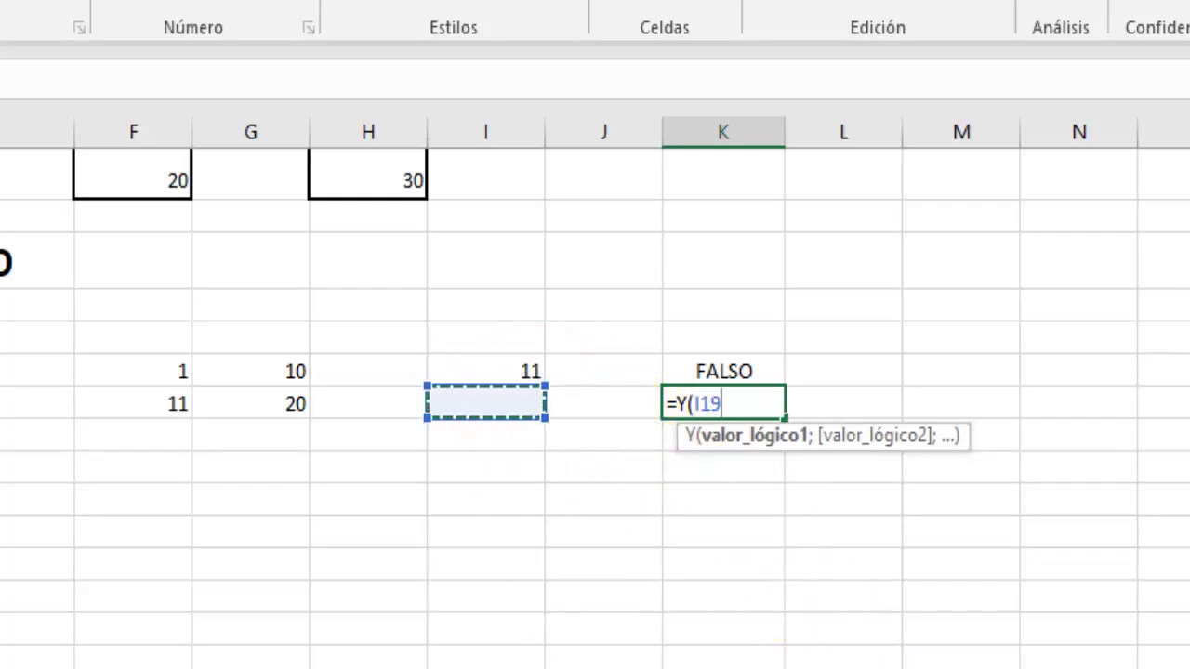
type(">")
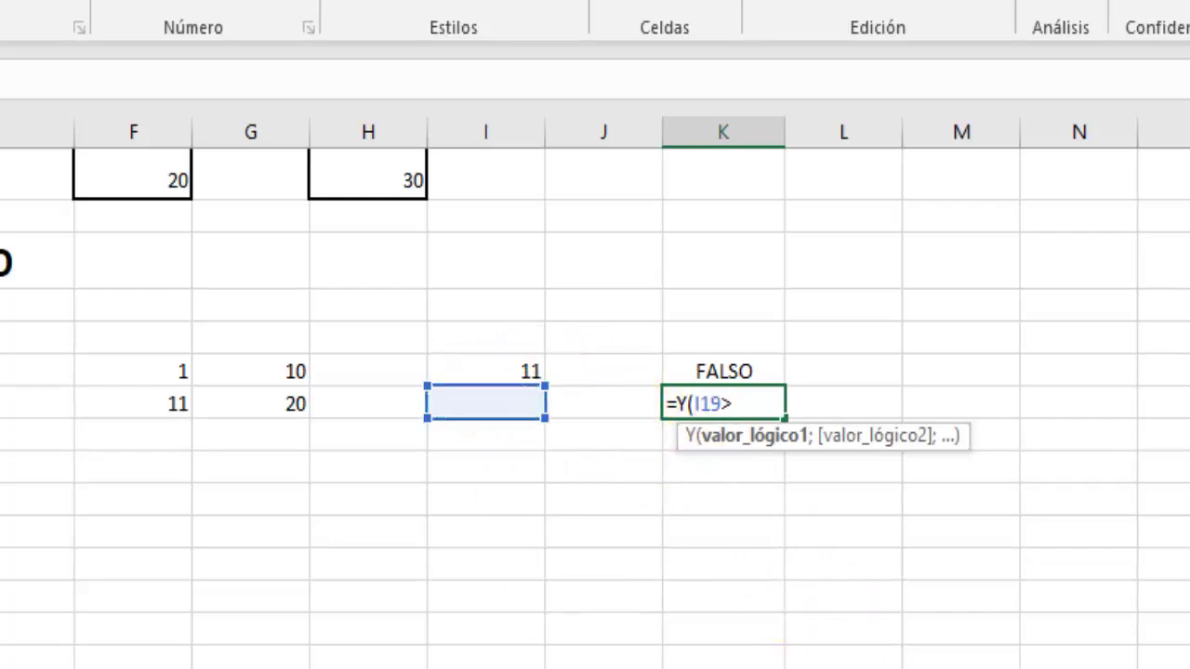
type("=11;")
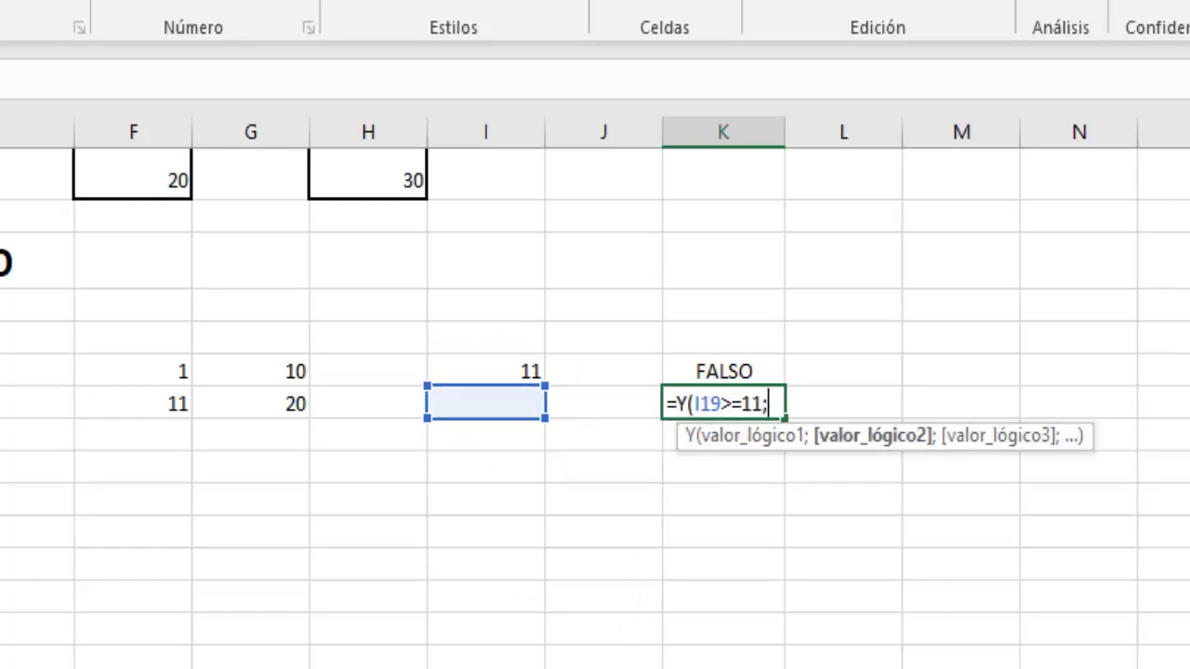
left_click(474, 400)
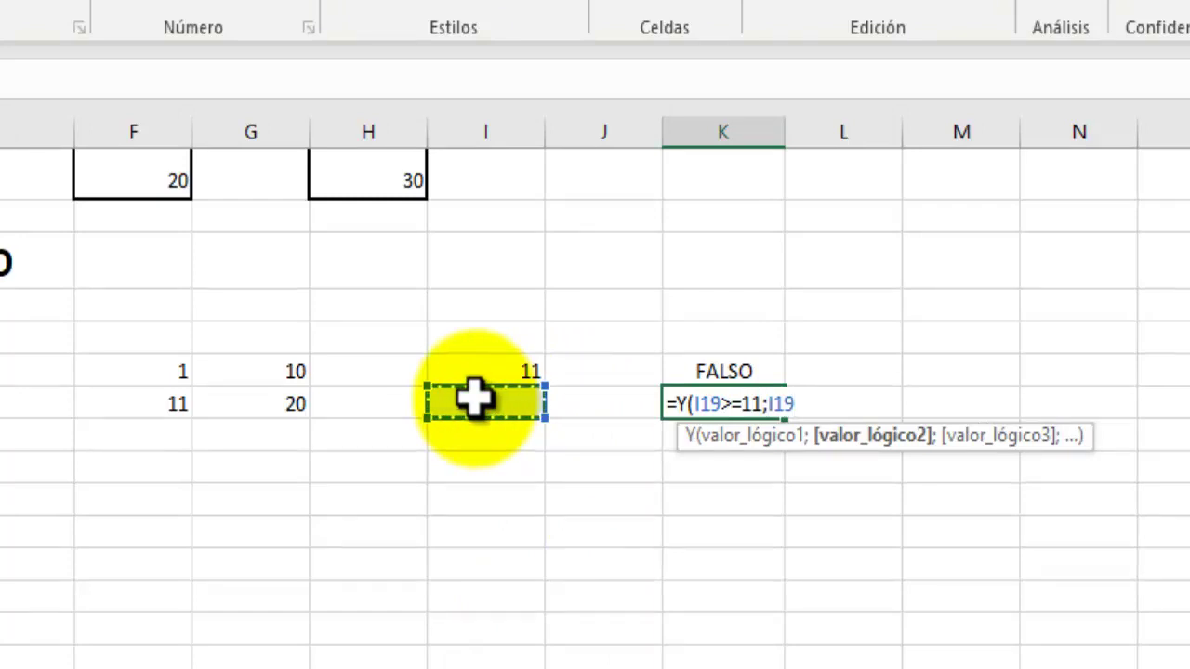
type("<=")
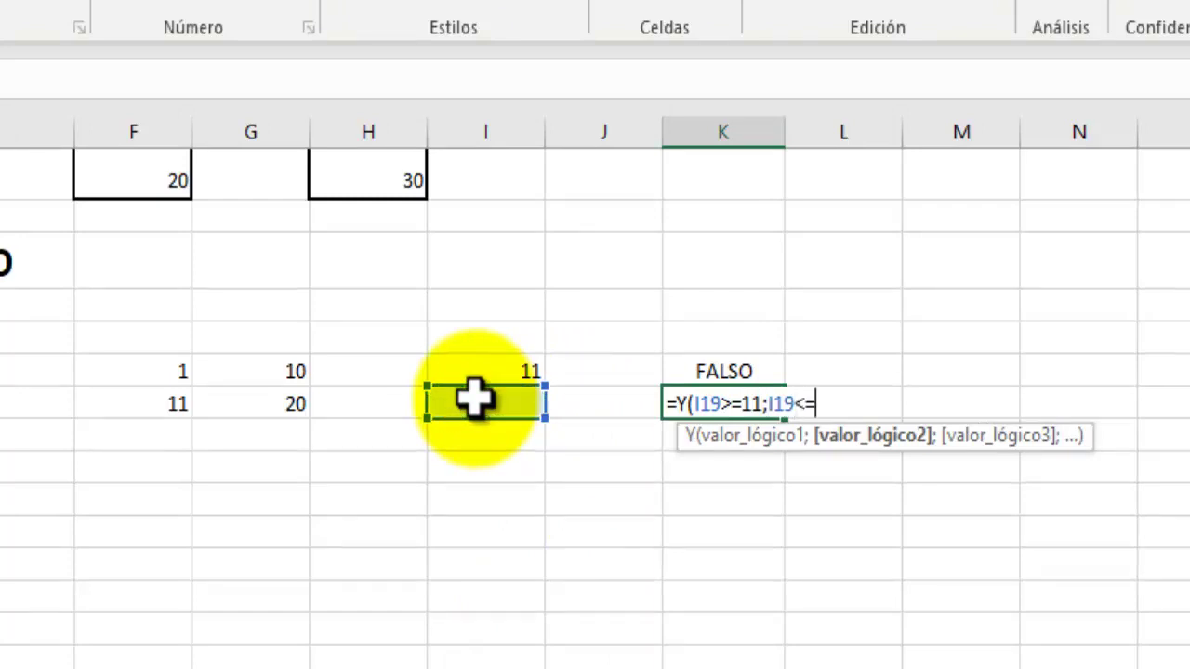
type("20)")
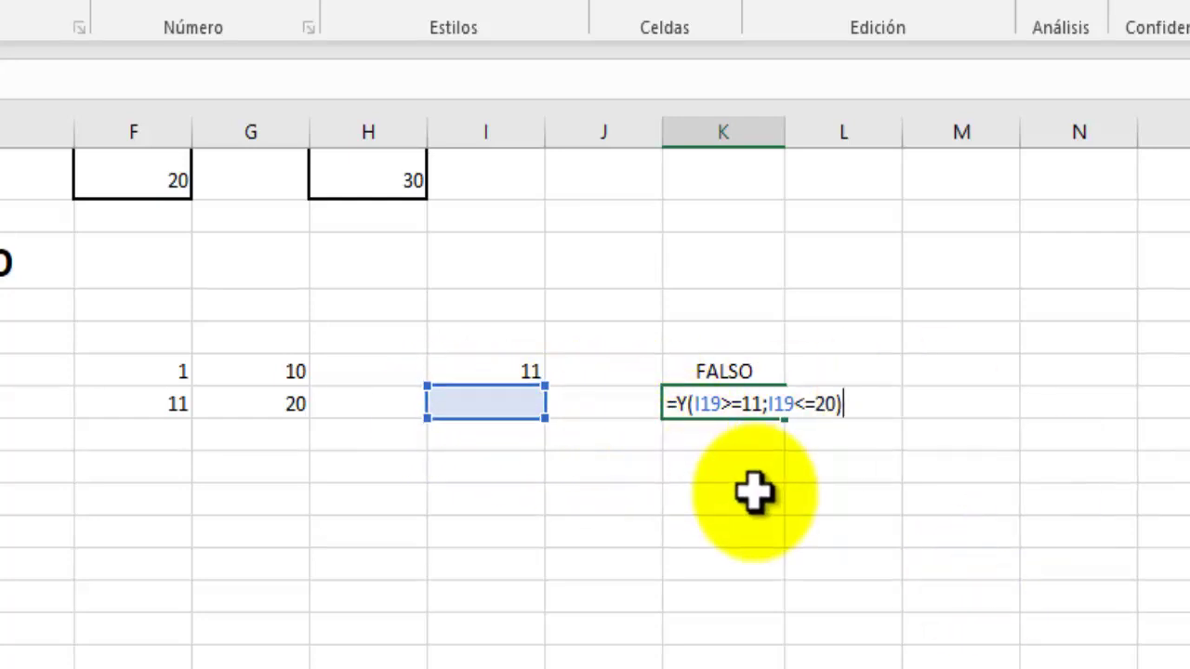
key("Return")
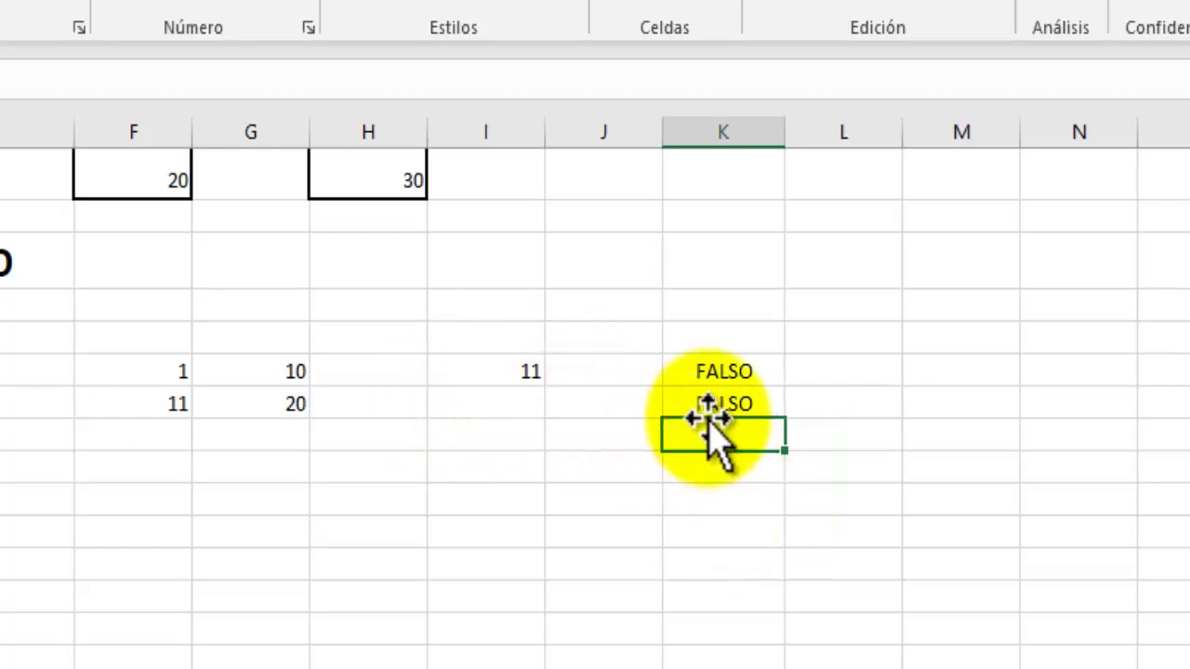
Test the second range formula by entering 12 and then 11 in cell I19.
left_click(499, 400)
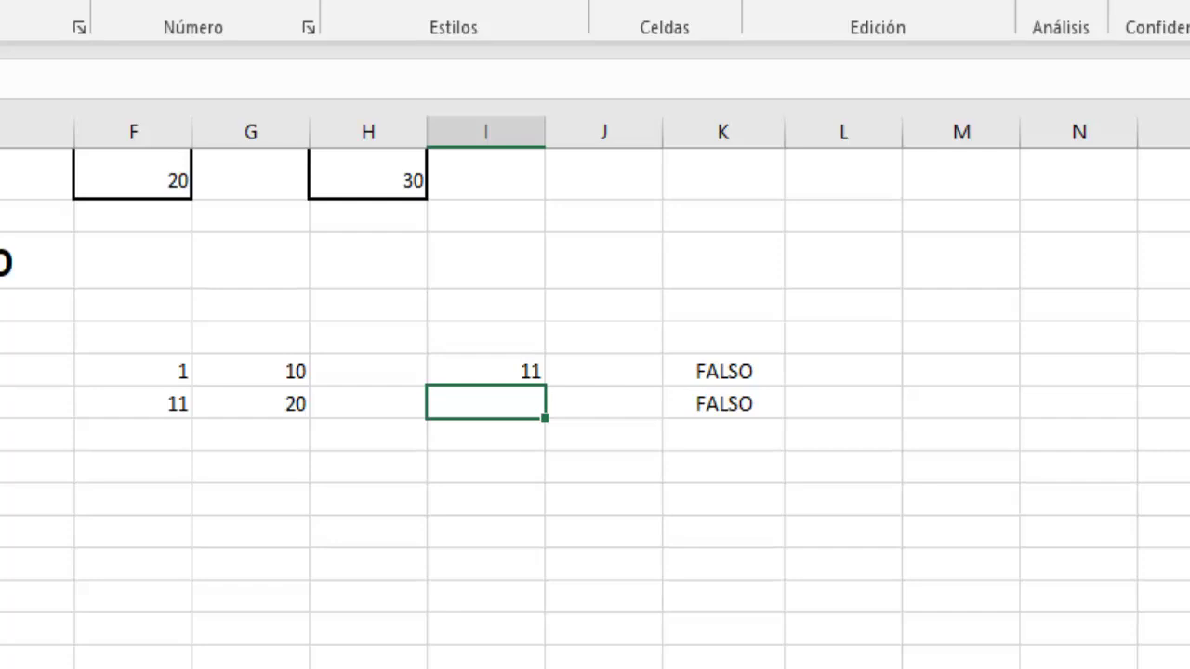
type("12")
key("Return")
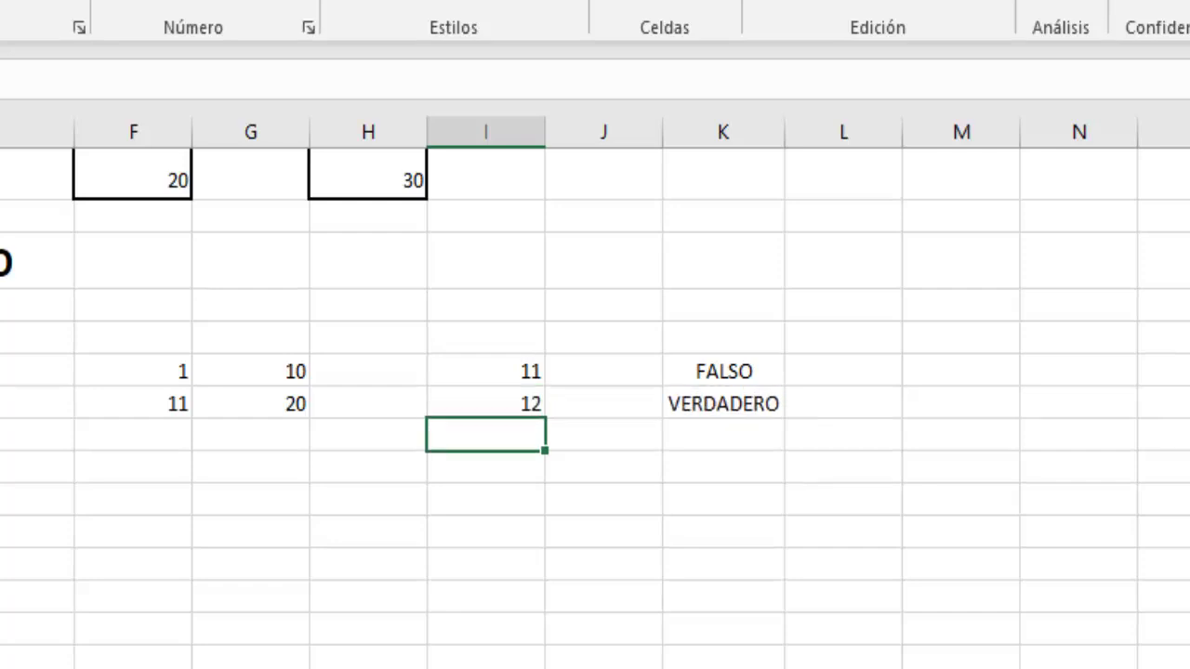
left_click(485, 403)
type("11")
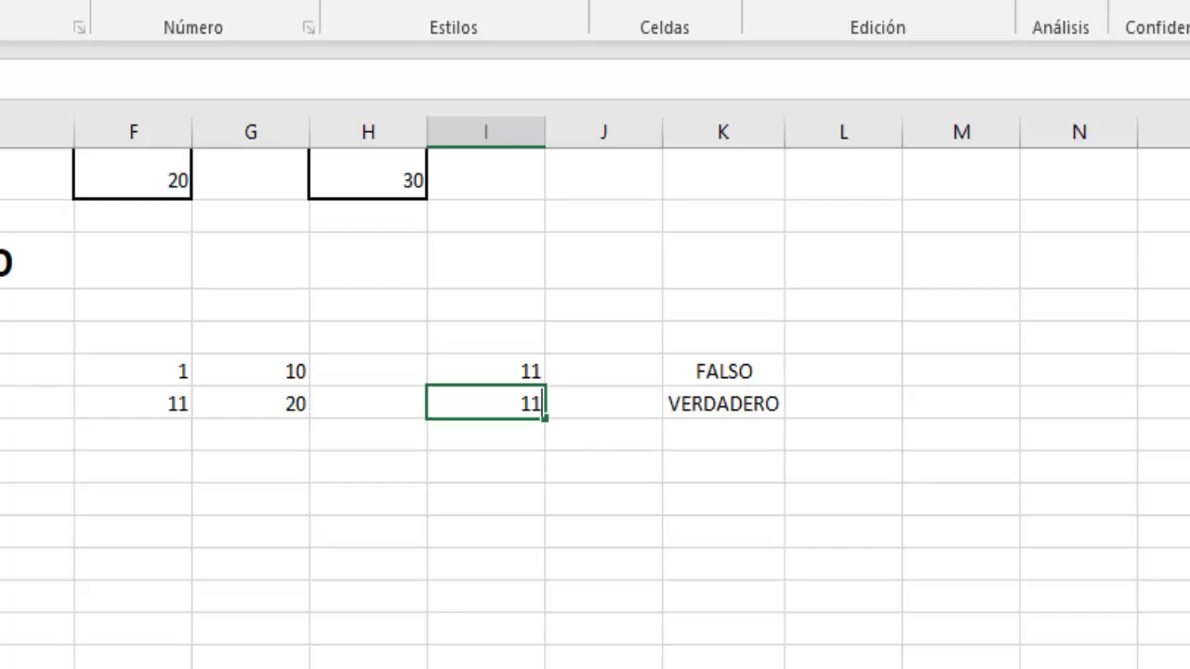
key("Return")
left_click(485, 404)
left_click(604, 404)
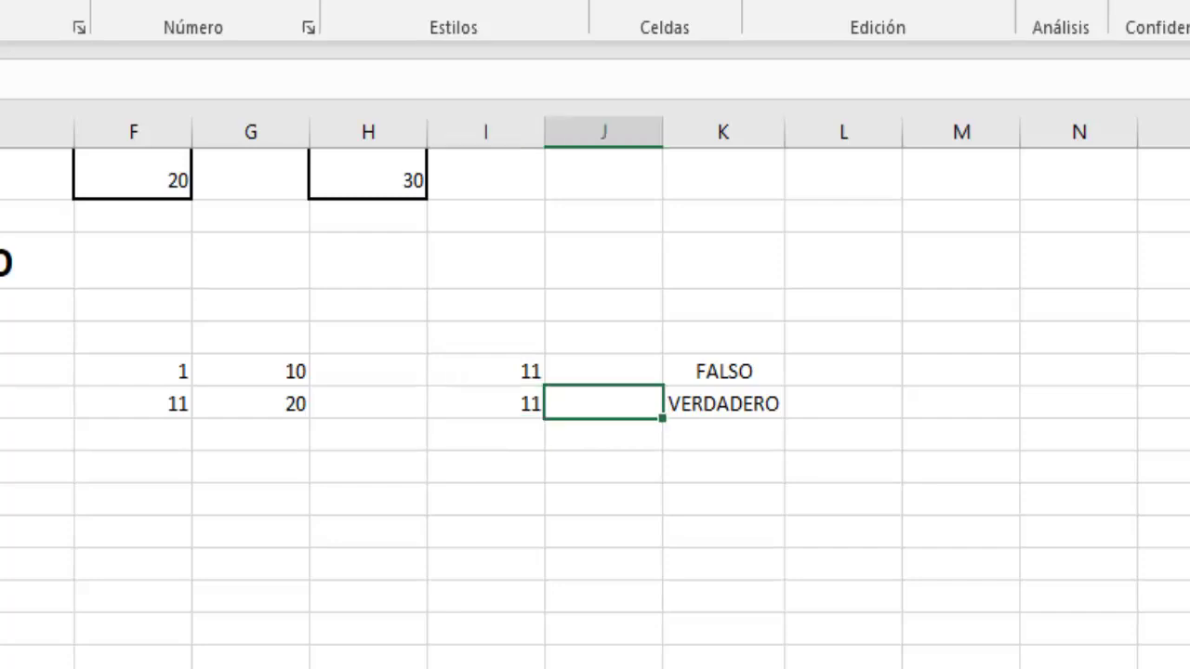
left_click(723, 404)
left_click(368, 404)
left_click(603, 404)
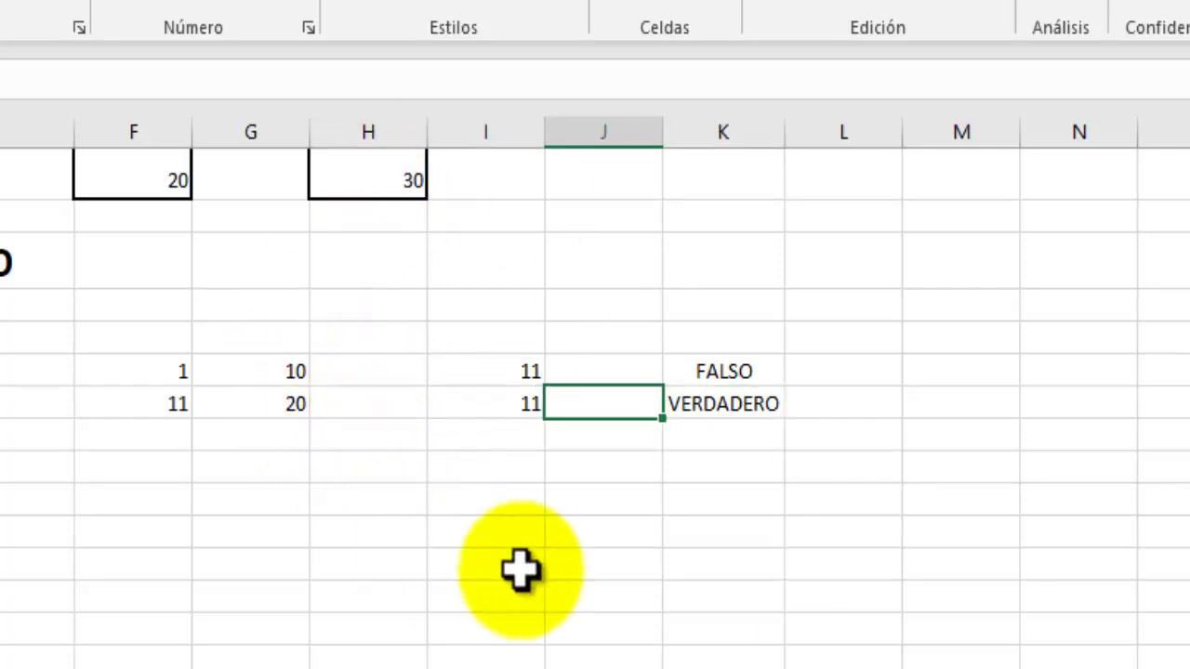
left_click(373, 571)
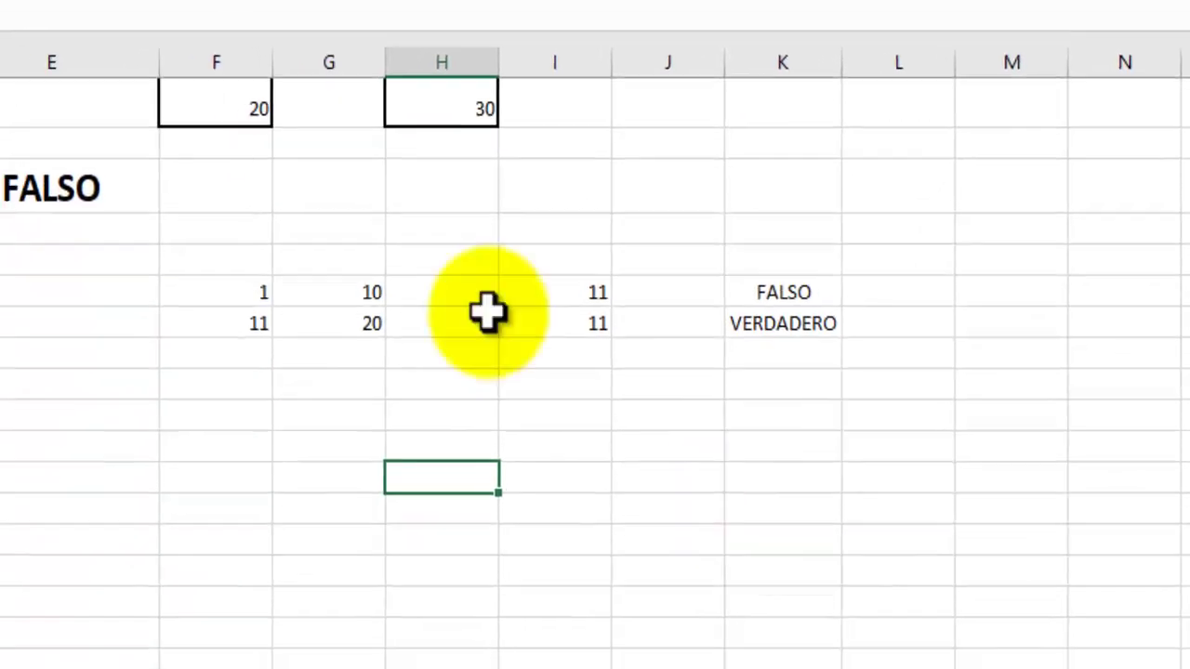
Label the two range rows with A in cell E18 and B in cell E19.
left_click(38, 371)
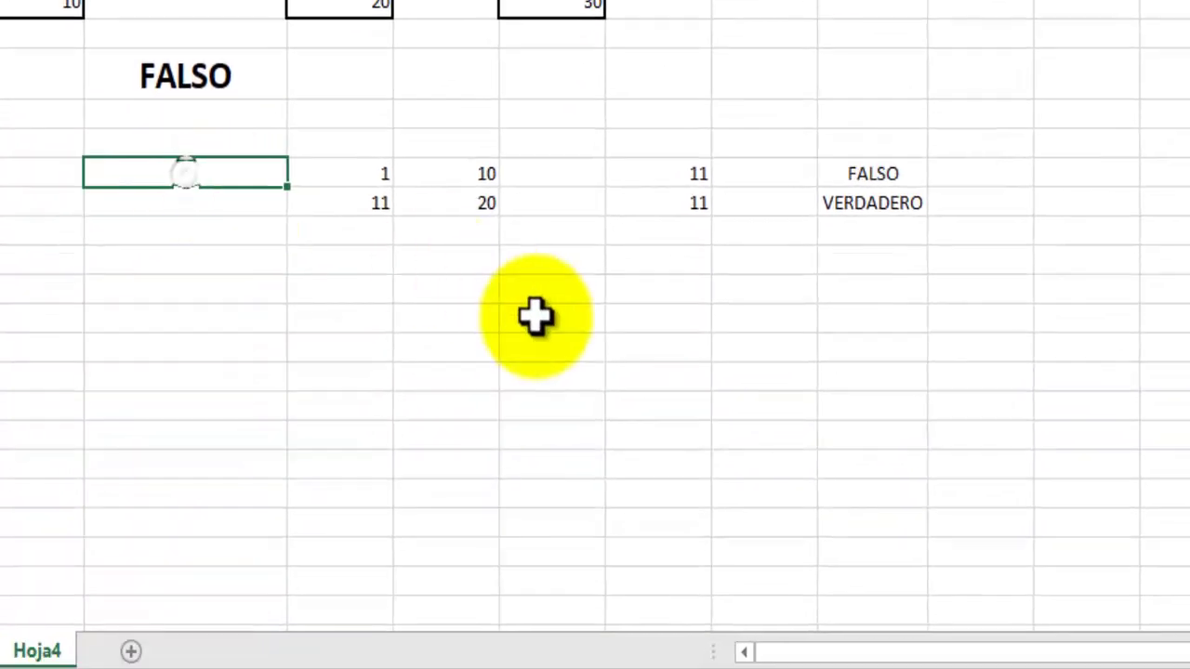
type("A")
key("Return")
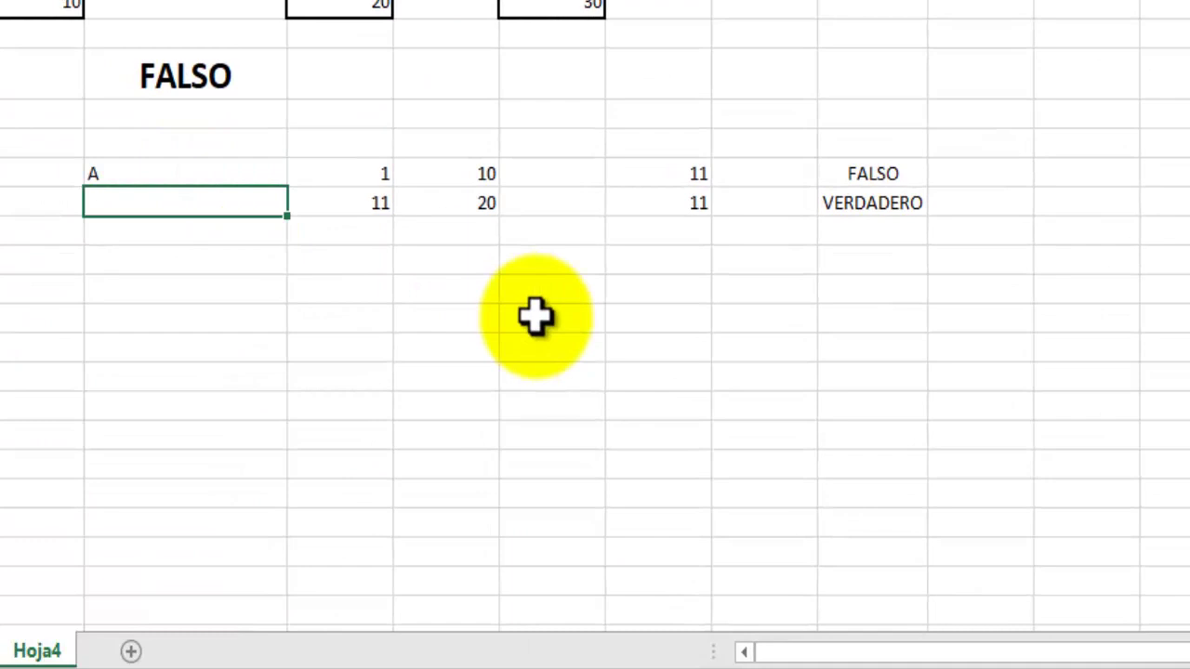
key("Down")
key("Down")
key("Down")
key("Down")
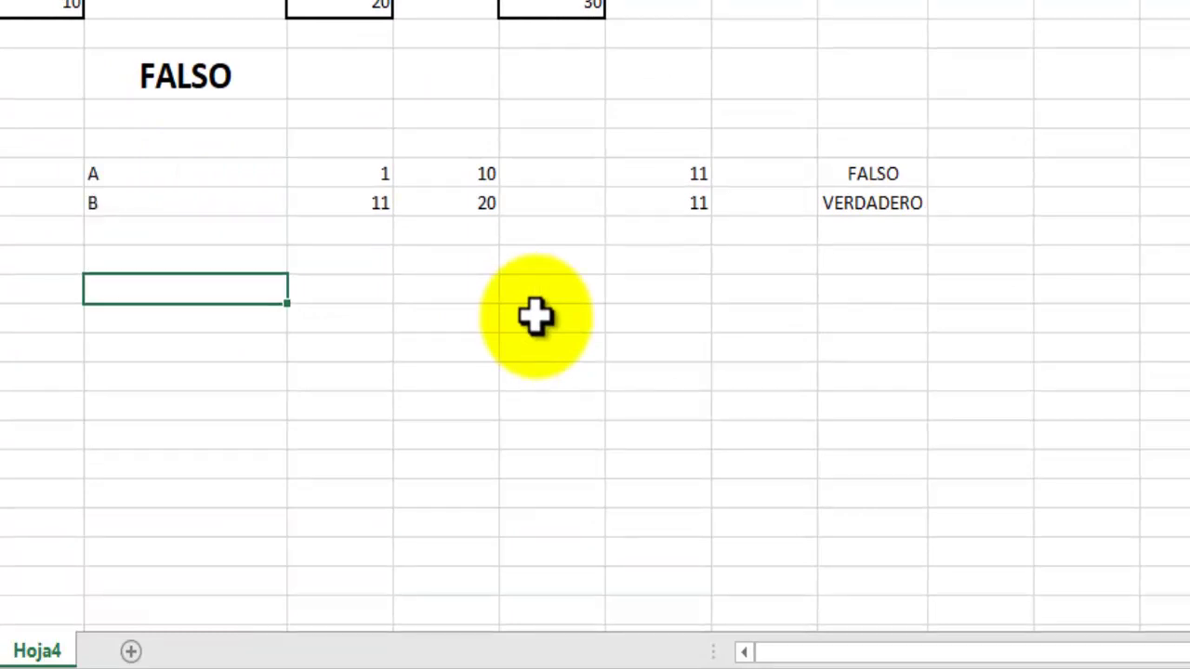
key("Right")
key("Right")
key("Right")
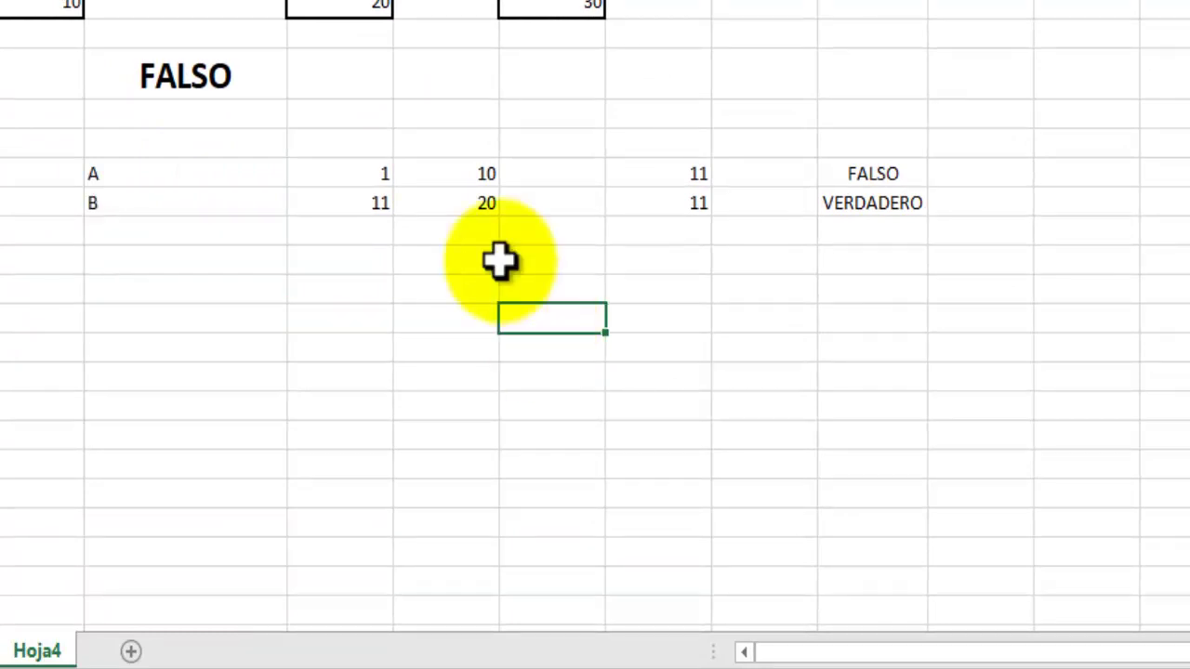
Format the labels A and B in cells E18 and E19 as bold, red and centred.
left_click(112, 173)
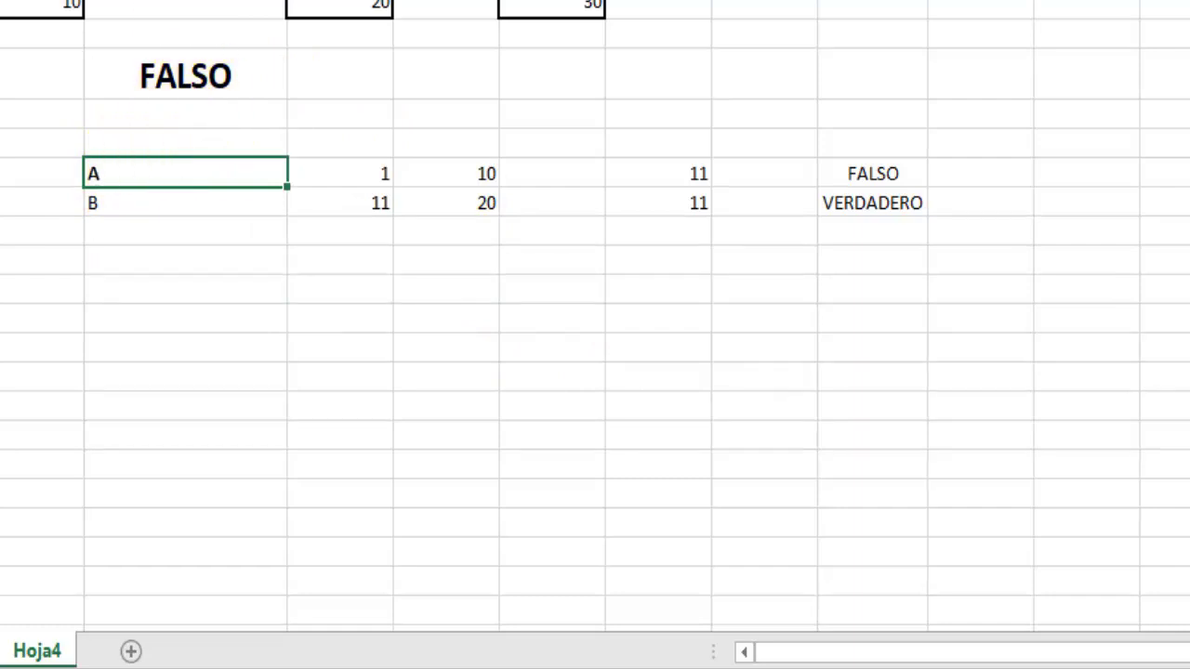
left_click(164, 199)
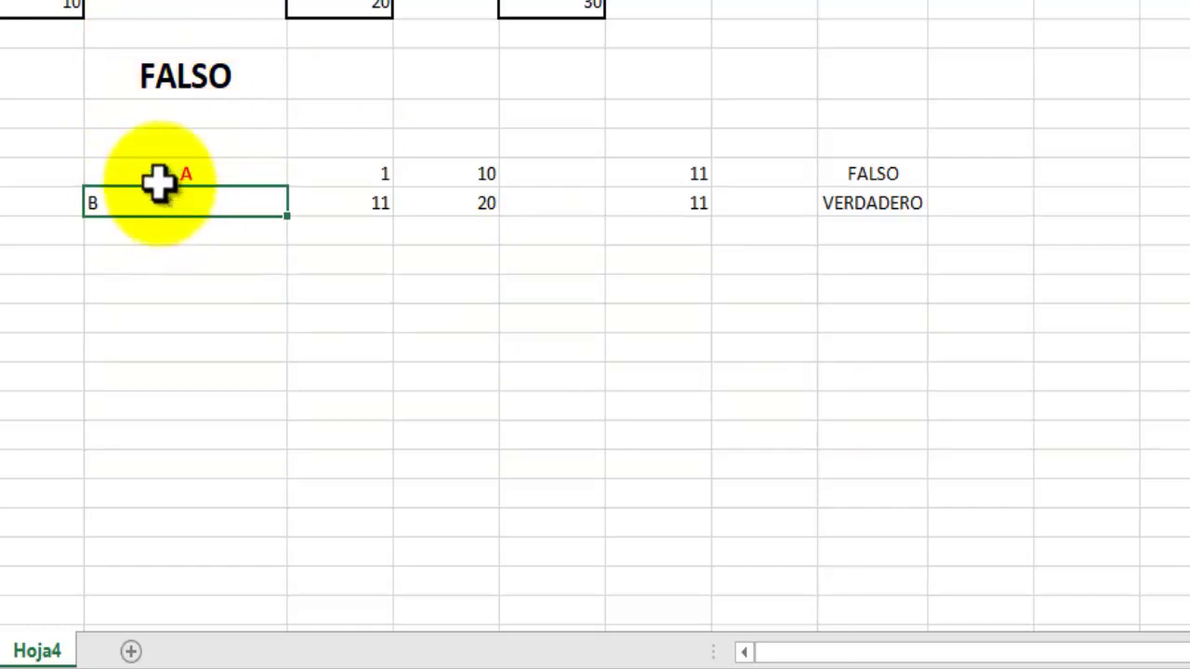
left_click(190, 166)
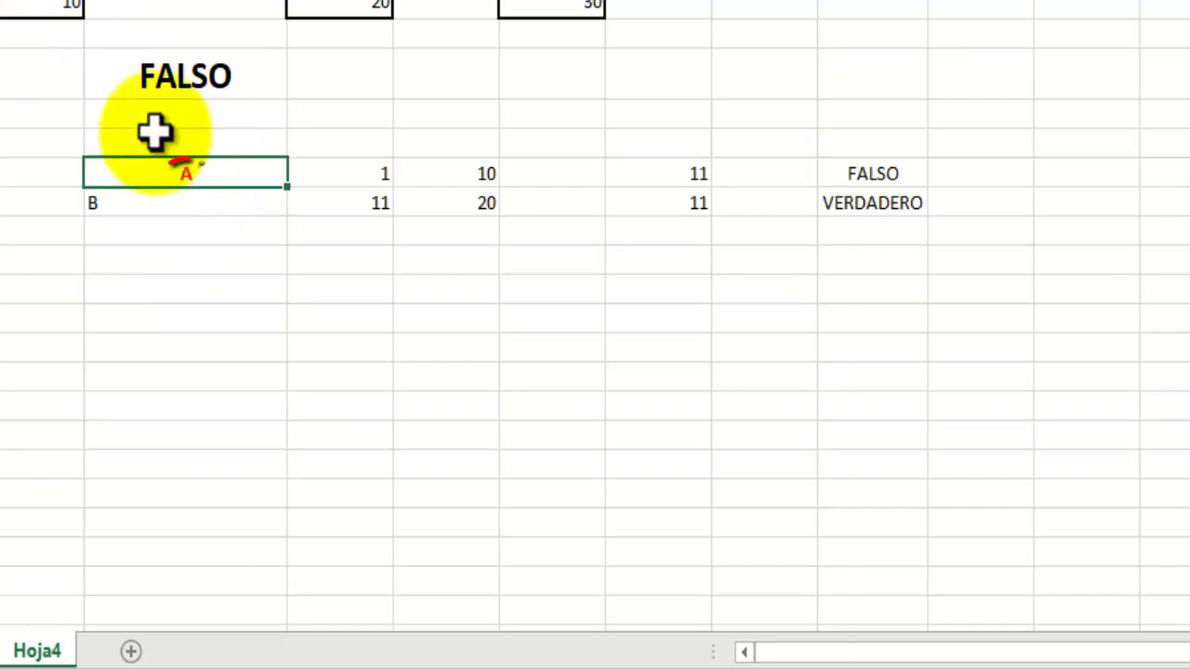
left_click(180, 197)
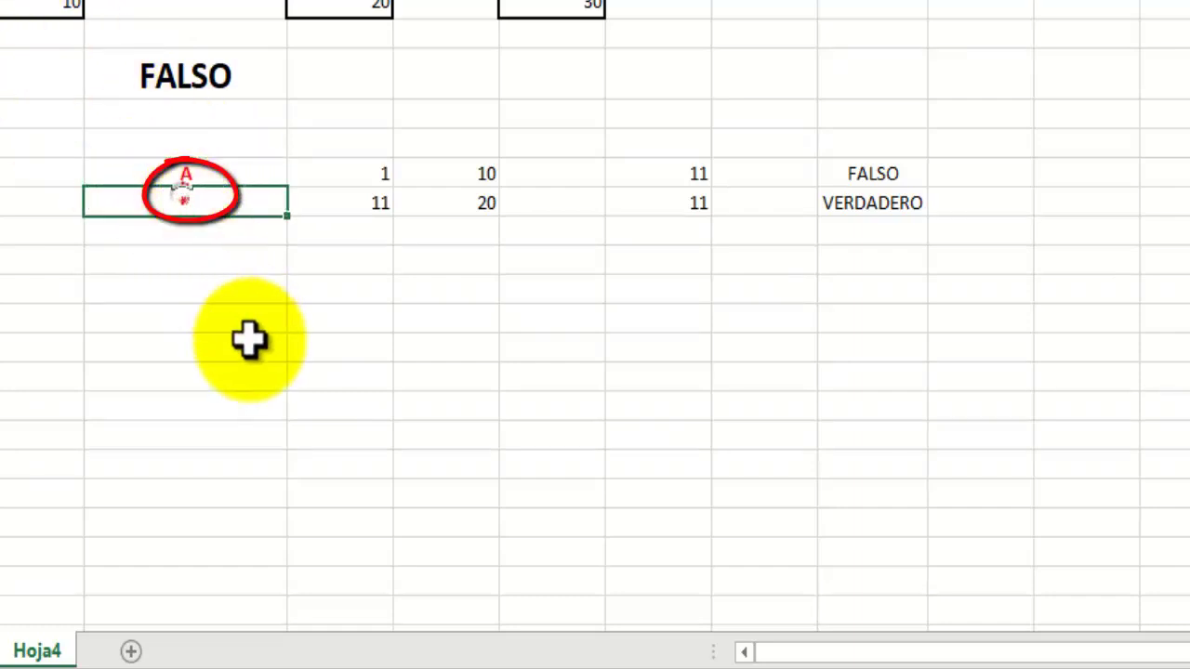
left_click(256, 325)
left_click(219, 196)
left_click(428, 346)
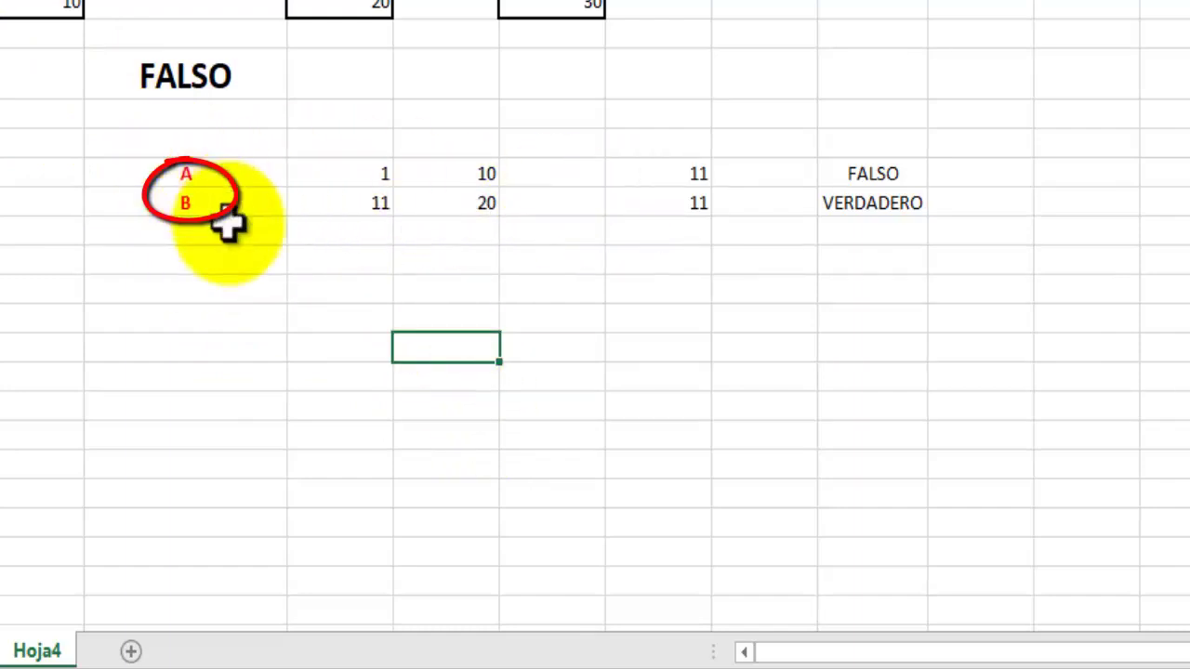
left_click(433, 321)
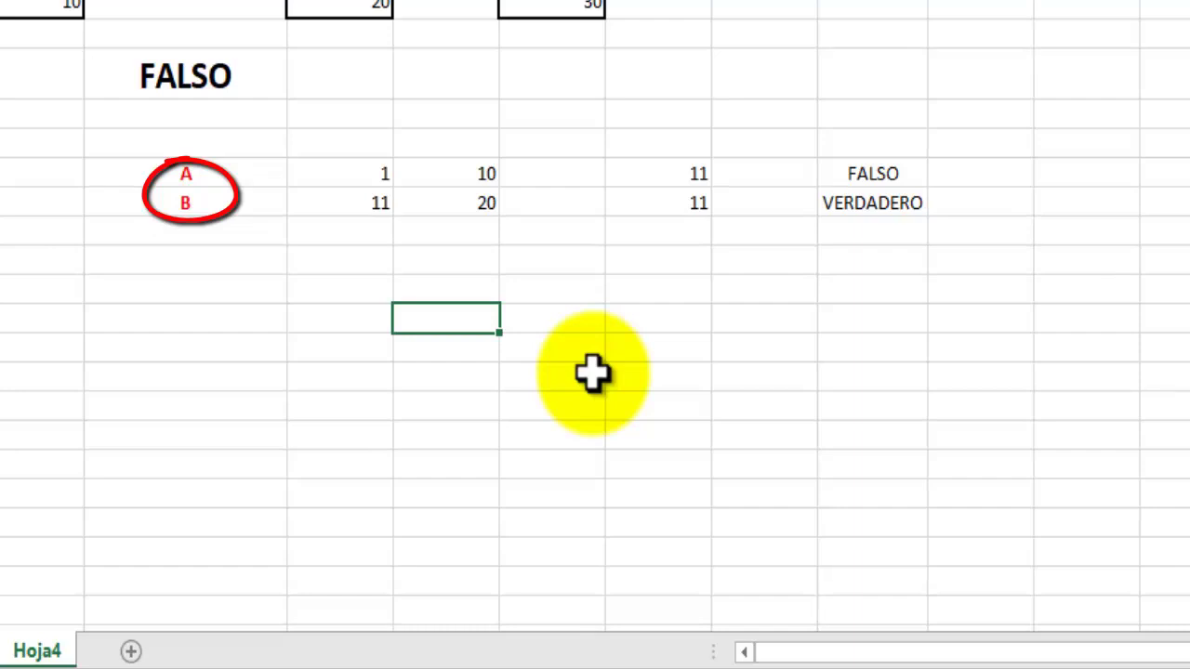
key("Escape")
Increase the height of row 24 and add a thick outside border around cell E24.
left_click(182, 340)
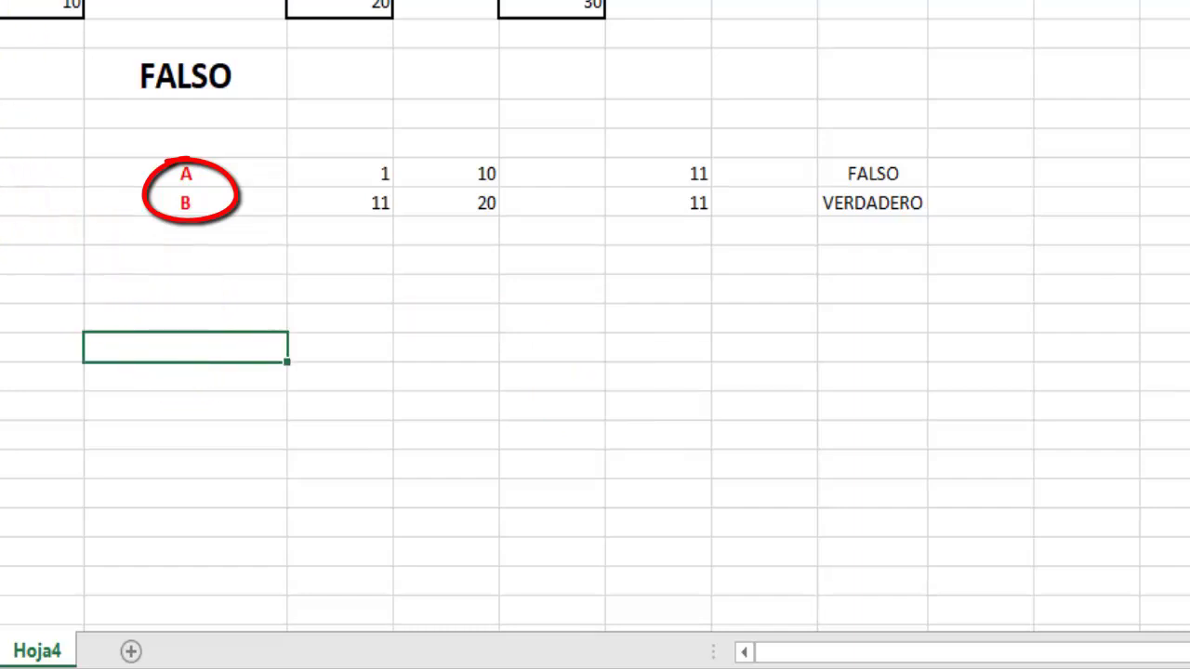
left_click_drag(4, 363, 5, 388)
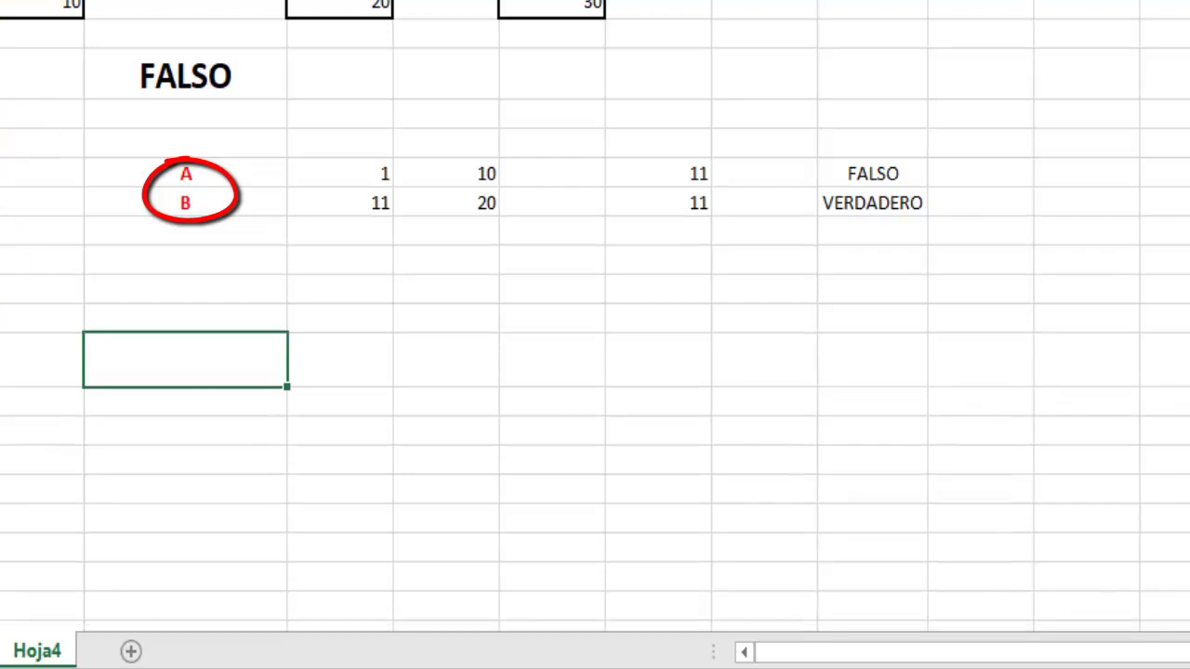
left_click(473, 382)
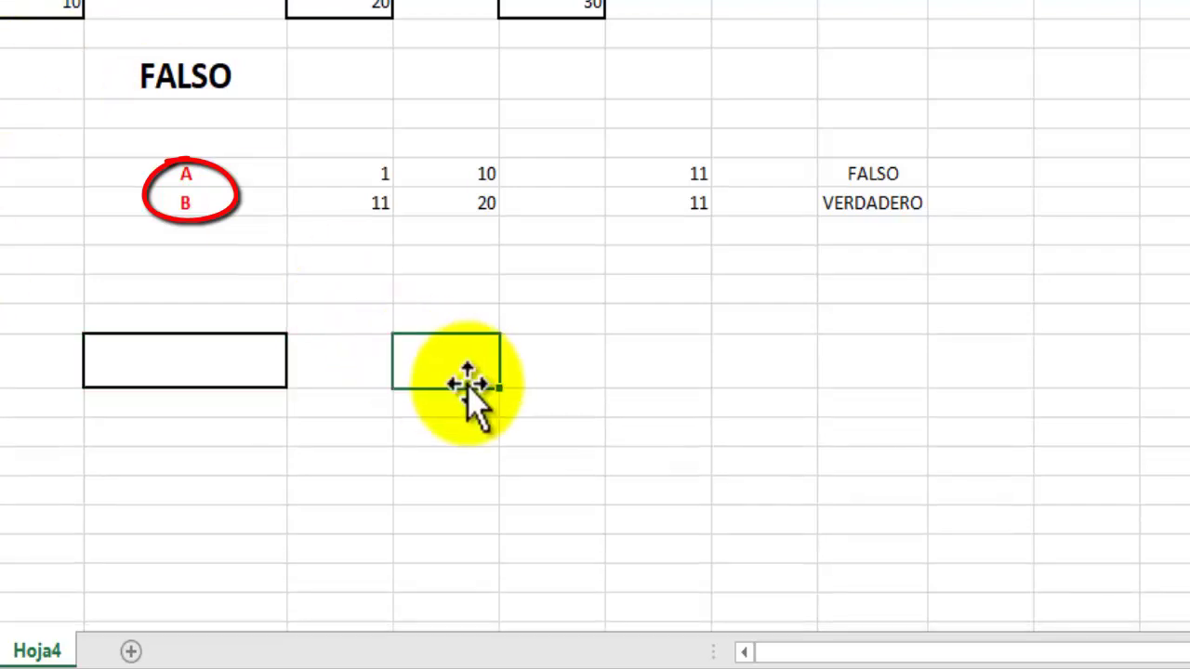
left_click(170, 356)
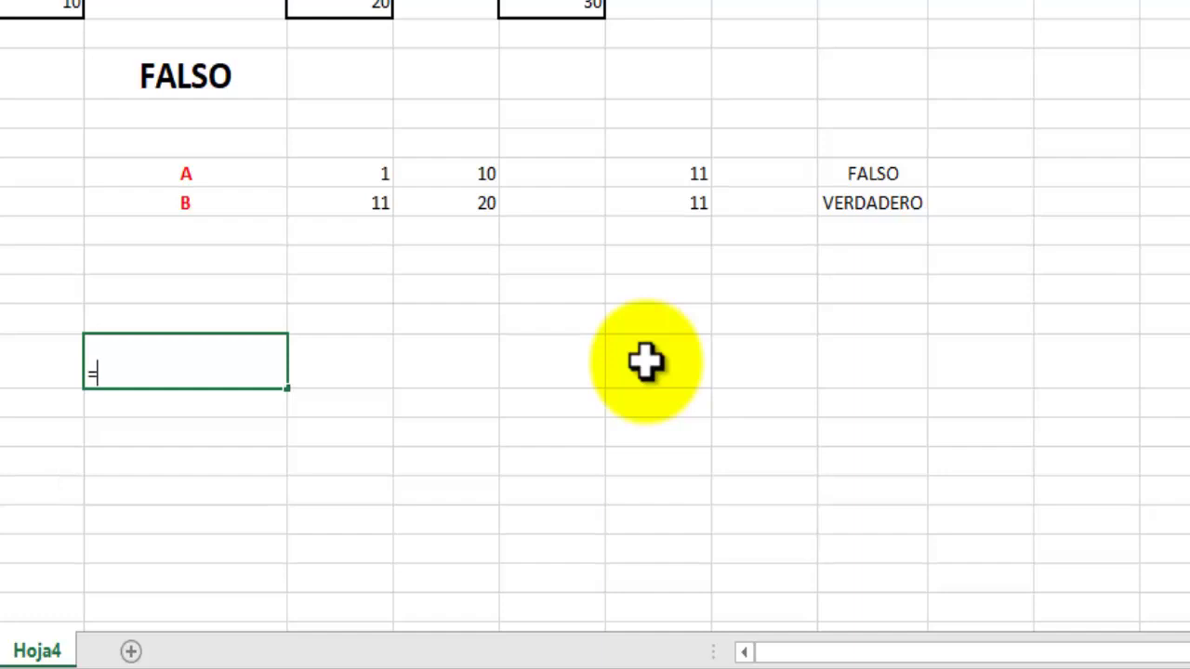
type("SI")
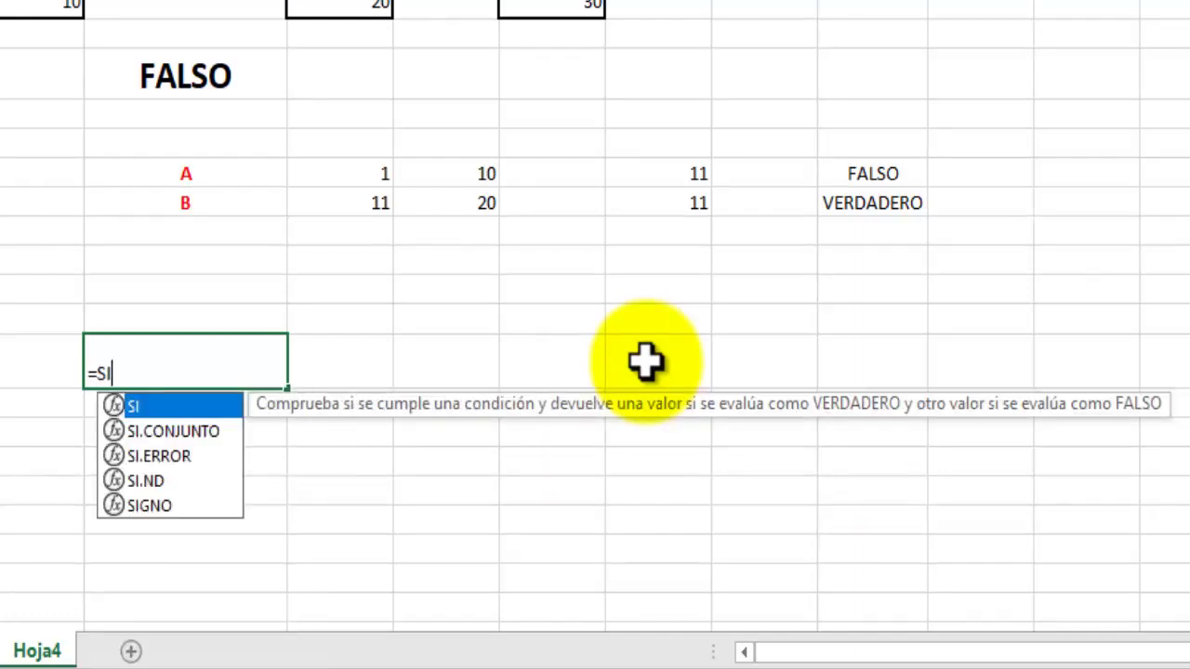
type("(")
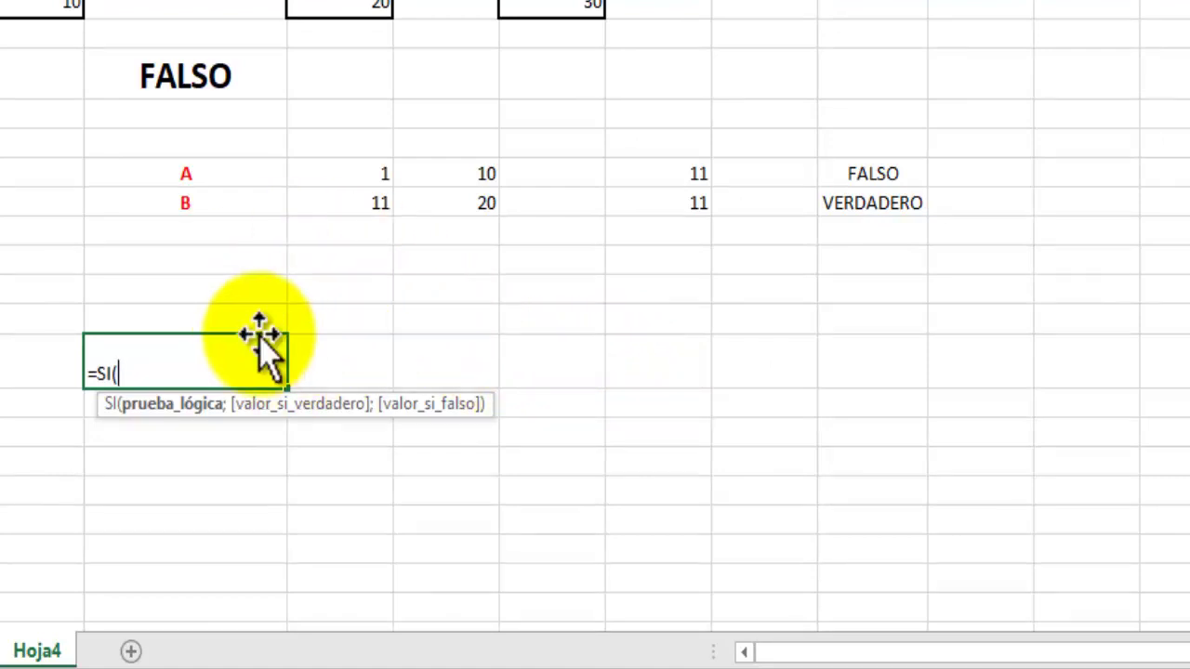
key("Escape")
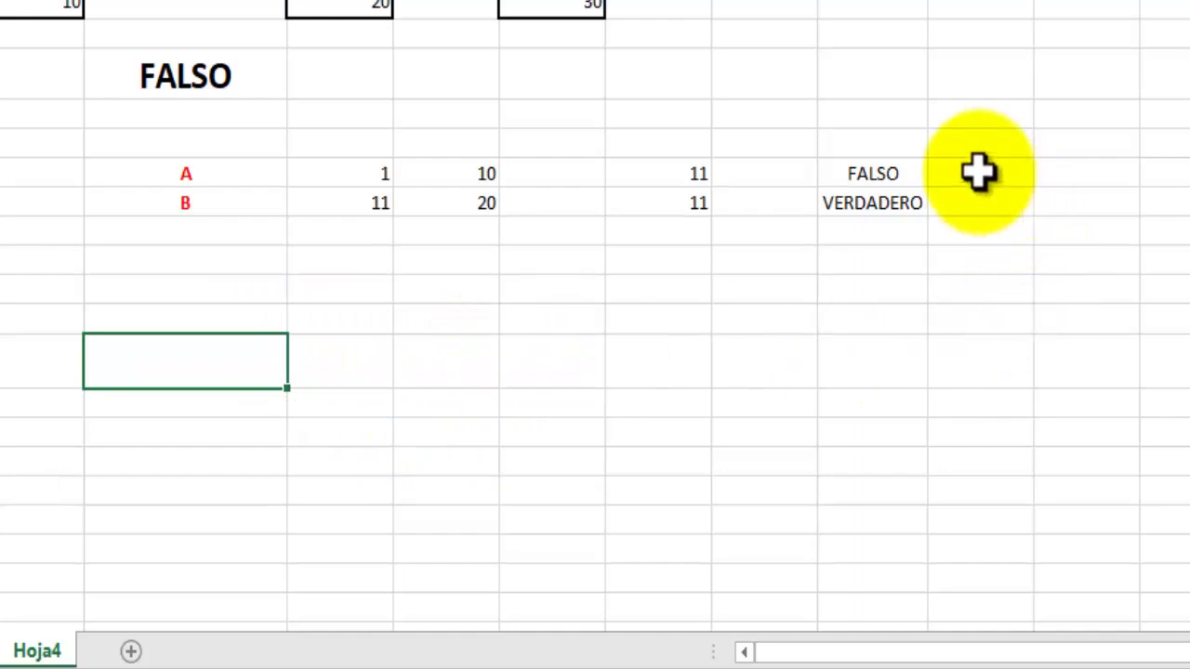
Convert the Y formulas in cells K18 and K19 to plain text by prefixing each with an apostrophe.
left_click(871, 171)
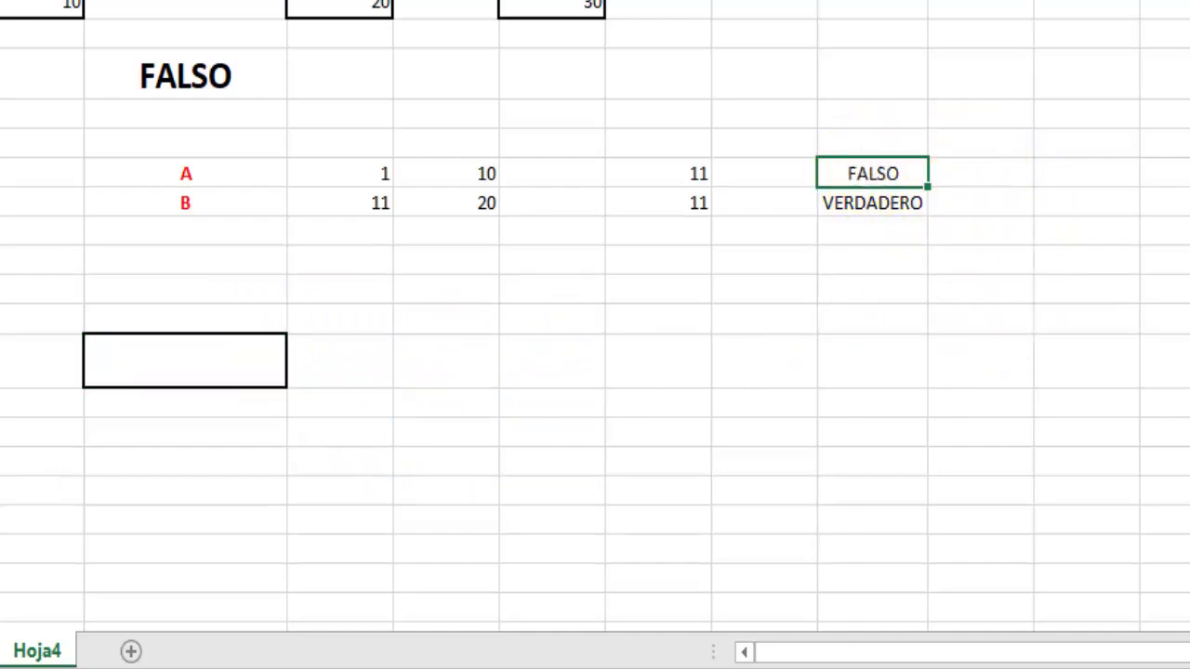
left_click(866, 199)
left_click(864, 177)
left_click(321, 1)
type("'")
key("Return")
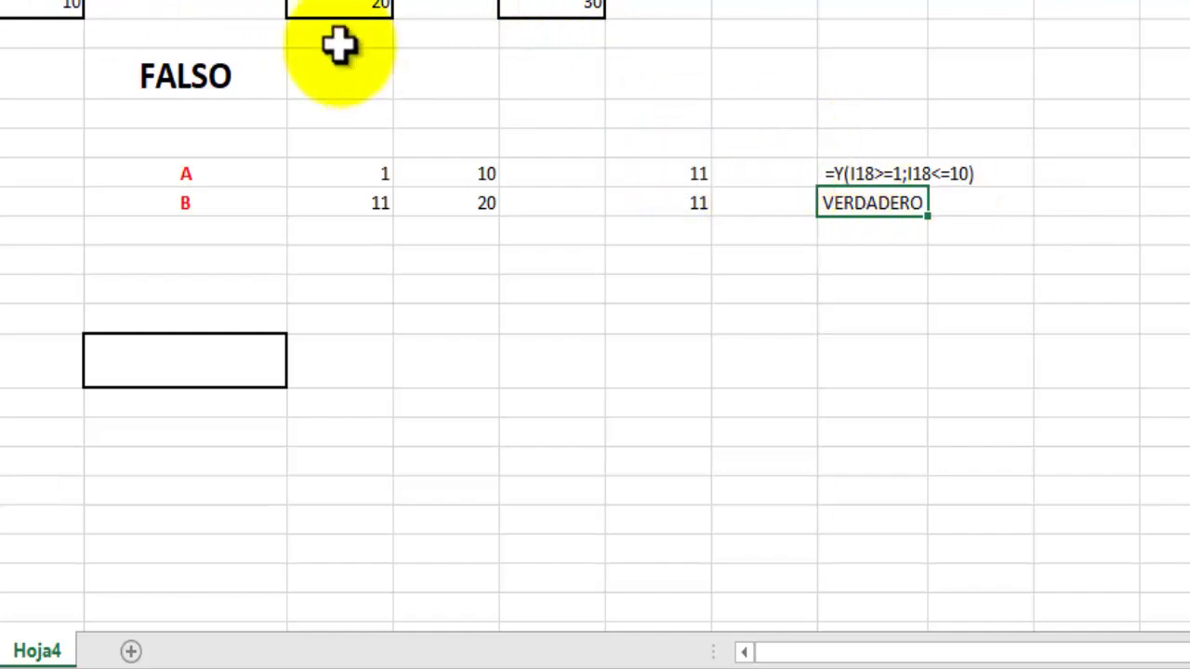
left_click(79, 1)
type("'")
key("Return")
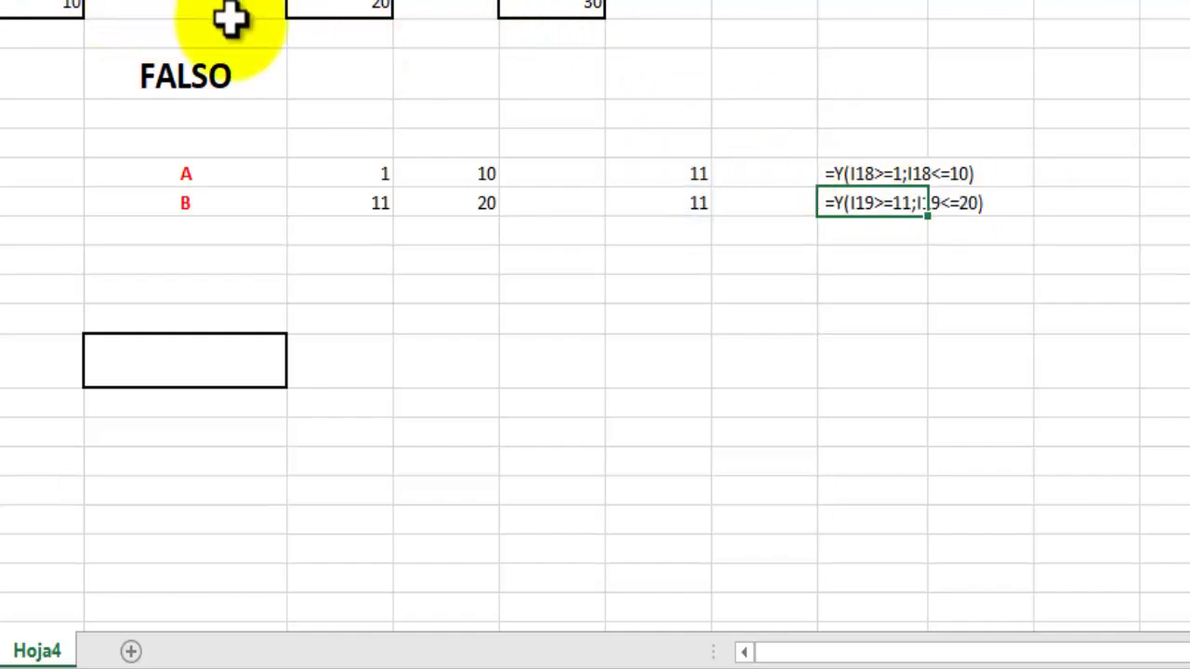
Enlarge the font of the formula texts in cells K18 and K19 by several sizes.
left_click(826, 180)
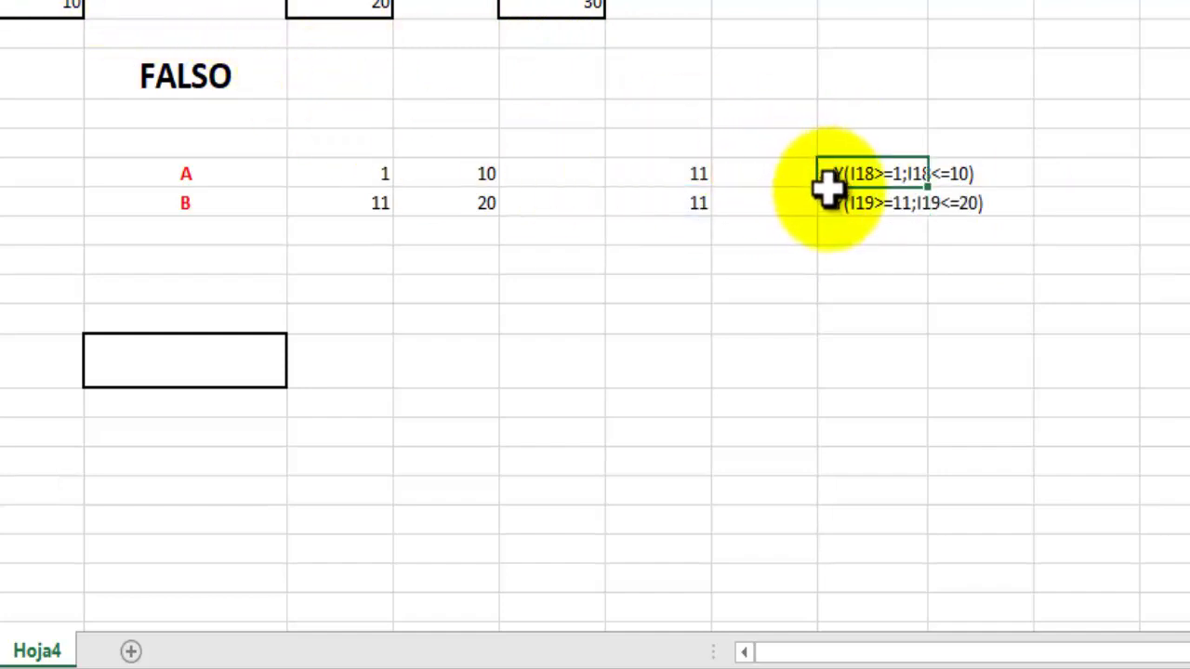
left_click_drag(827, 186, 829, 203)
key("ctrl+shift+greater")
key("ctrl+shift+greater")
key("ctrl+shift+greater")
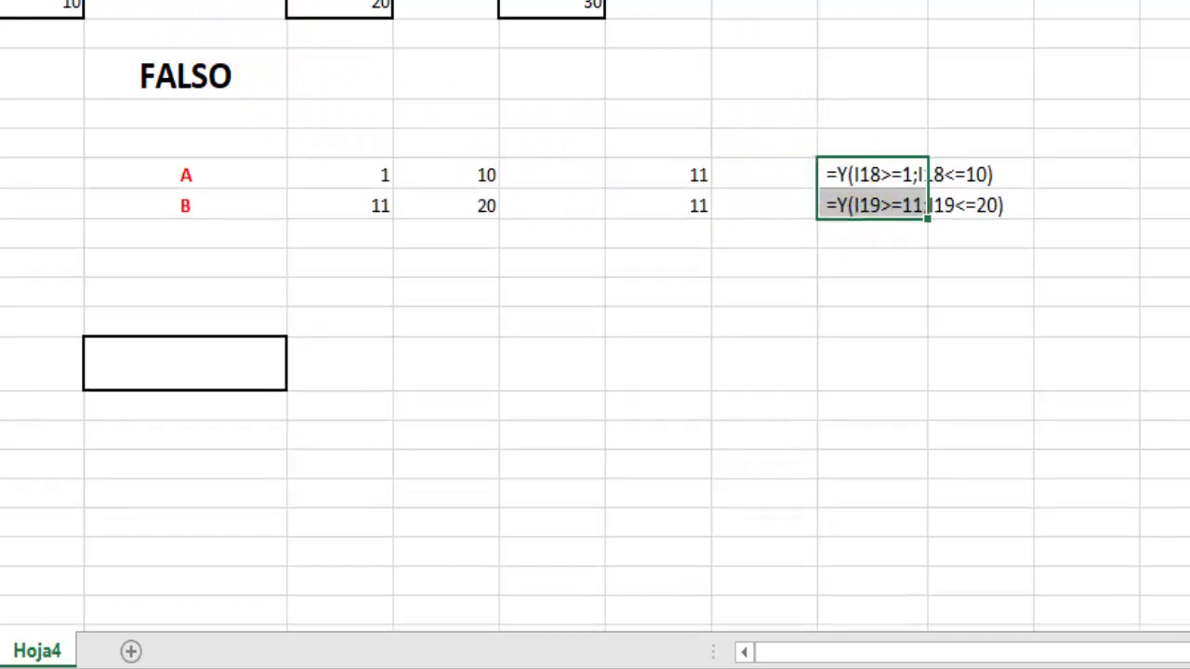
left_click(623, 373)
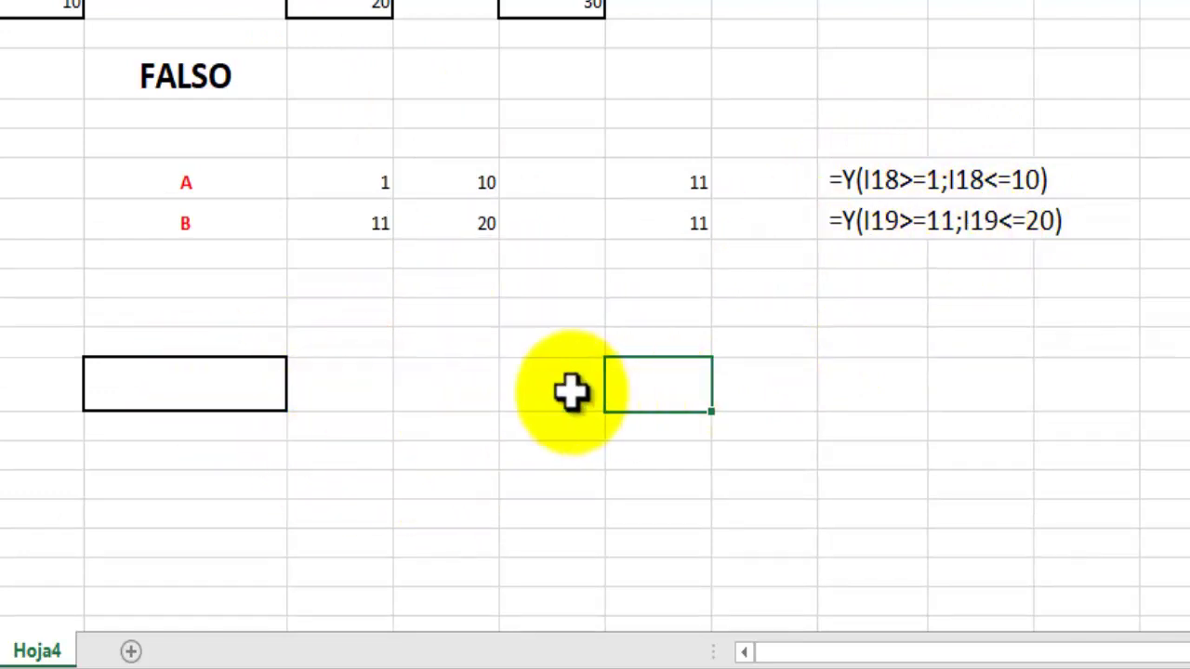
left_click(534, 383)
left_click(459, 381)
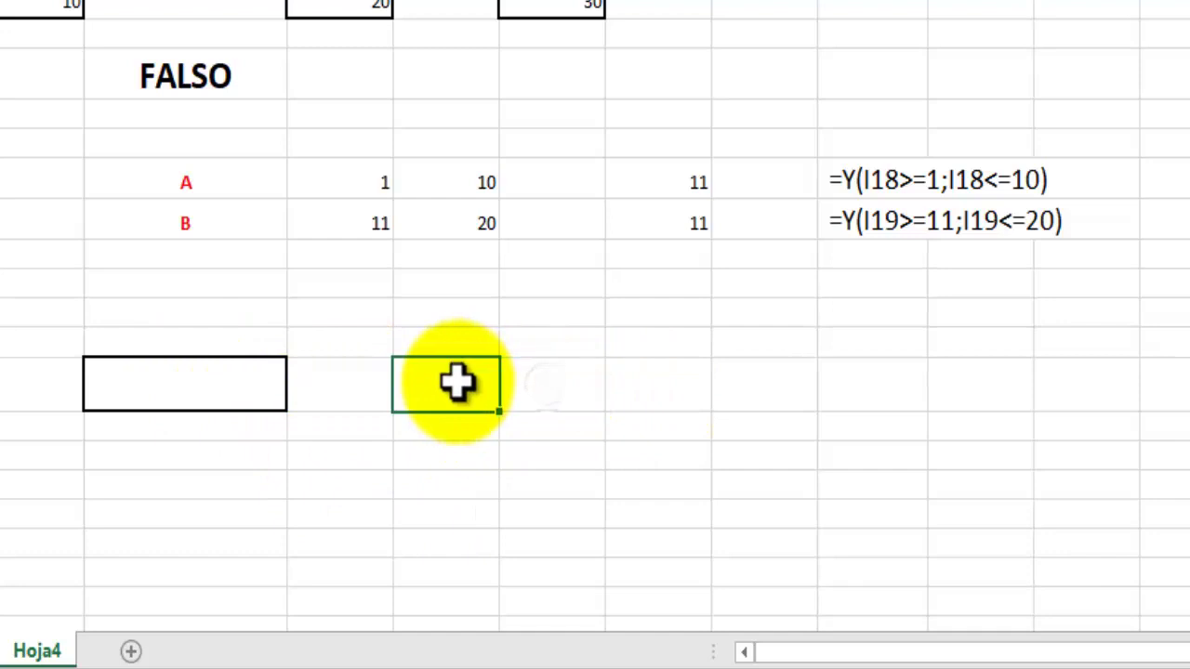
left_click(200, 377)
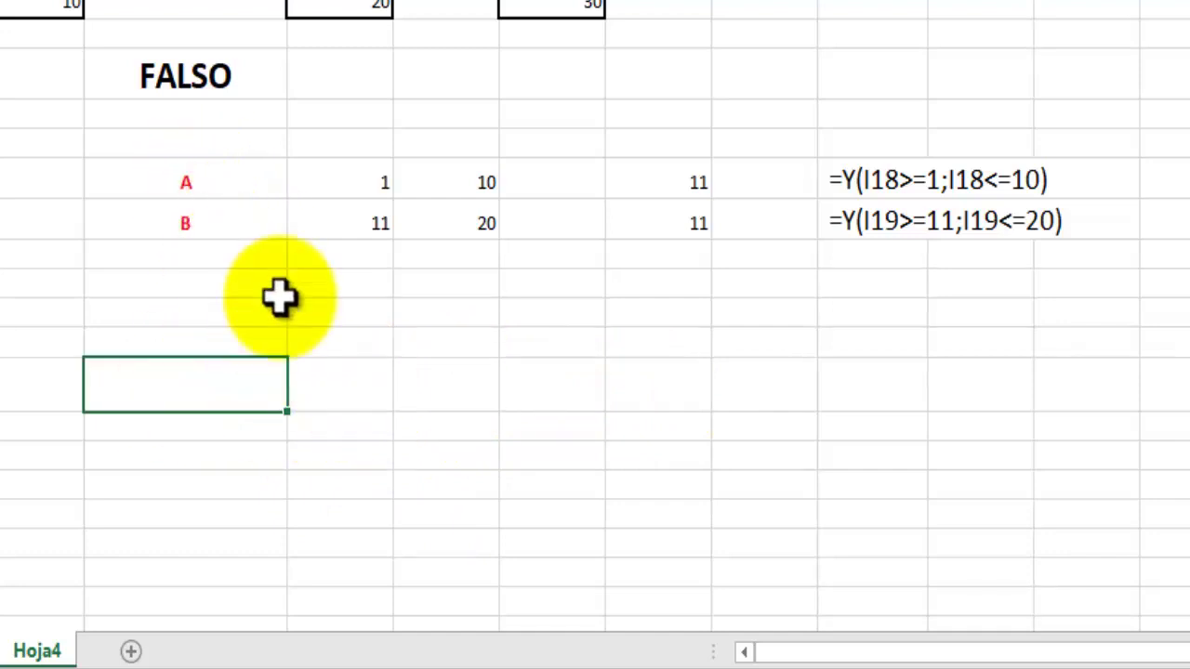
Apply an outside border to cell E24 and enter the label NÚMERO in the adjacent cell D24.
left_click(658, 426)
left_click(181, 391)
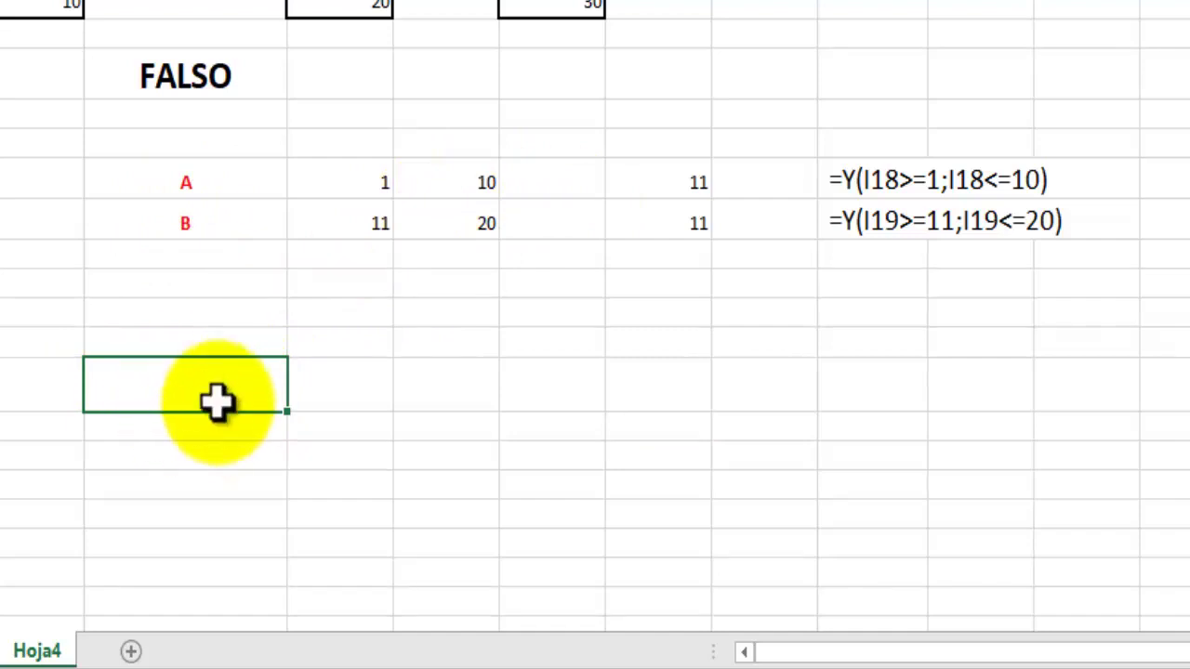
left_click(40, 379)
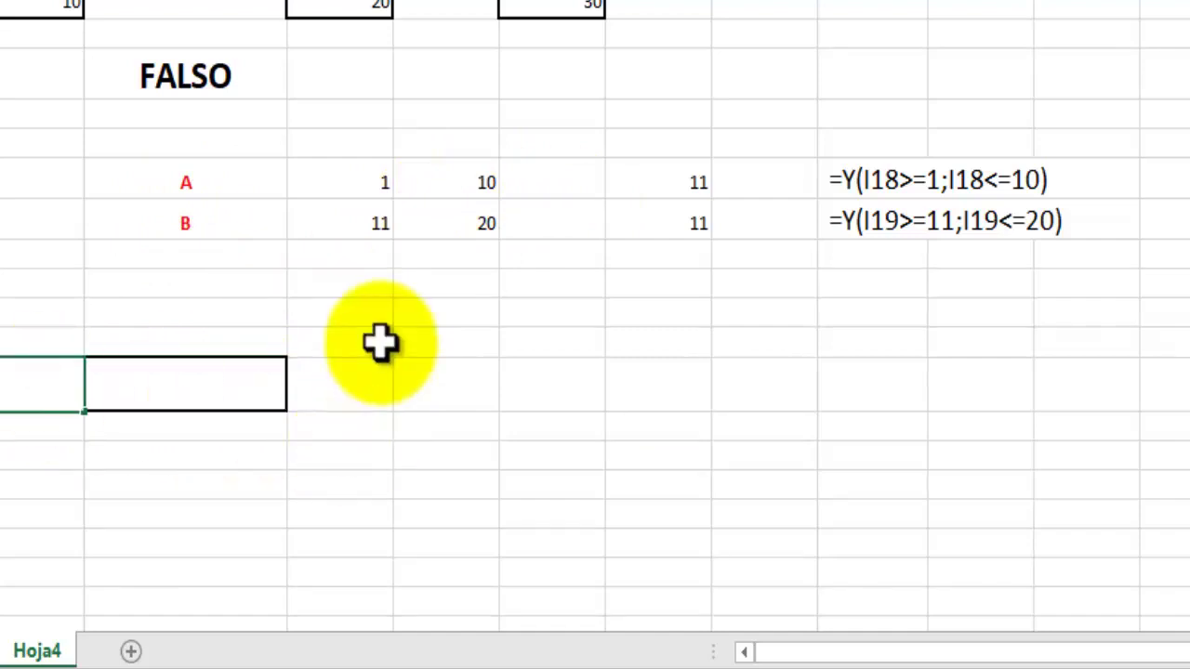
type("NÚME")
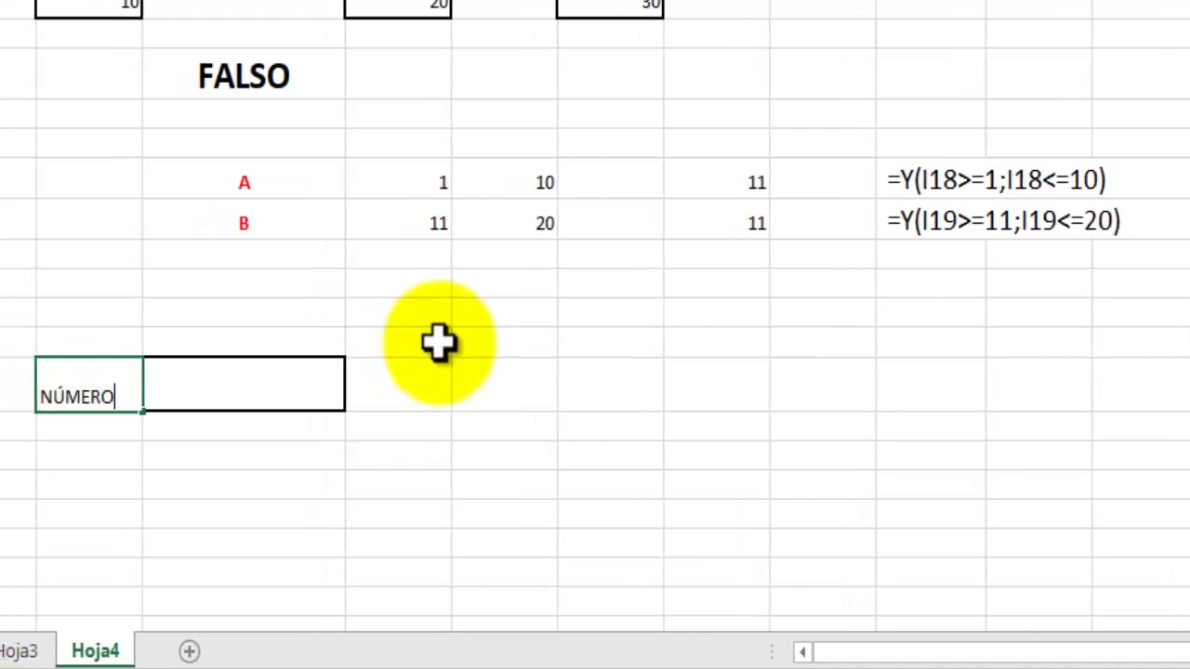
type("RO")
left_click(401, 448)
left_click(269, 390)
Start a SI formula in cell F24 with the logical test Y(E24>=1;E24<=10).
left_click(413, 386)
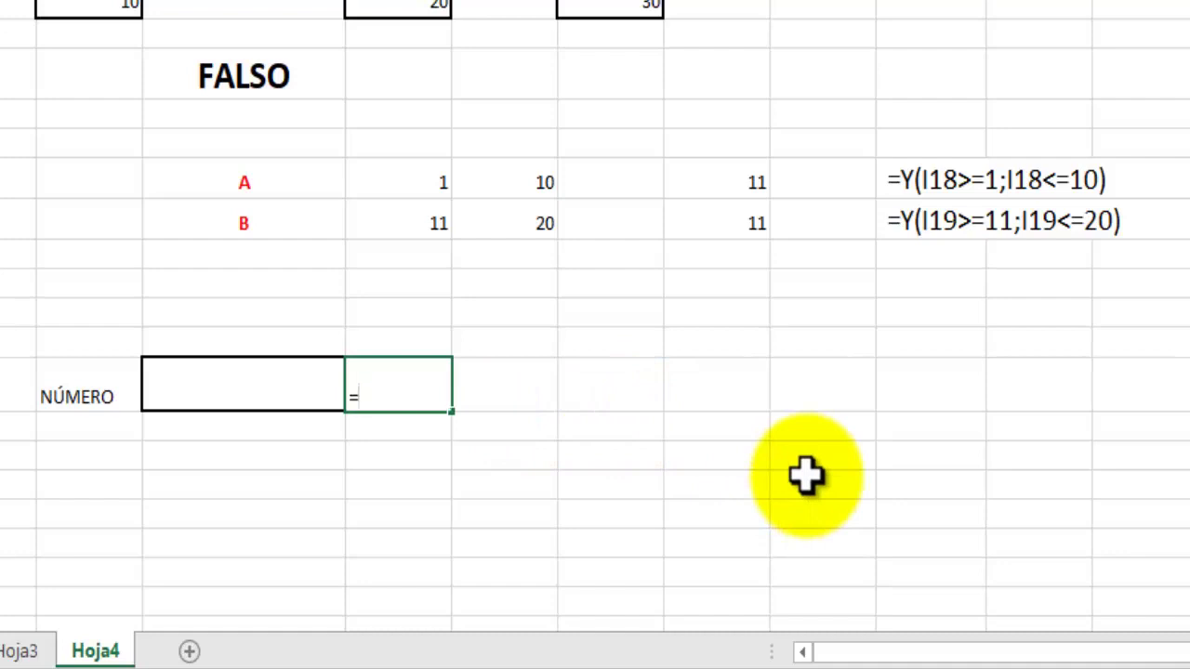
type("=SI(")
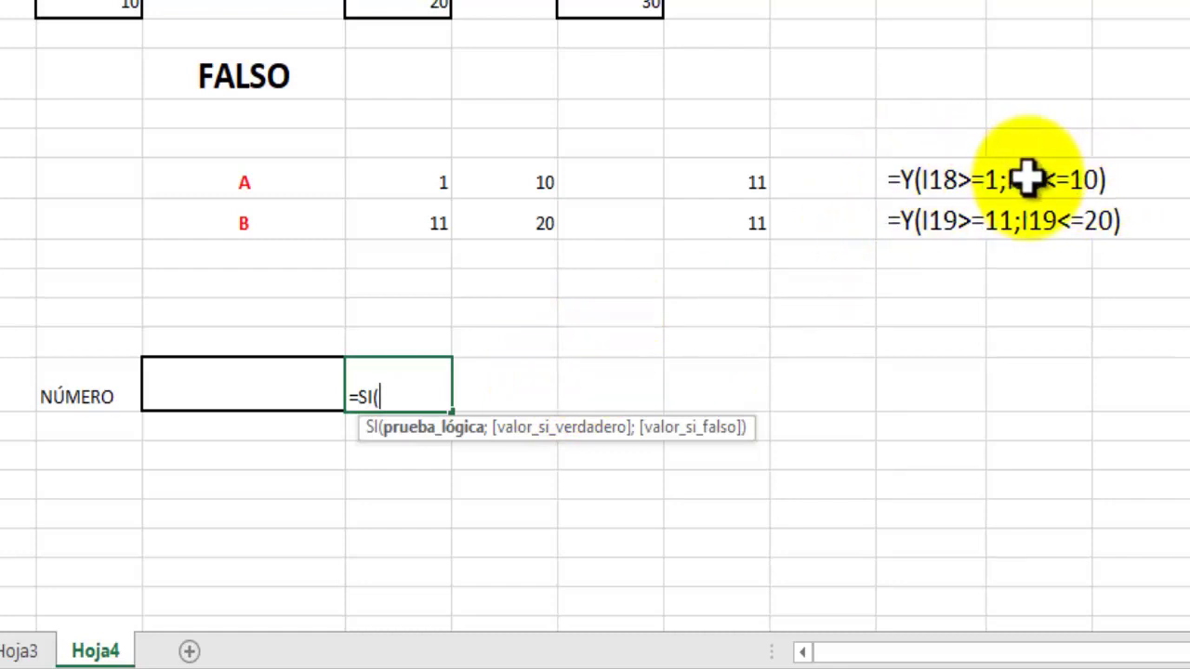
type("Y")
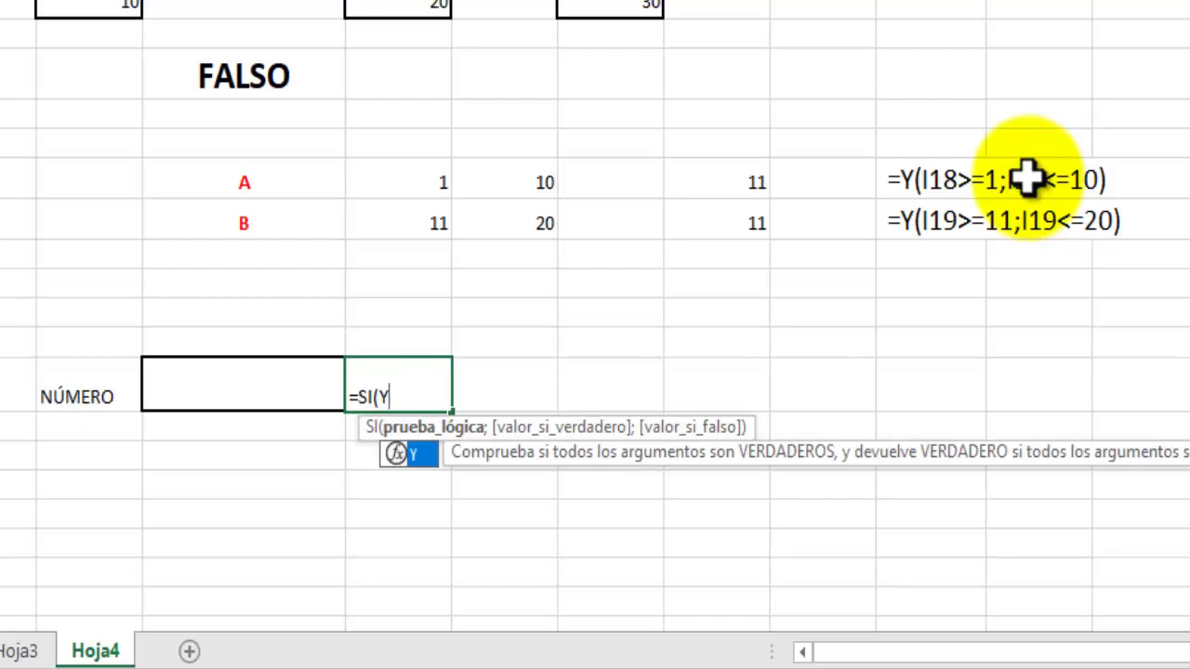
type("(")
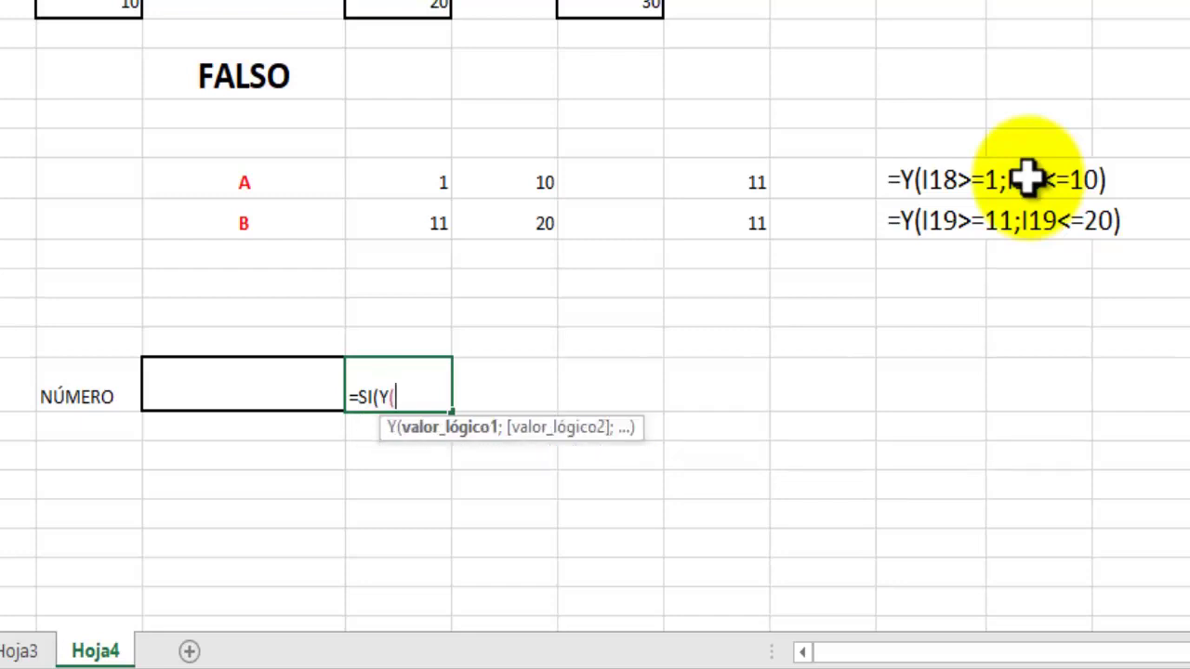
left_click(256, 380)
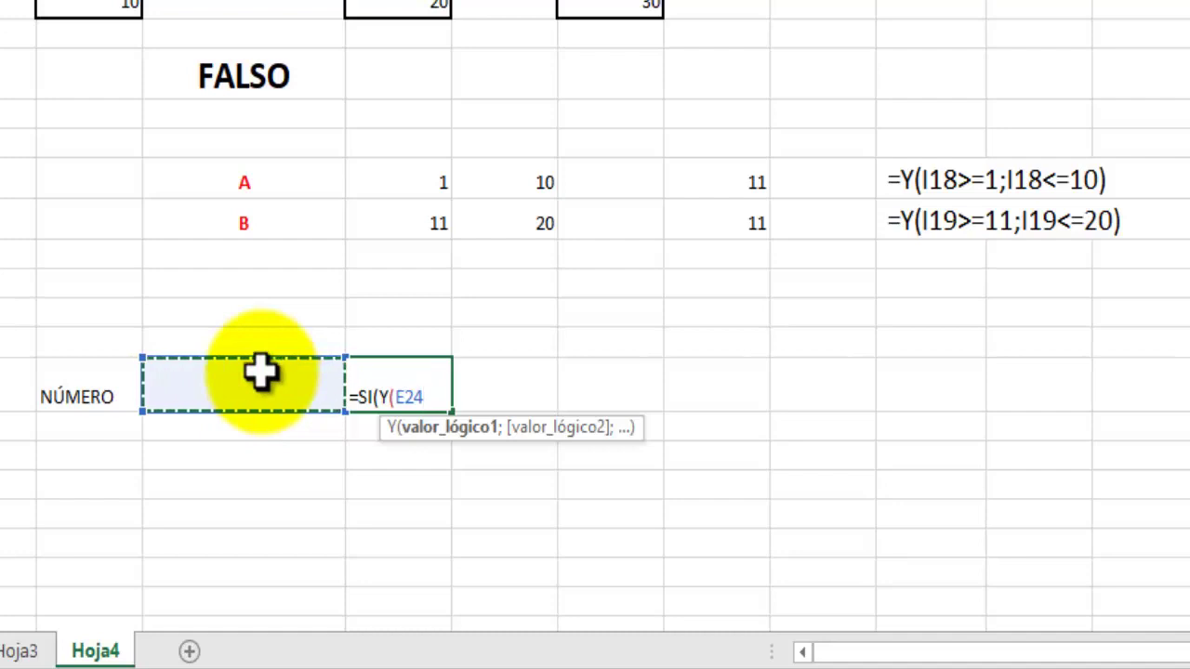
type(">=1")
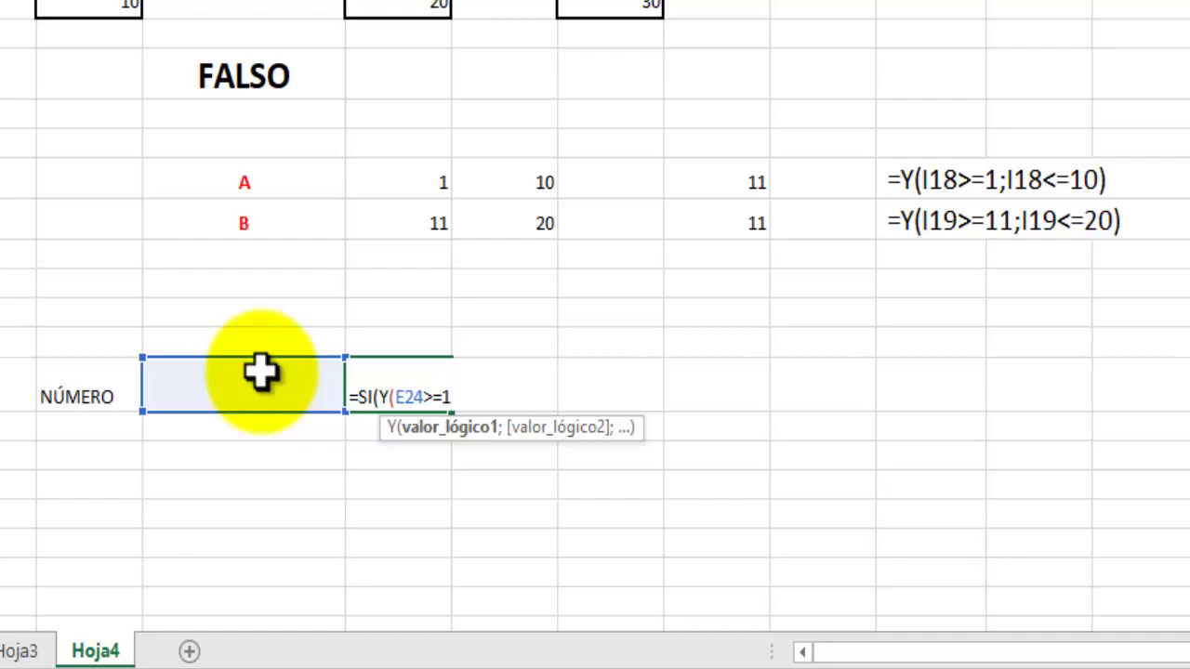
type(";")
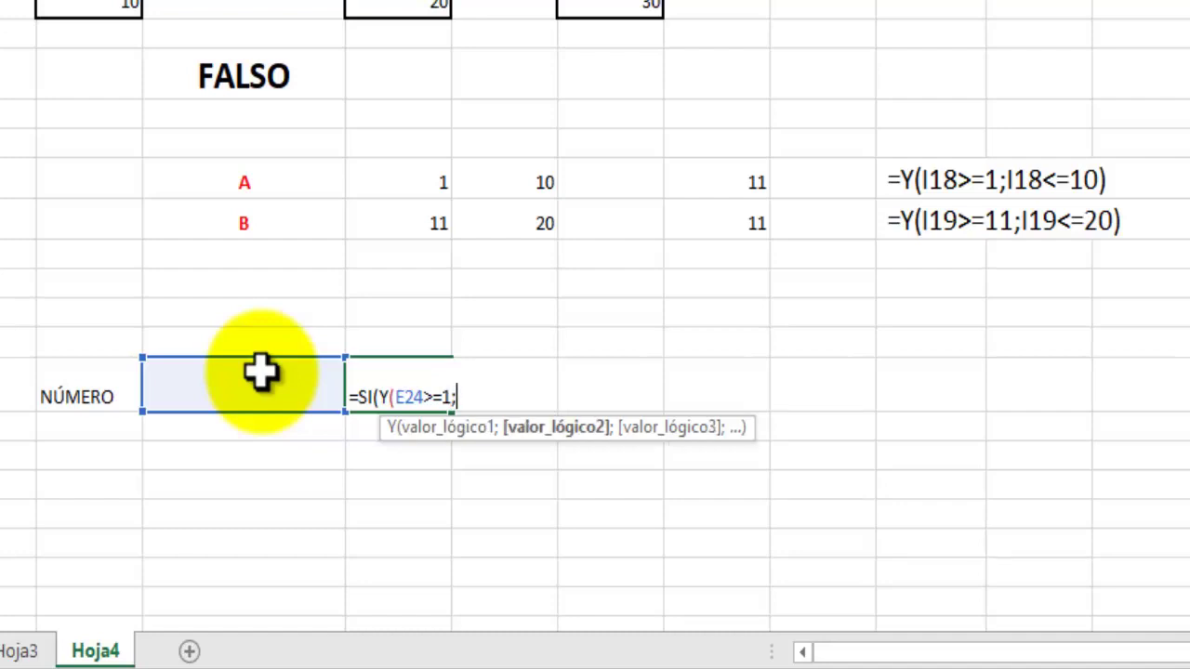
left_click(260, 372)
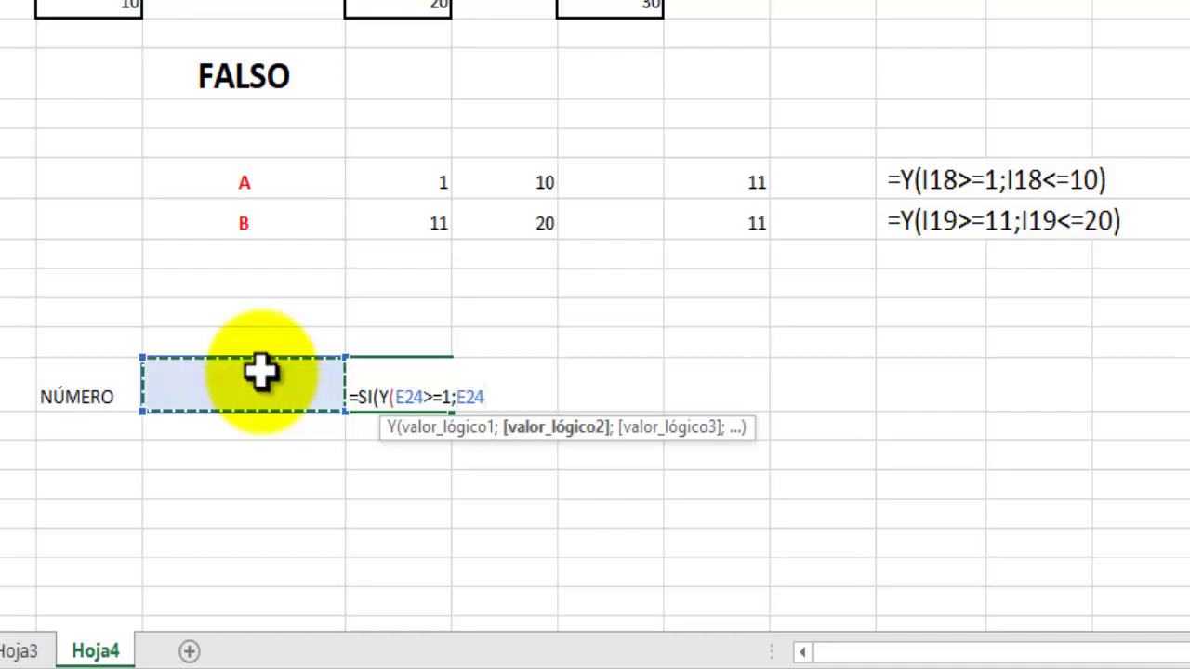
type("<")
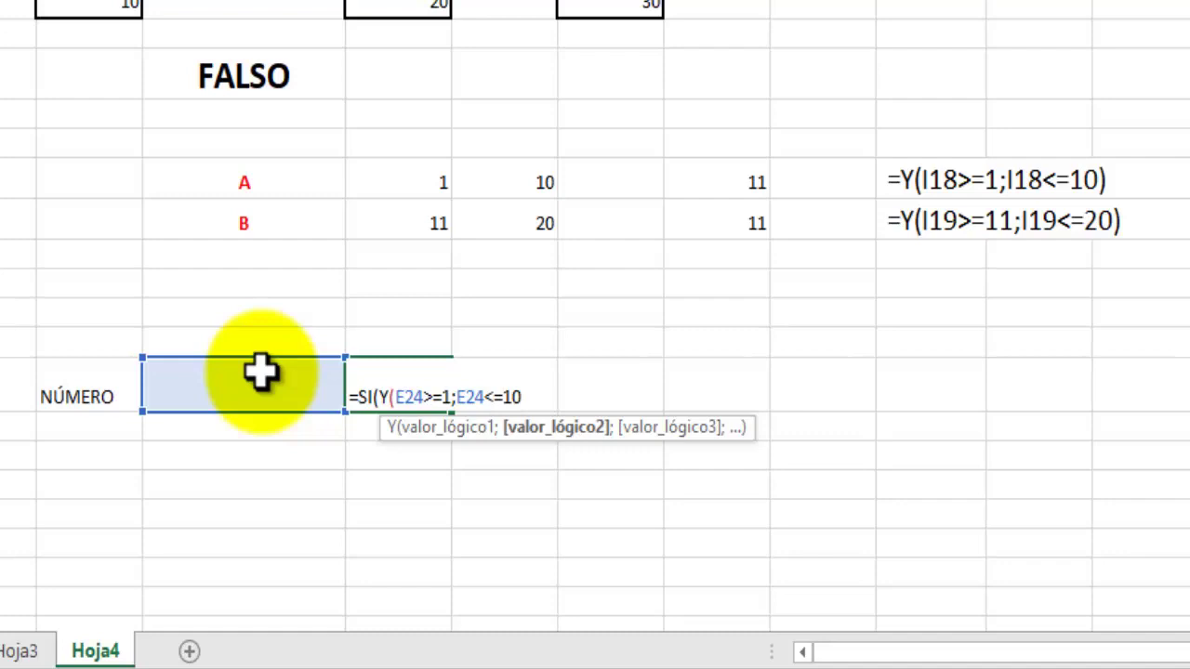
type("=10)")
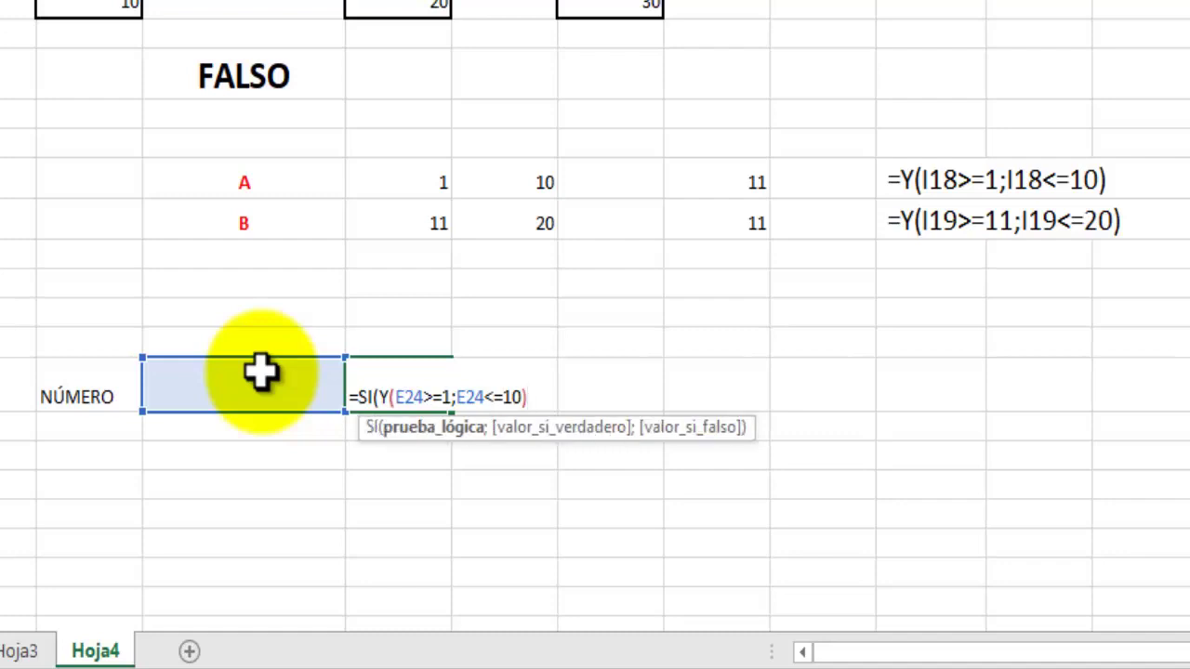
Set "A" as the formula's value if true and open a nested SI( as its value if false.
type(";\"A")
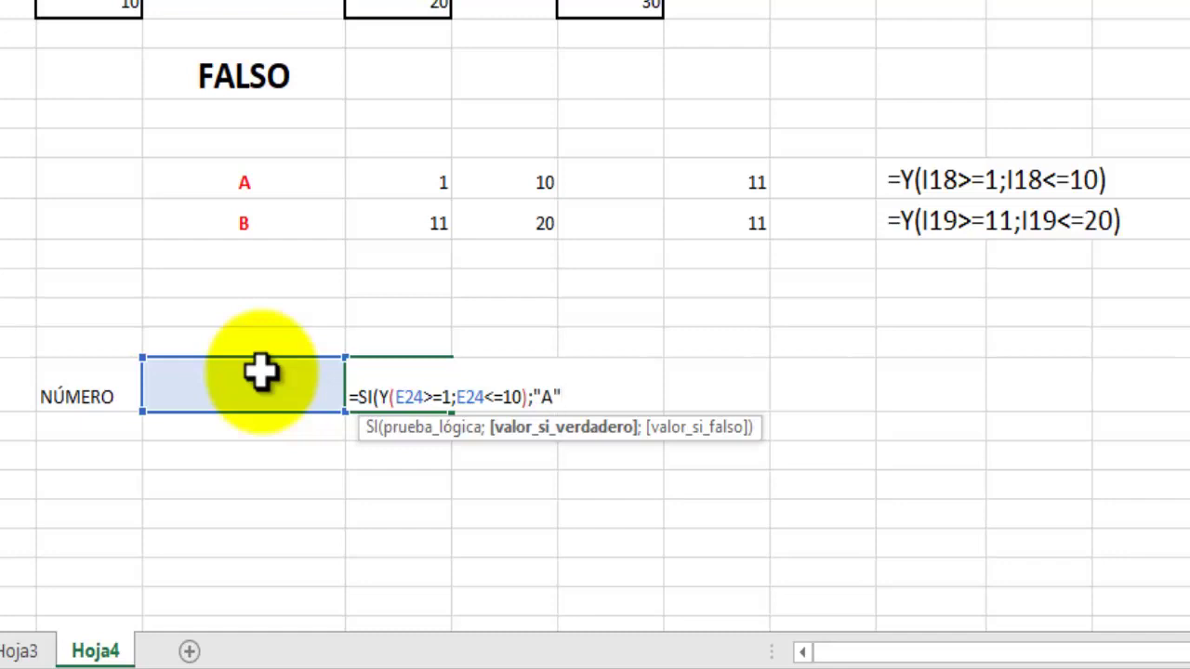
type("\";")
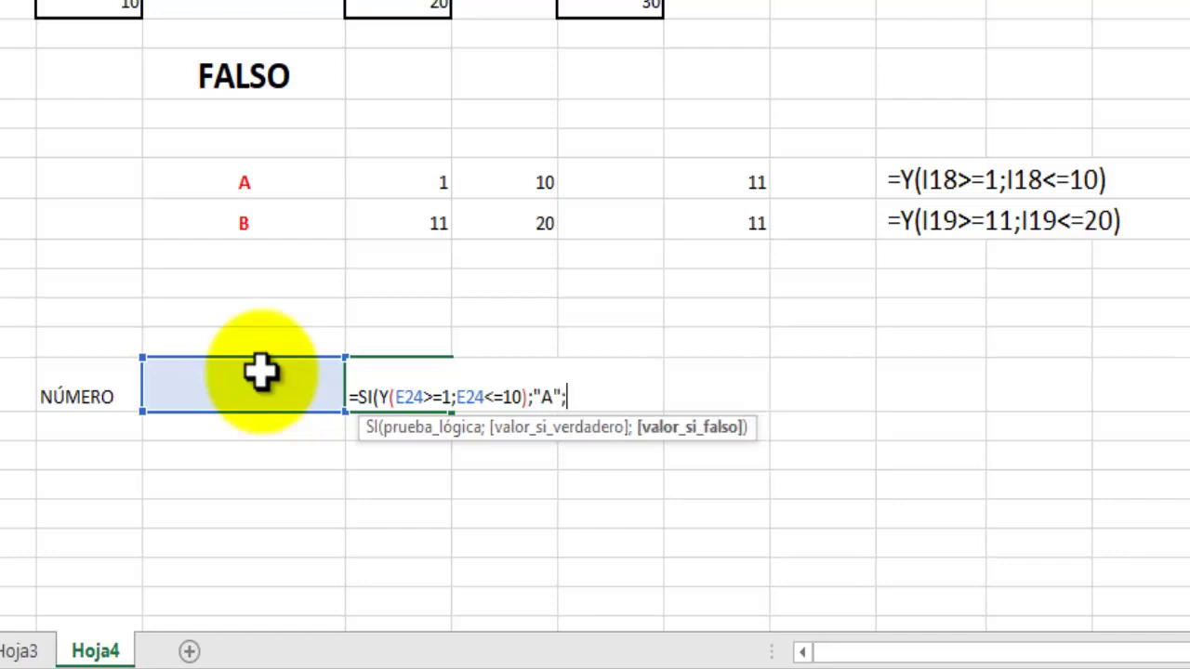
type("SI(")
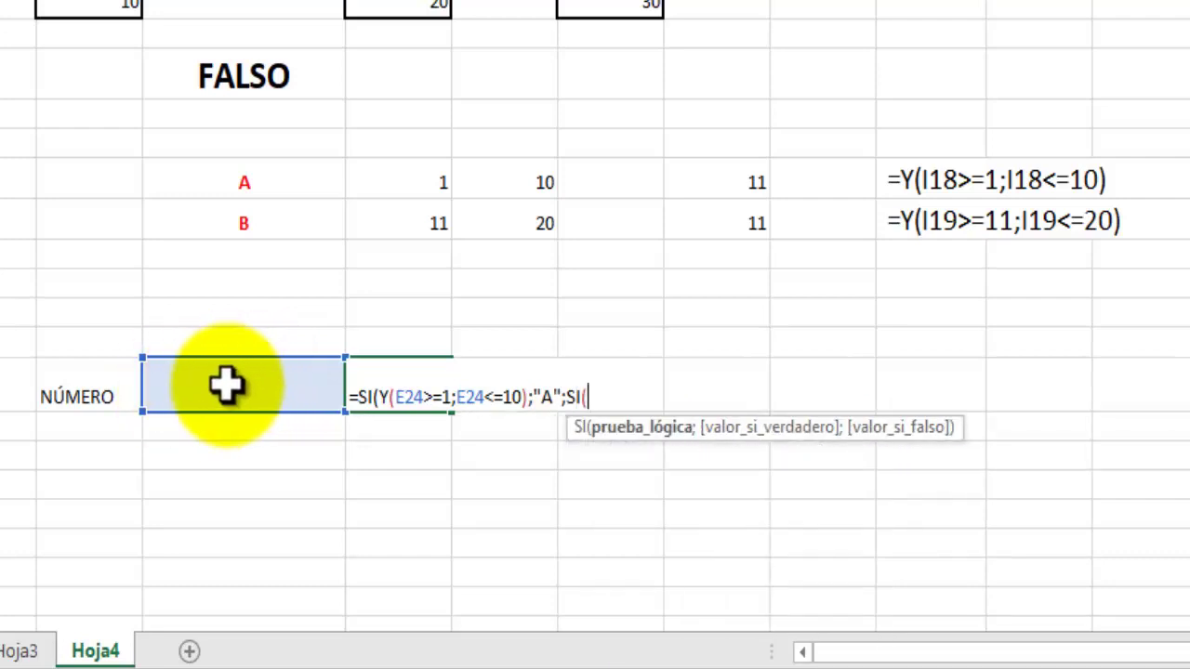
left_click(227, 384)
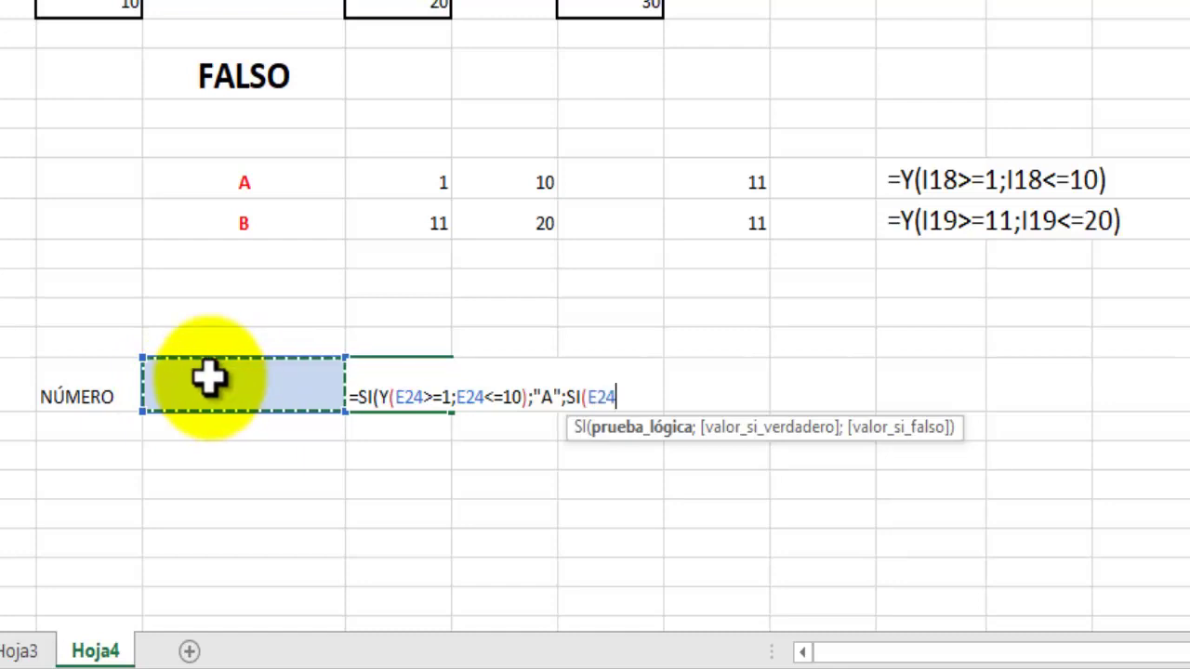
key("BackSpace")
key("BackSpace")
key("BackSpace")
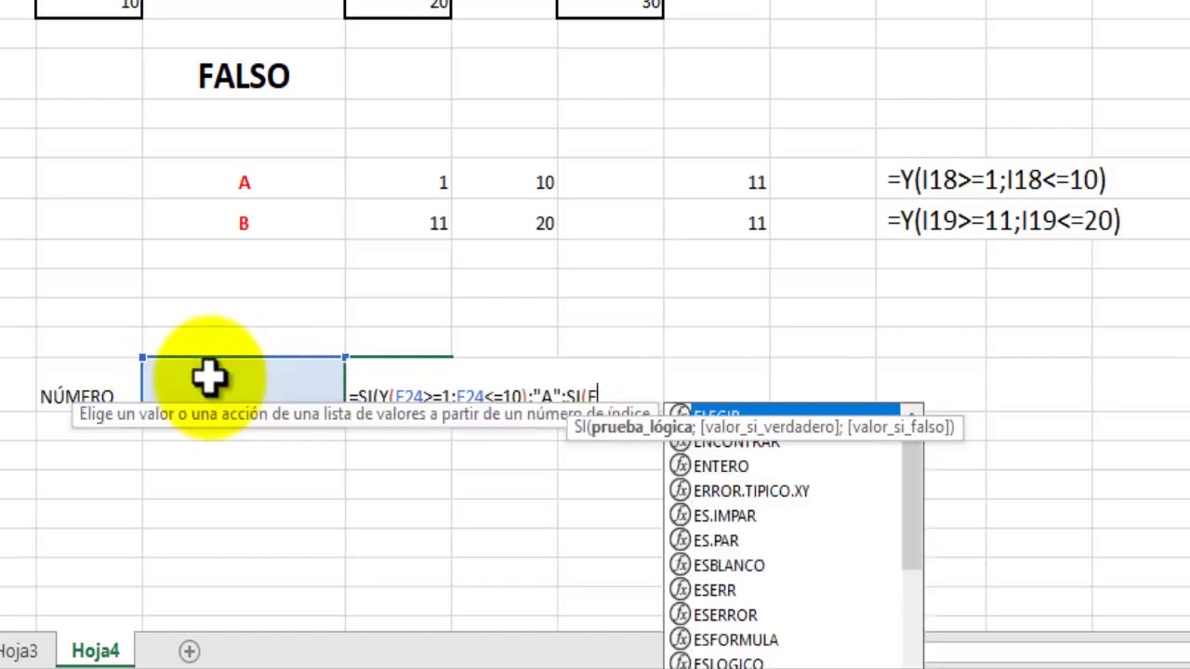
Add Y(E24>=11;E24<=20) as the logical test of the nested SI function.
type("Y")
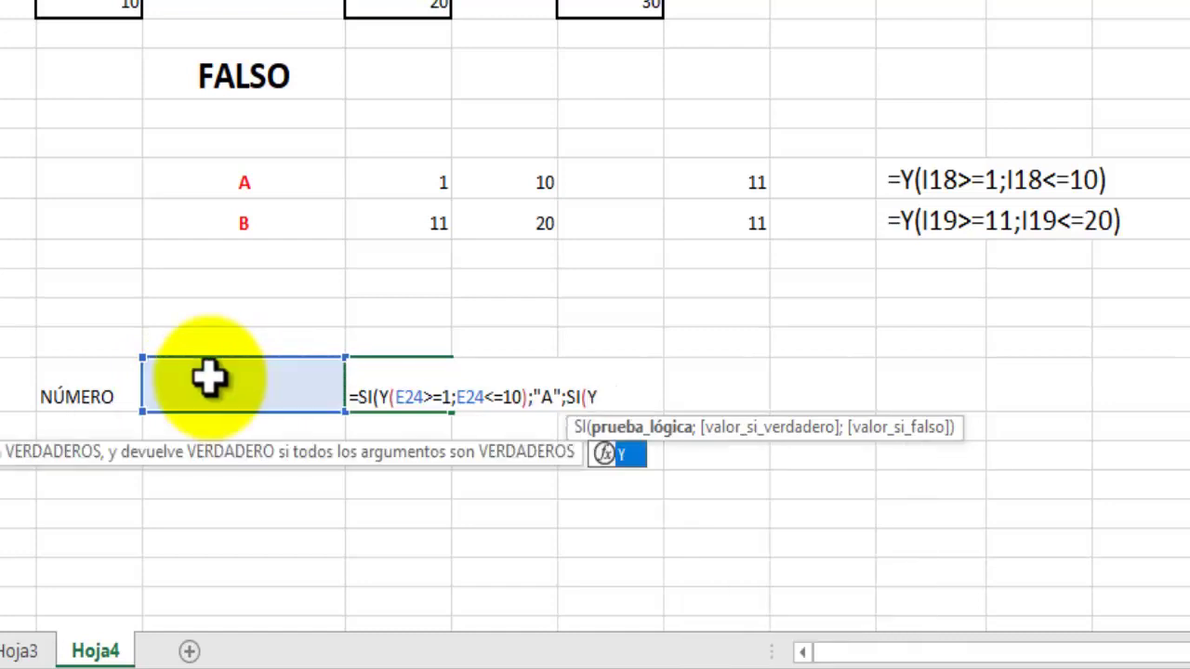
type("(")
left_click(251, 385)
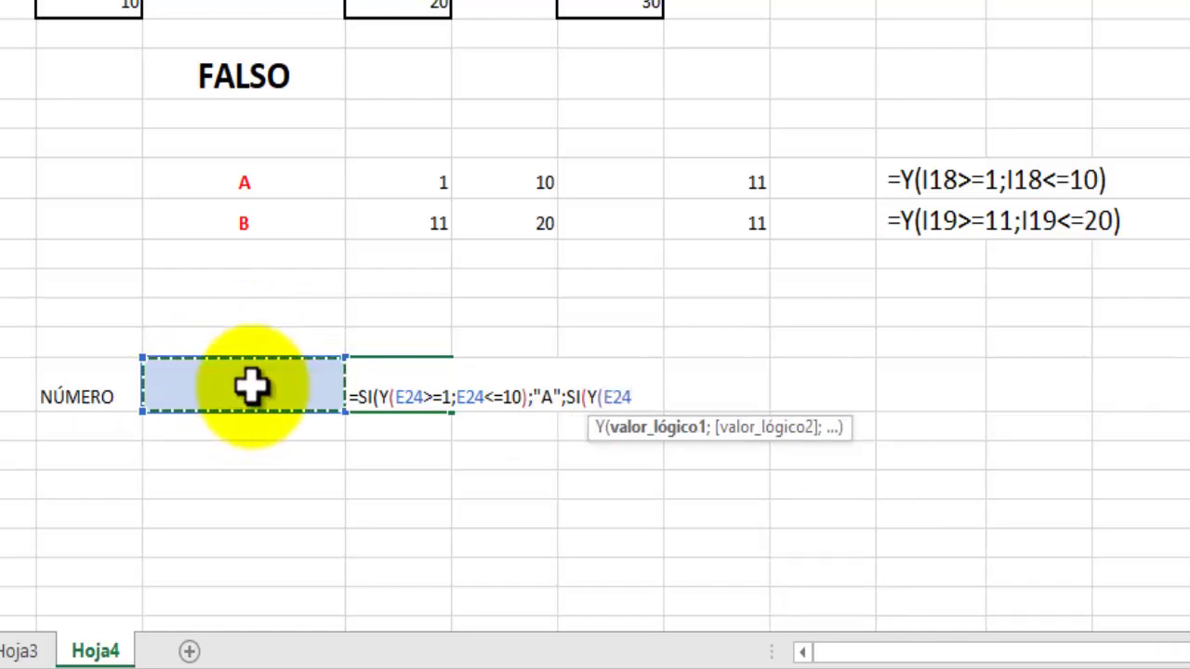
type(">=11")
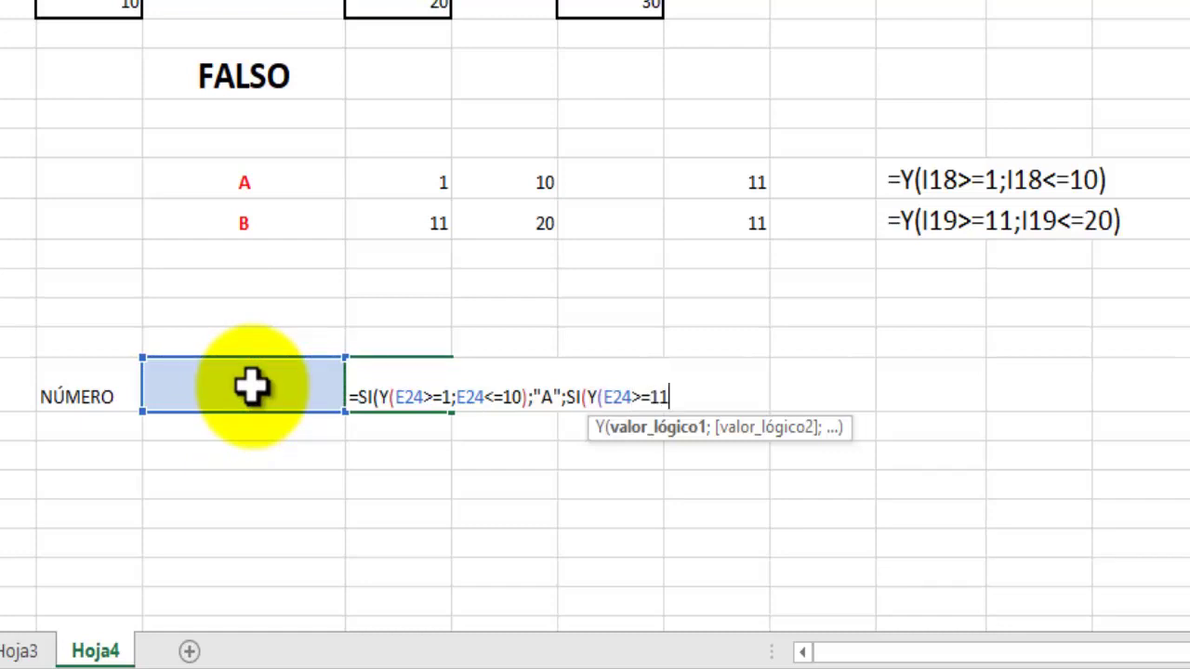
type(";")
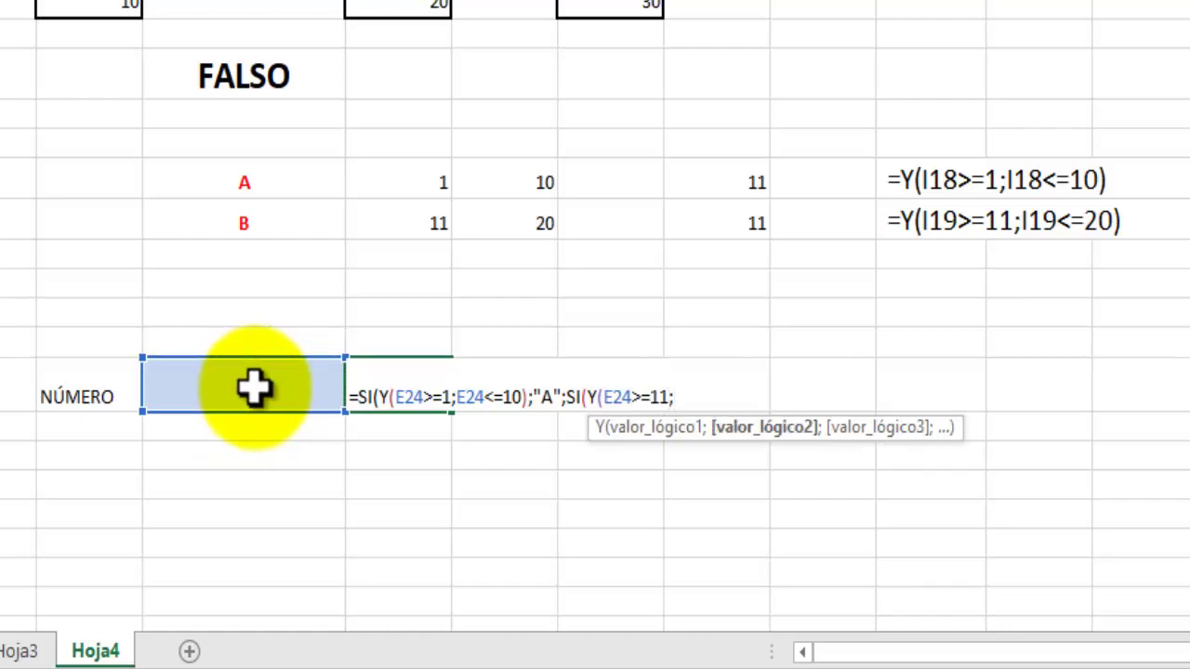
left_click(271, 396)
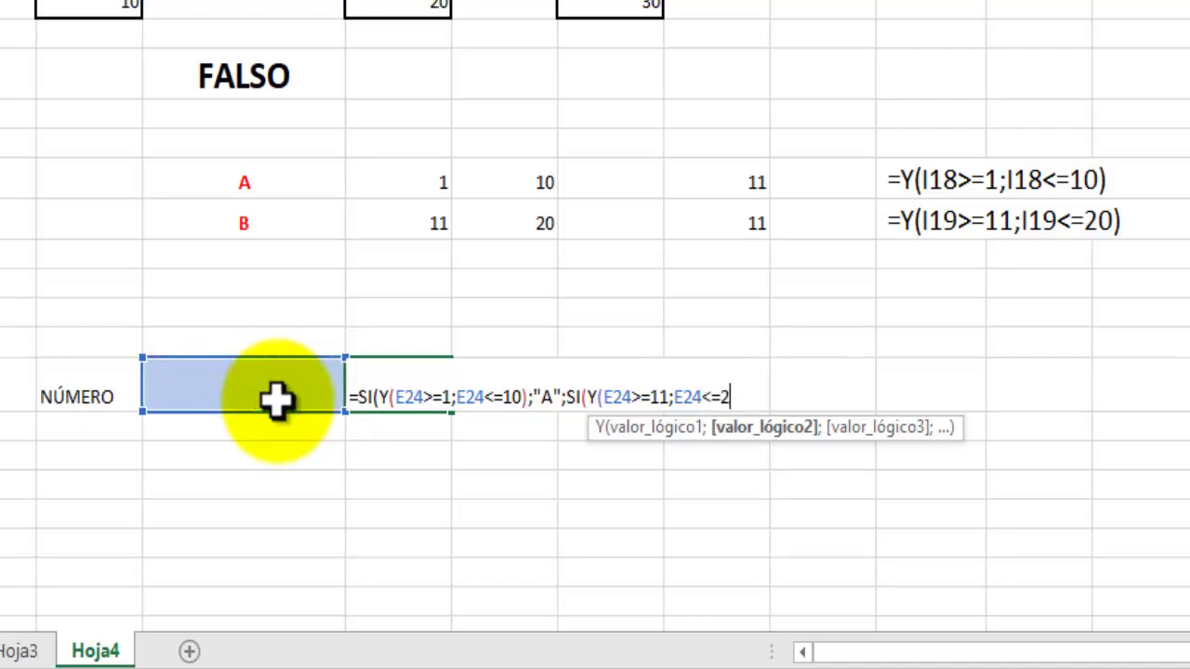
type("0)")
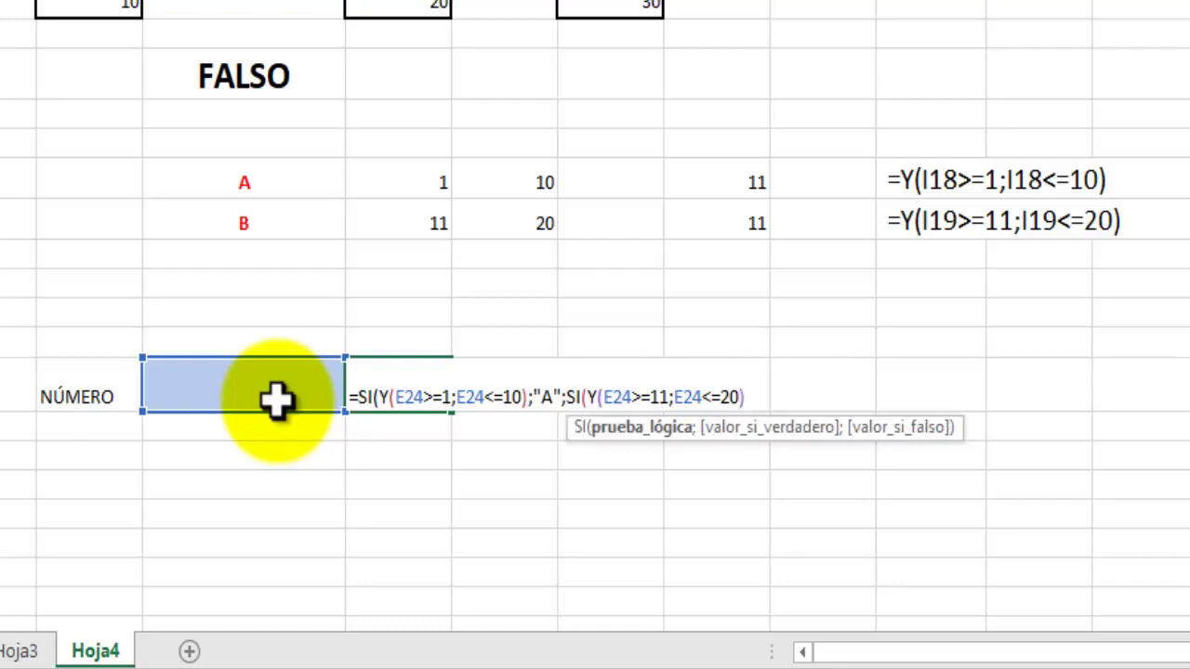
Set "B" as the nested SI's value if true and enter the formula, accepting the proposed closing-parenthesis correction.
type(";")
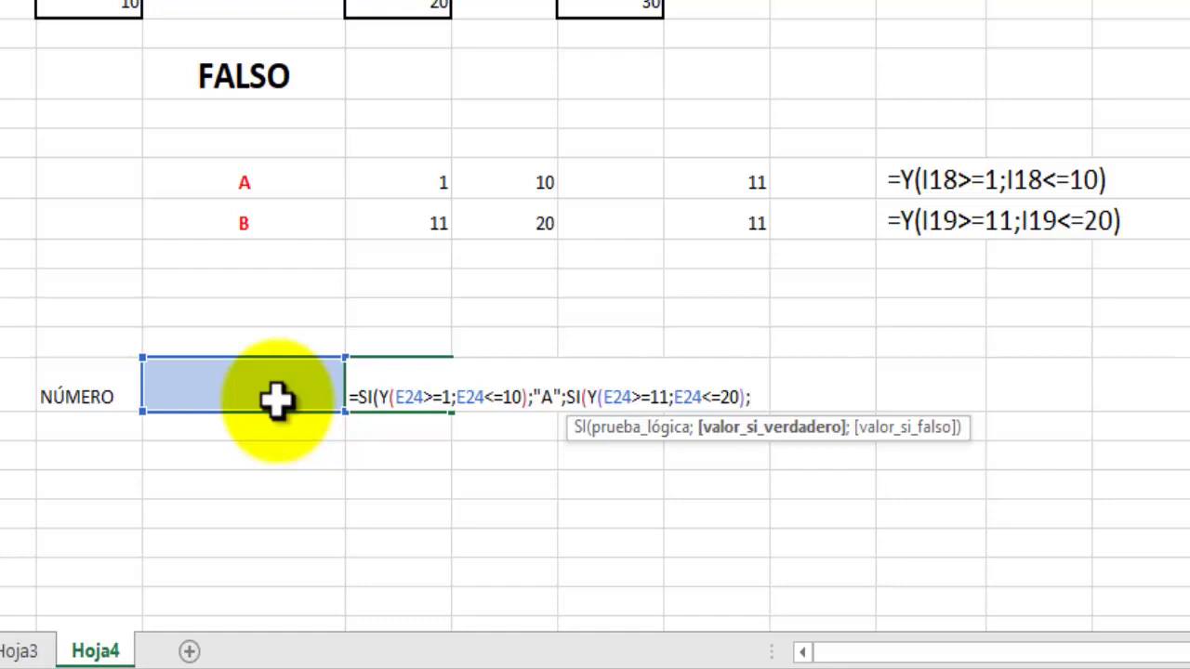
type("\"B\")")
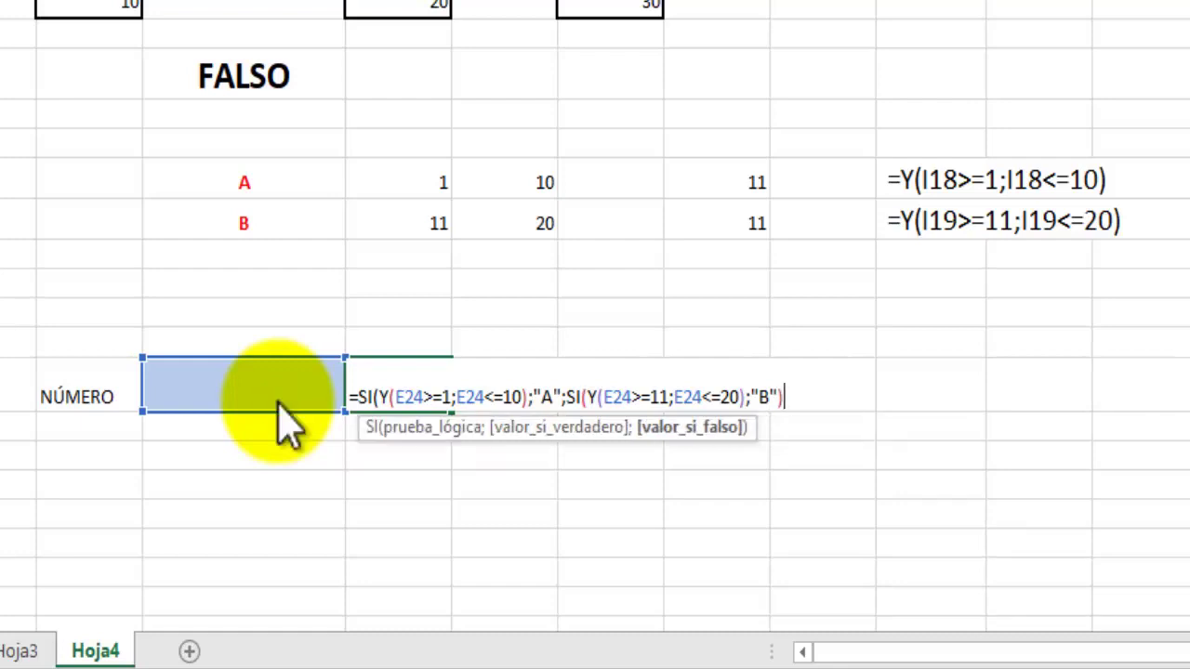
key("Return")
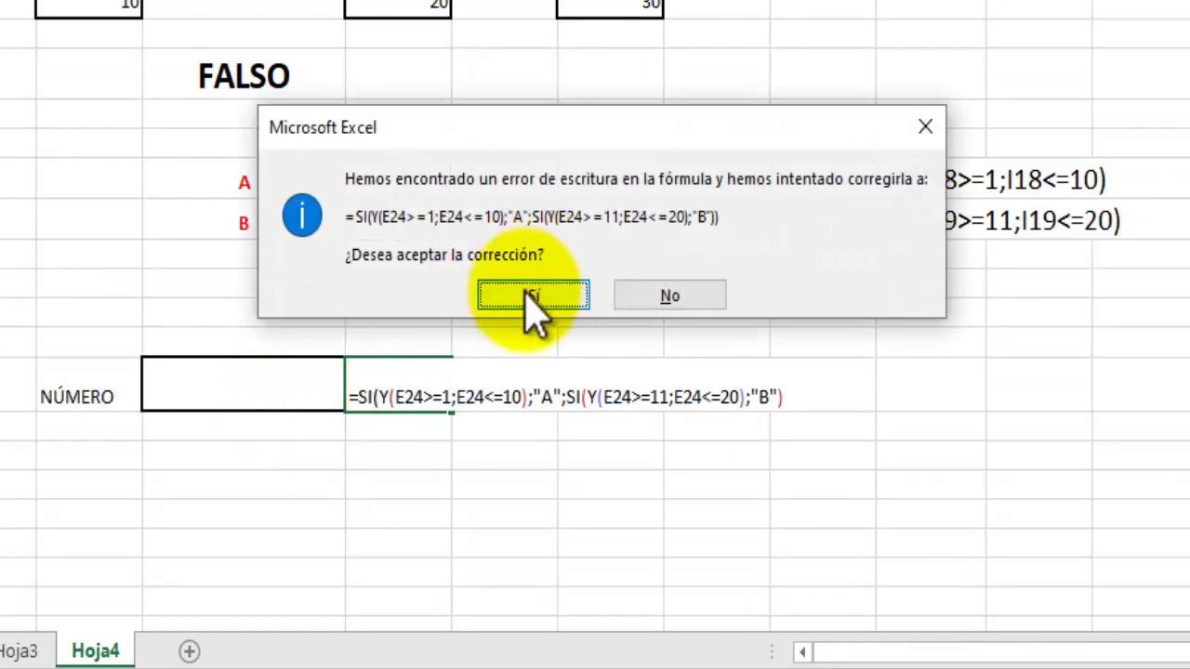
left_click(531, 296)
Enter 6 in the bordered number cell E24 to test the nested SI formula.
left_click(385, 563)
left_click(391, 401)
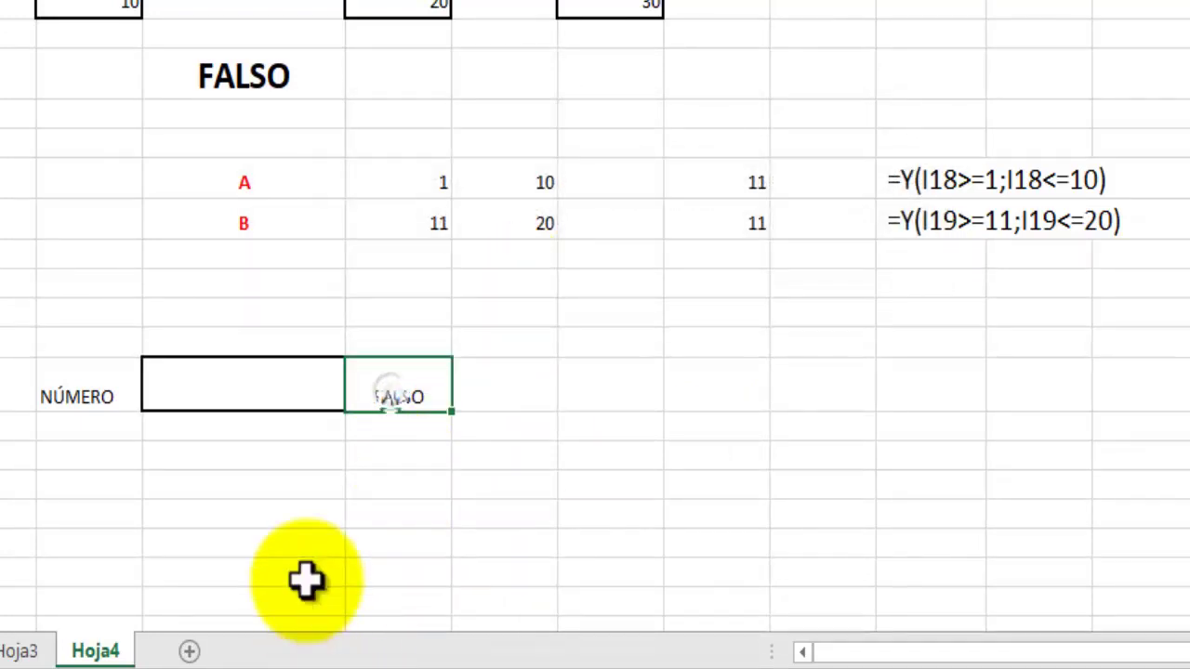
left_click(252, 383)
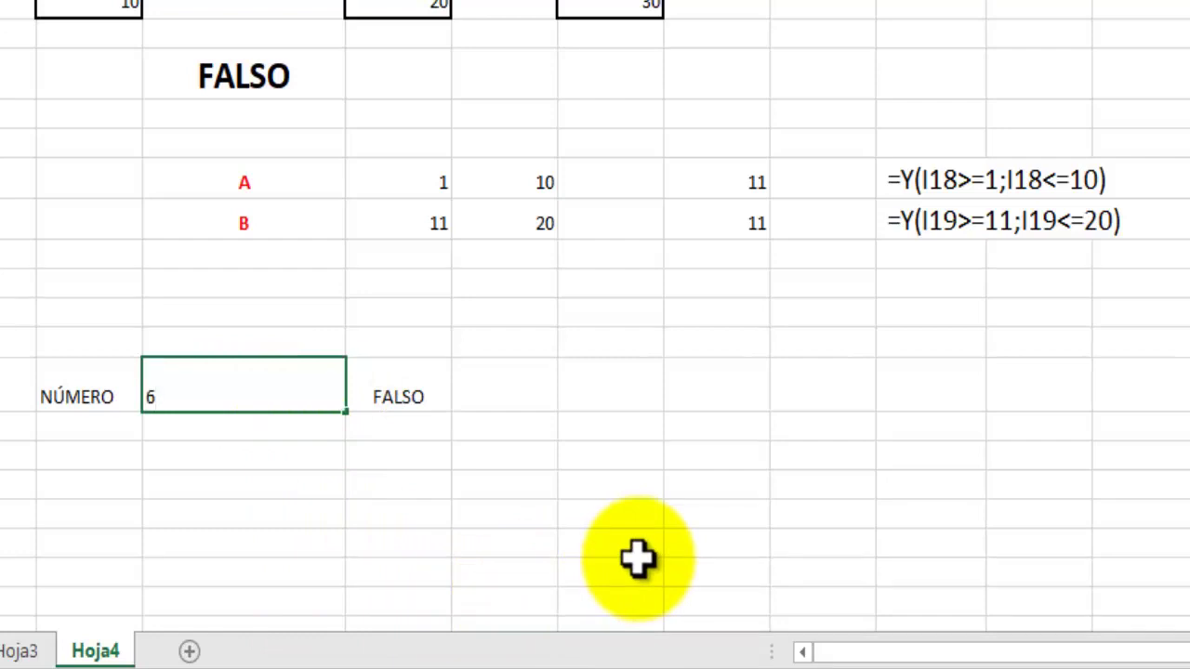
key("Return")
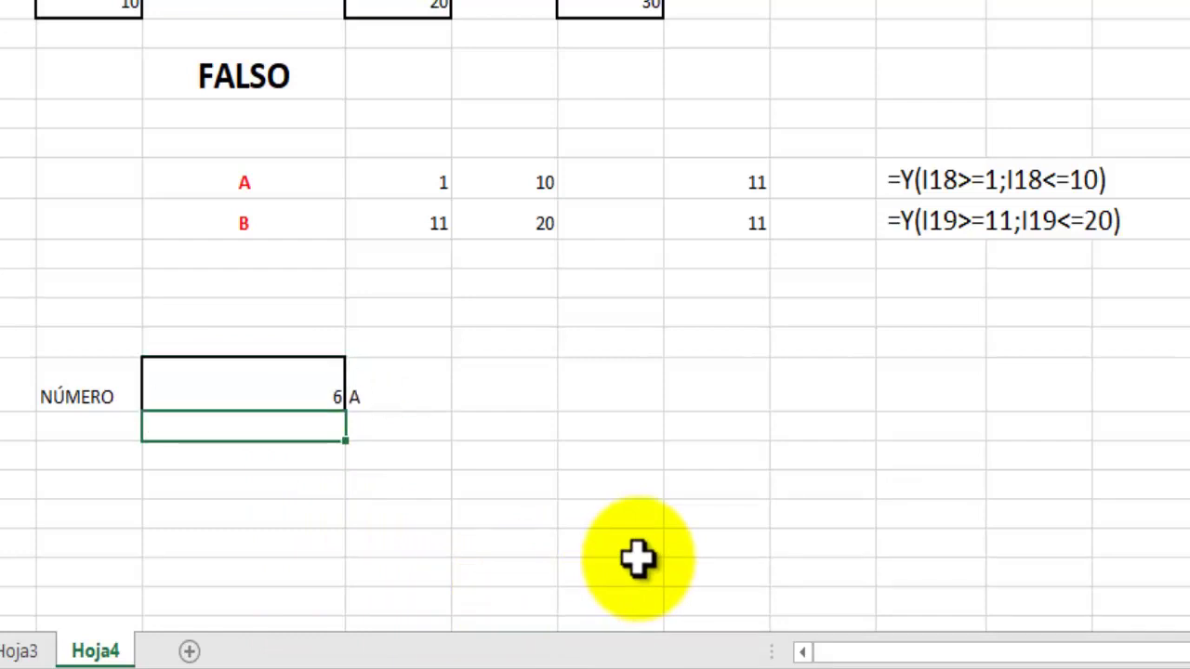
Format the result in F24 as larger, bold, red, centred text, and centre the number in E24 horizontally and vertically.
left_click(425, 402)
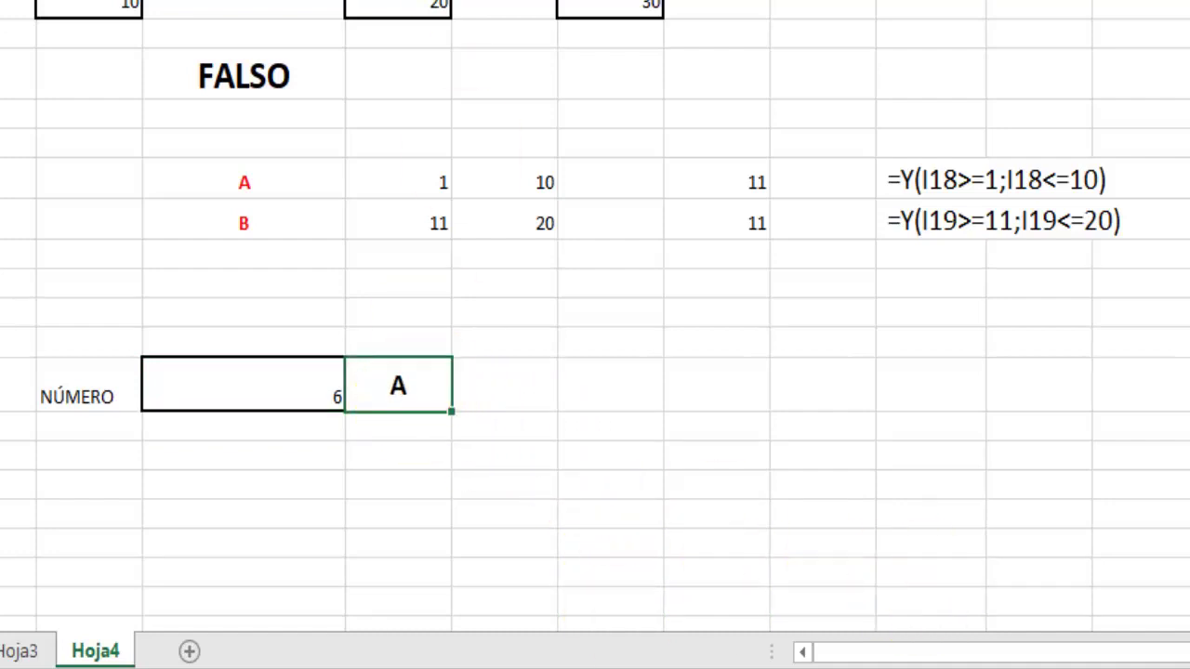
left_click(777, 542)
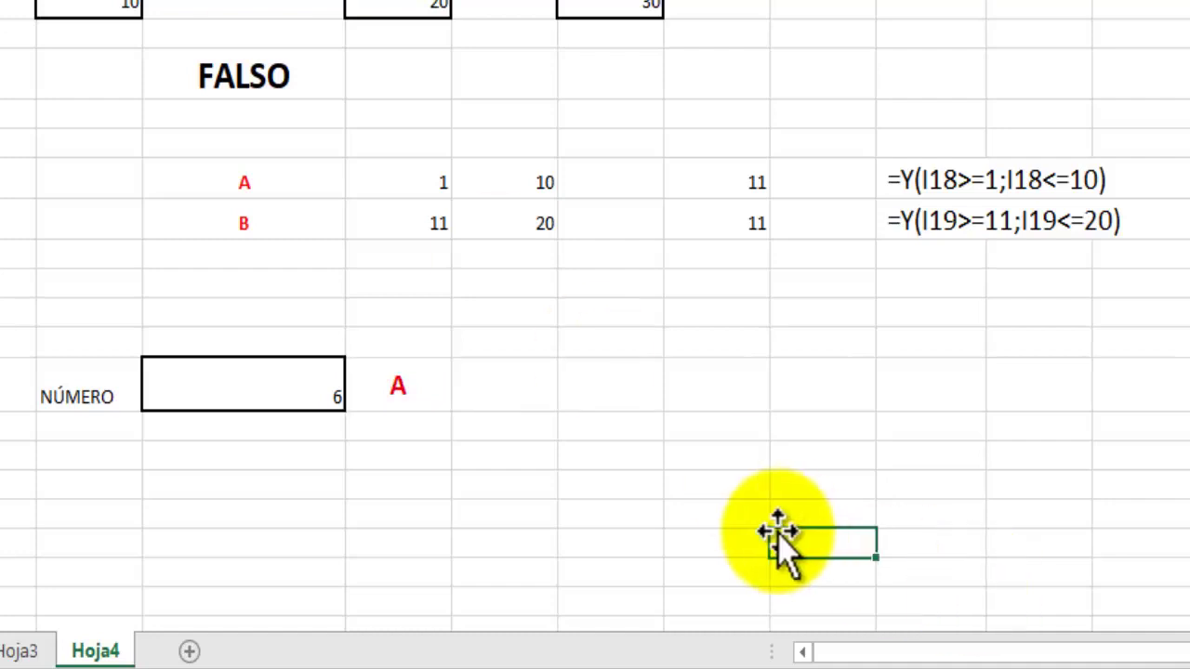
left_click(287, 382)
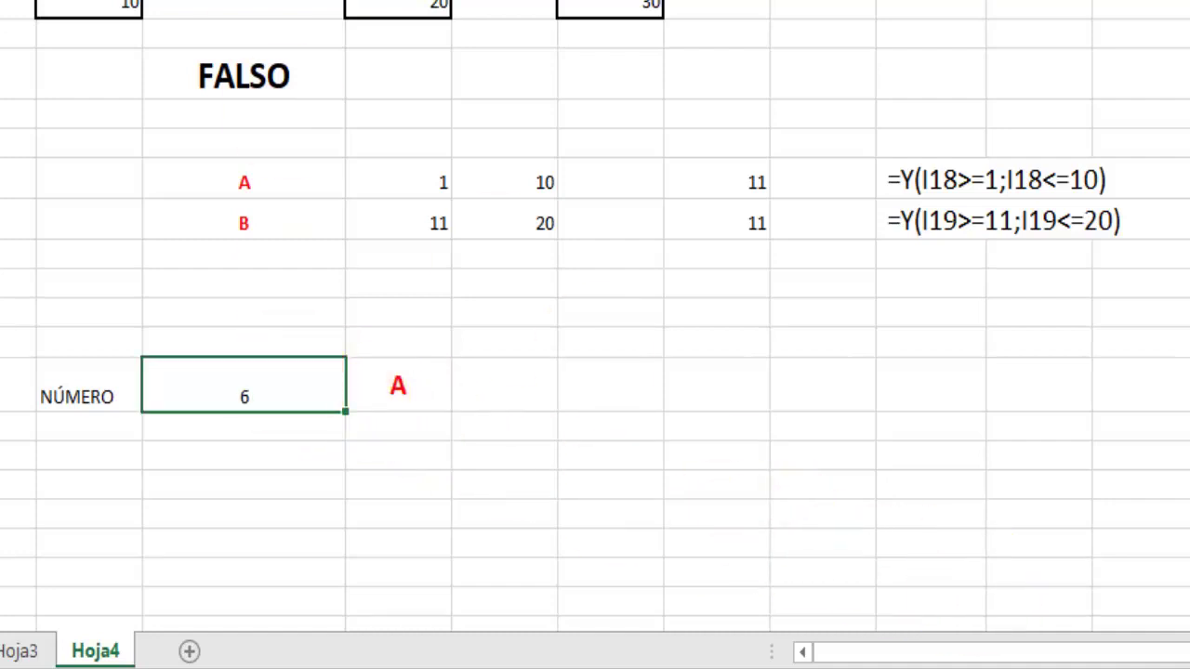
key("Delete")
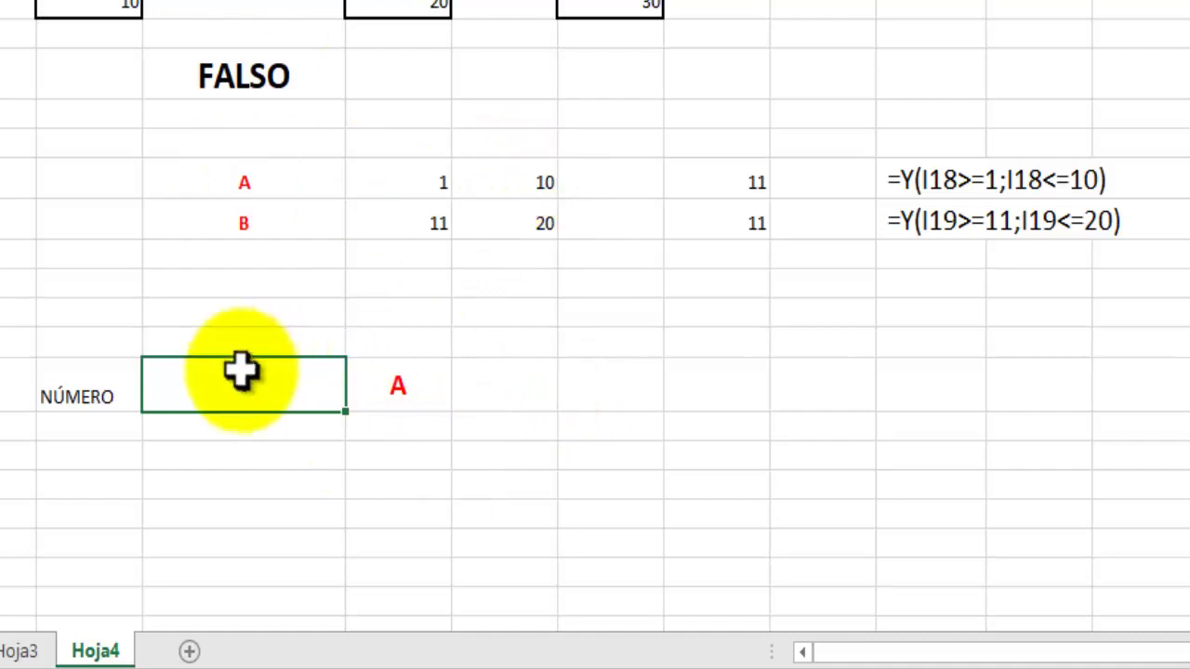
type("6")
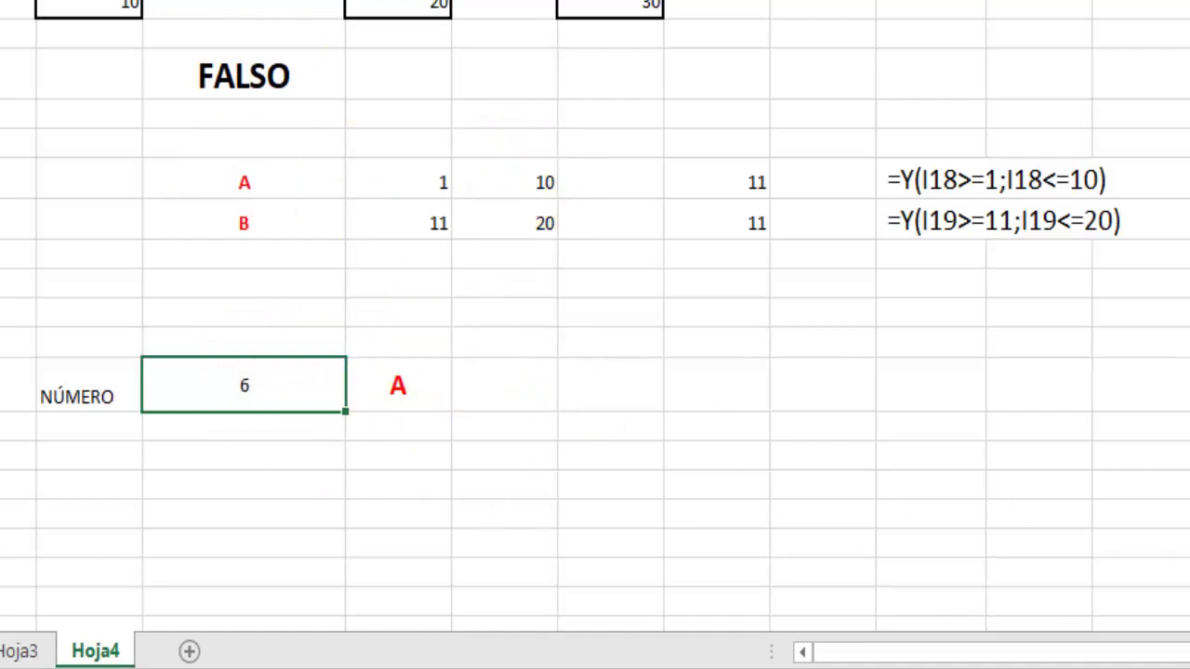
Test the nested SI formula by entering 18, 1 and 10 in turn in the number cell E24.
type("18")
key("Return")
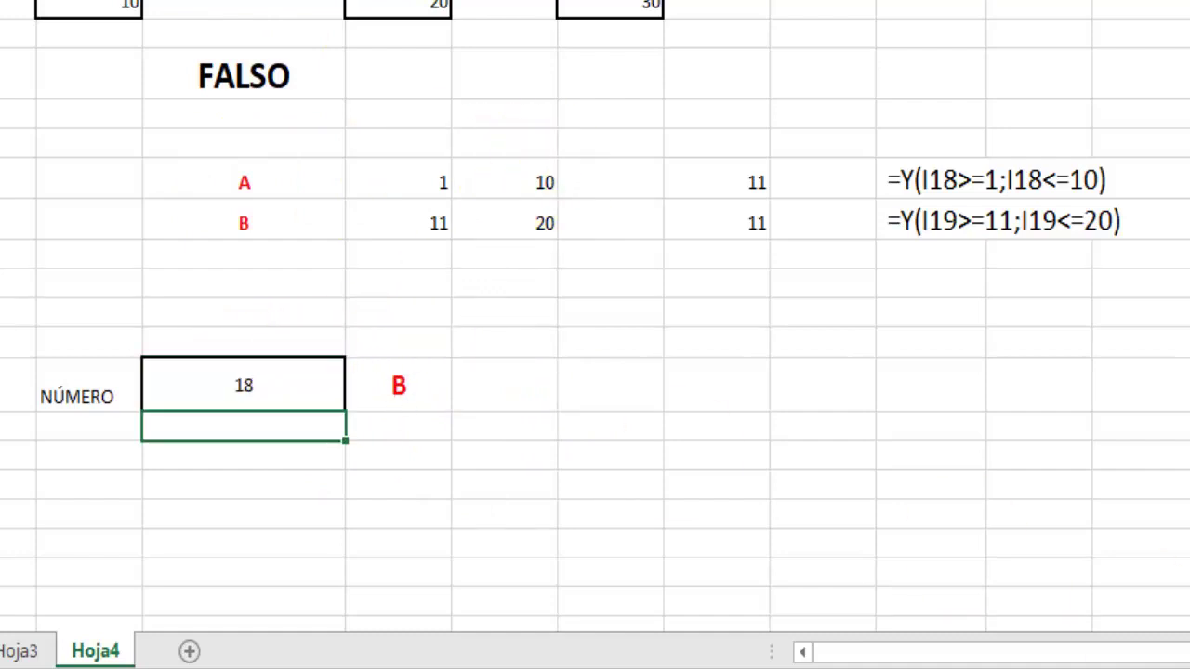
left_click(244, 384)
type("1")
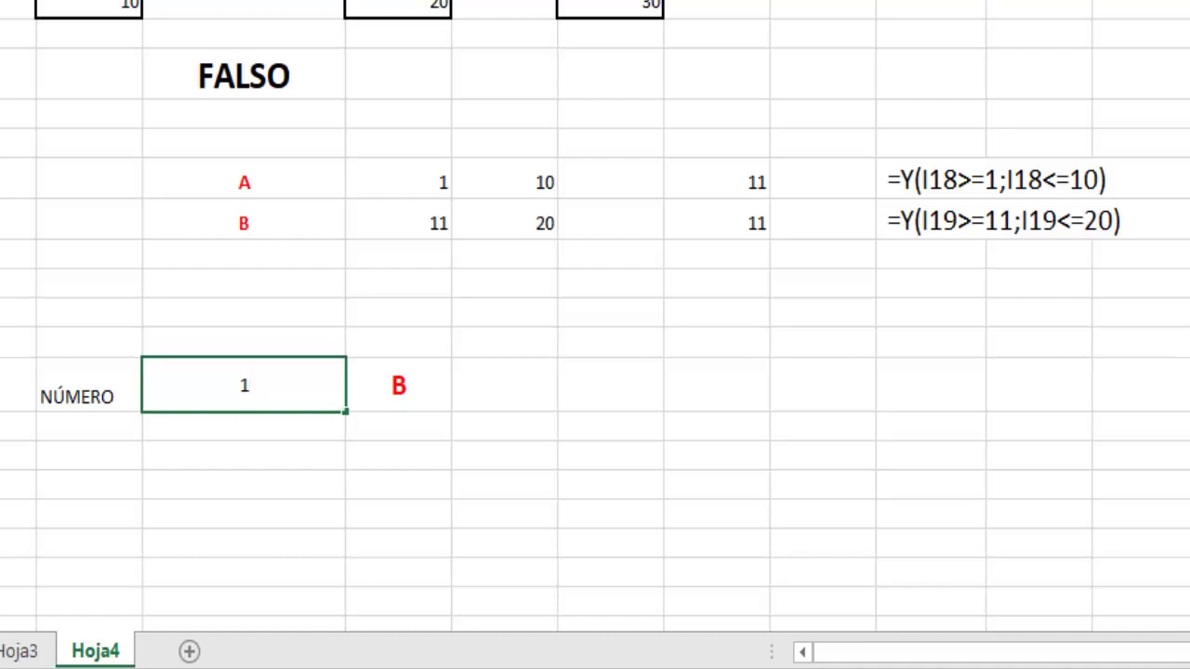
key("Return")
left_click(243, 384)
type("10")
key("Return")
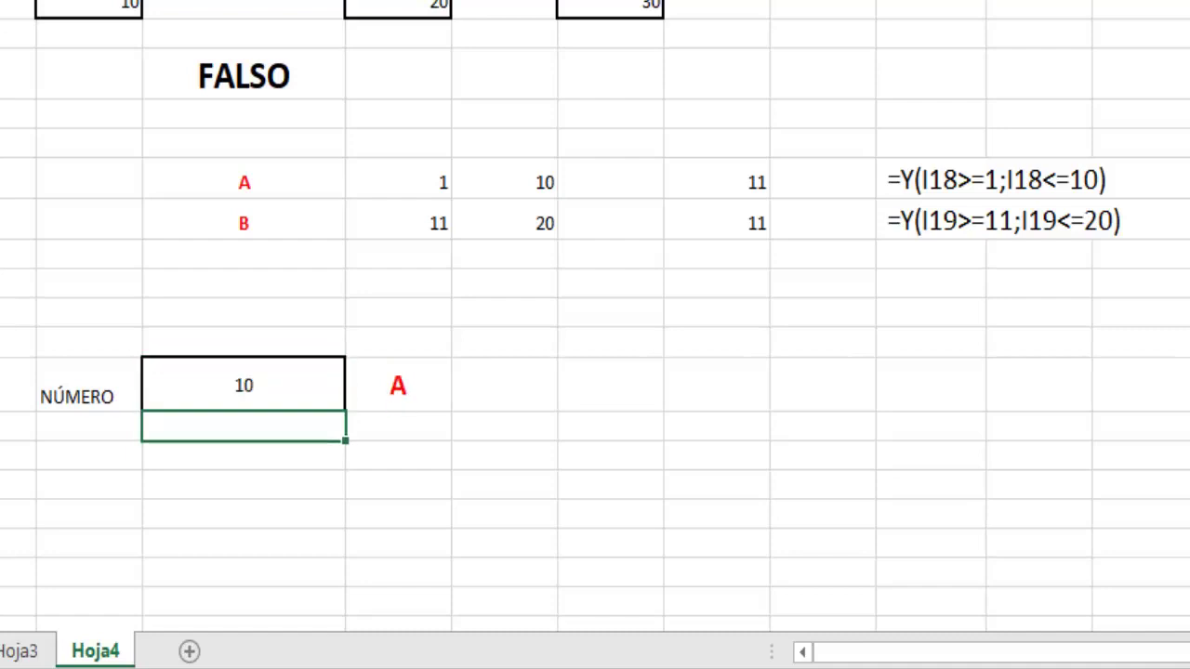
Test the upper range of the formula by entering 15, 20 and finally 21 in the number cell E24.
left_click(244, 384)
key("Return")
left_click(244, 384)
type("15")
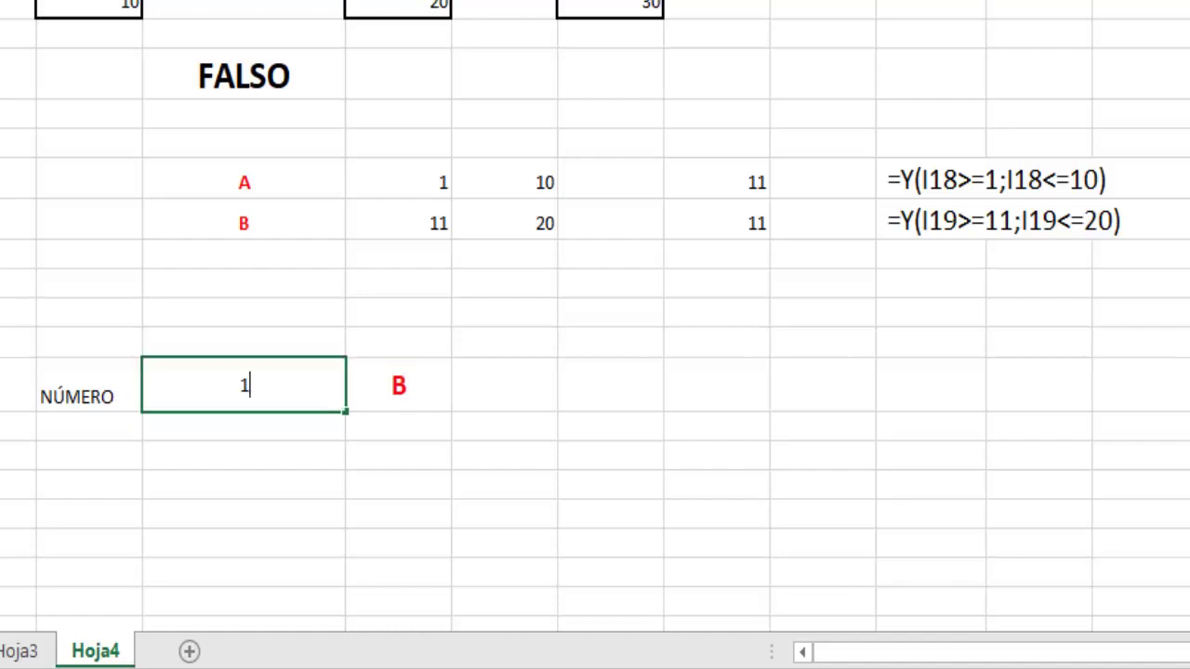
key("Return")
left_click(244, 384)
key("BackSpace")
key("BackSpace")
type("20")
key("Return")
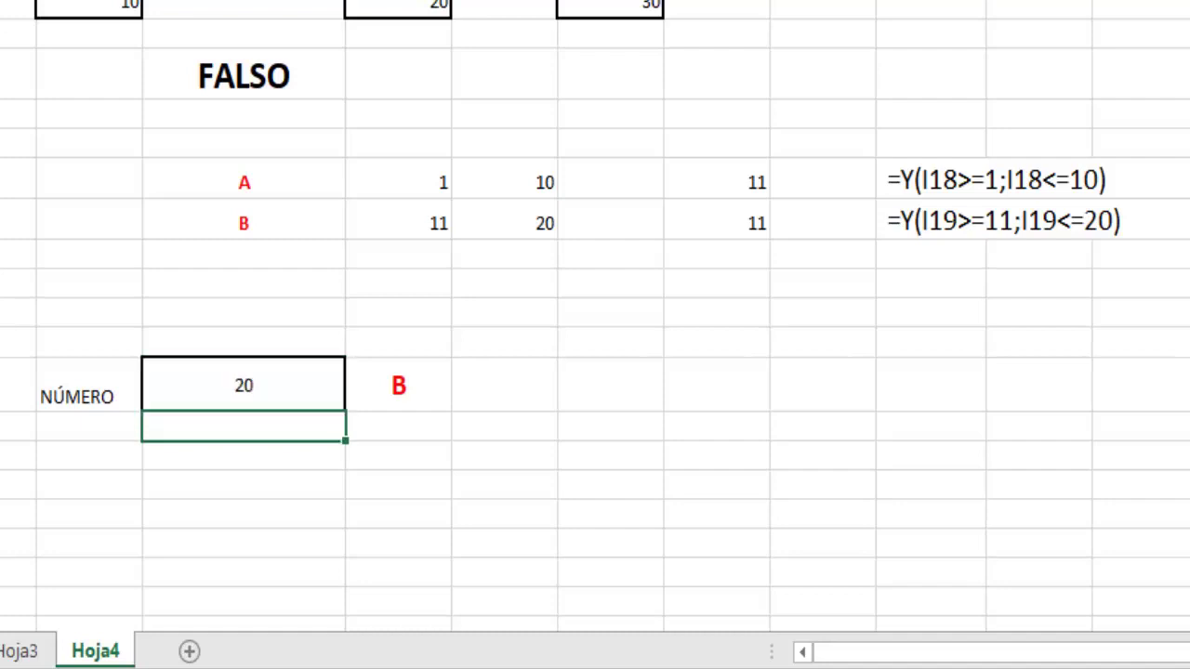
left_click(243, 384)
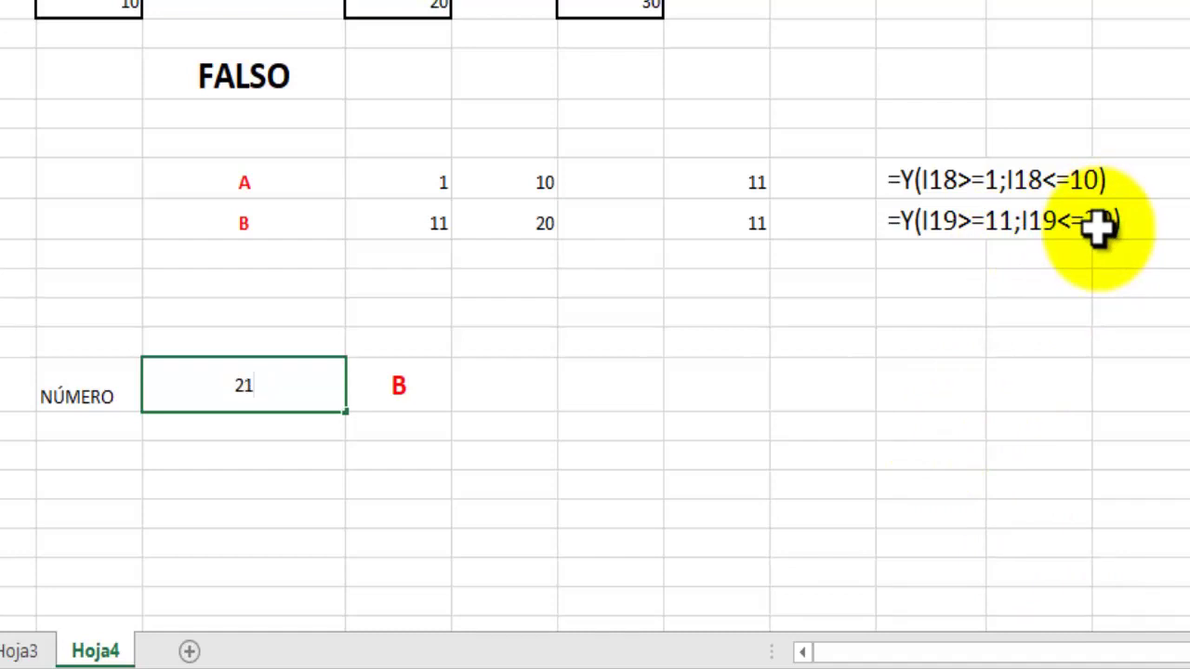
key("Return")
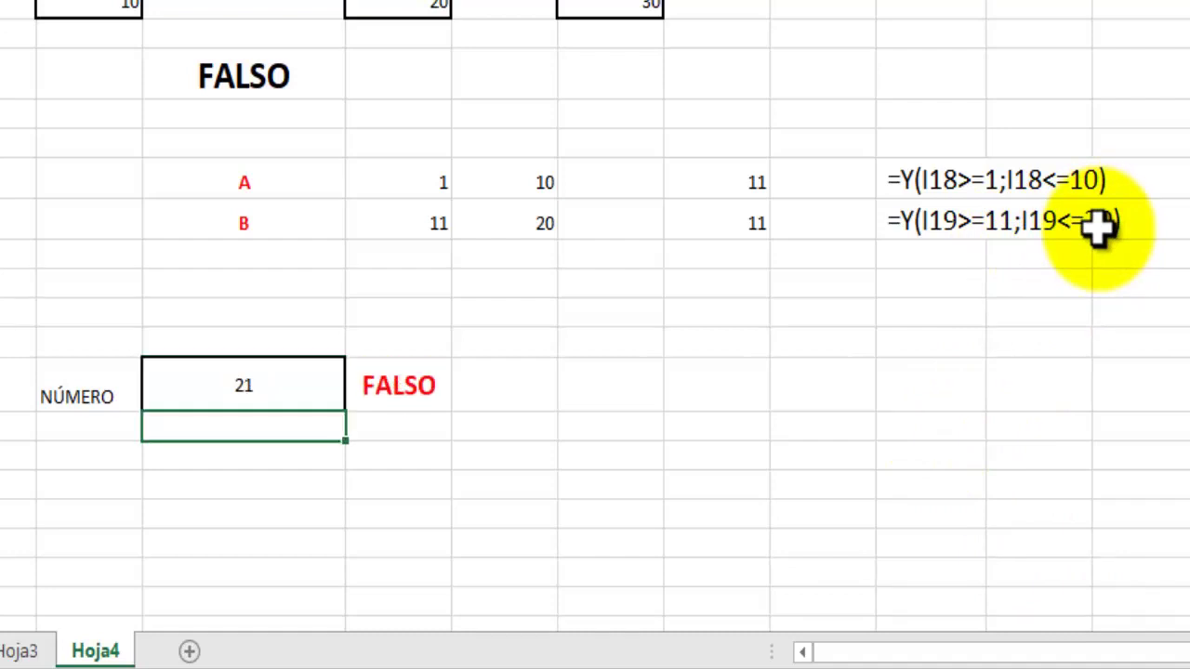
Add empty text "" as the nested SI's value if false in F24, accepting the proposed closing-parenthesis correction.
left_click(414, 381)
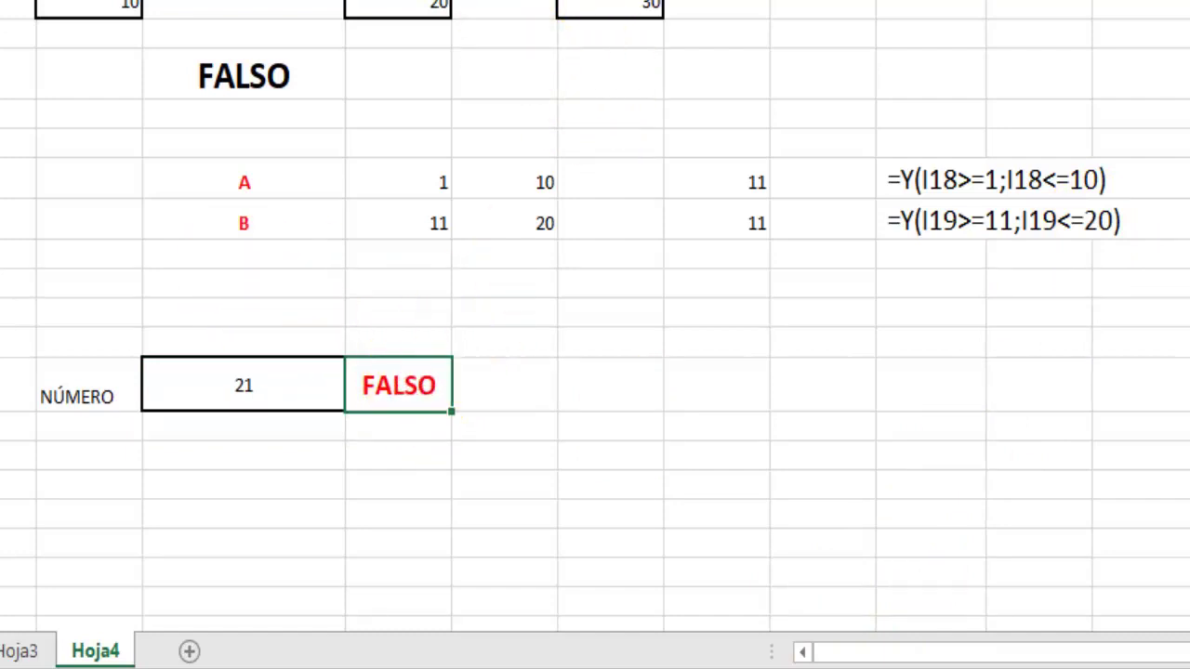
key("F2")
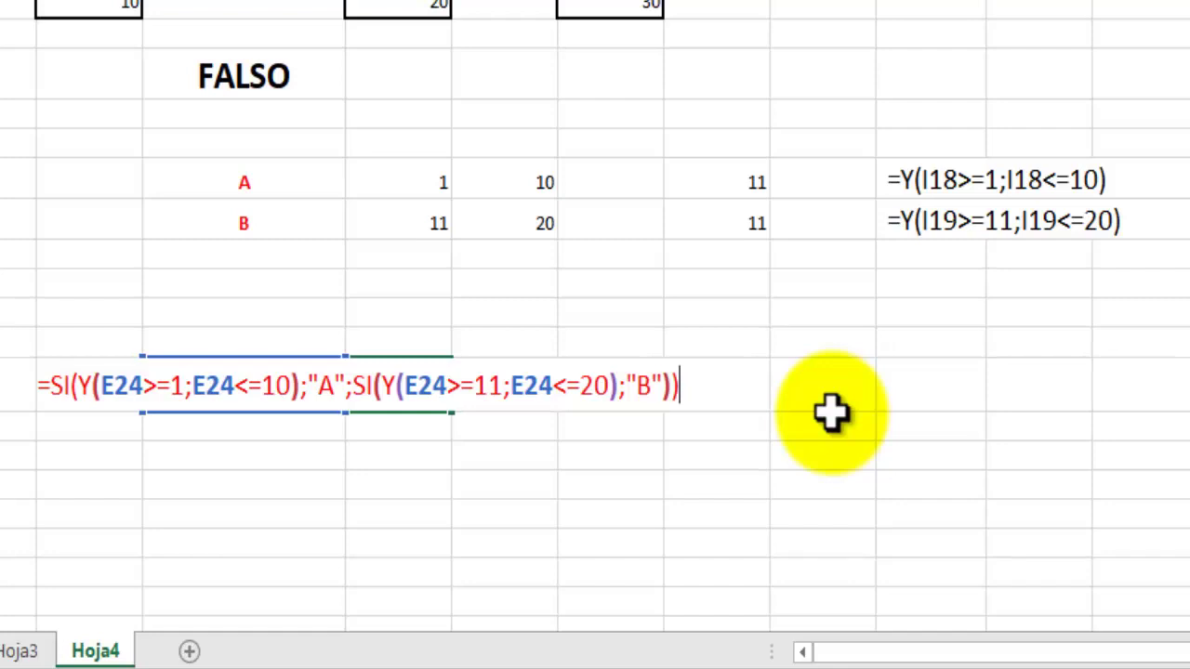
key("BackSpace")
key("BackSpace")
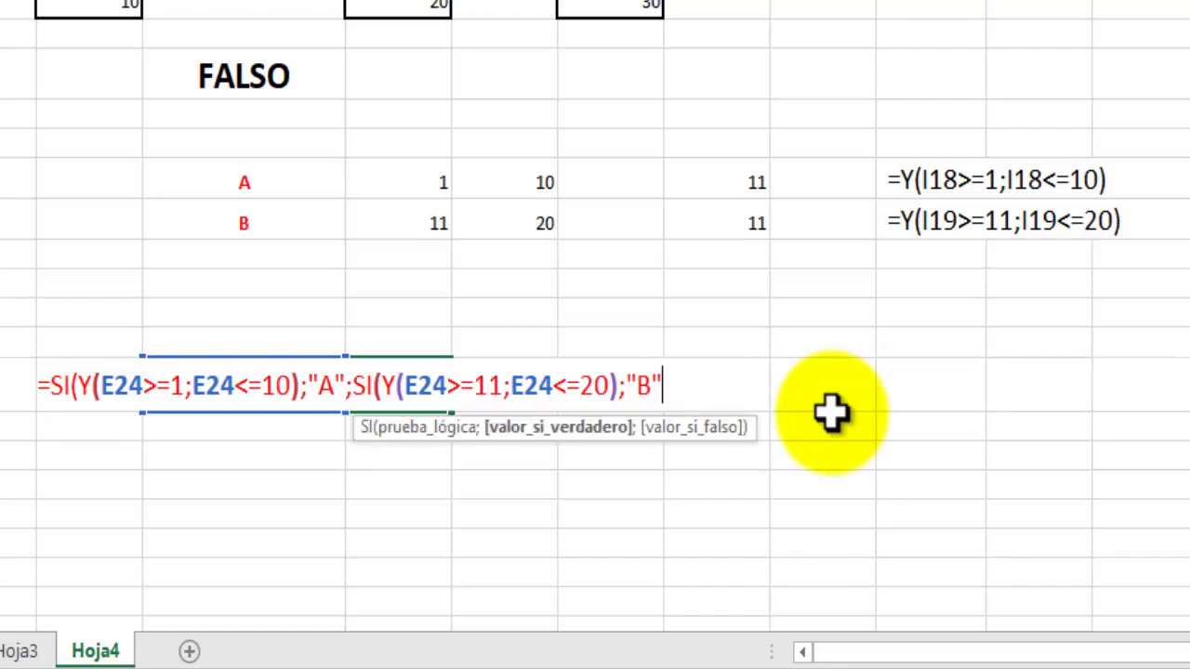
type(";")
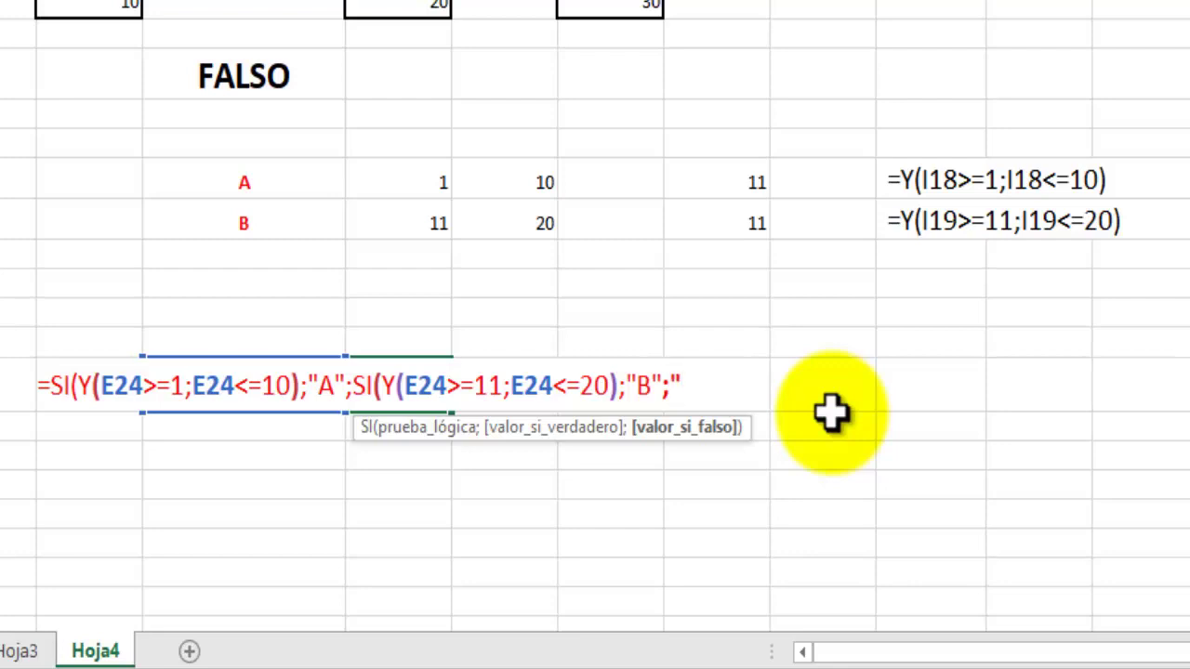
type("\"\"")
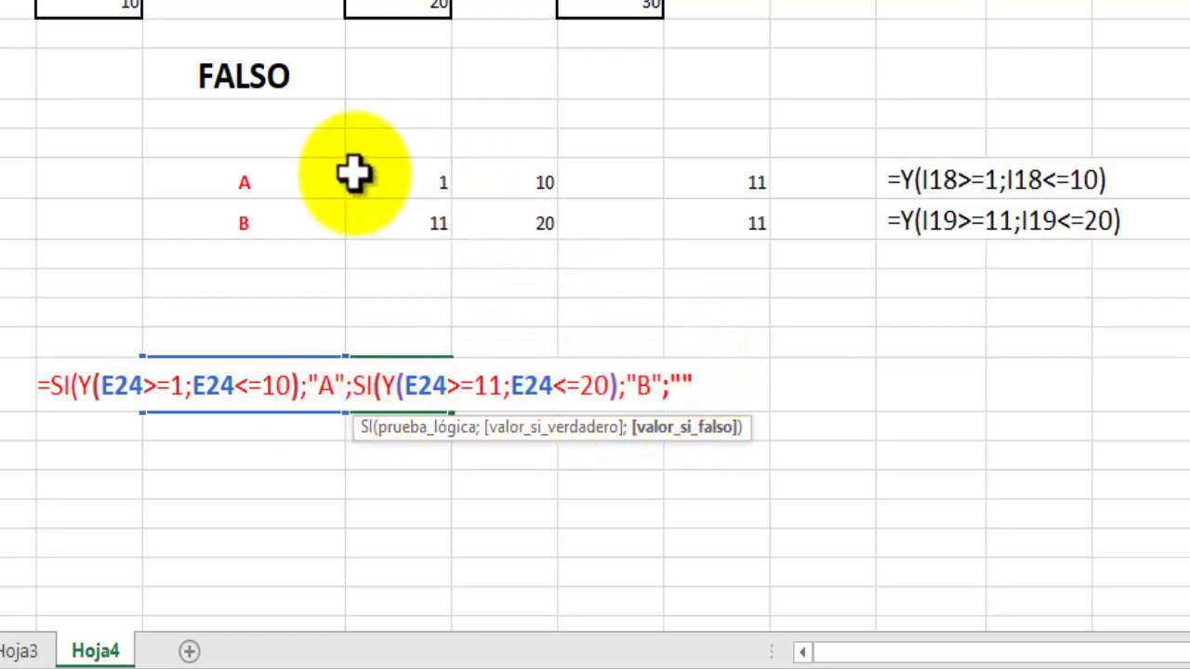
type(")")
left_click(1099, 505)
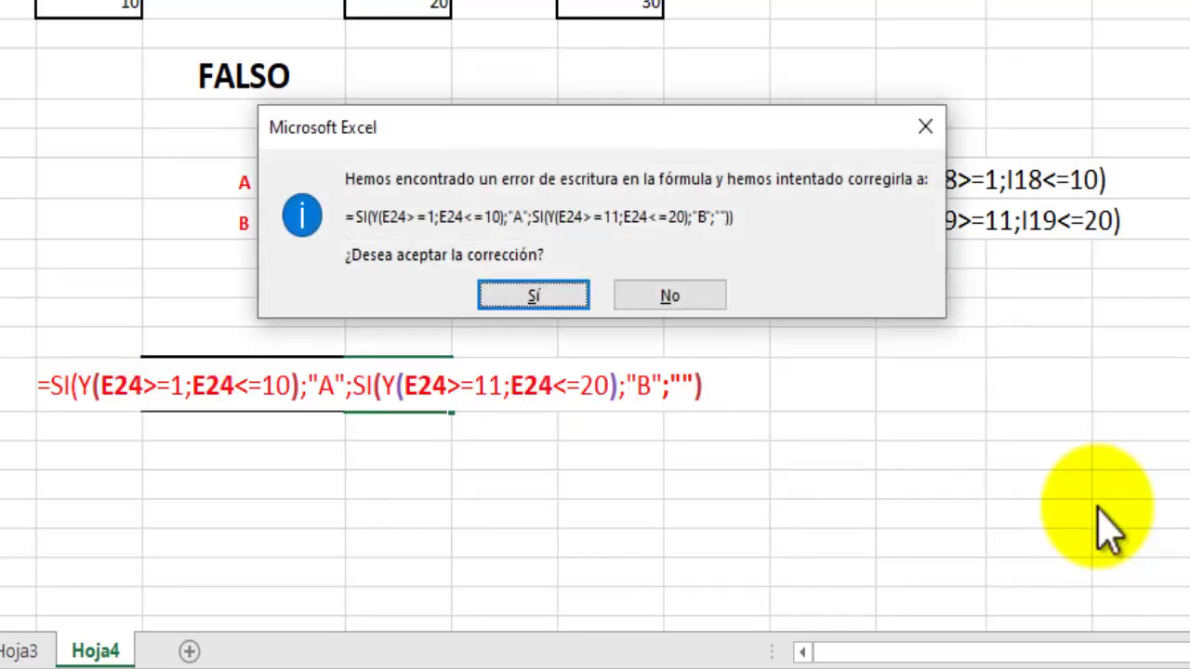
key("Return")
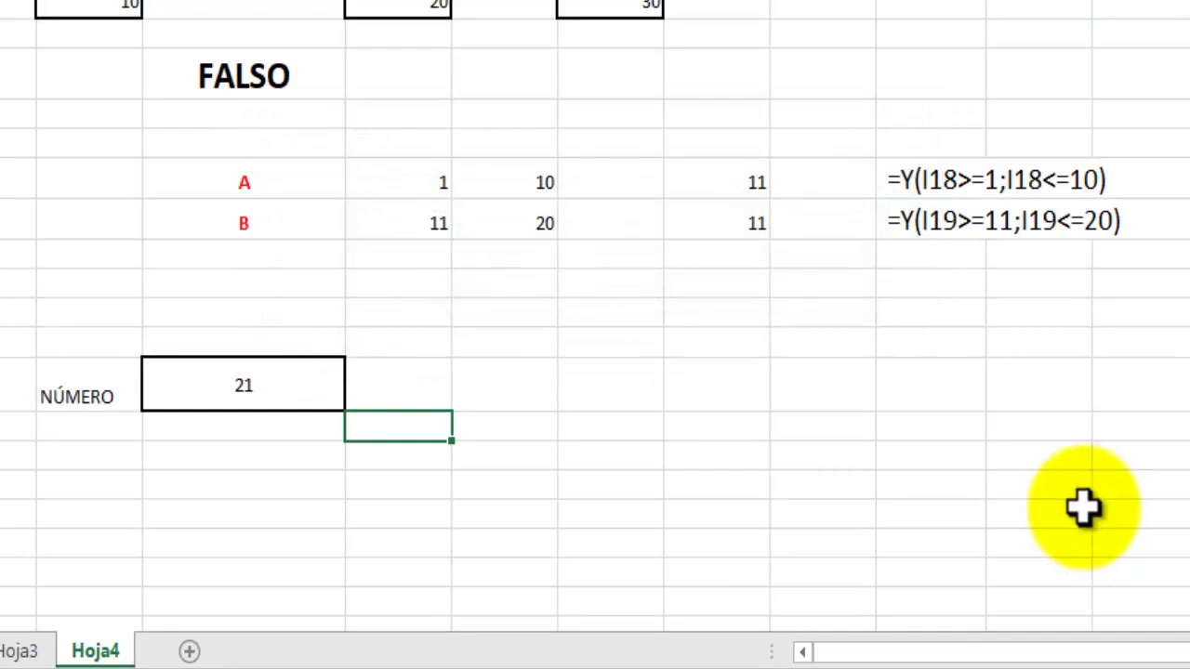
left_click(398, 380)
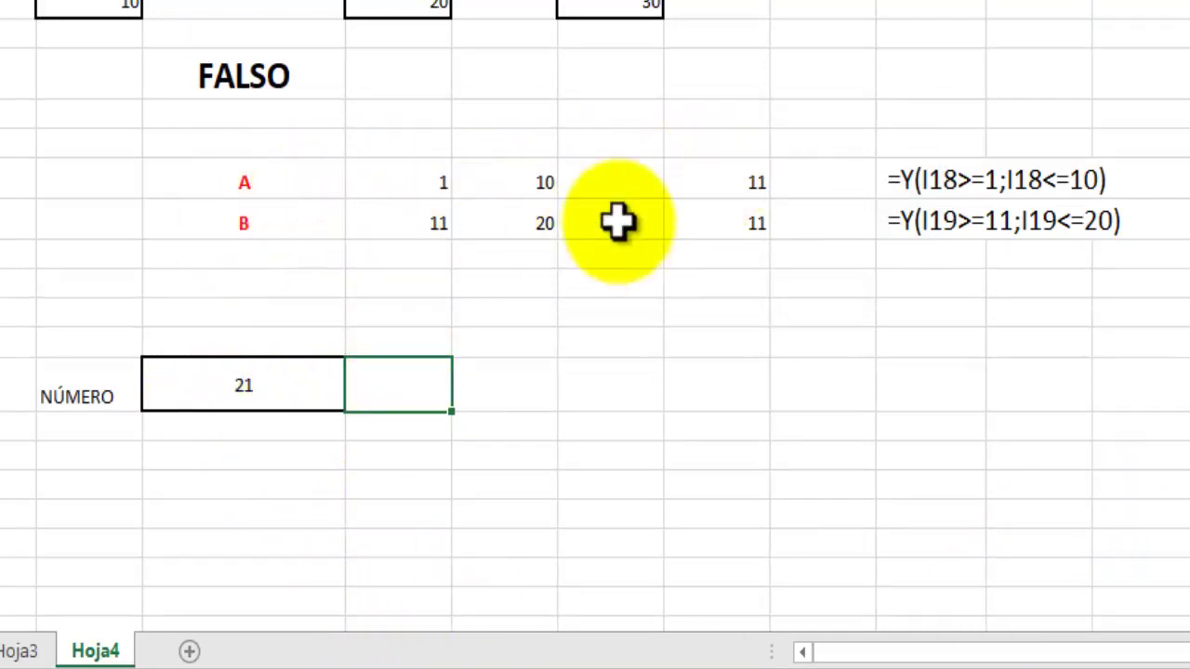
left_click(241, 389)
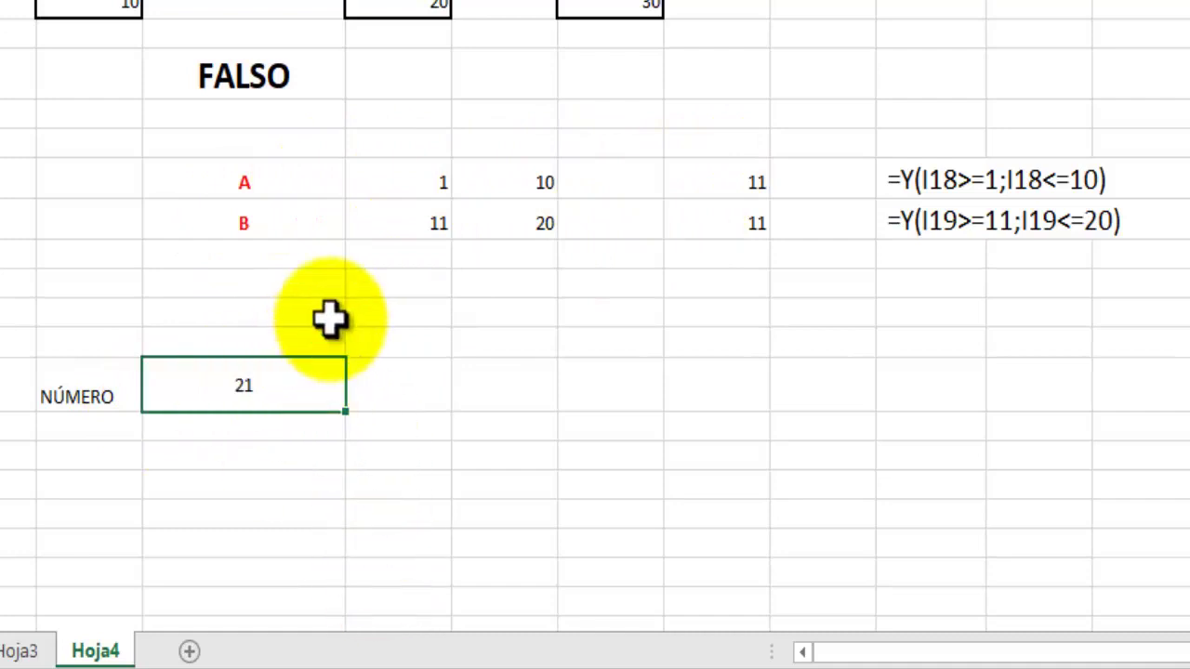
left_click(401, 391)
left_click(264, 385)
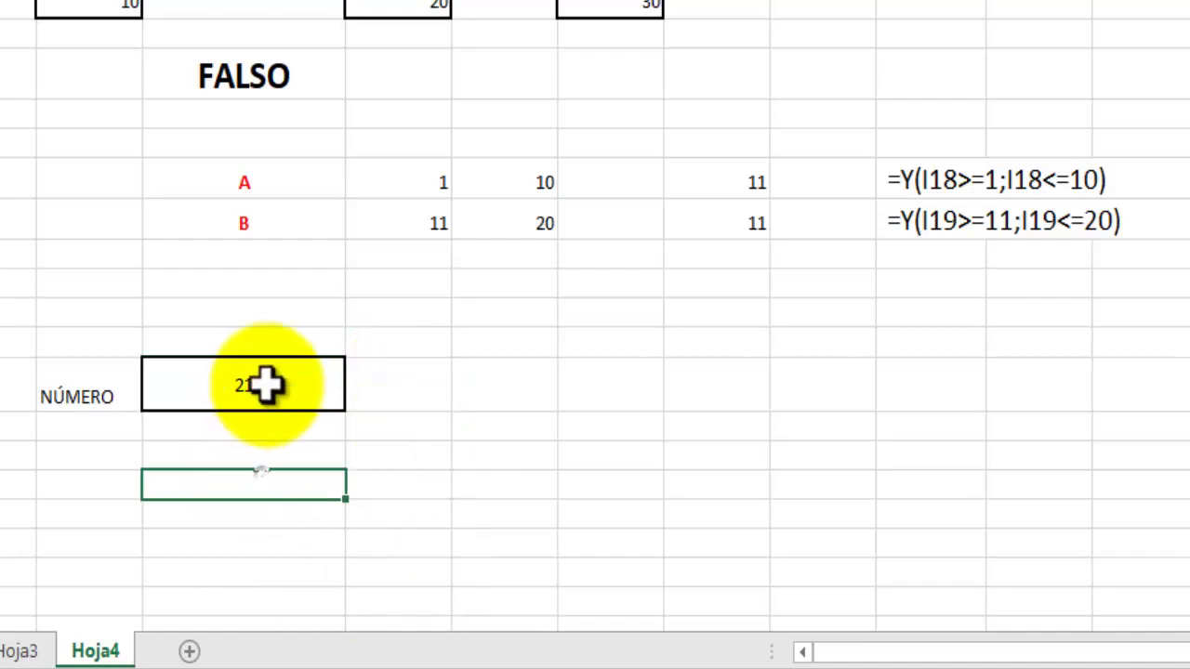
left_click(392, 383)
left_click(446, 506)
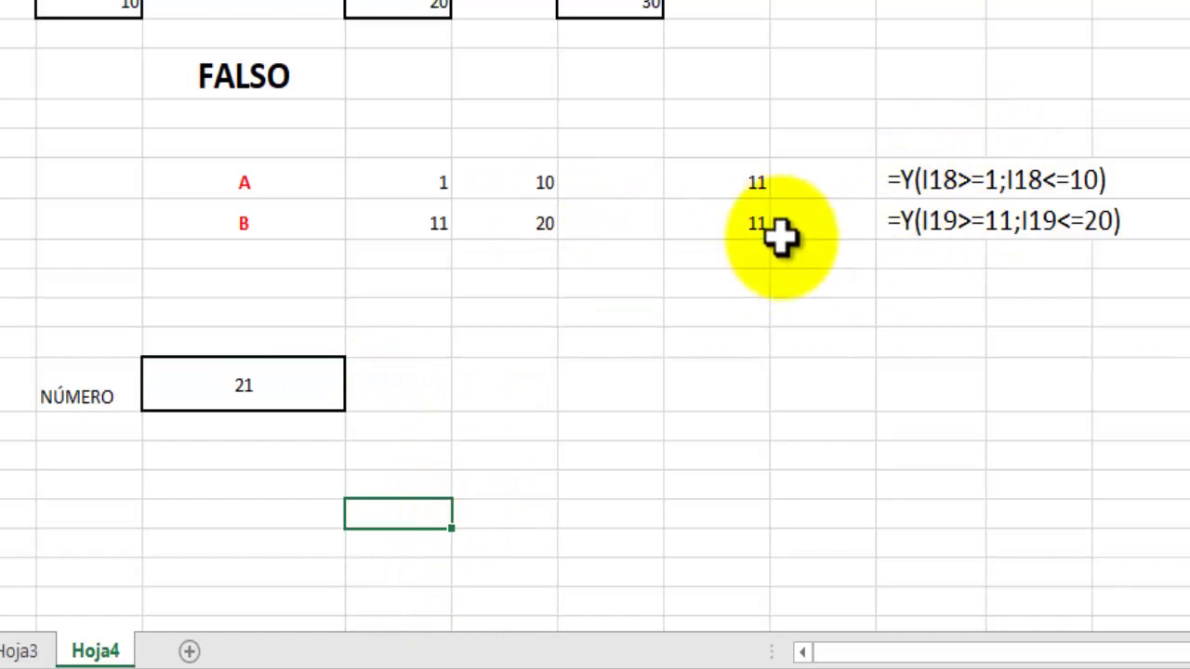
Add a new worksheet after Hoja4 and widen columns B, C and E.
left_click(186, 653)
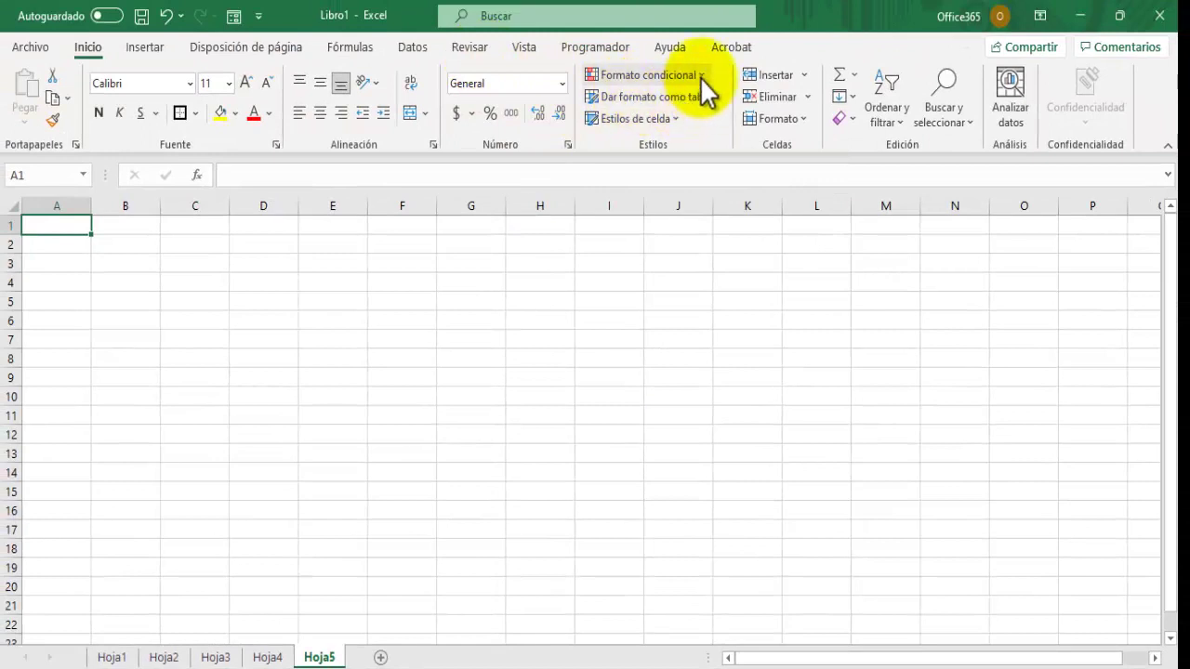
left_click(702, 77)
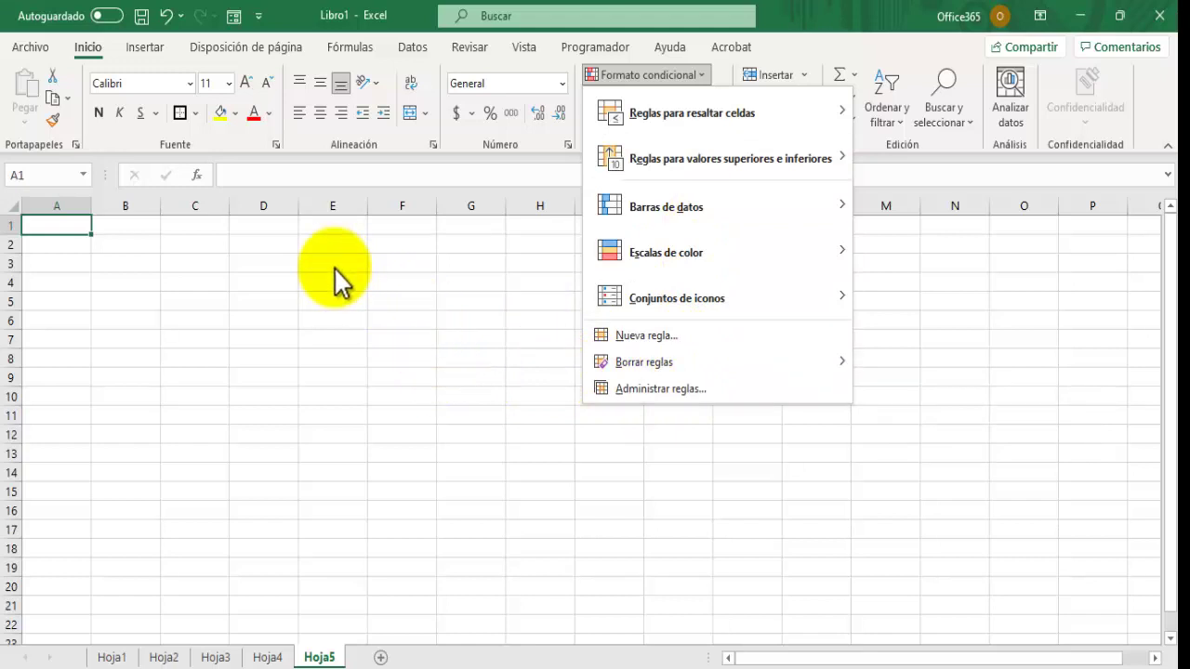
left_click(66, 245)
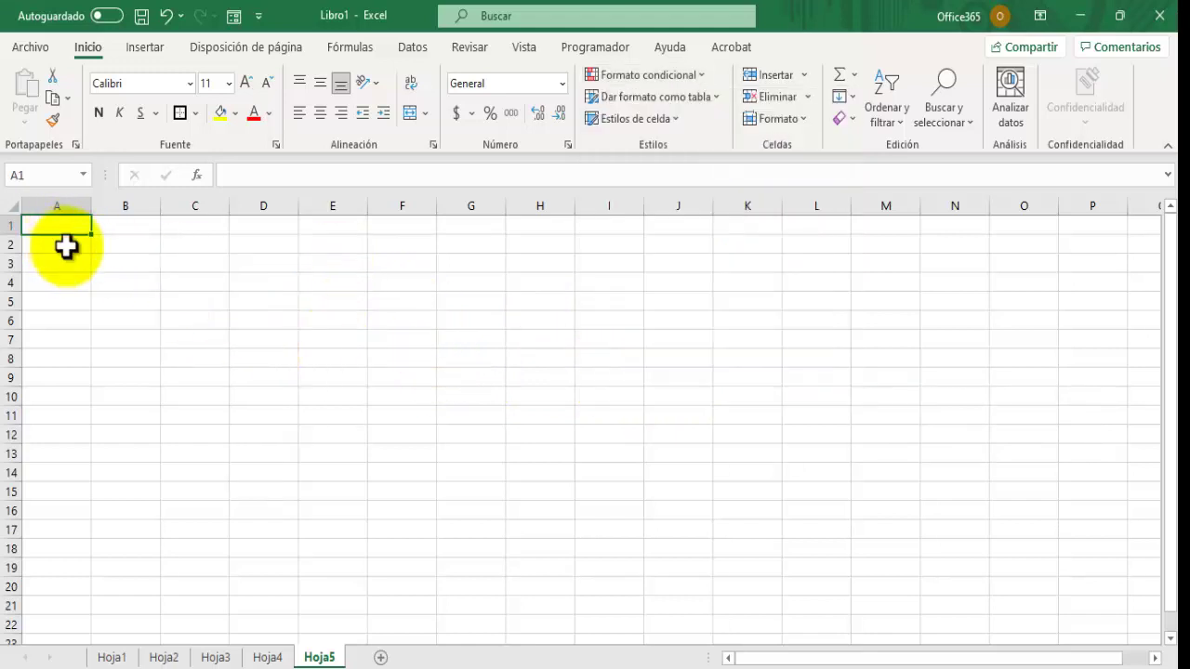
left_click(66, 245)
left_click(69, 224)
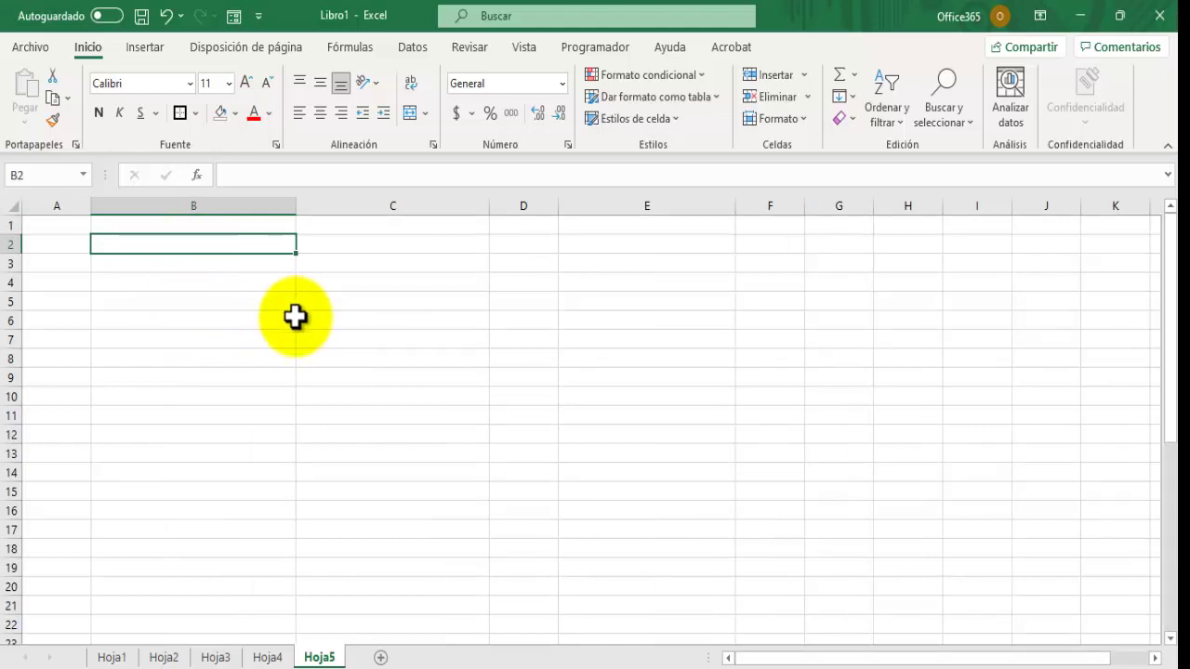
Enter the formula =HOY() in cell C2 of the new sheet.
left_click(389, 243)
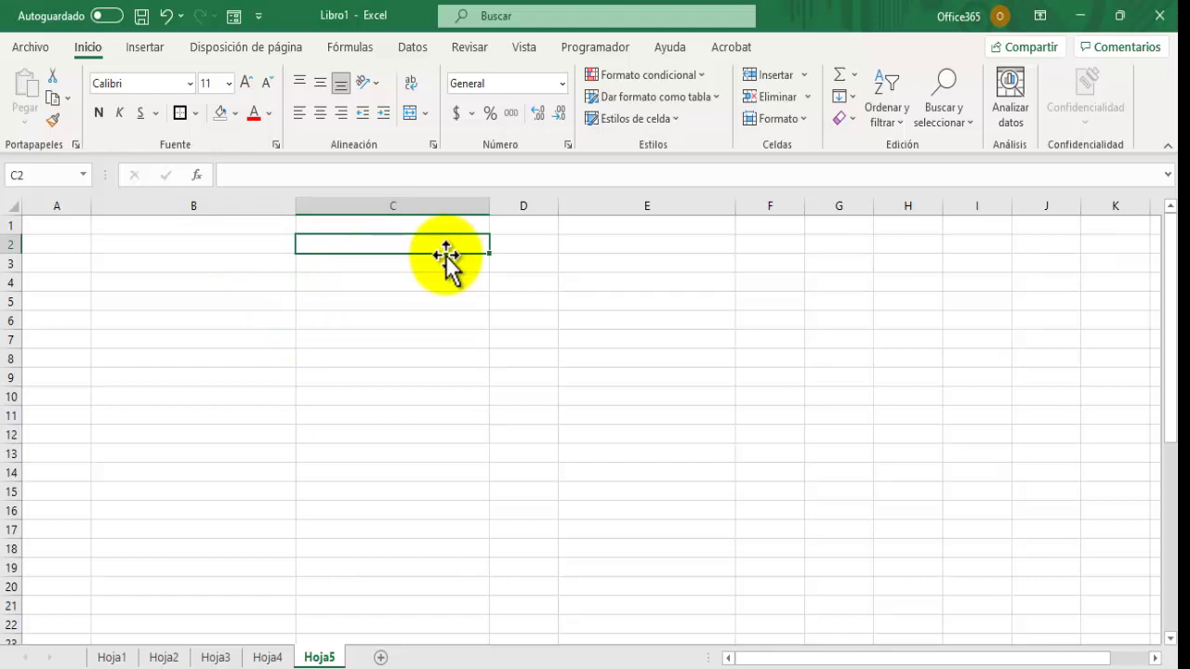
type("HOY")
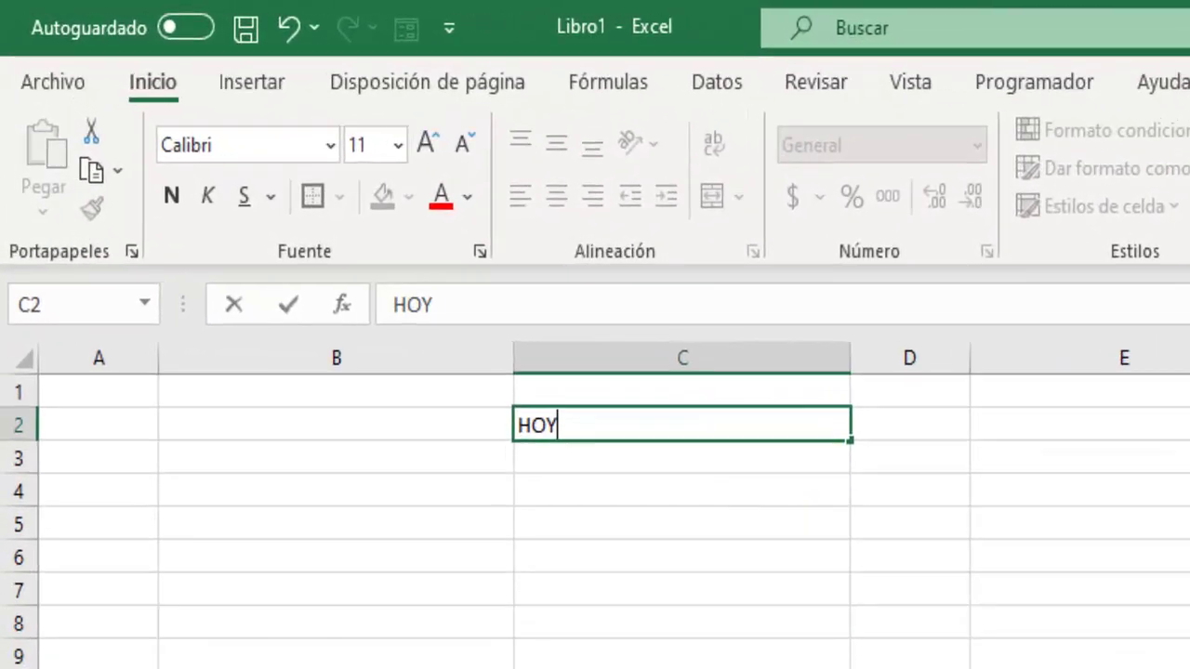
left_click(396, 305)
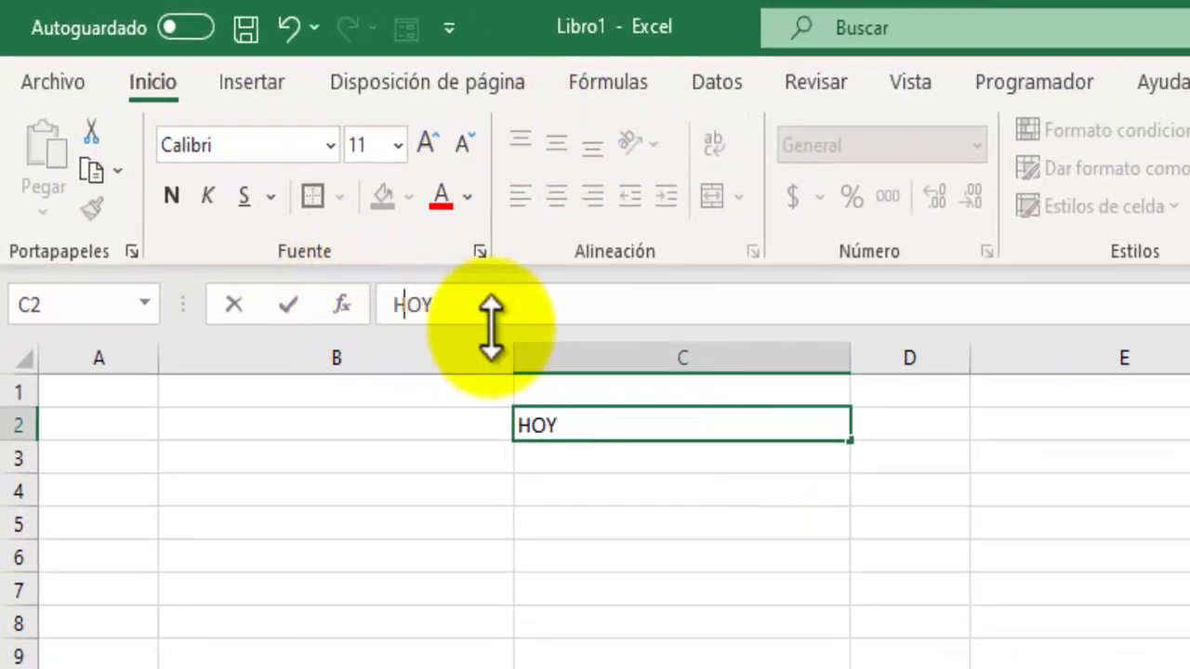
type("=")
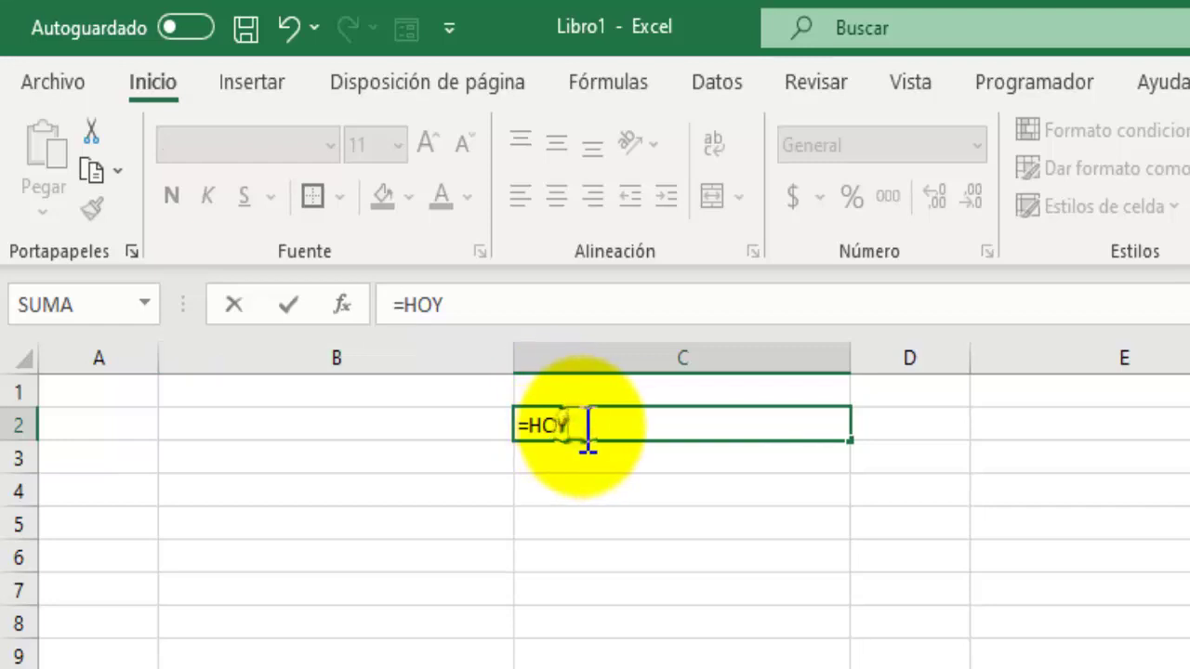
type("()")
key("Return")
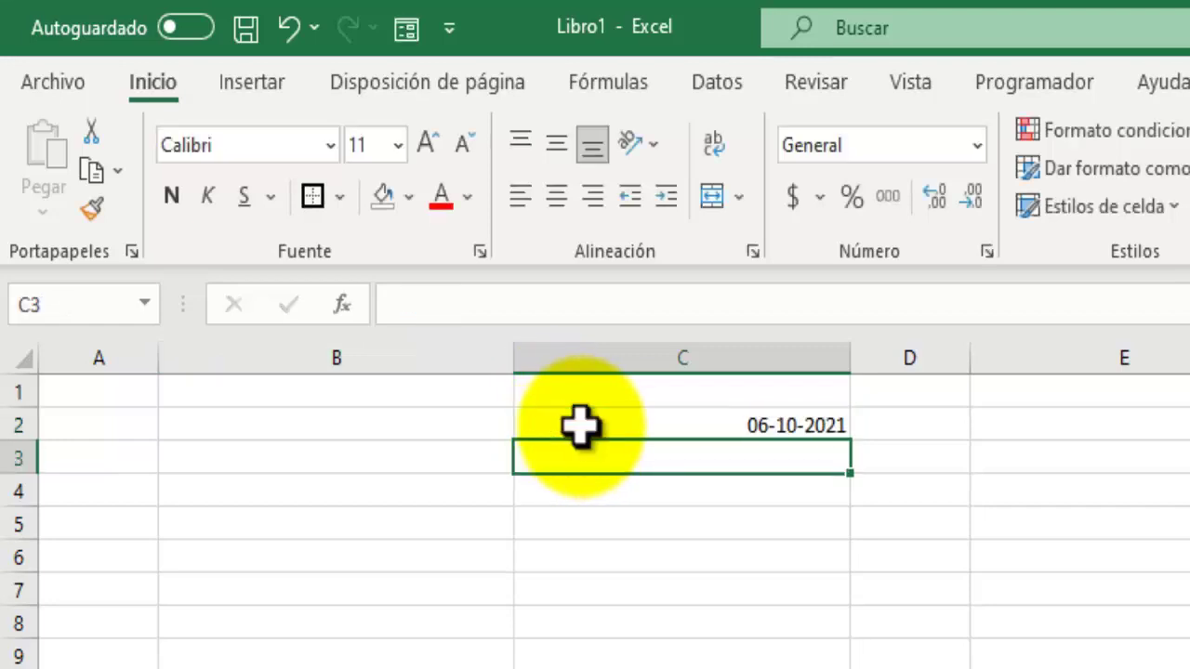
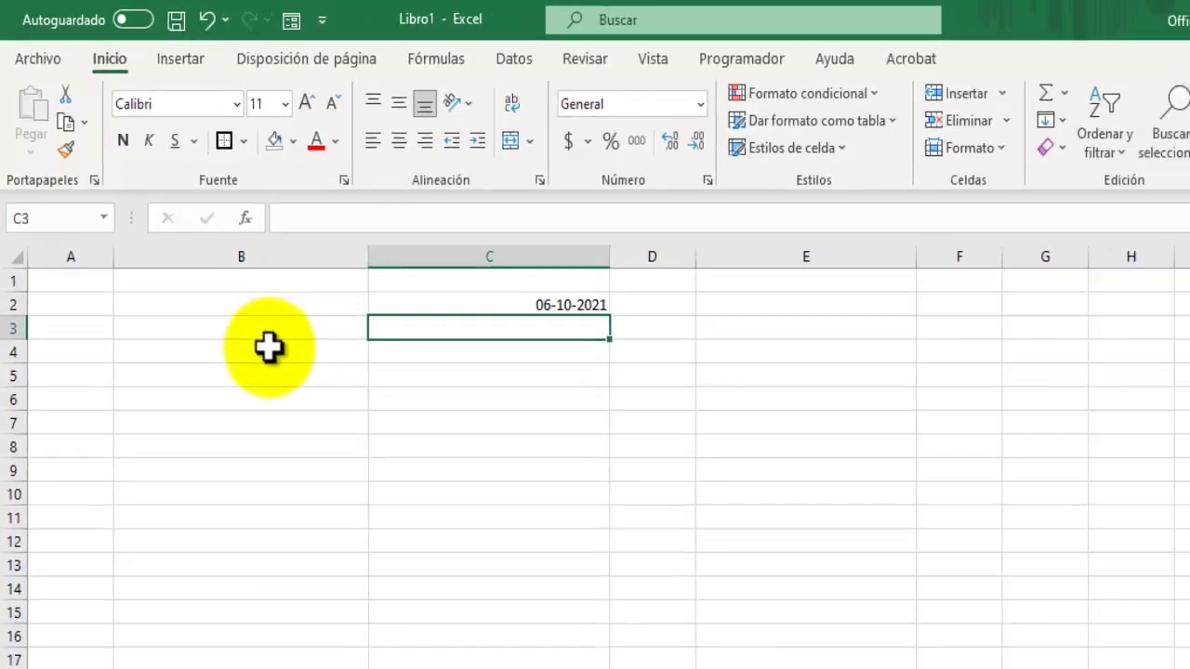
Enter the date 1-9 in B4 and fill the daily date series down column B through the September dates.
left_click(378, 485)
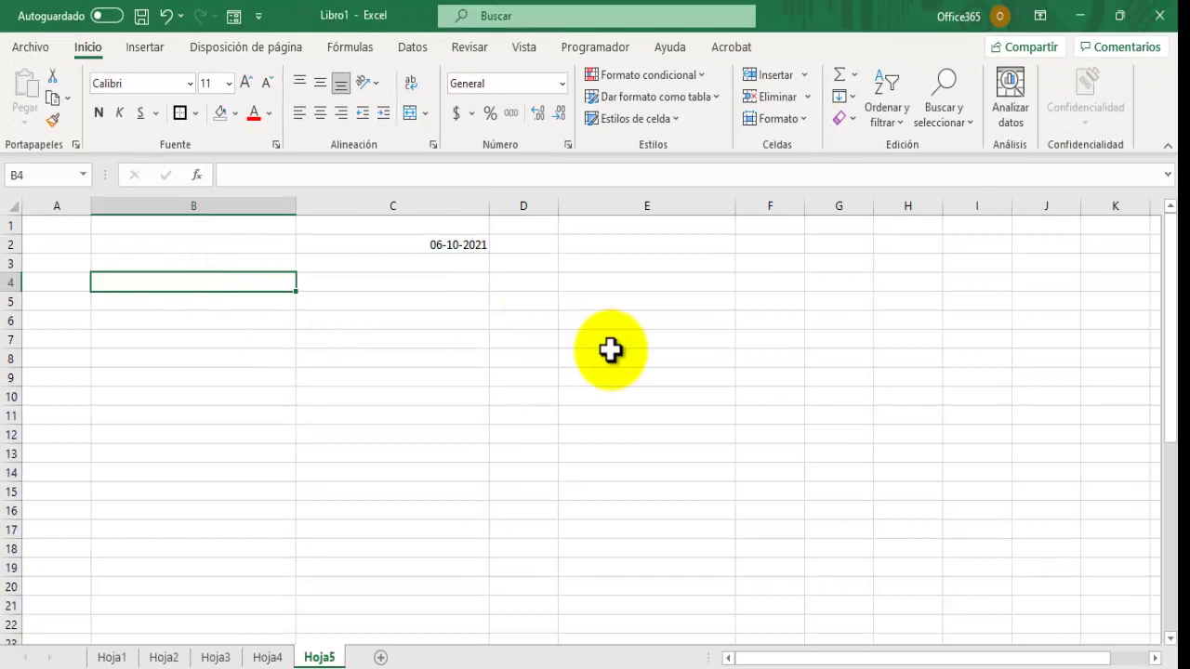
type("1-9")
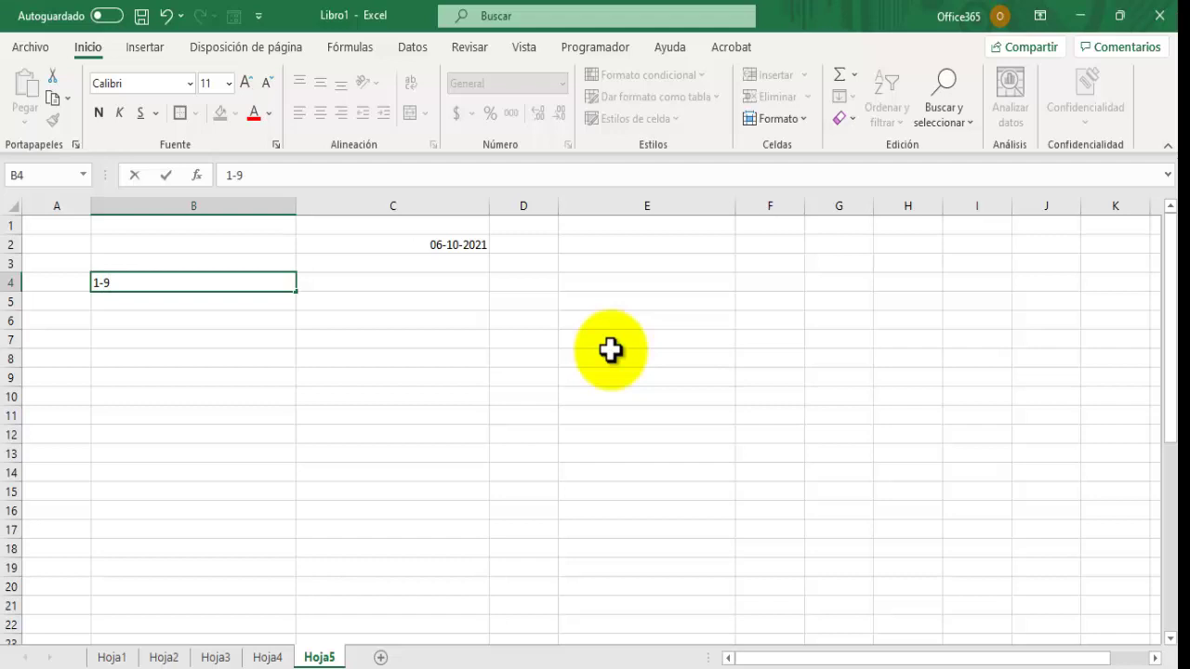
key("Return")
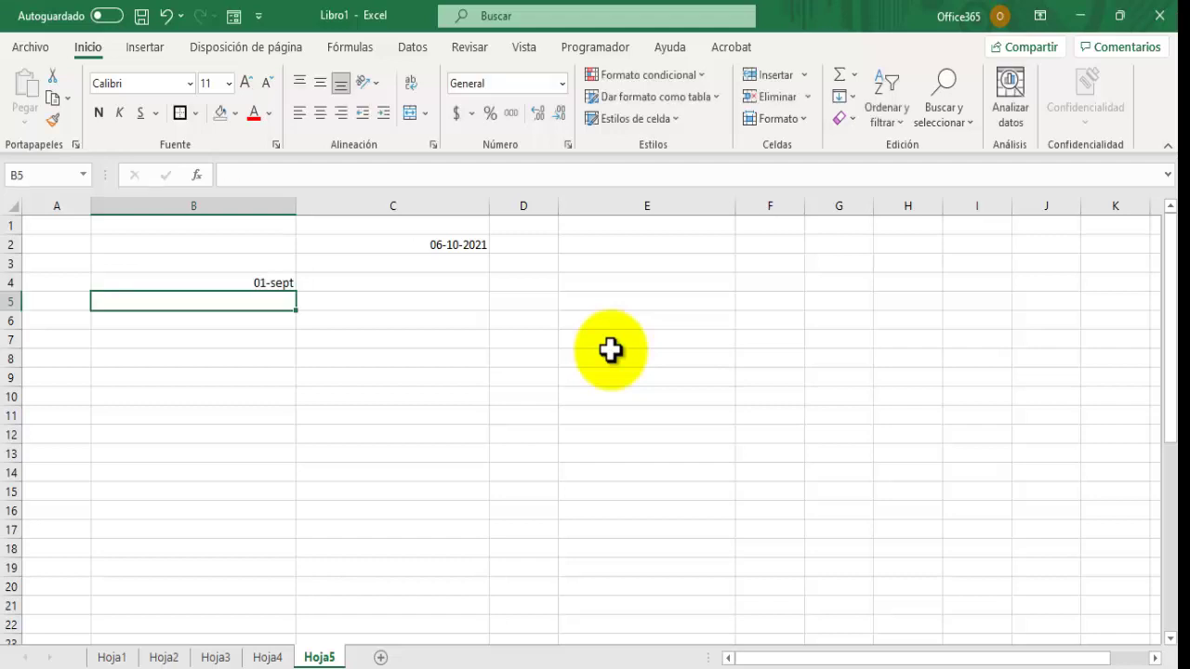
left_click(255, 284)
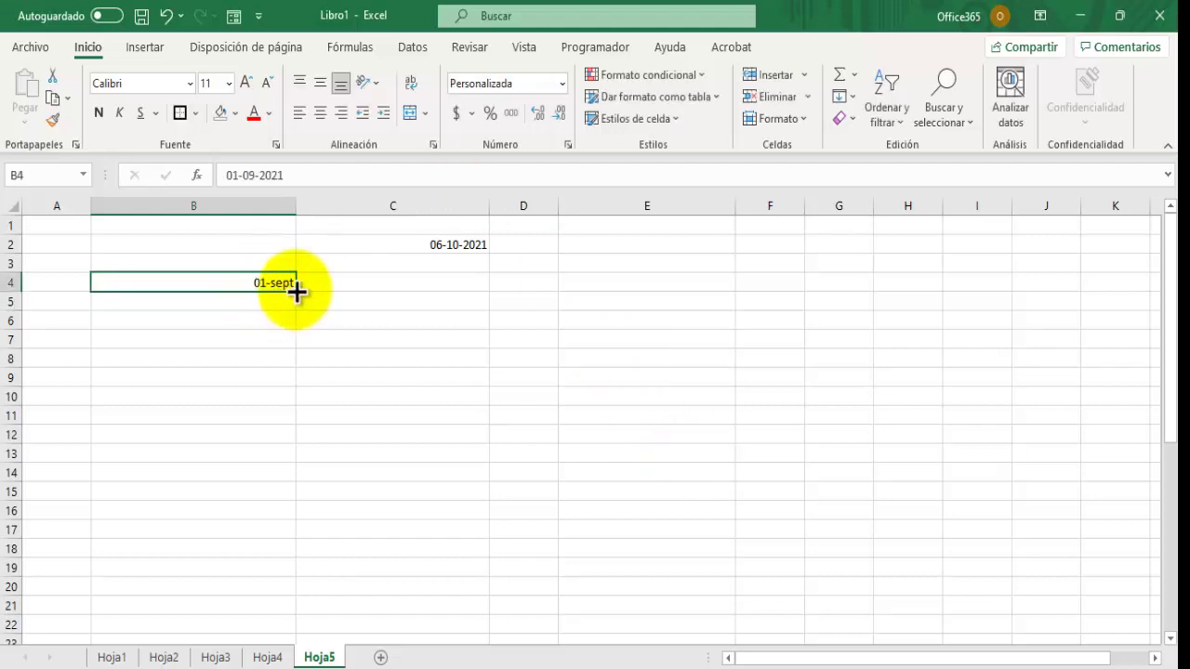
left_click_drag(296, 292, 292, 616)
scroll(360, 439, "up", 6)
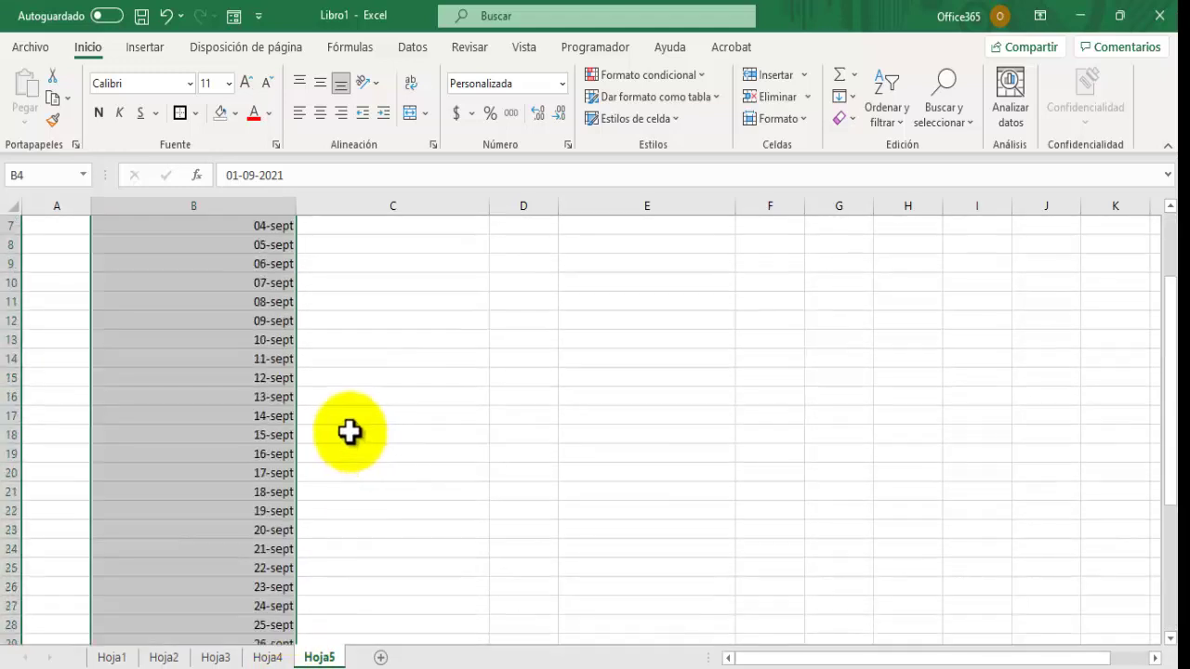
Format the dates in column B from B4 down with the long date type "*miércoles, 14 de marzo de 2012" and left-align them.
left_click(801, 118)
left_click(820, 557)
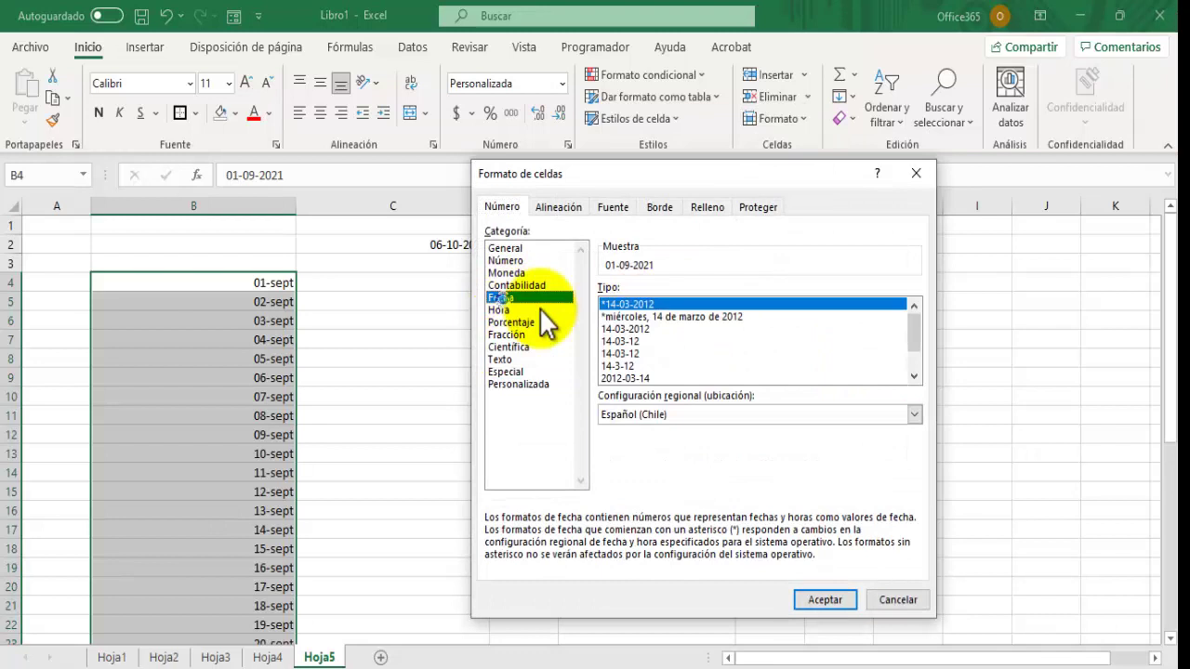
left_click(681, 316)
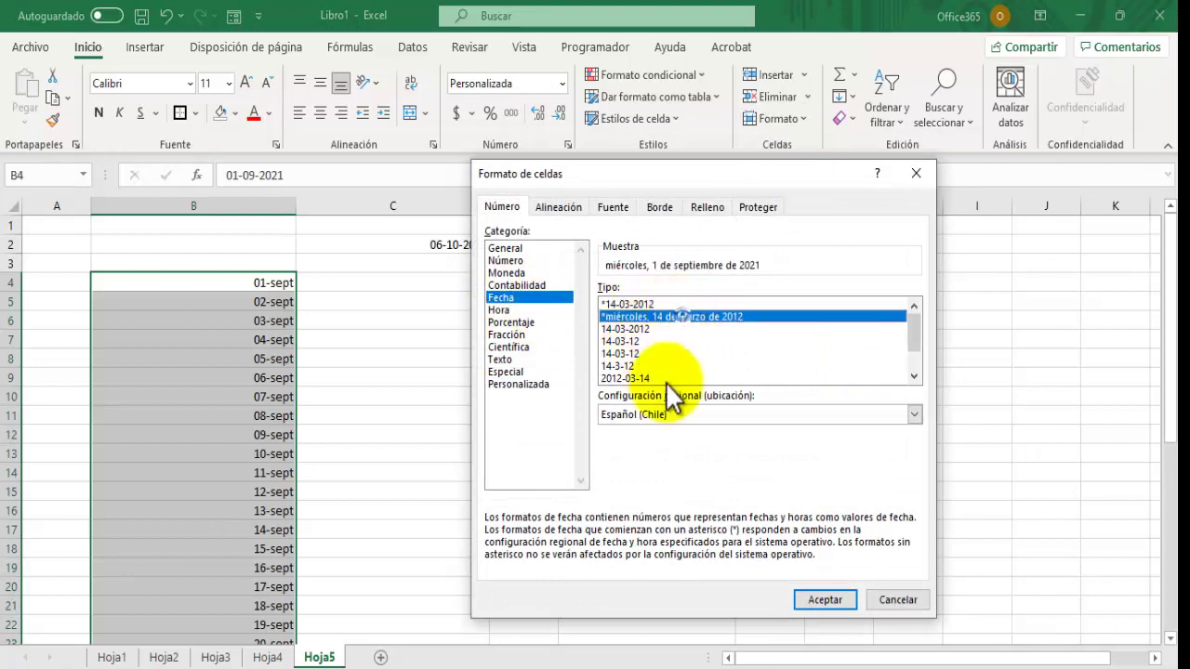
left_click(823, 600)
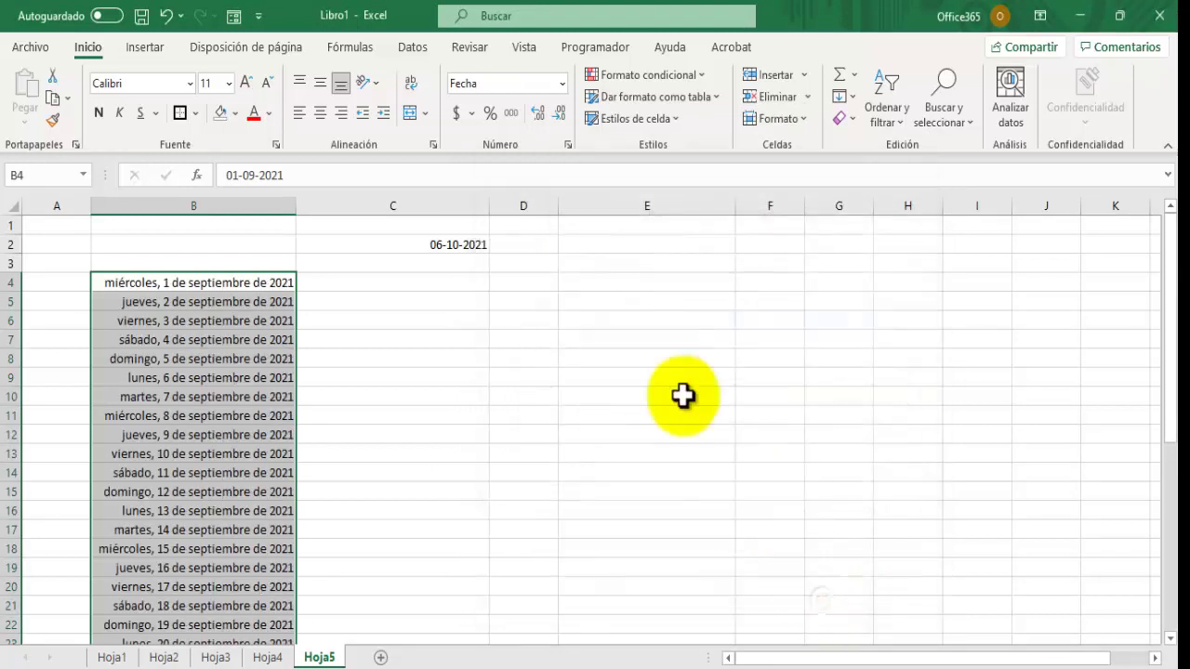
left_click(298, 113)
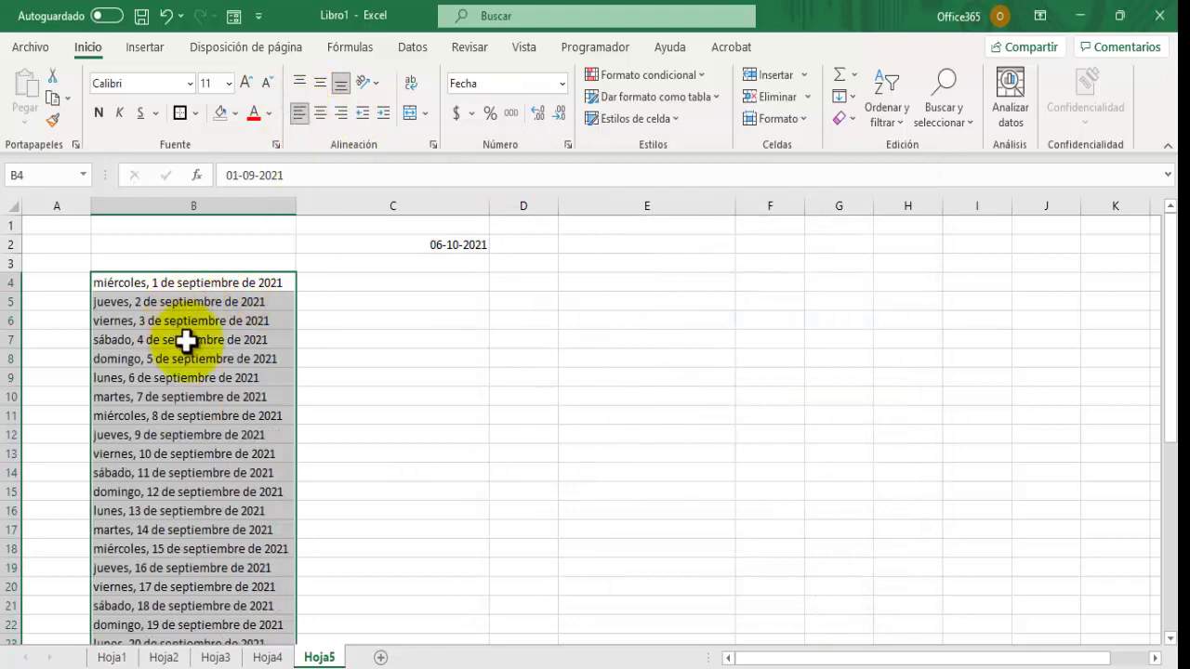
left_click(370, 334)
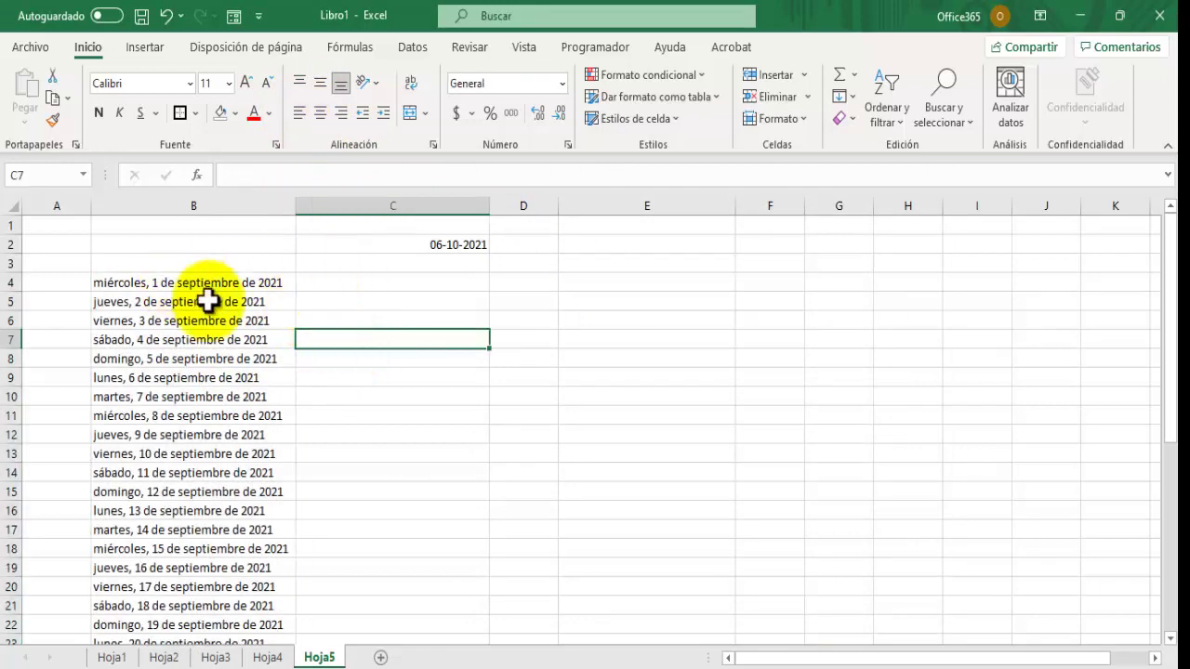
Enter the formula =B4<HOY() in cell C4 to test whether the date precedes today.
left_click(459, 247)
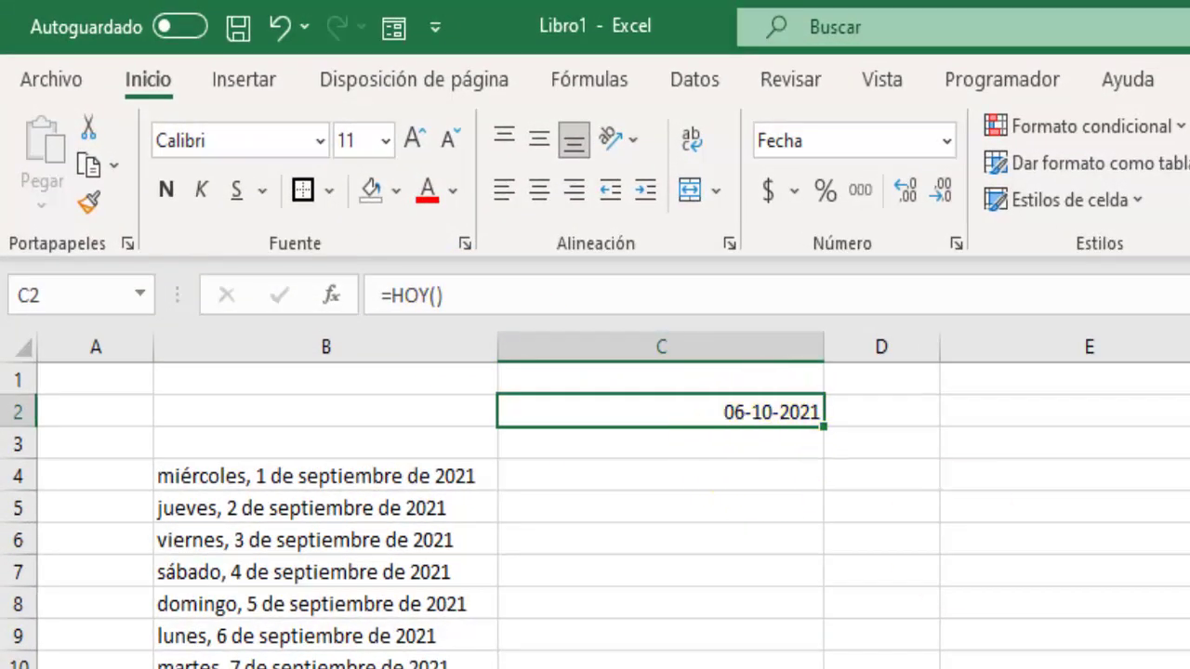
left_click(667, 482)
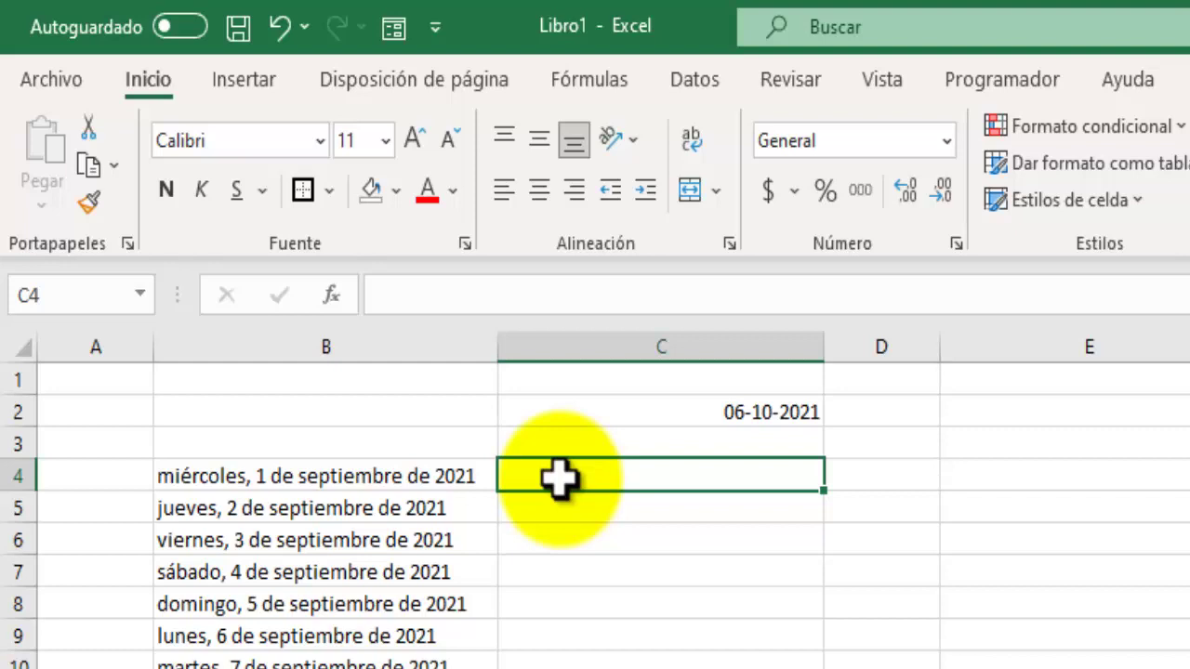
type("=")
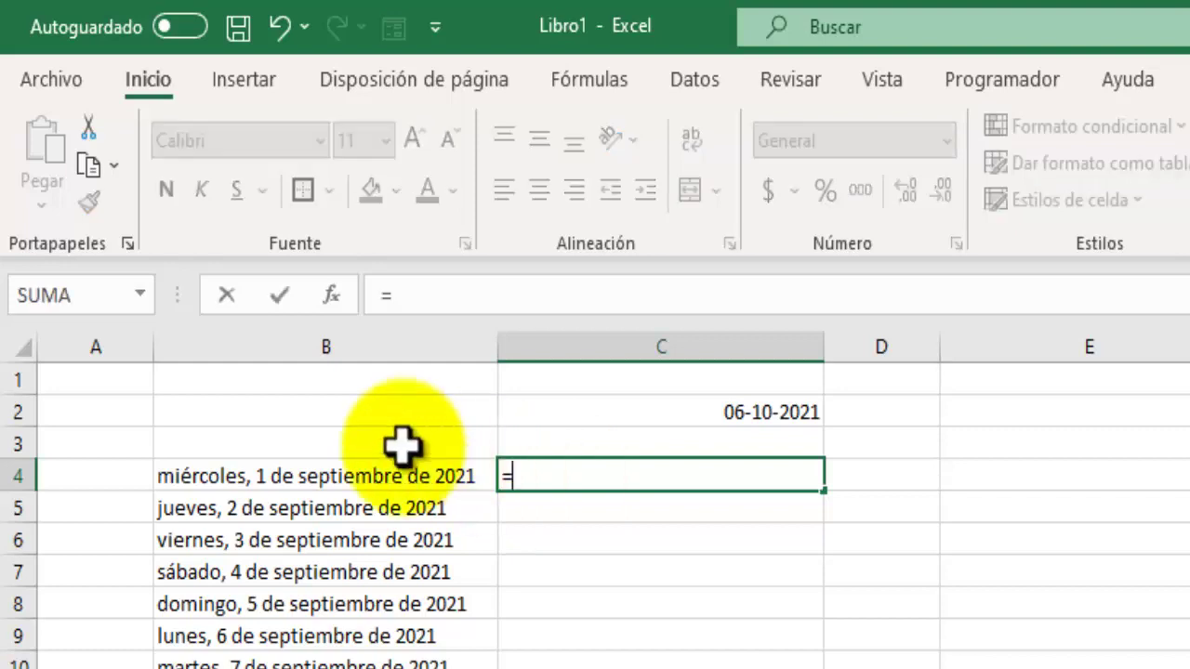
left_click(330, 476)
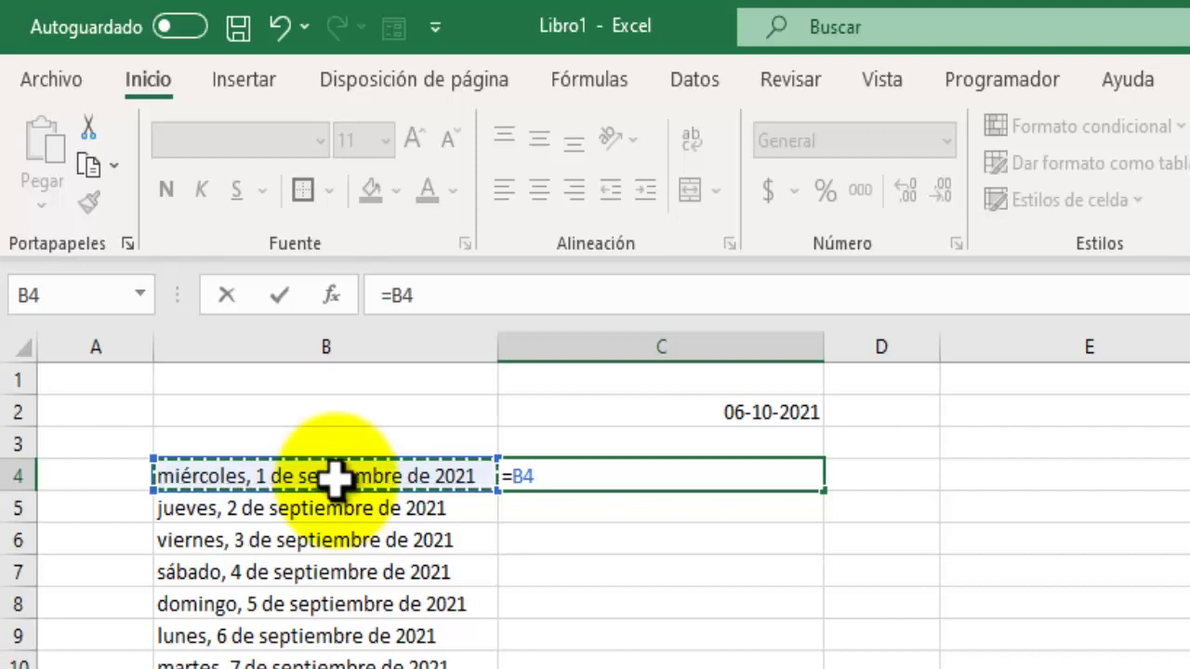
type("<")
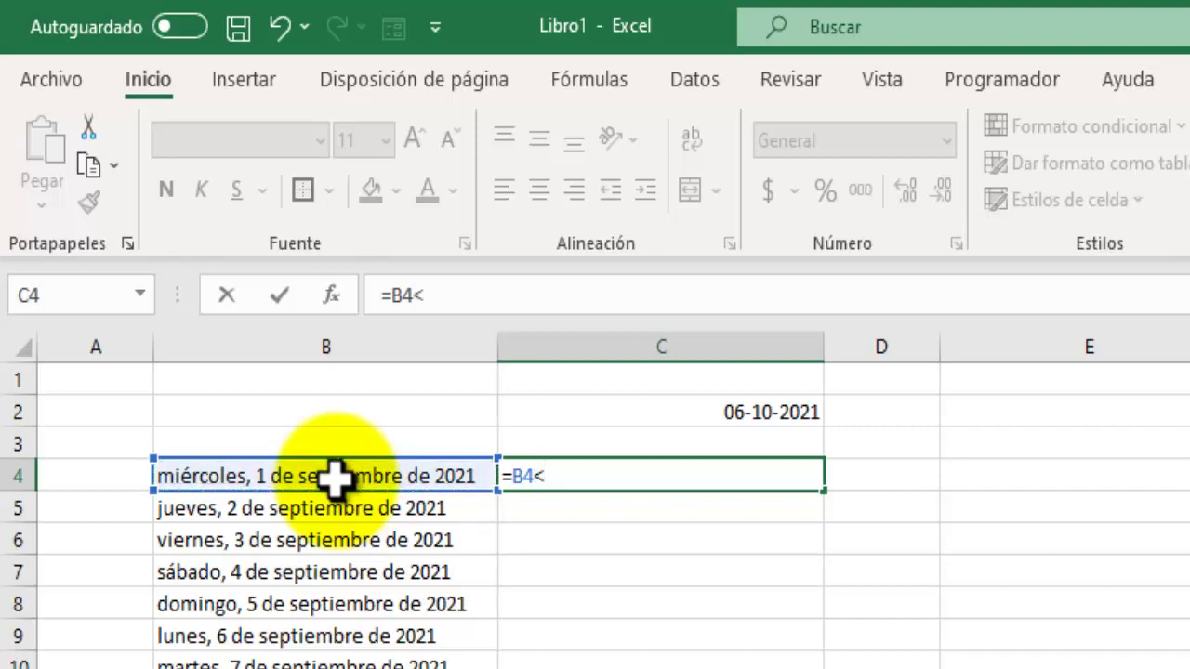
type("HOY(")
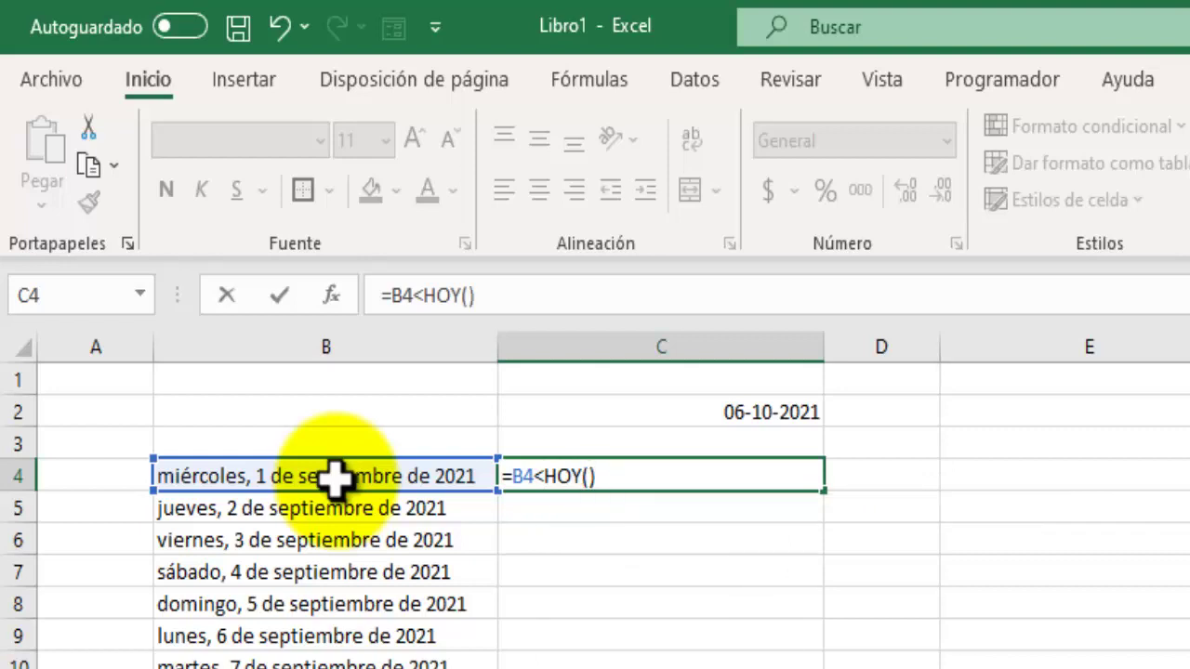
key("Return")
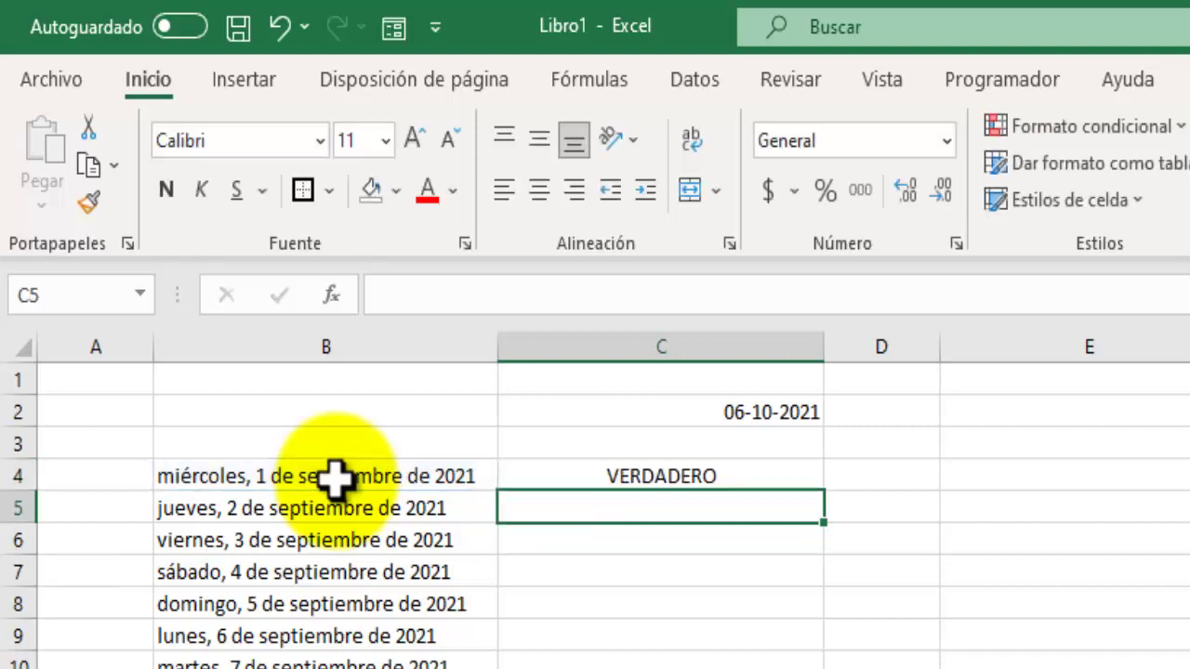
Change the formula in C4 to =B4<HOY()-30.
left_click(600, 478)
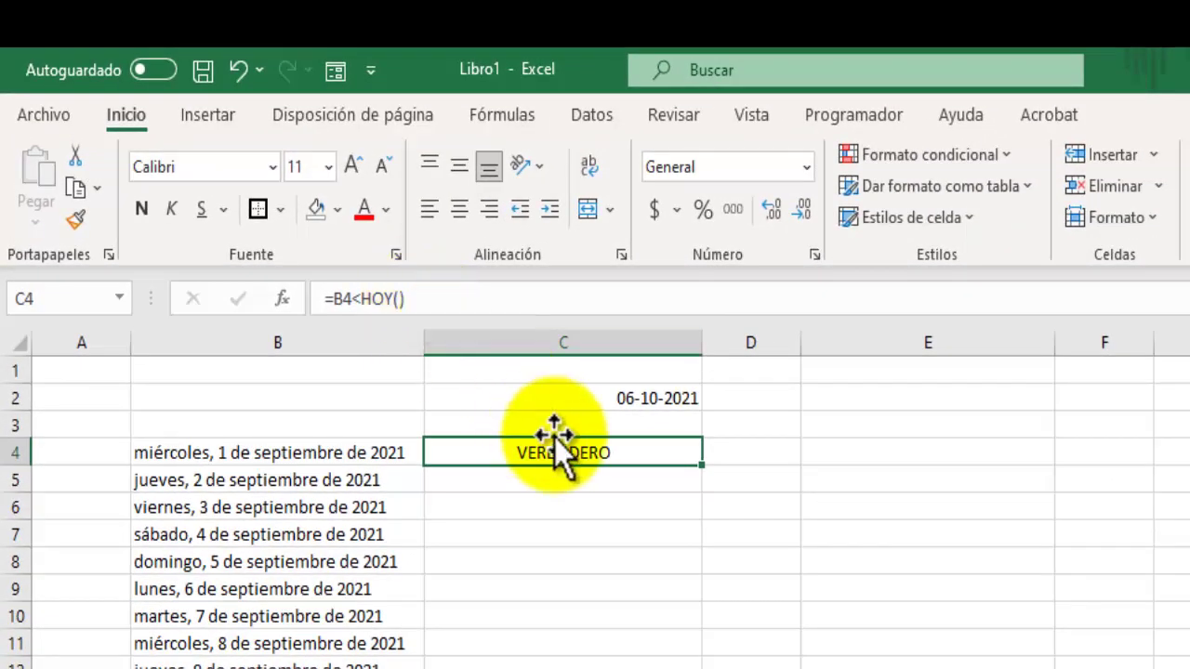
left_click(416, 298)
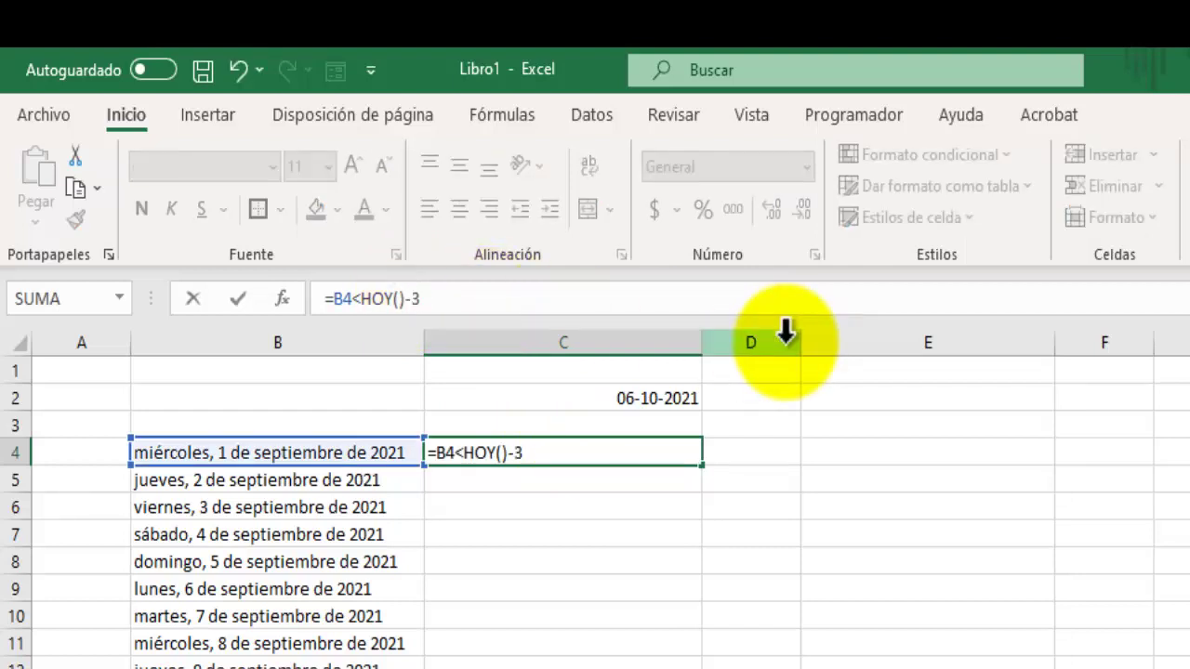
key("Return")
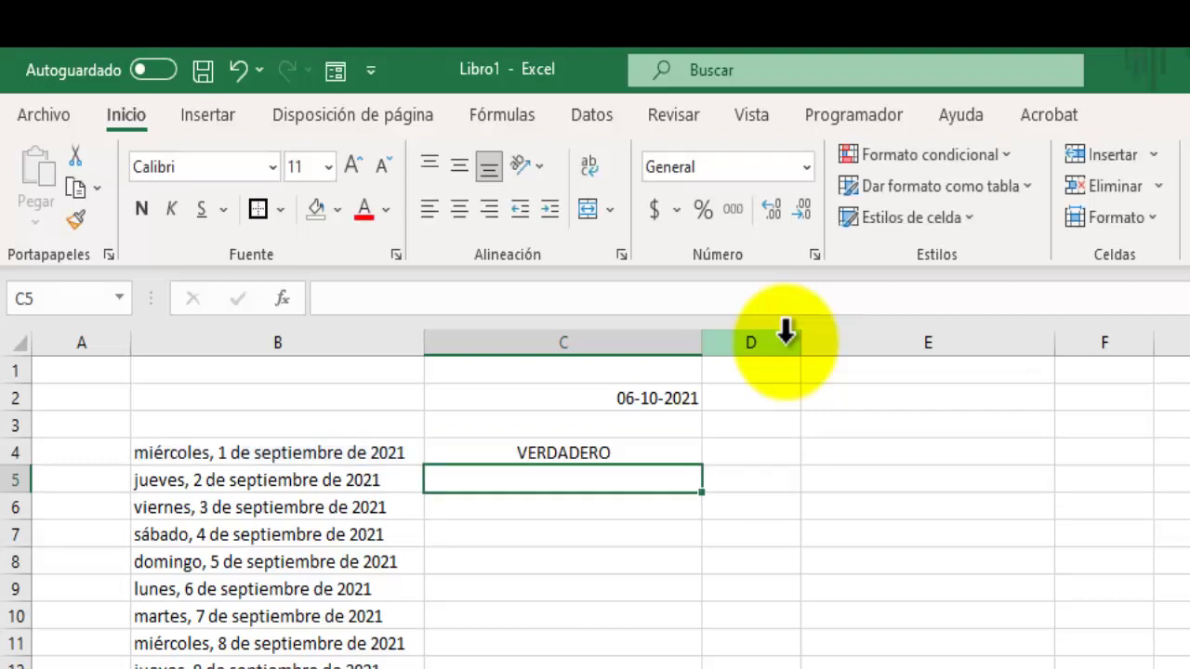
Widen column D and enter the formula =HOY()-B4 in cell D4.
left_click(765, 455)
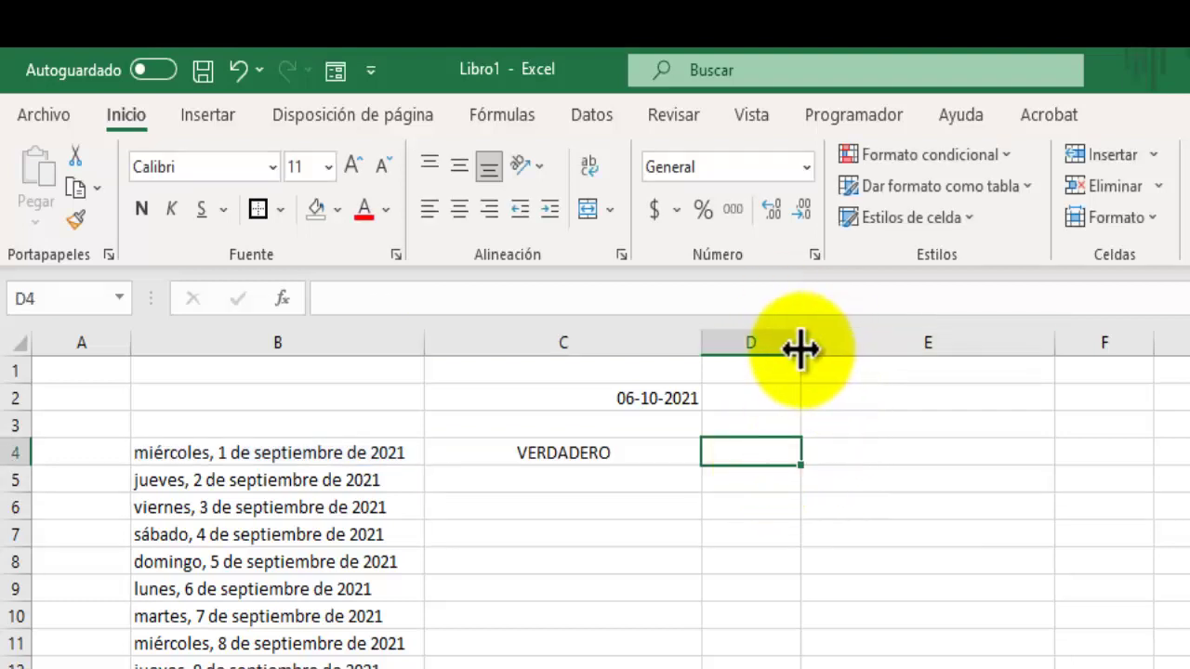
left_click_drag(801, 348, 906, 354)
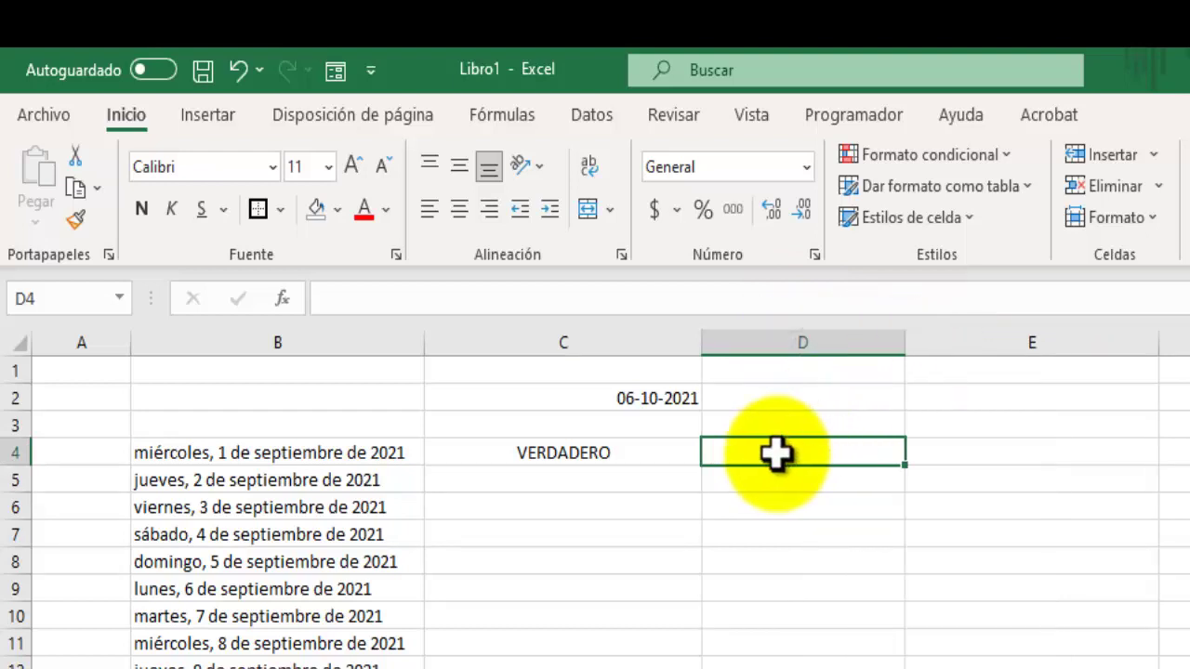
type("=")
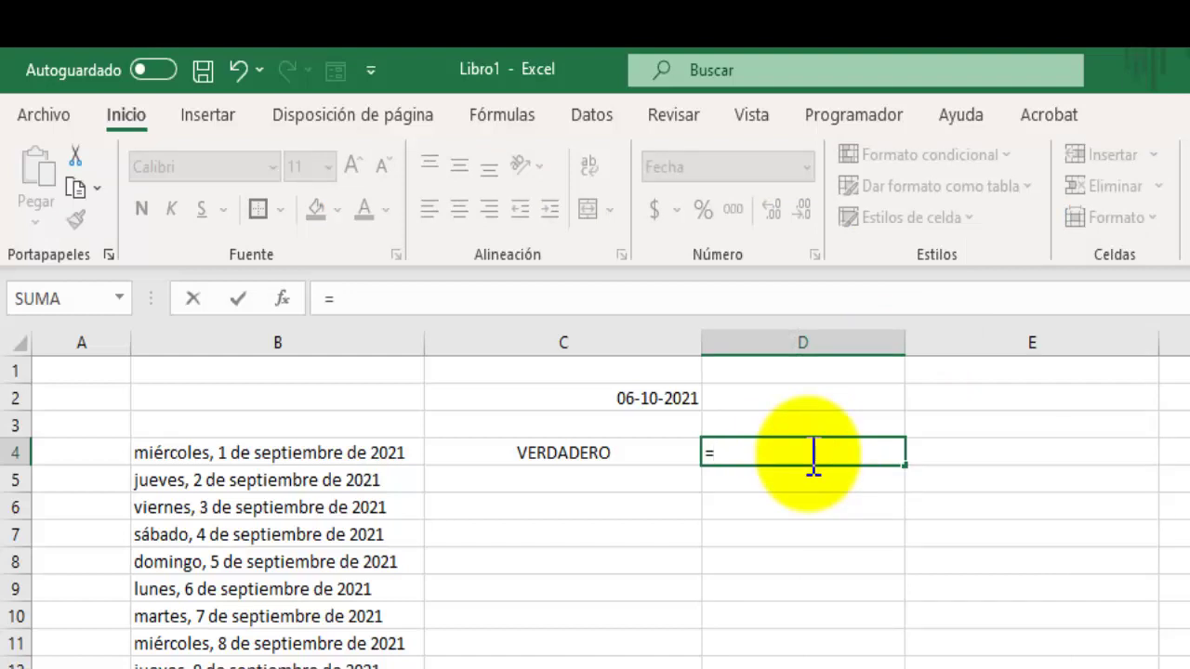
type("HP")
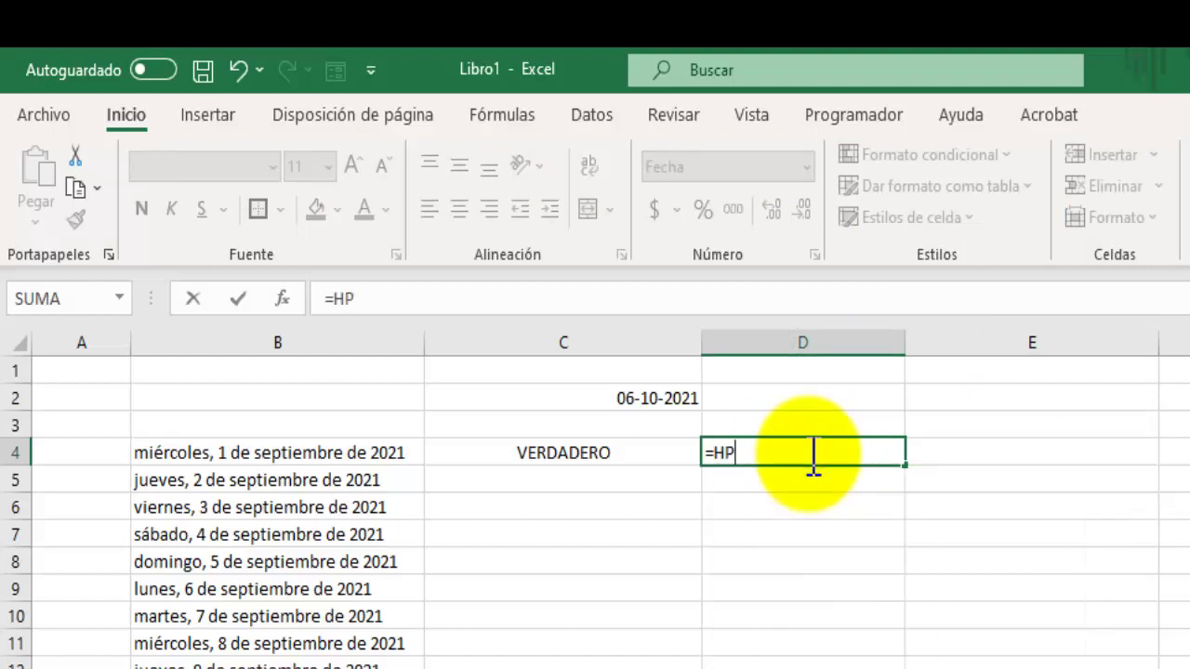
key("BackSpace")
type("O")
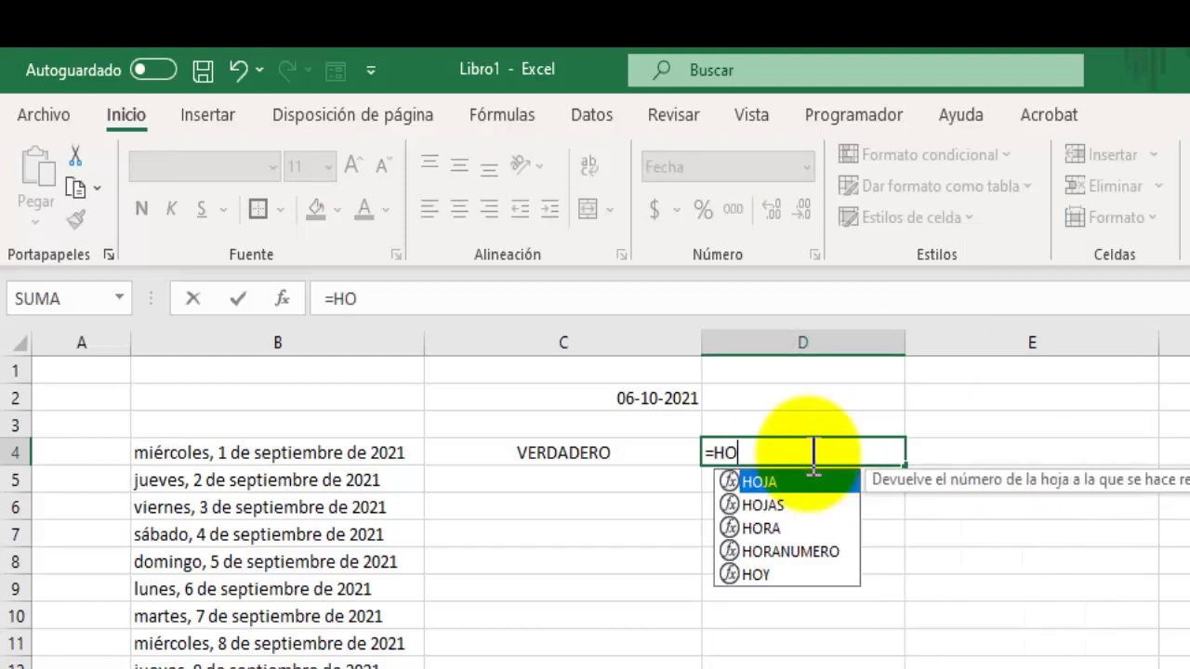
type("Y()-")
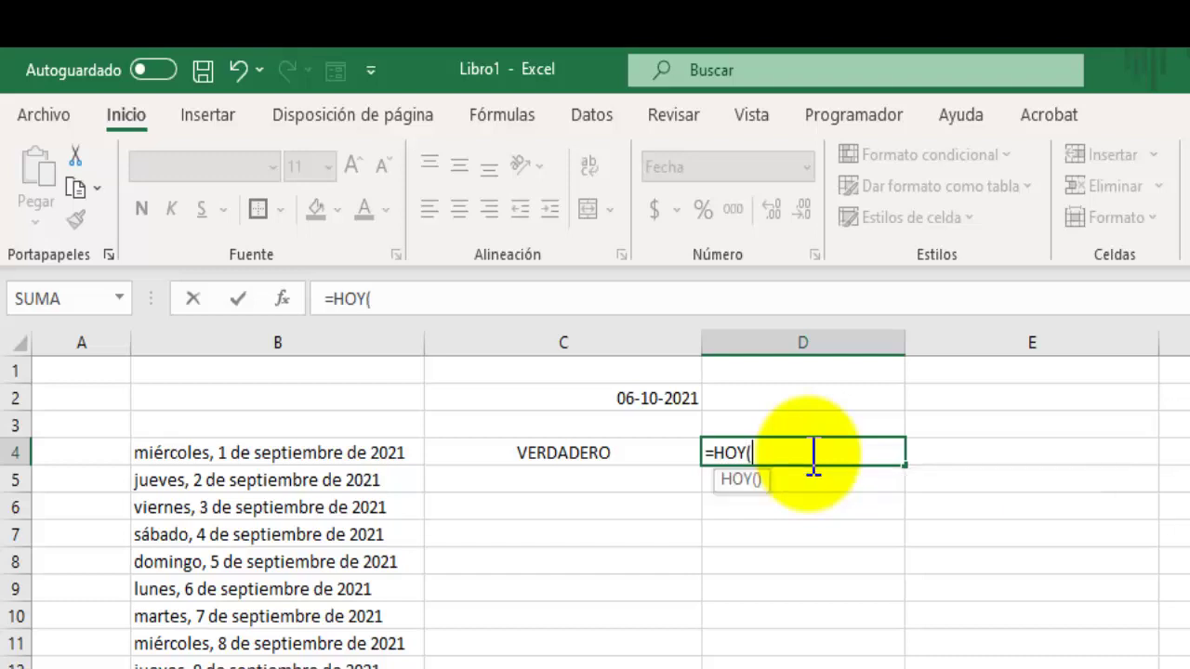
left_click(376, 453)
key("Return")
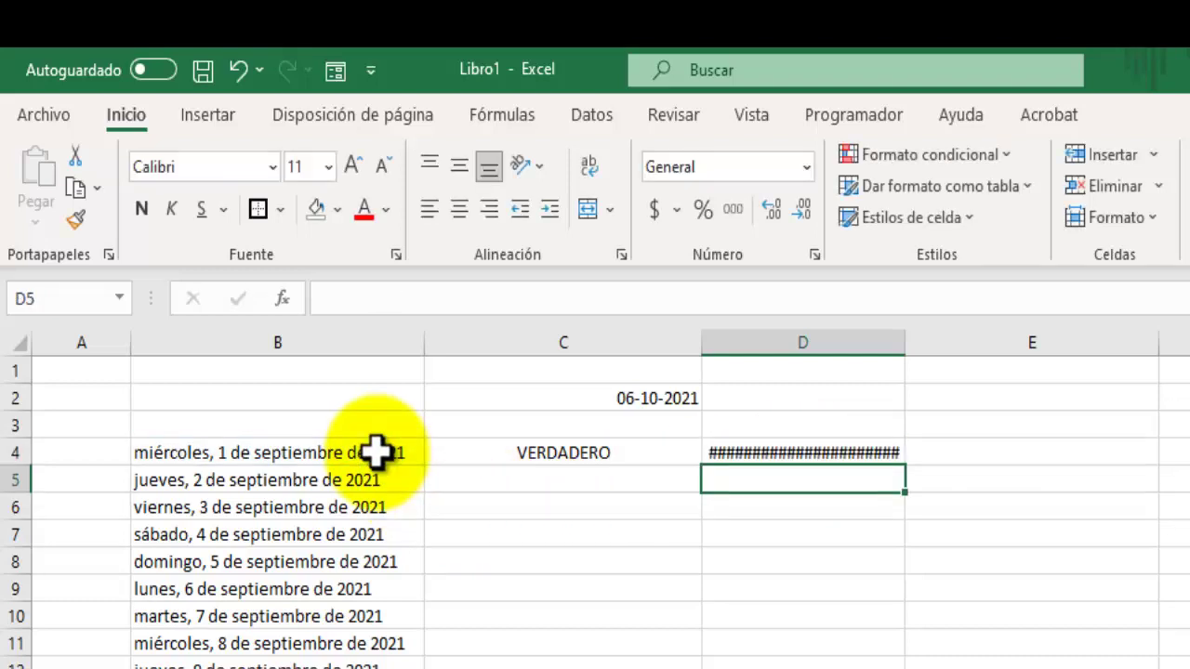
Format cell D4 as Número with 0 decimal places.
left_click(791, 452)
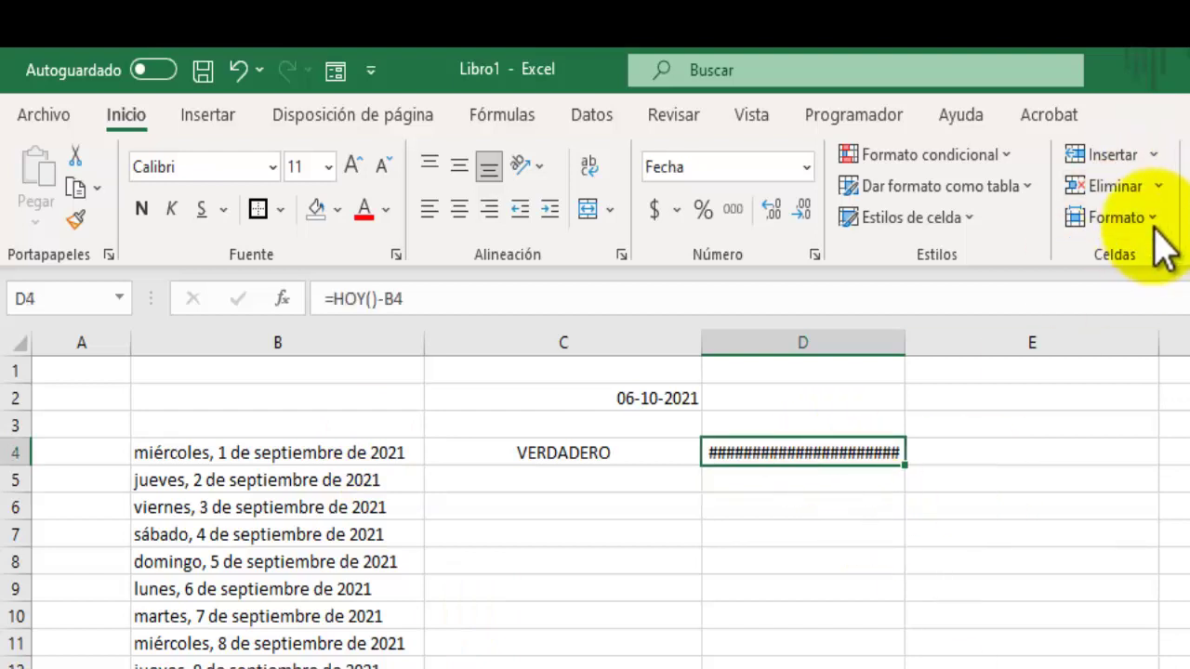
left_click(1149, 217)
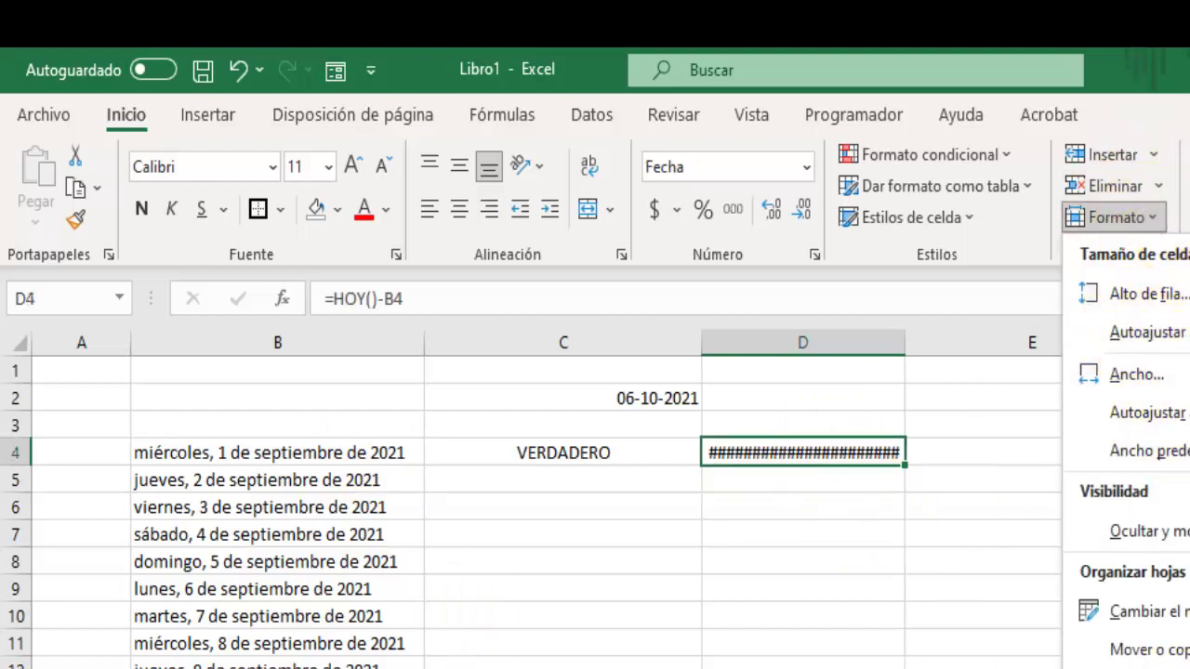
key("ctrl+1")
left_click(714, 420)
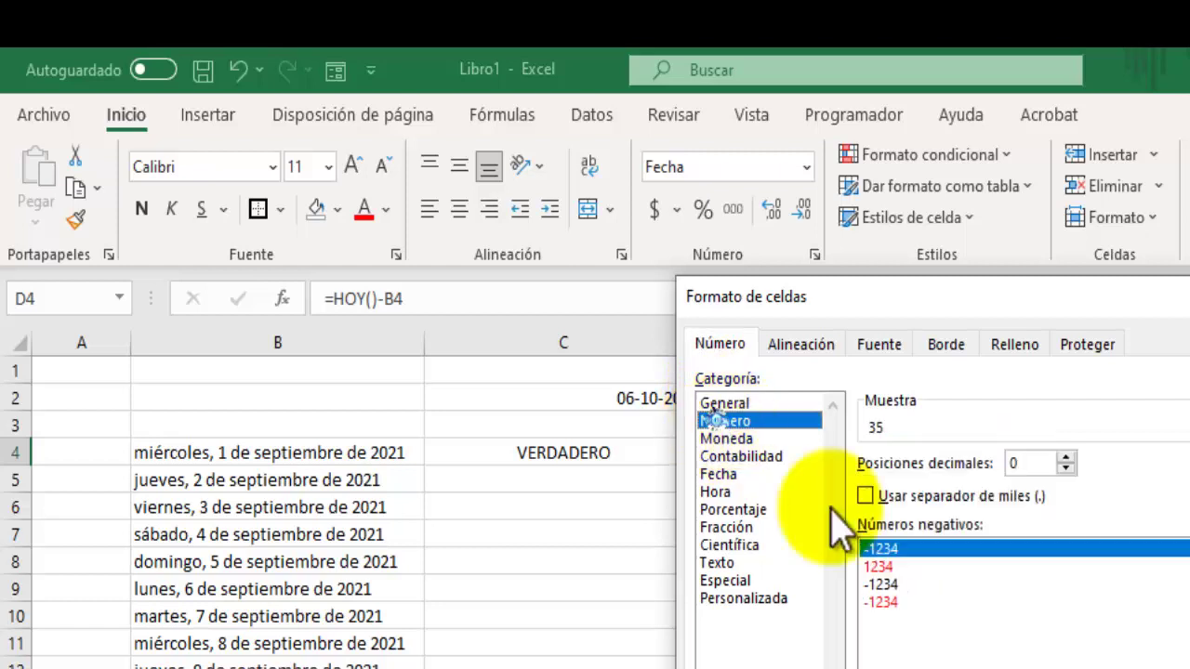
key("Return")
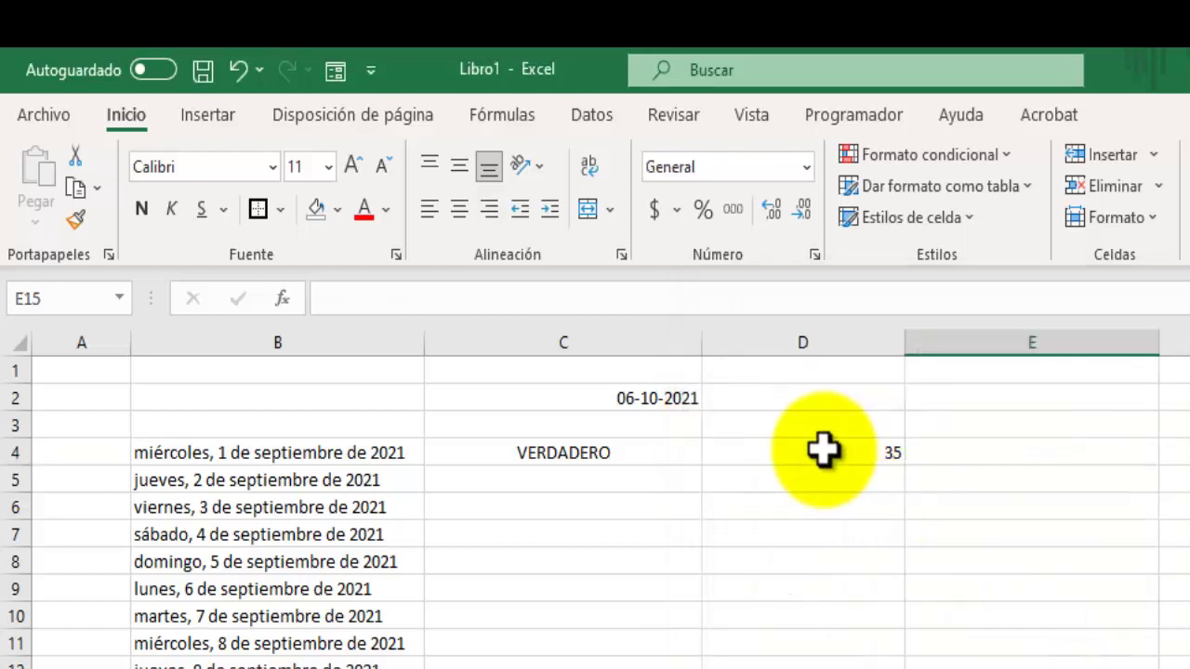
left_click(834, 450)
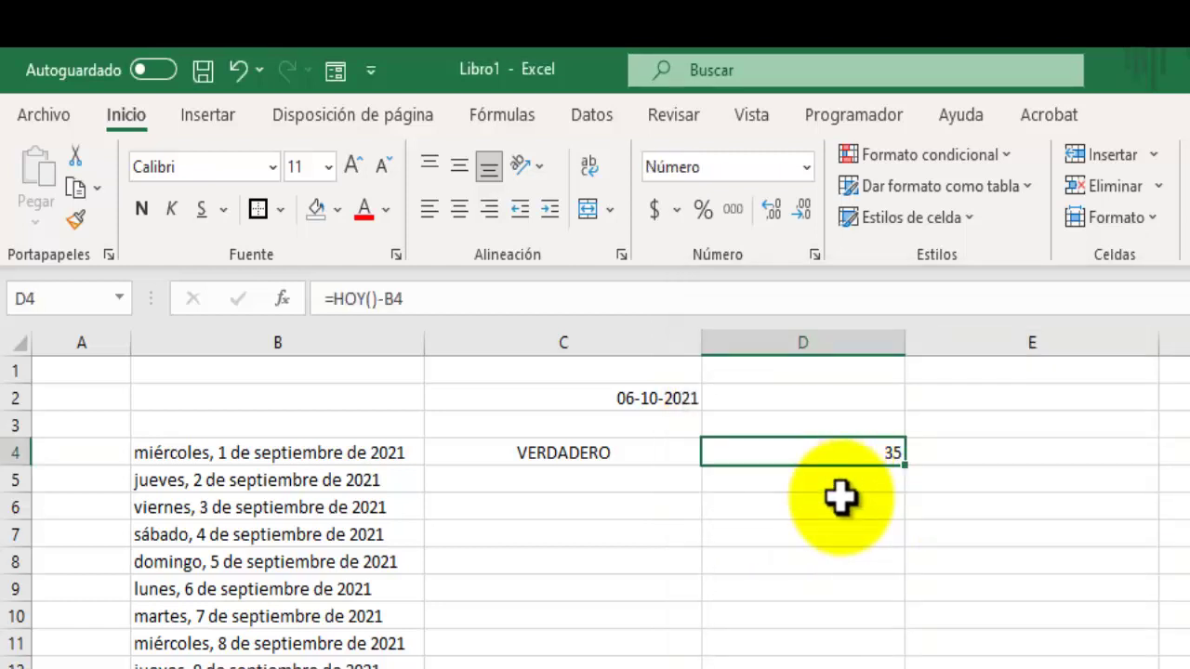
left_click(526, 444)
left_click(826, 455)
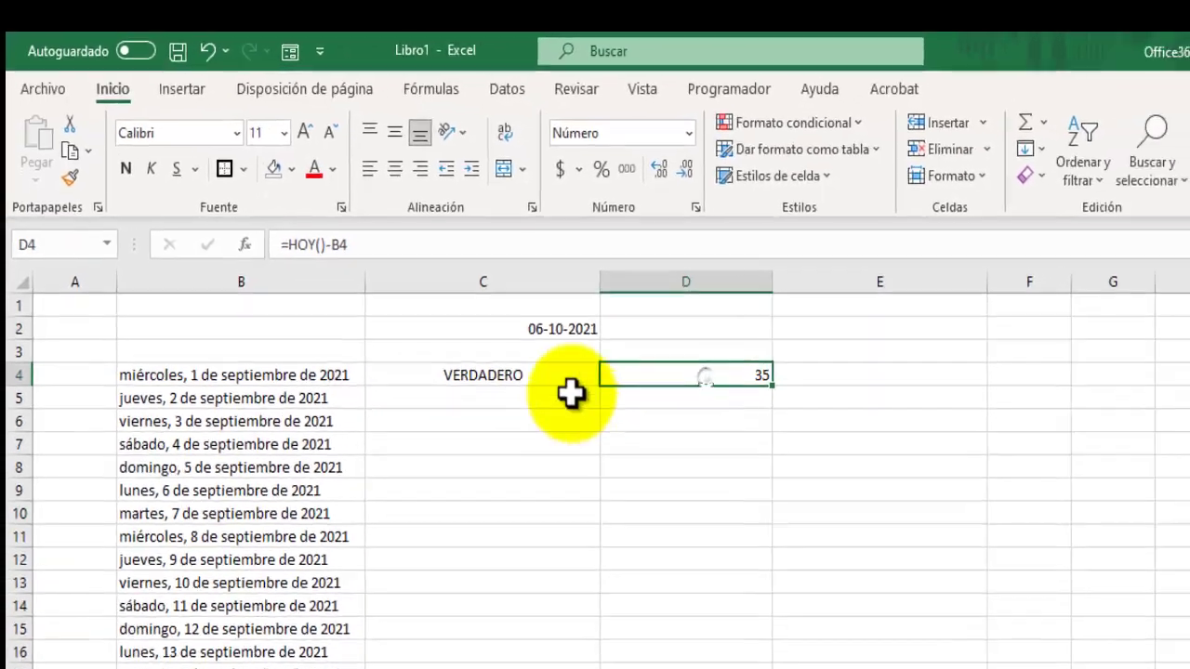
Fill the formula =B4<HOY()-30 from C4 down to C39.
left_click(581, 377)
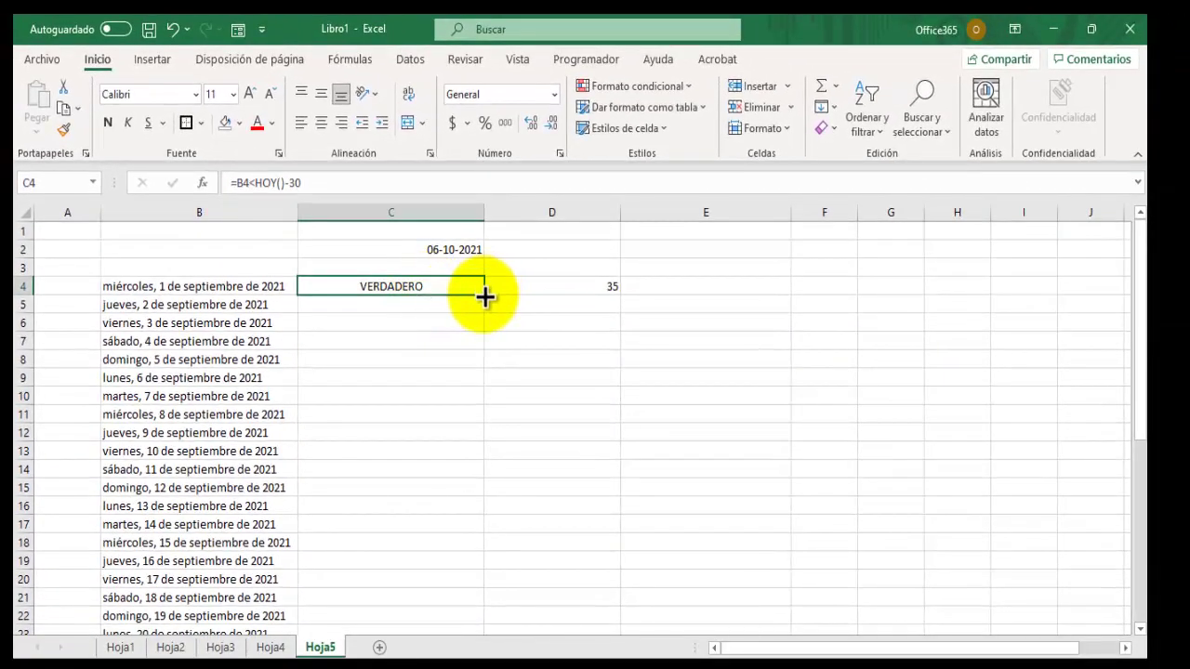
left_click_drag(485, 295, 475, 614)
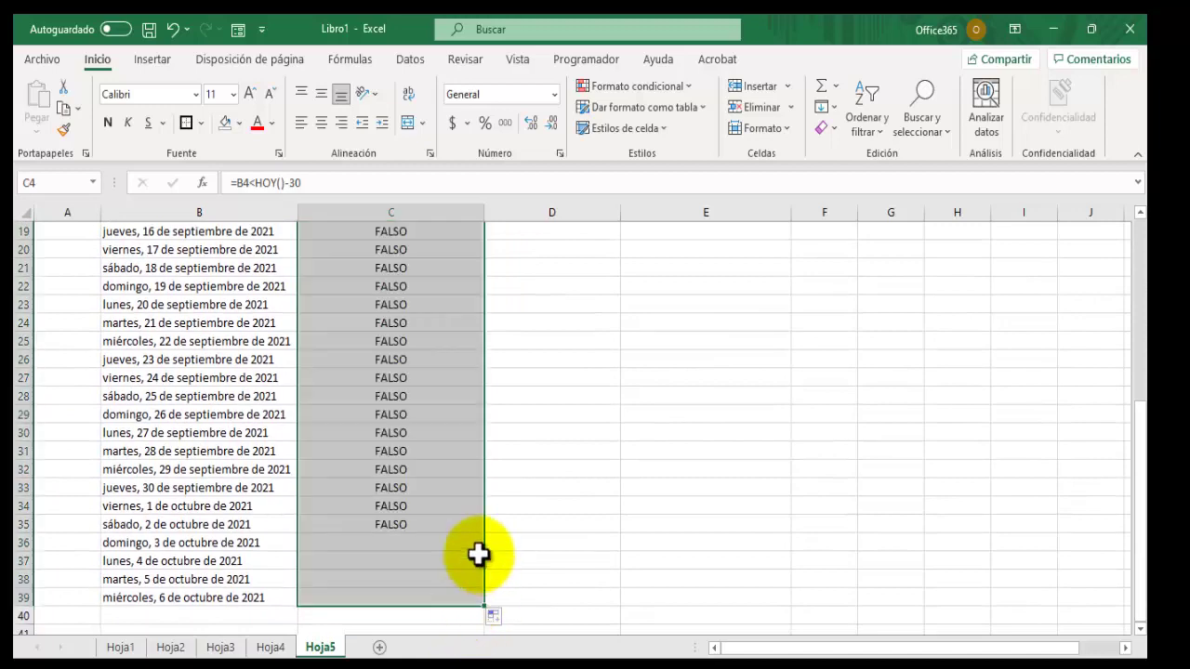
scroll(477, 544, "up", 6)
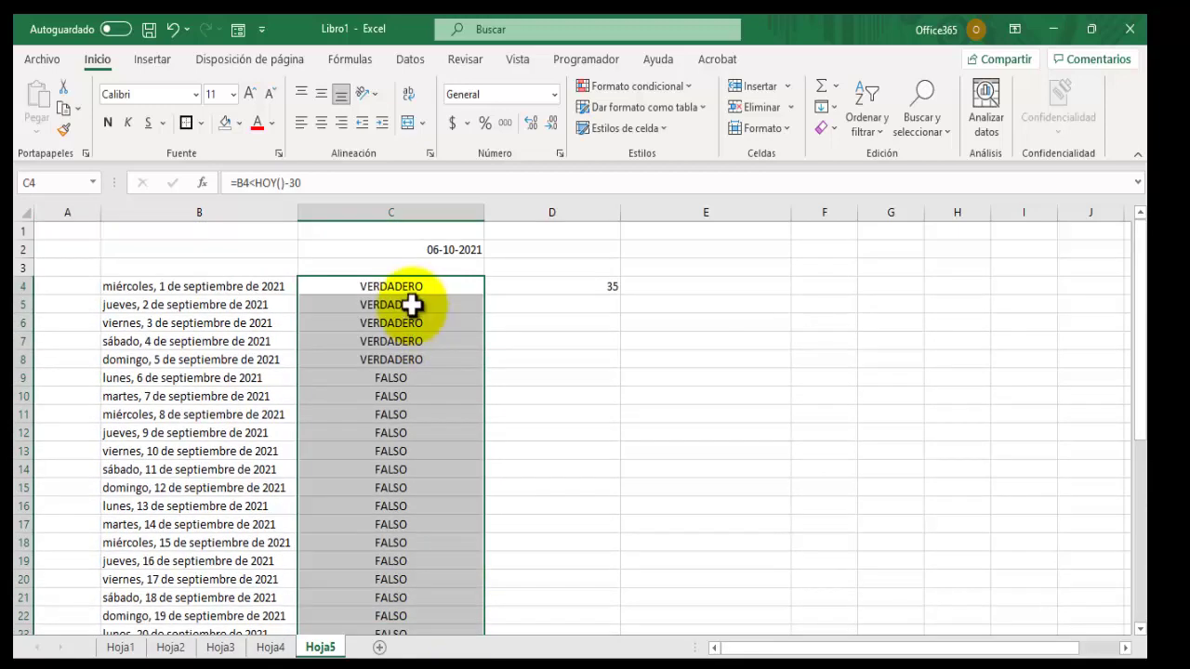
Fill the formula =HOY()-B4 from D4 down to D39 and check the day differences against the dates.
left_click(555, 291)
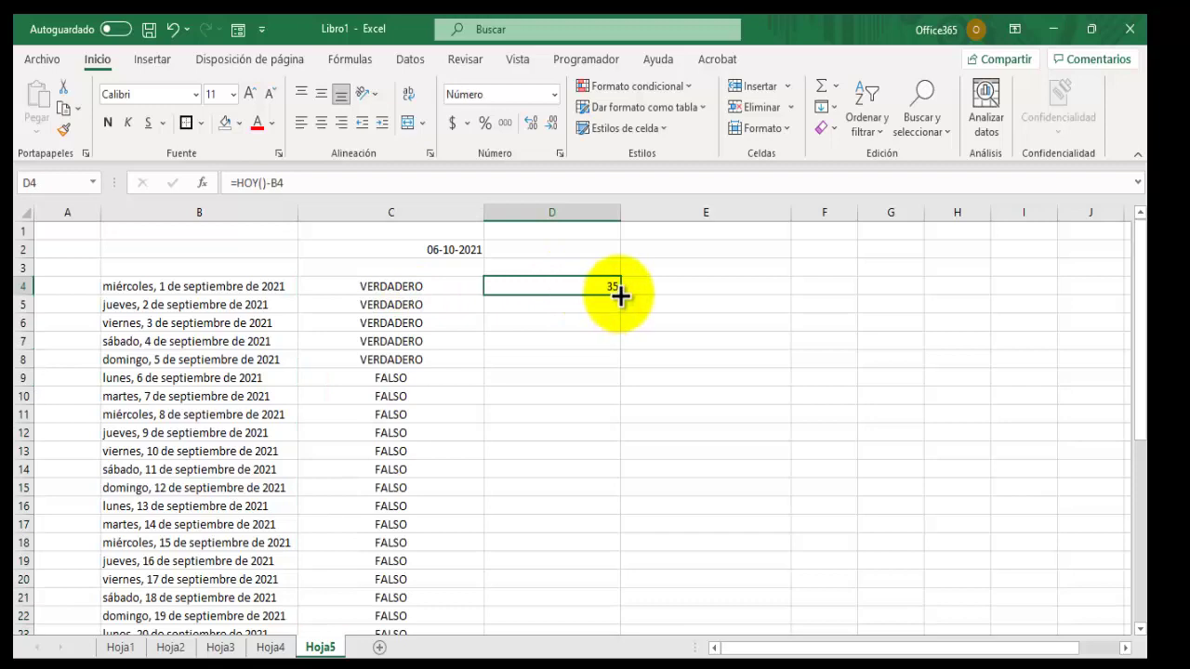
left_click_drag(620, 295, 624, 604)
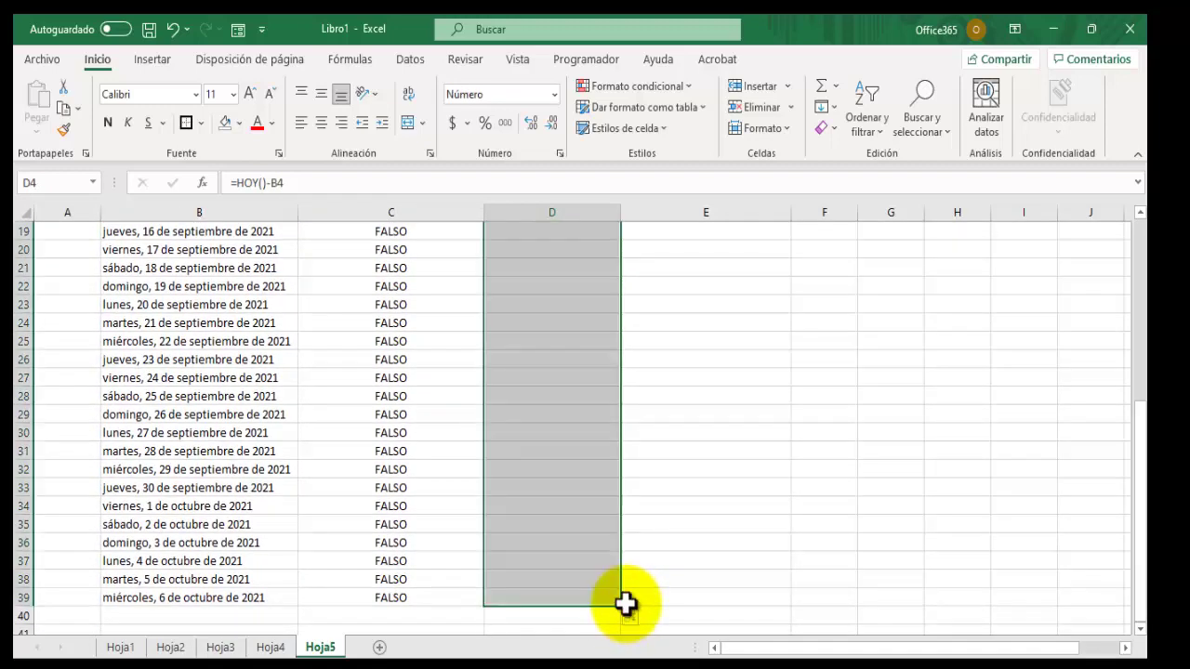
left_click(579, 596)
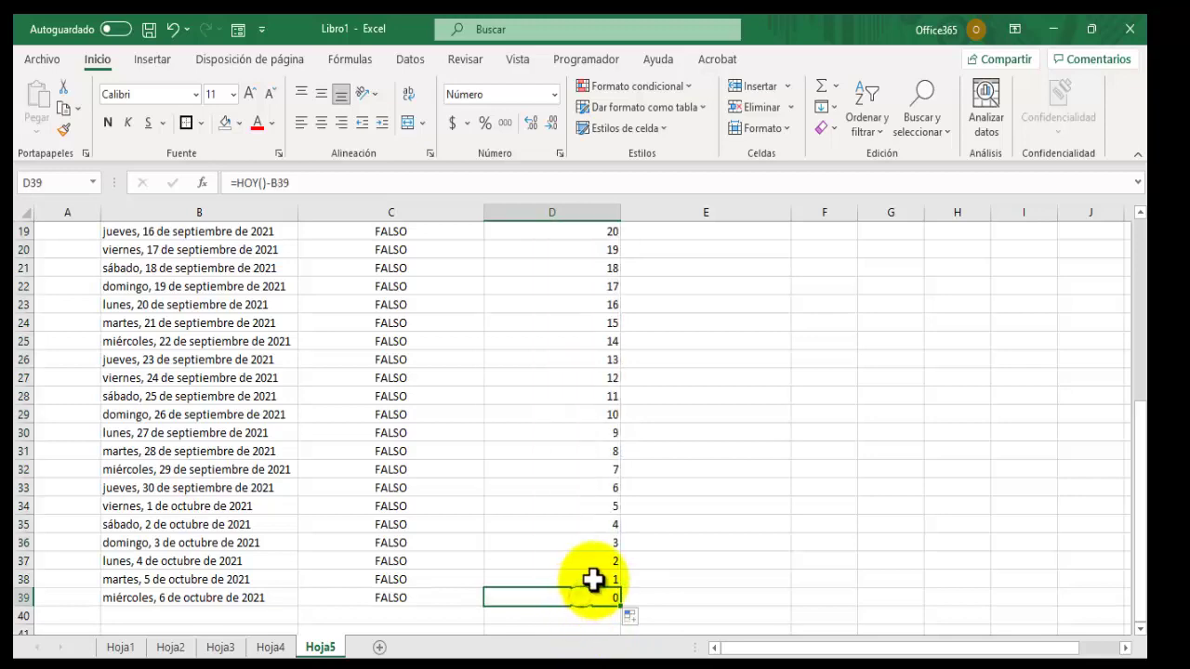
left_click(592, 579)
scroll(600, 466, "up", 1)
scroll(600, 467, "up", 6)
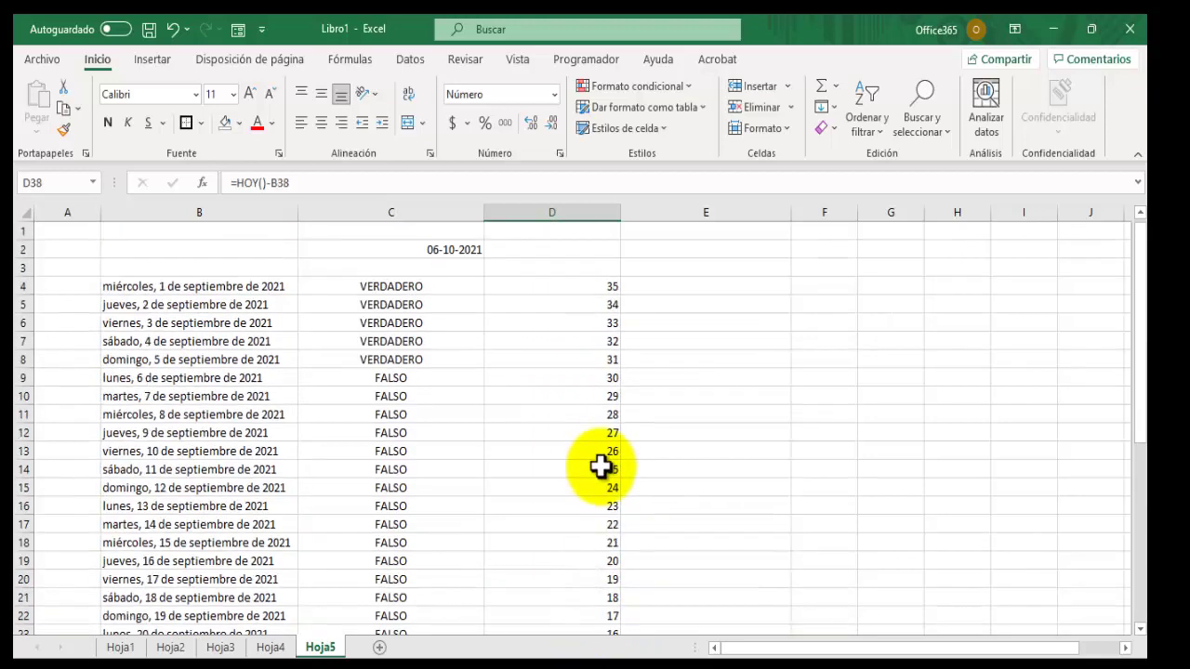
Start a new conditional formatting rule for the dates in B4:B39 that uses a formula to determine the cells.
left_click(590, 377)
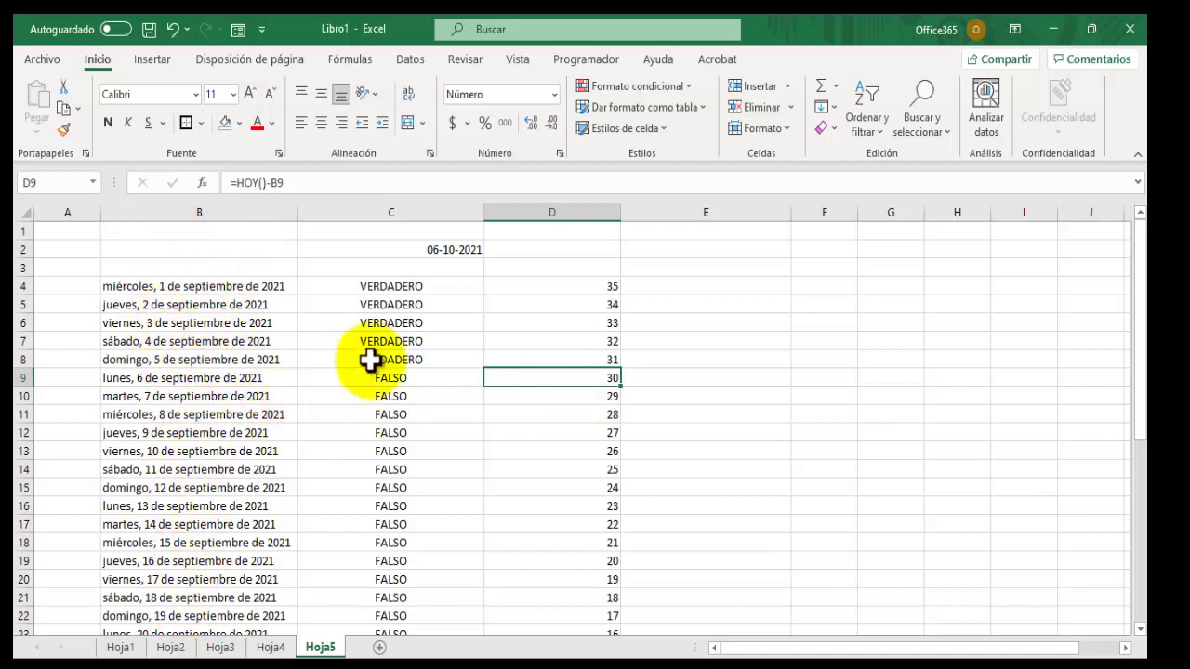
left_click(402, 289)
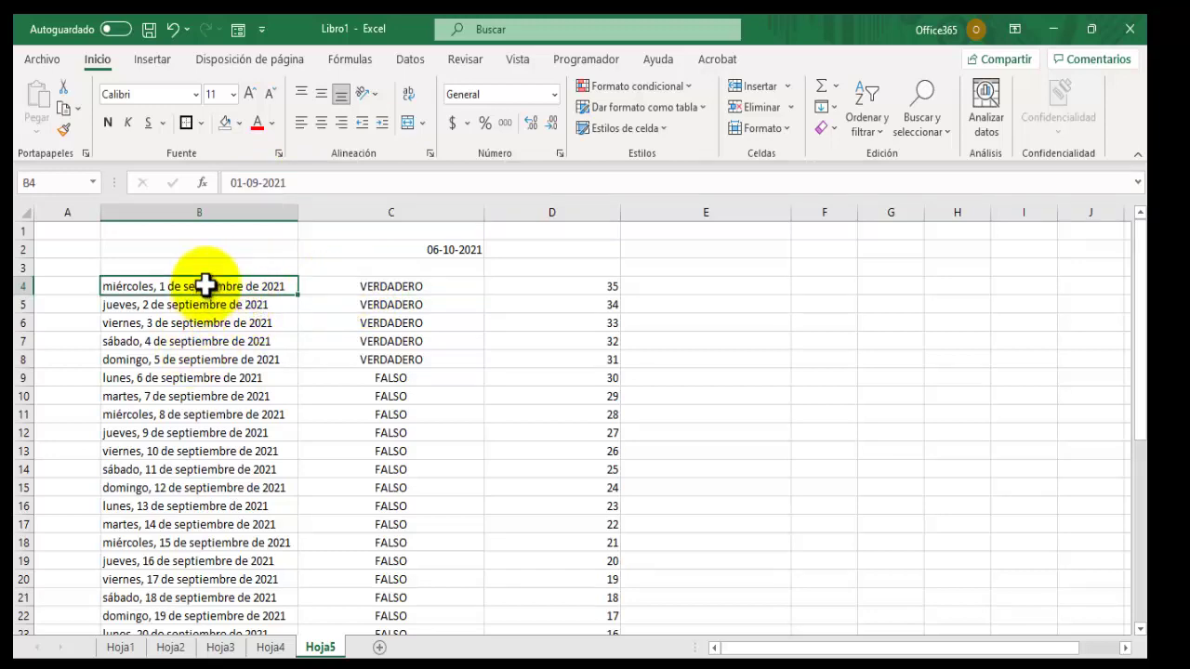
left_click_drag(204, 288, 226, 572)
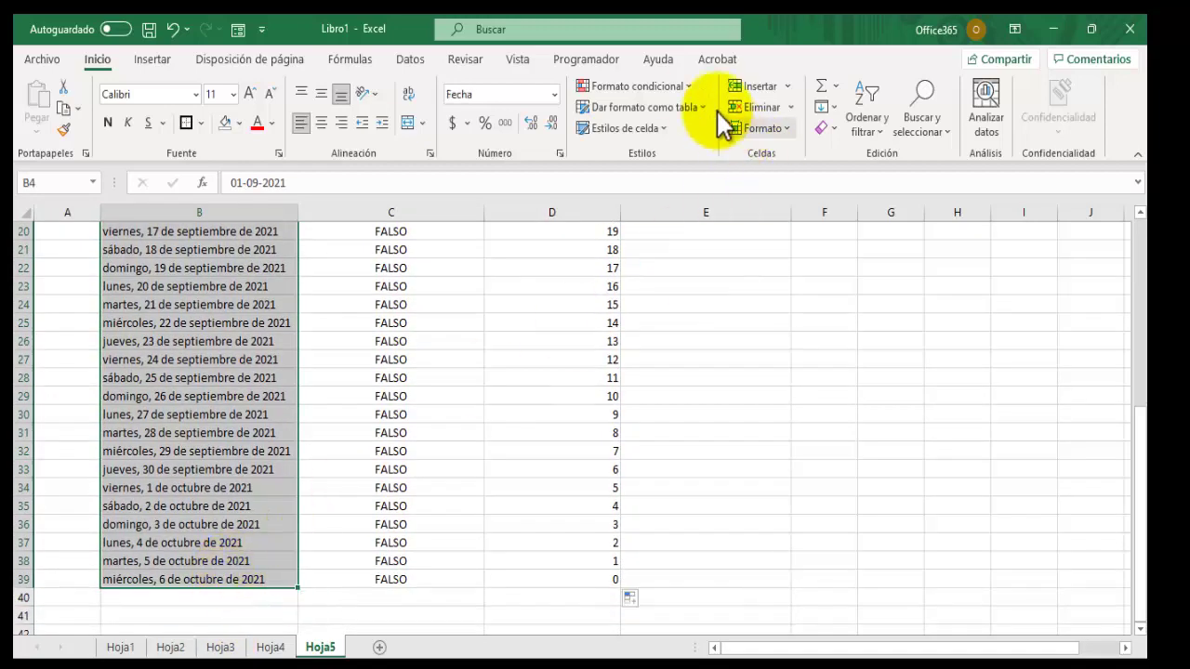
left_click(689, 87)
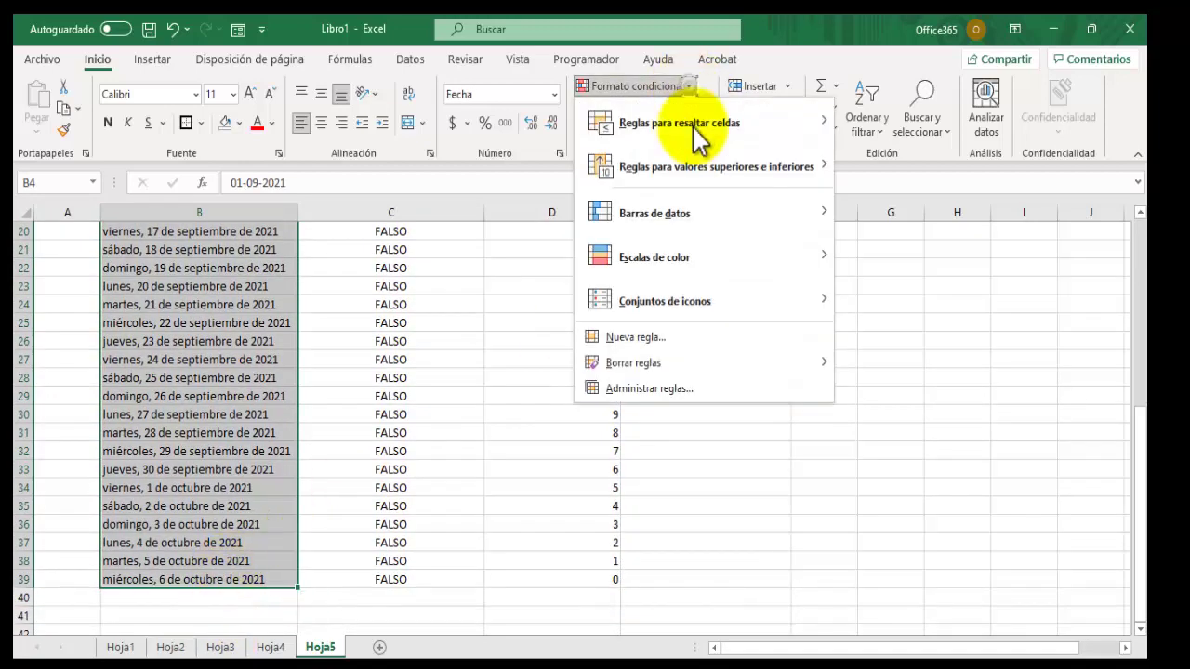
left_click(678, 391)
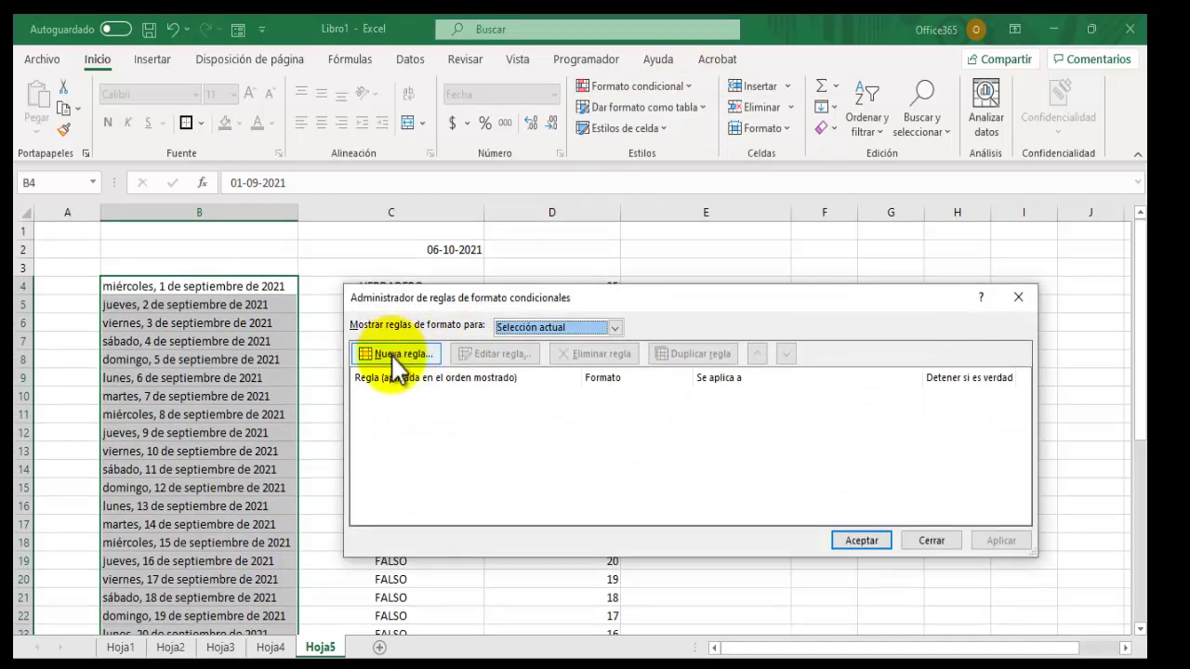
left_click(391, 355)
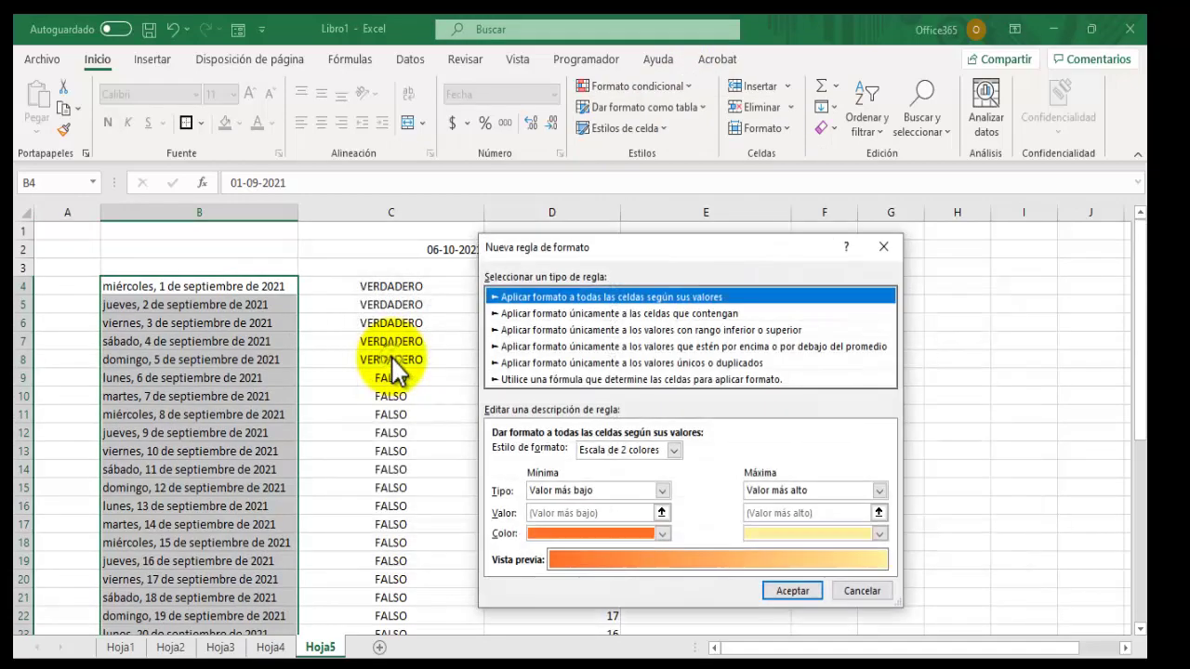
left_click(546, 379)
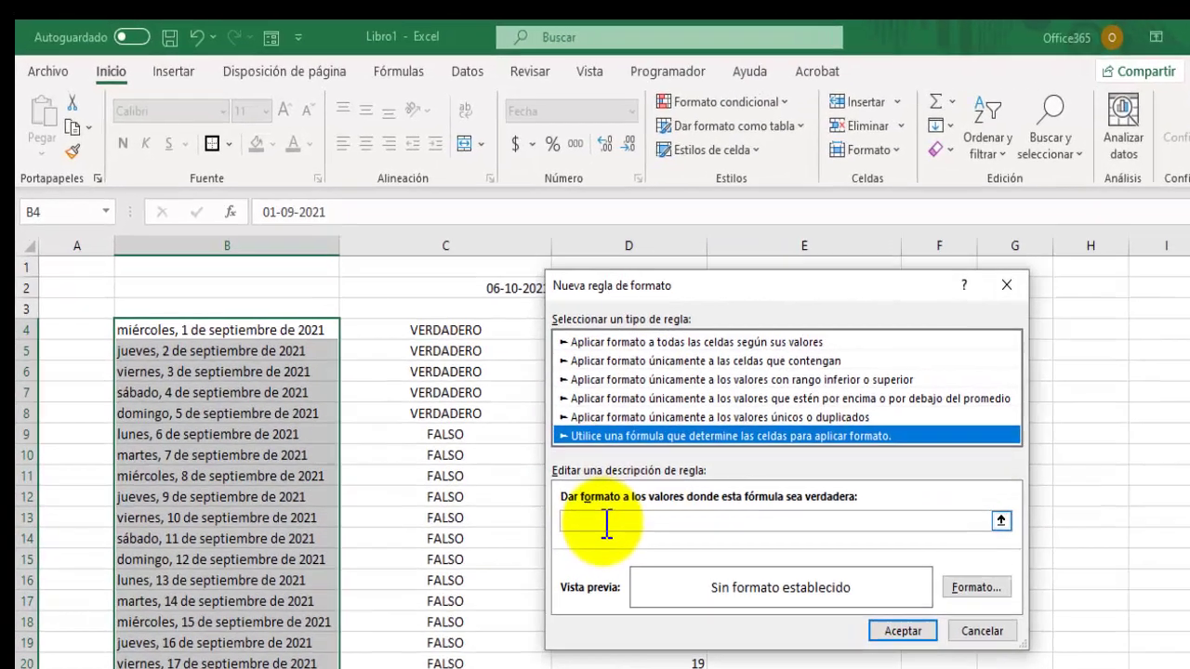
Enter =$B$4<HOY()-30 as the formula of the new formatting rule.
left_click(532, 453)
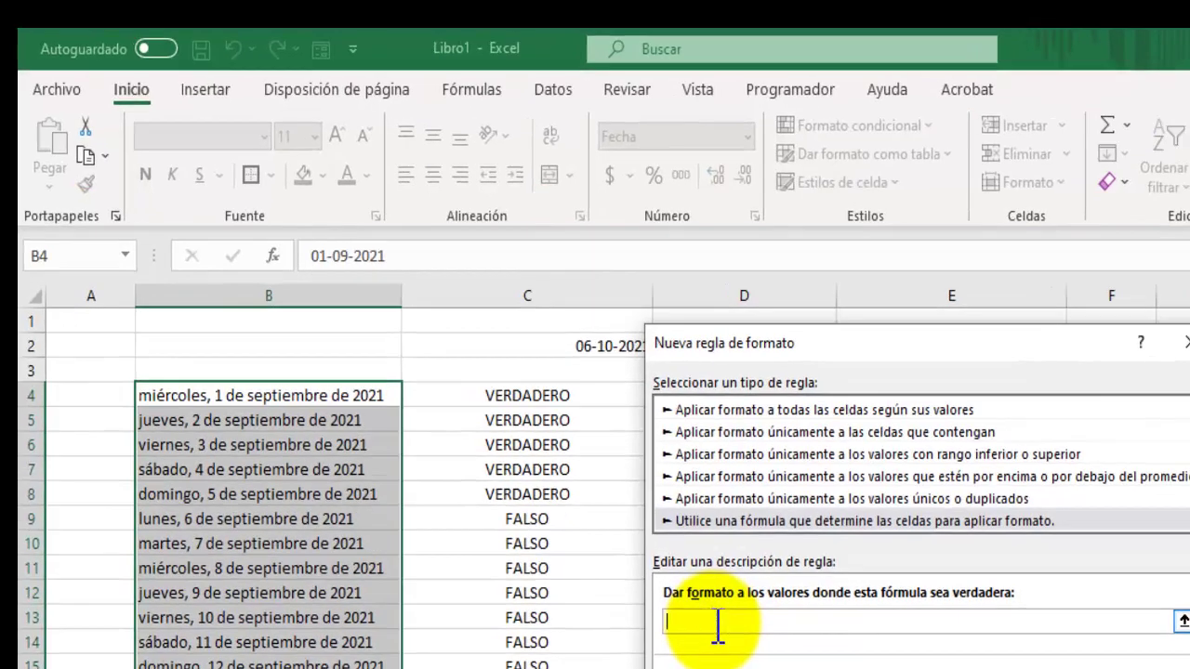
left_click(263, 395)
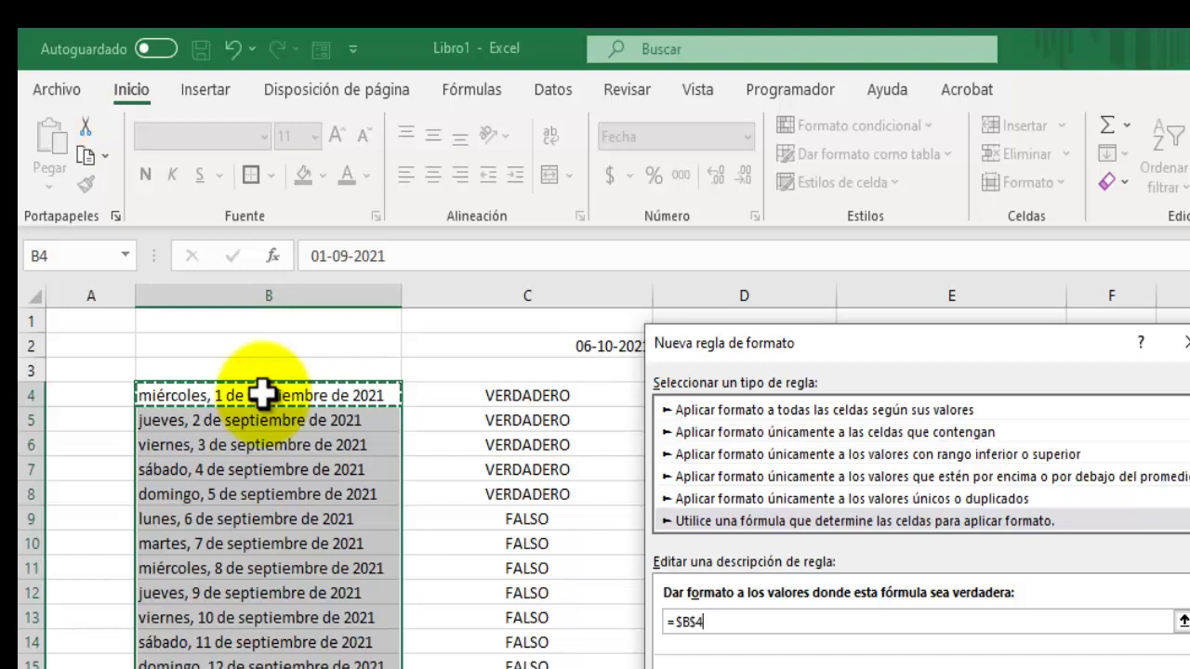
type("<HOY()-30")
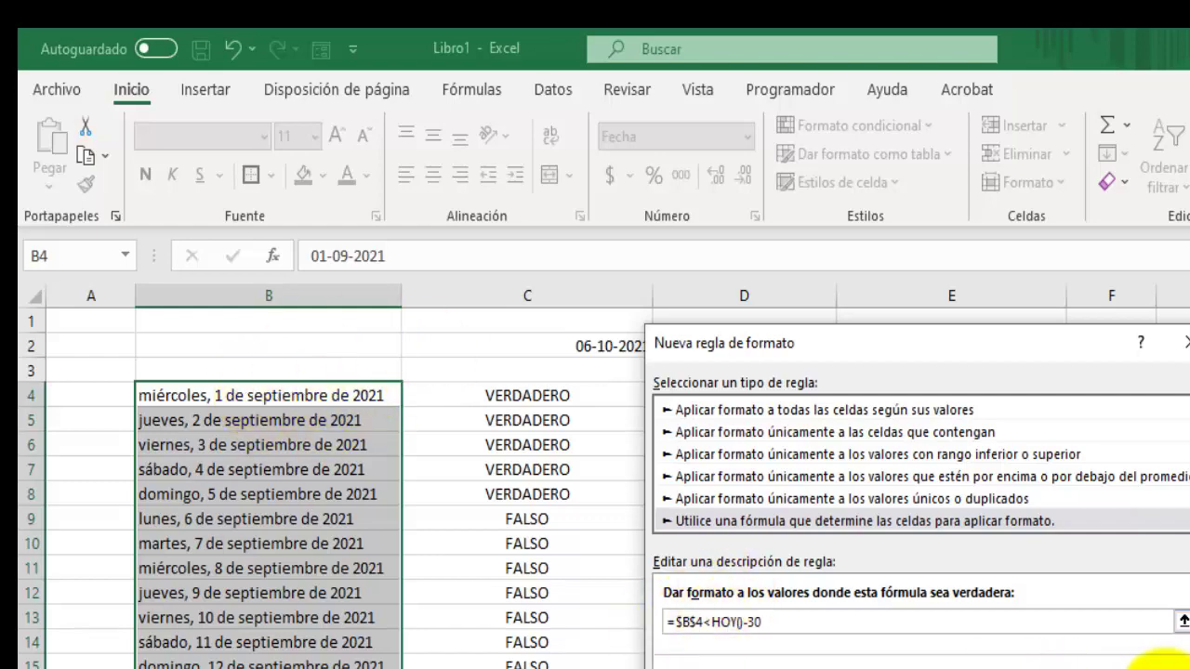
Give the rule a red background fill and save it to the rule list.
left_click(1162, 662)
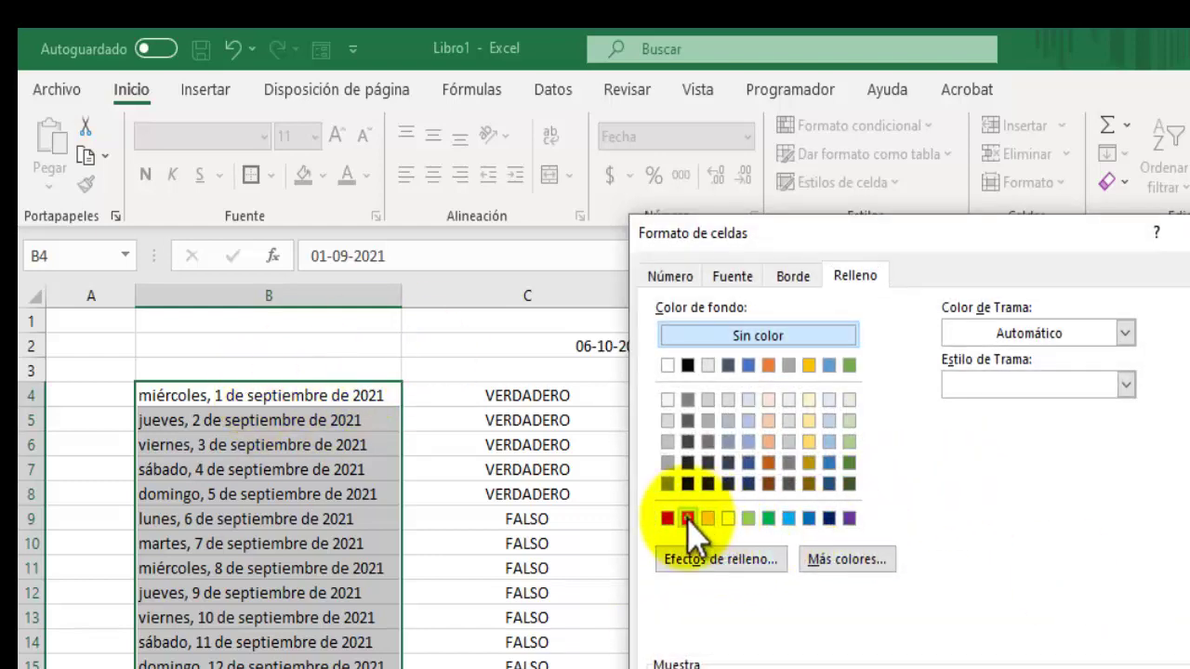
left_click(688, 518)
key("Return")
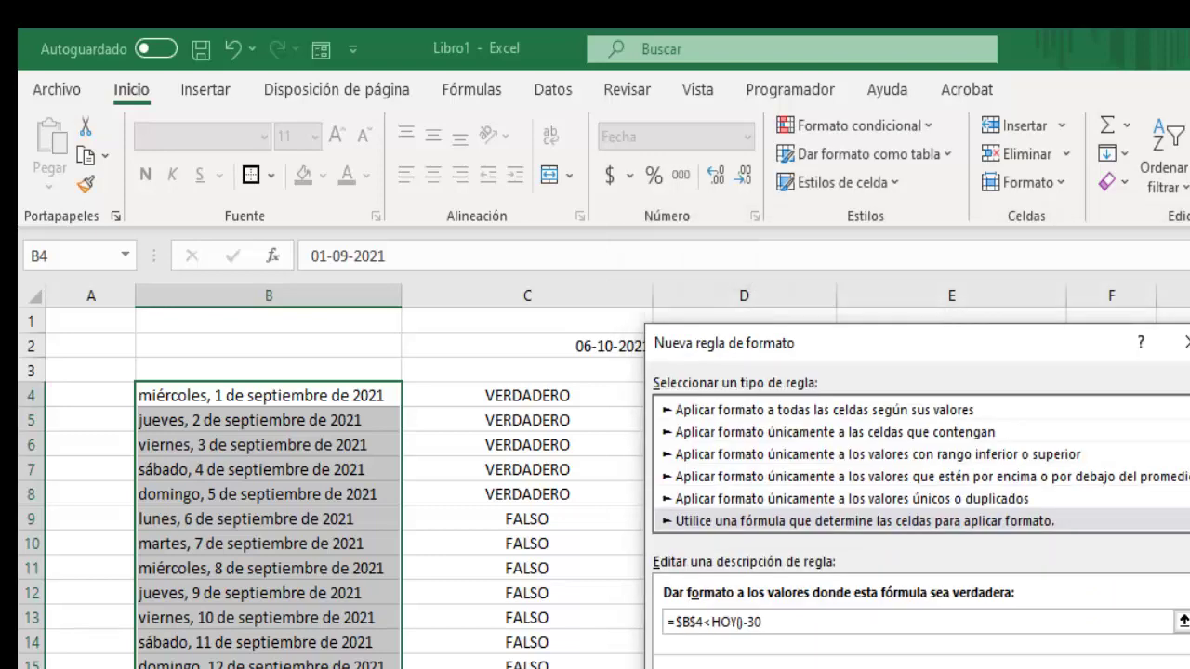
key("Return")
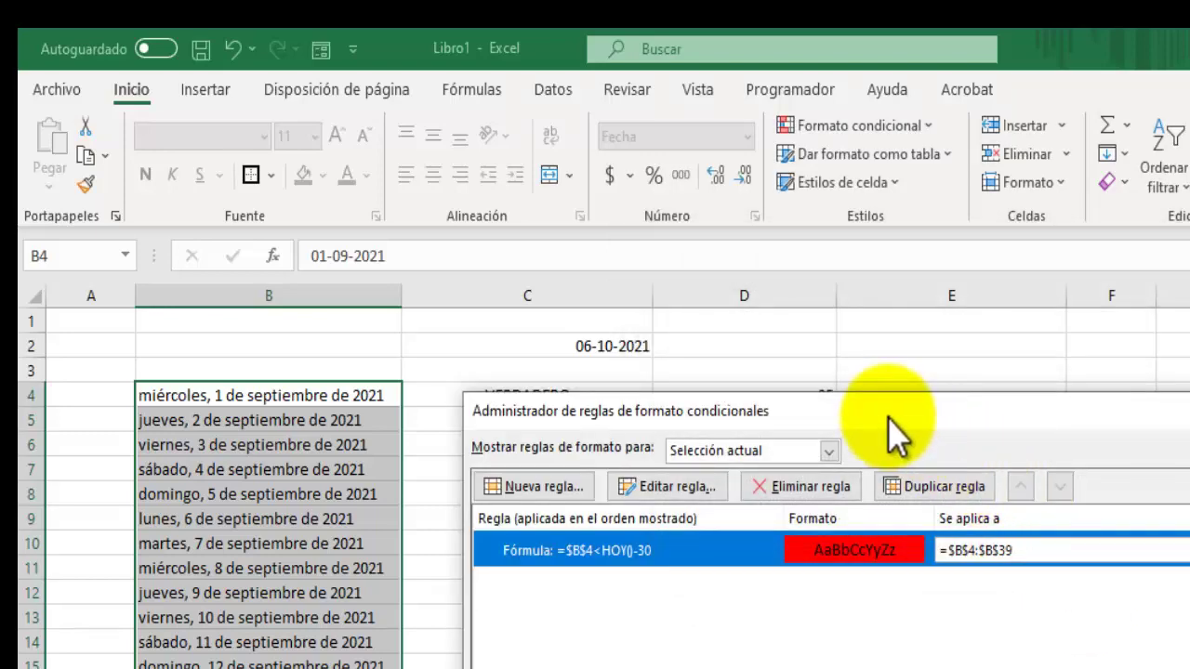
Edit the rule's formula to =$B4<HOY()-30 with a relative row reference and apply it to the date list.
left_click_drag(882, 417, 1027, 338)
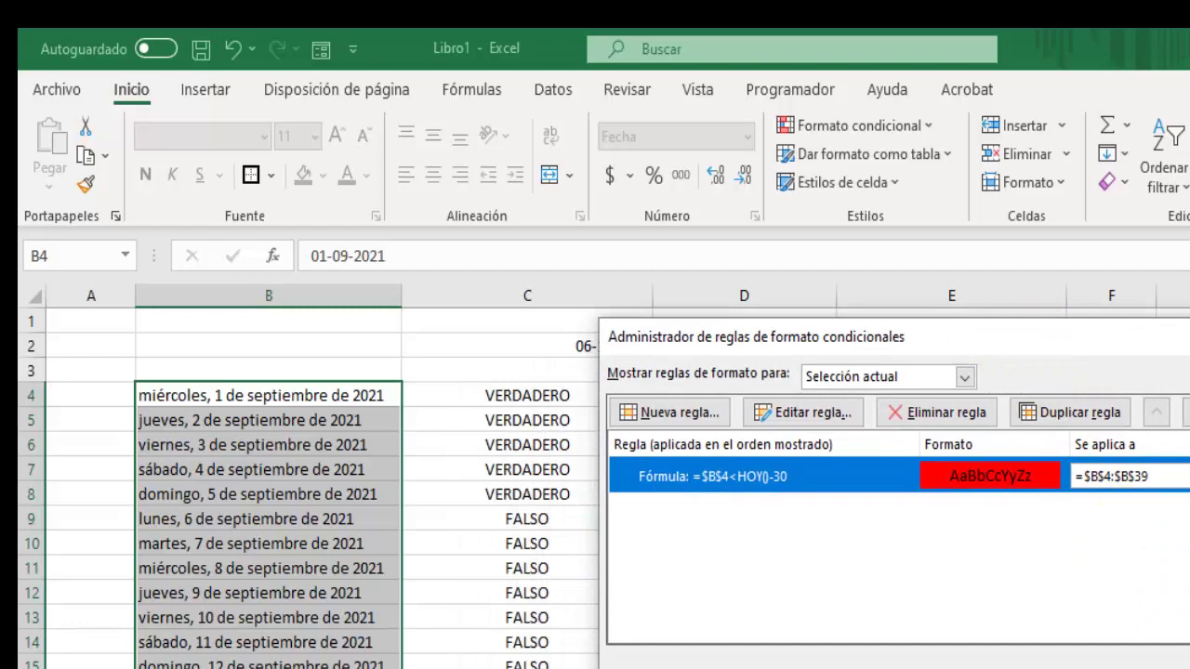
double_click(772, 479)
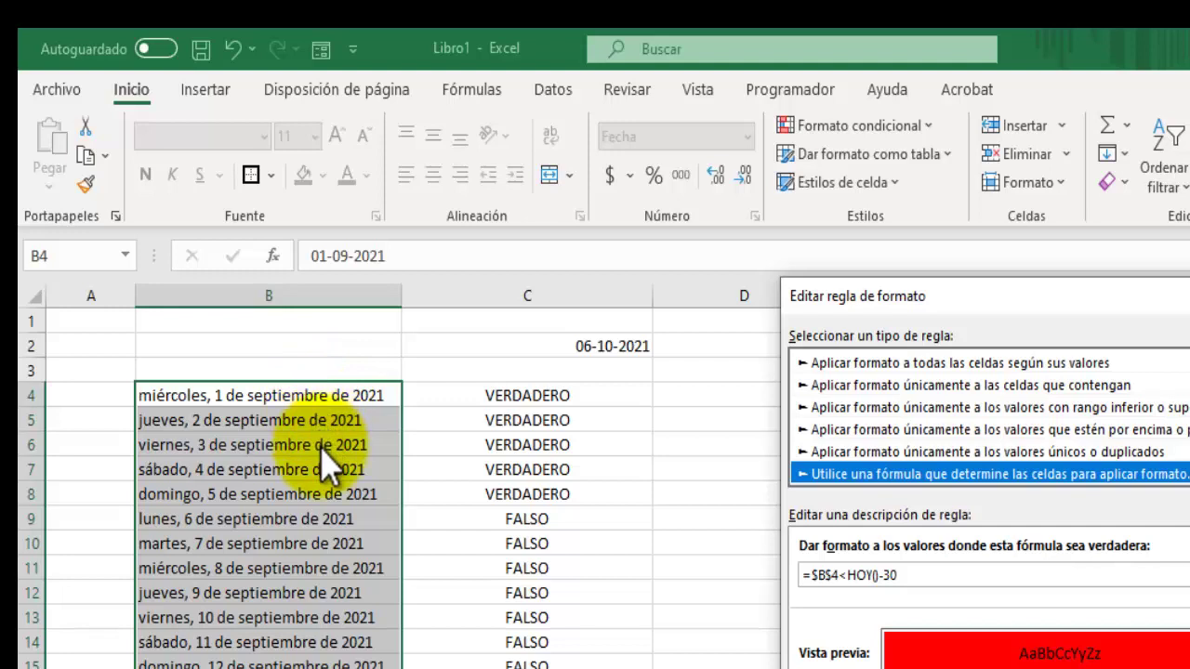
left_click(827, 575)
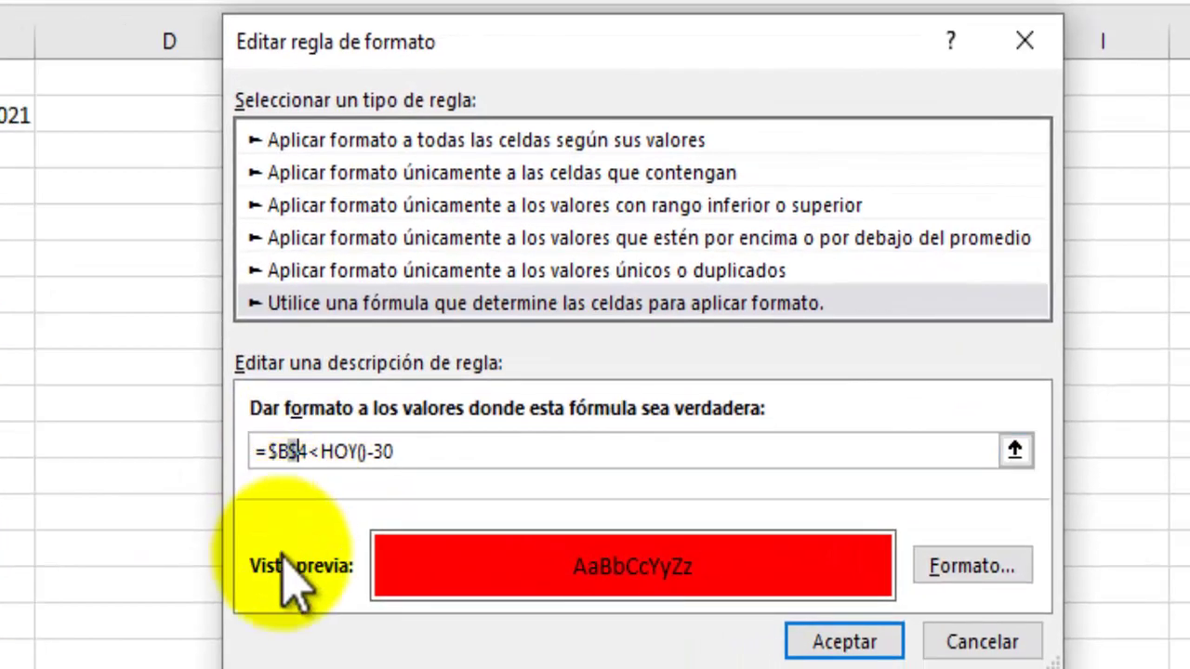
left_click(299, 453)
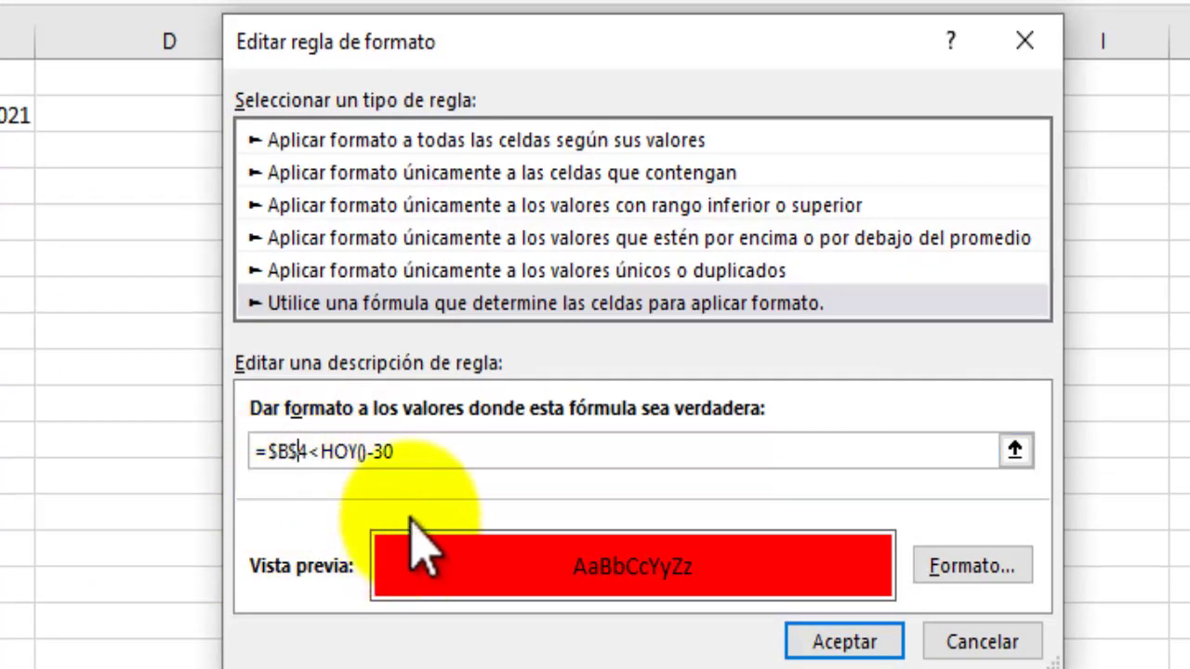
key("F4")
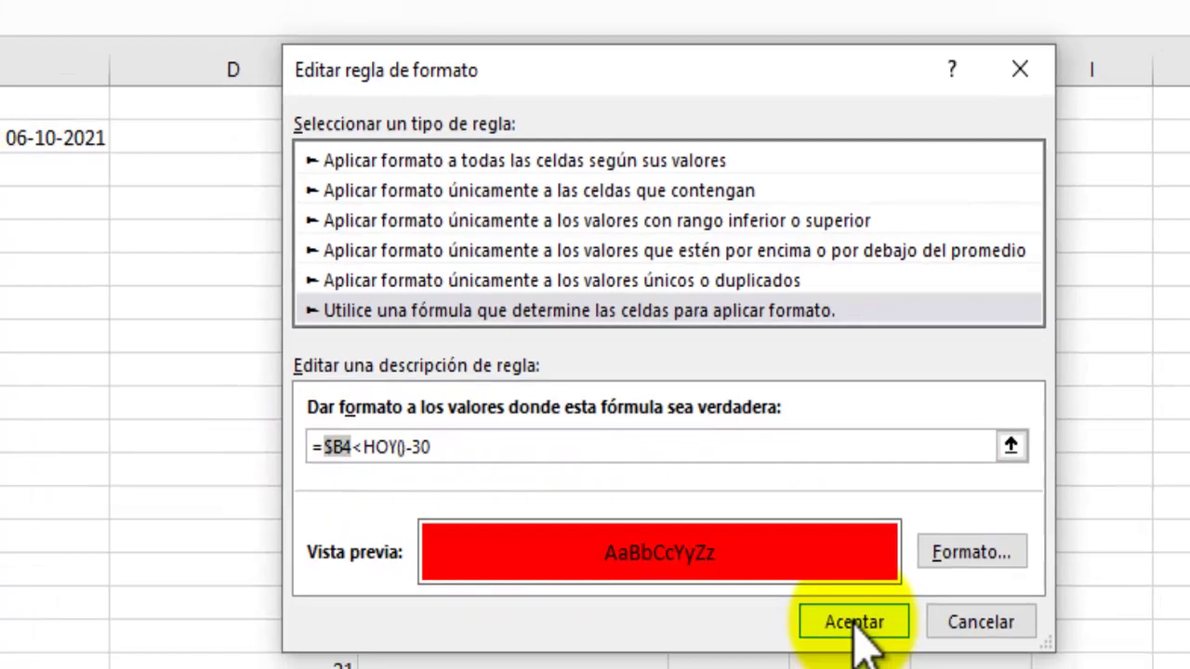
left_click(844, 642)
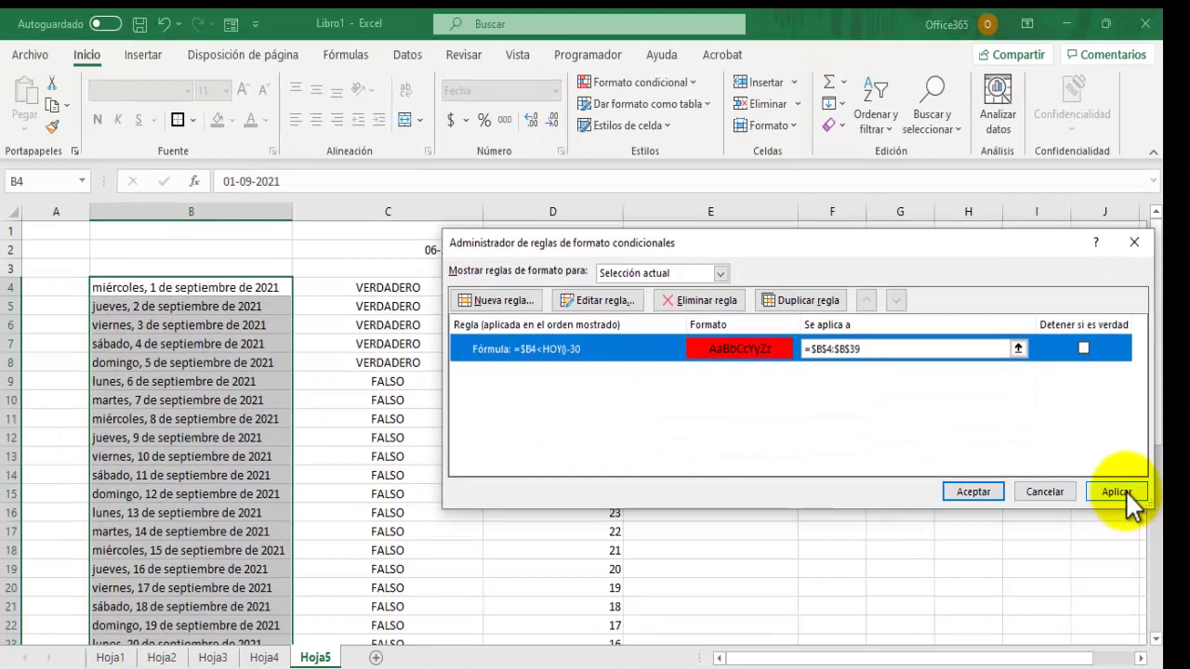
left_click(1118, 492)
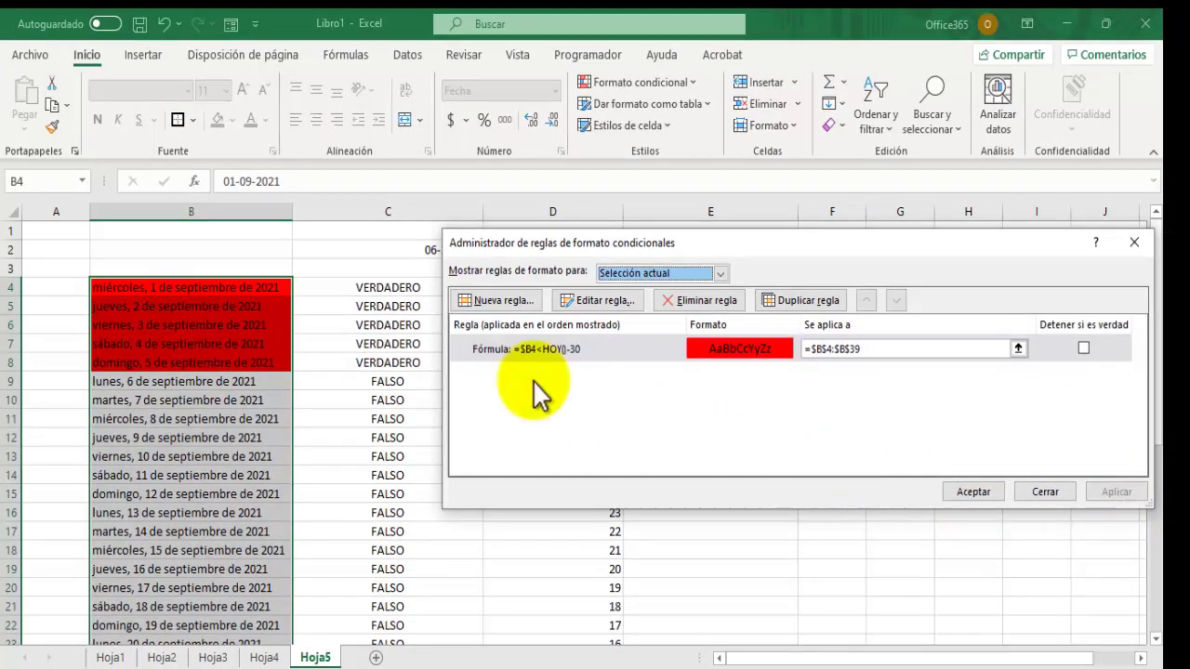
left_click(974, 492)
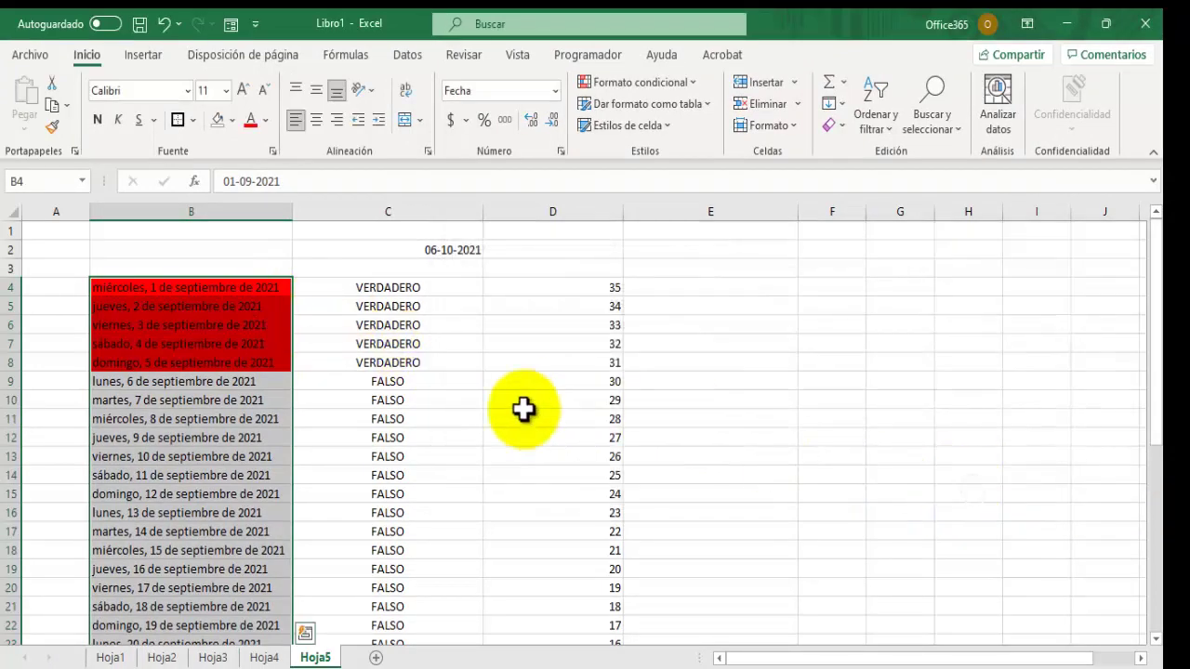
Test the formatting rule by replacing the date in cell B13 with 5-9.
left_click(274, 418)
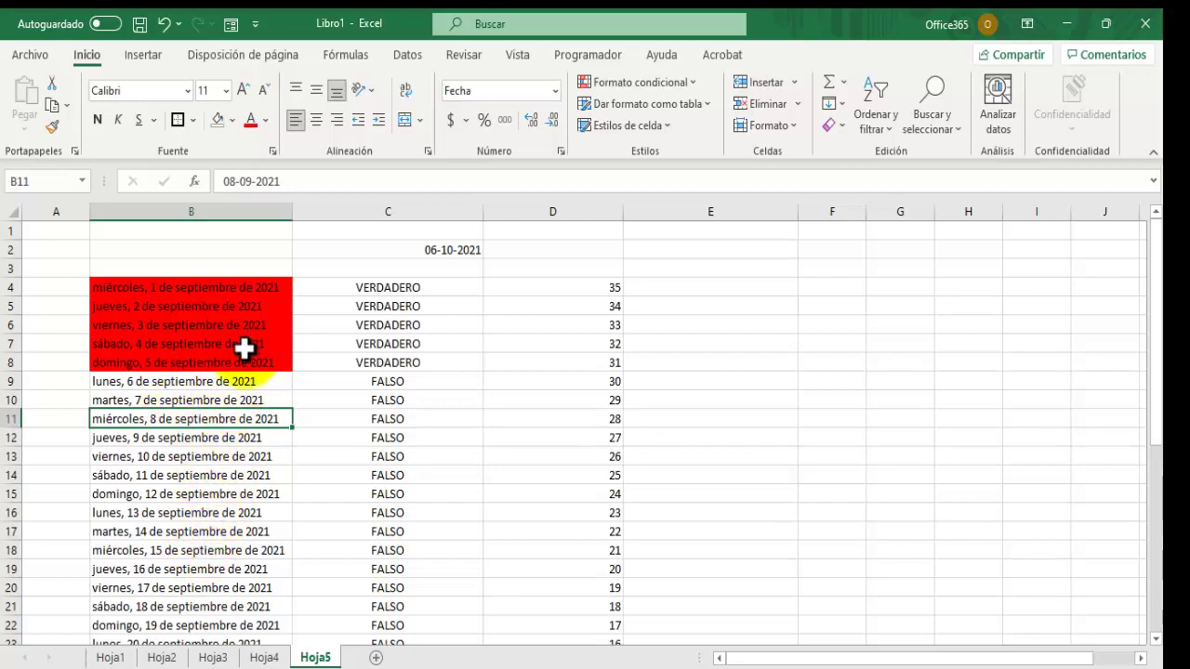
left_click(178, 456)
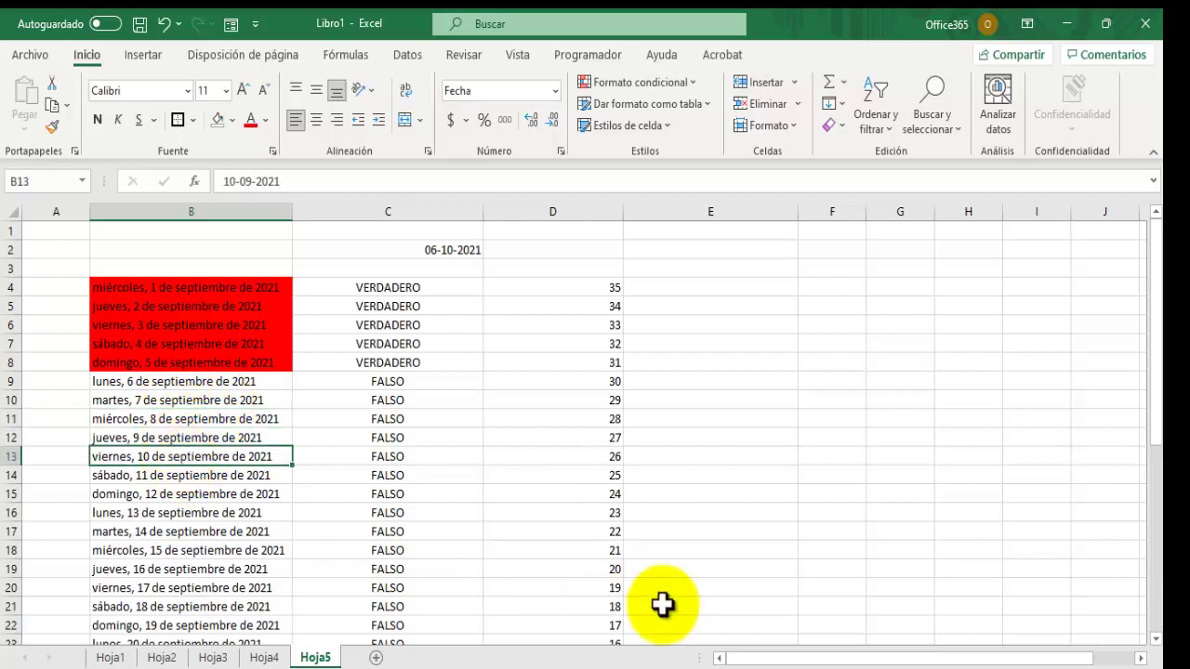
type("5")
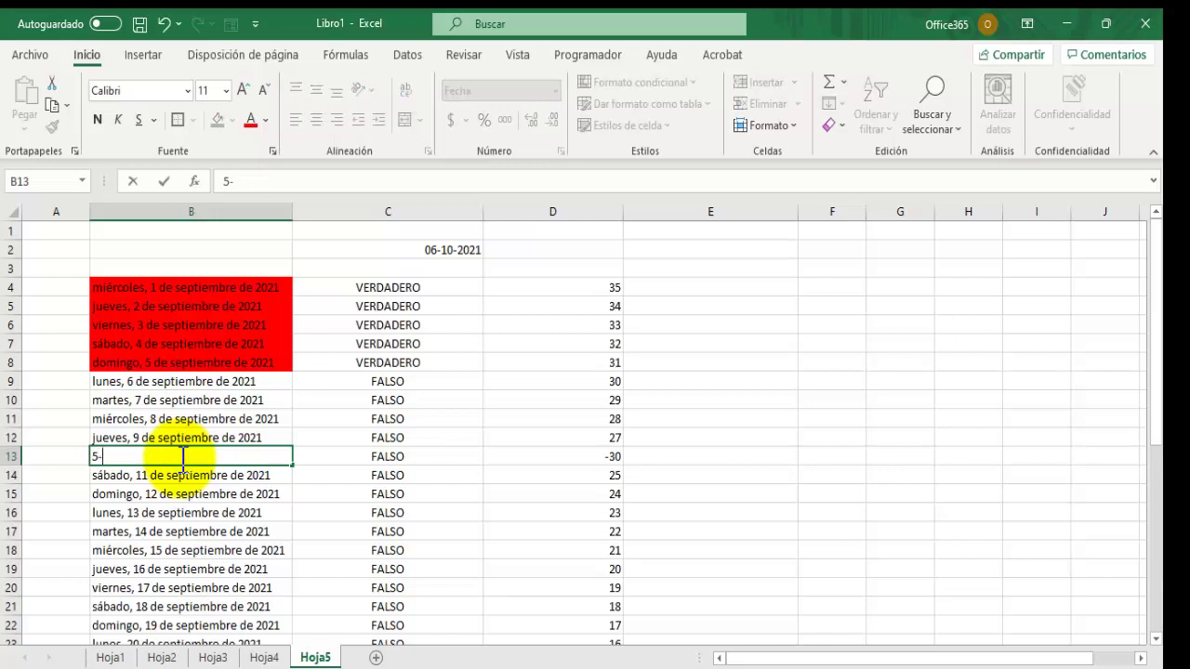
type("-9")
key("Return")
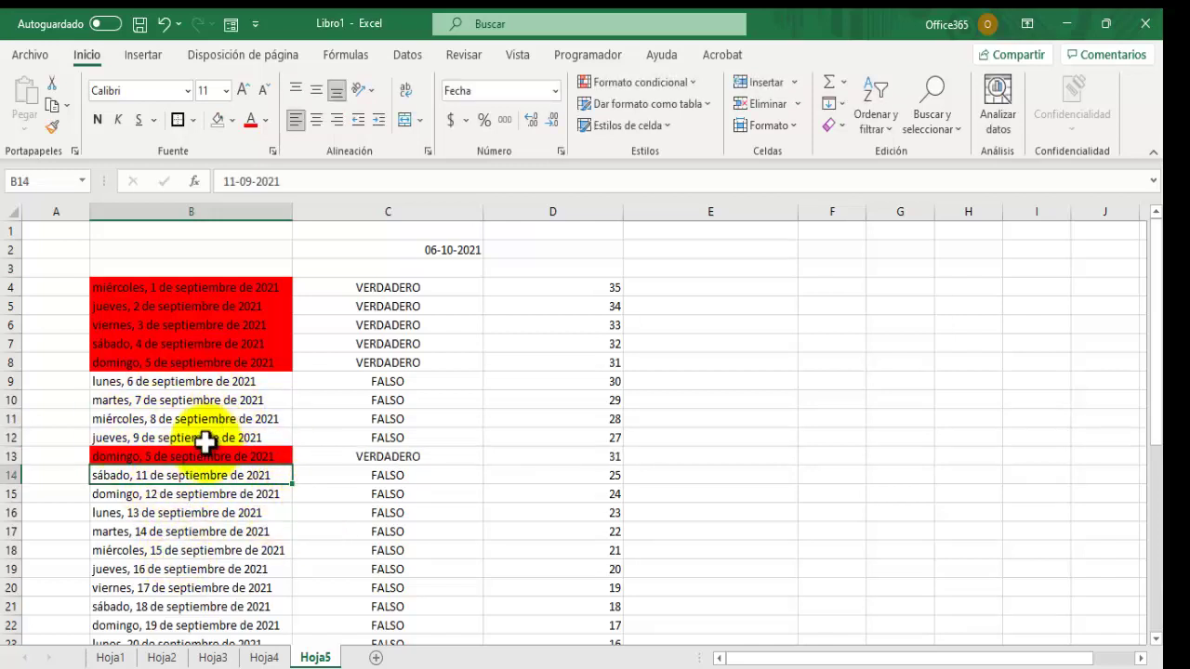
left_click(332, 268)
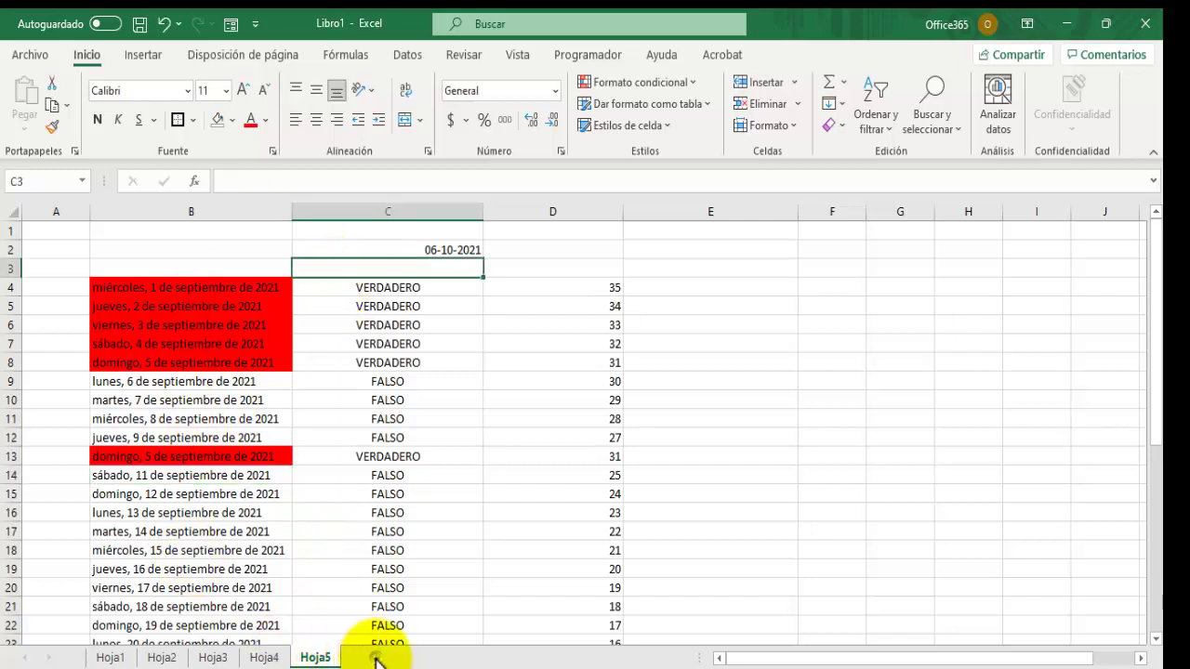
Add a new sheet and enter the labels INICIO in B2 and FINAL in B3.
left_click(376, 658)
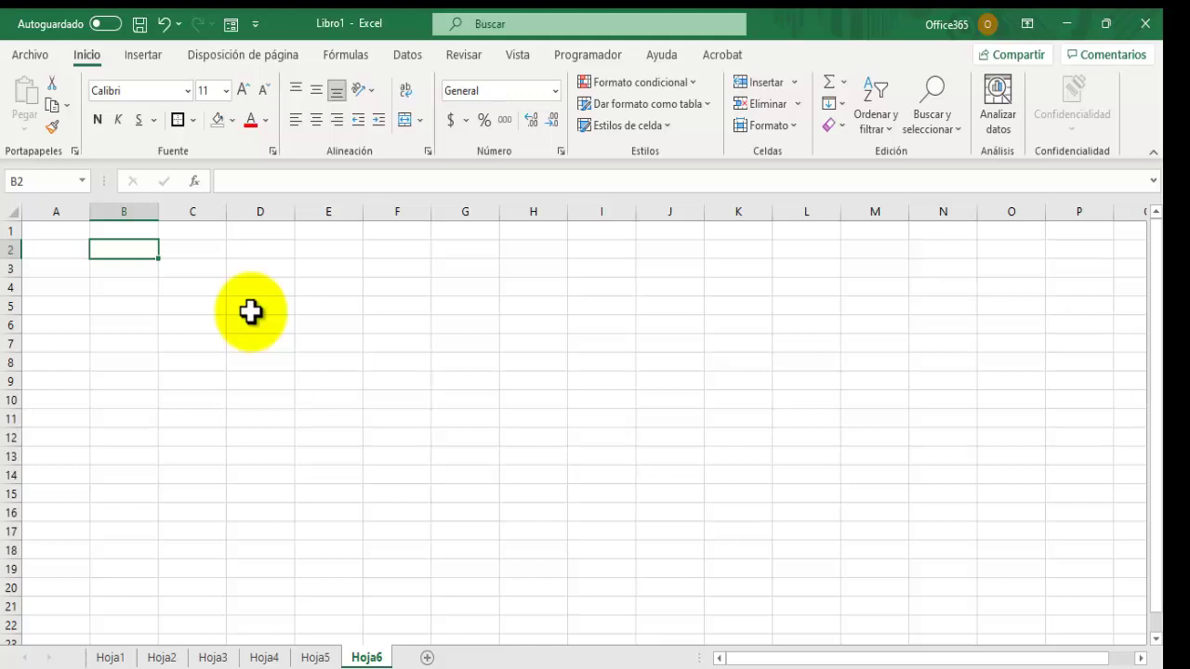
type("IN")
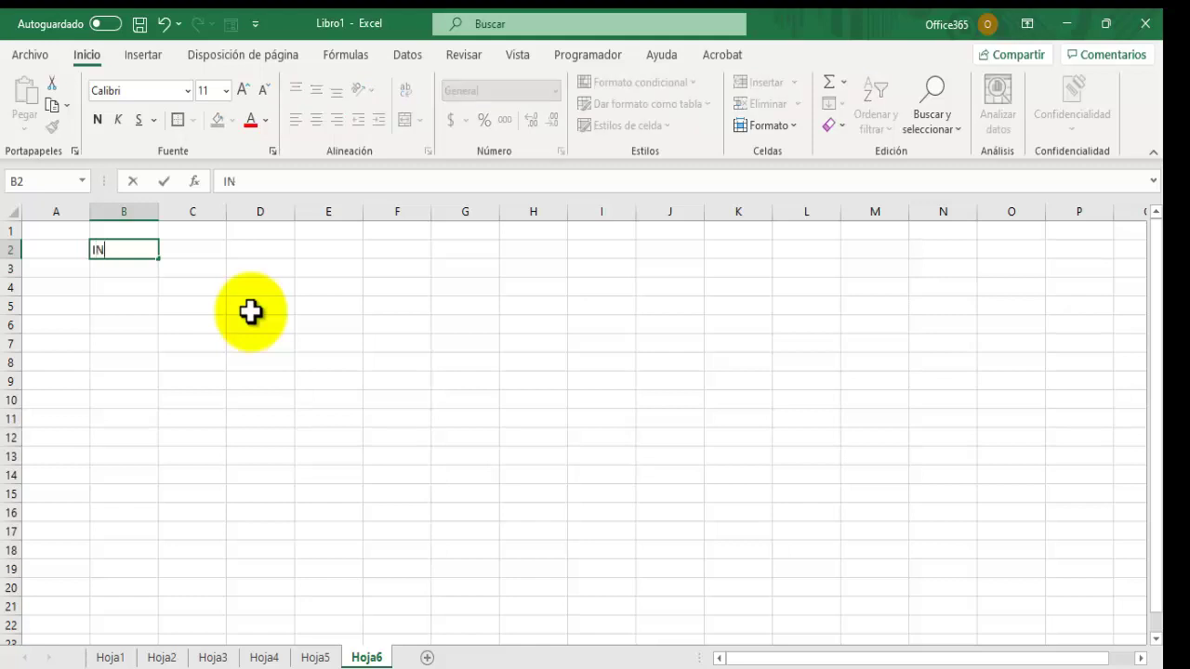
type("ICIO")
key("Return")
type("FINAL")
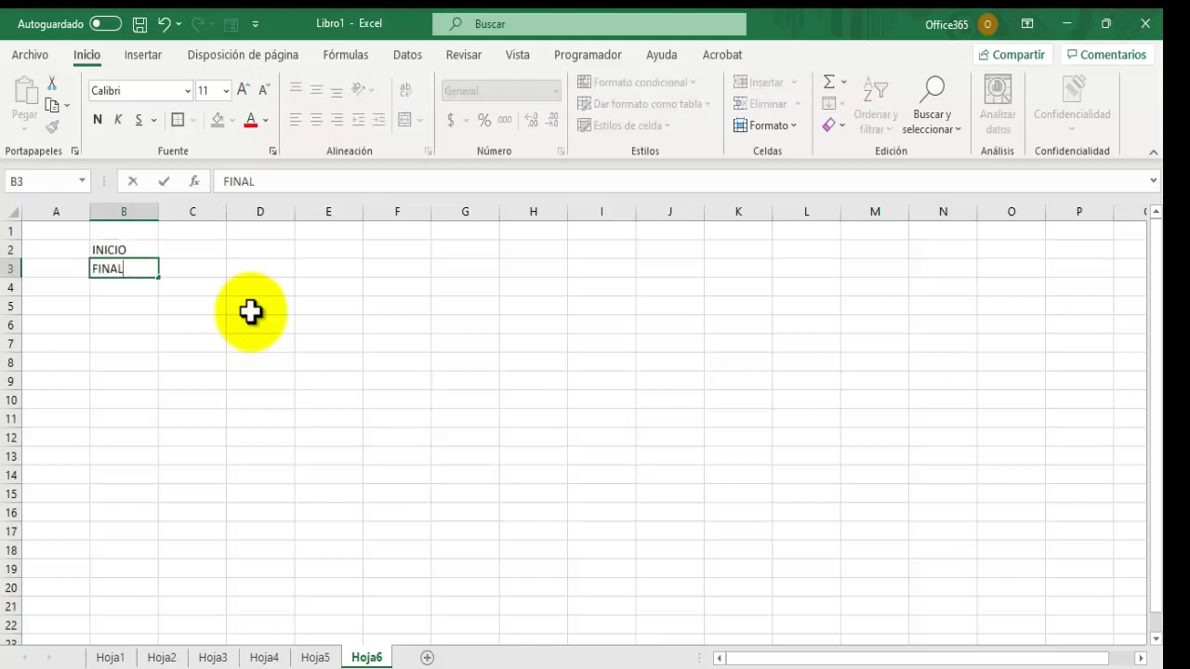
key("Tab")
Enter the start date 10-9 in C2 and the end date 20-9 in C3.
key("Up")
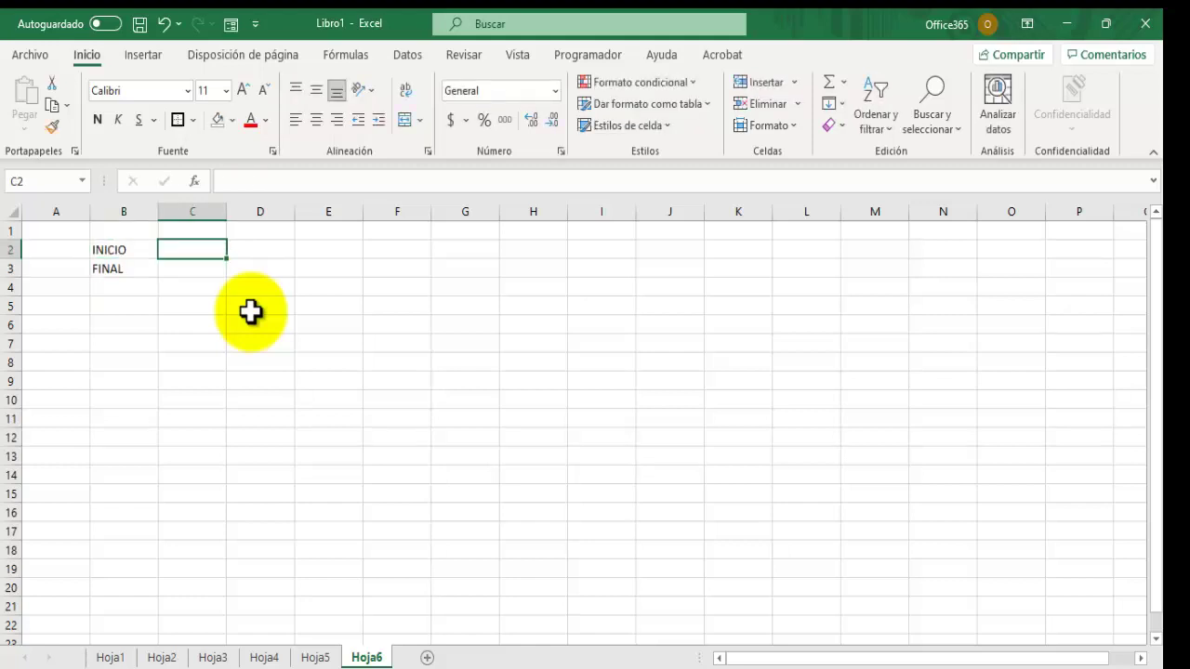
type("10-9")
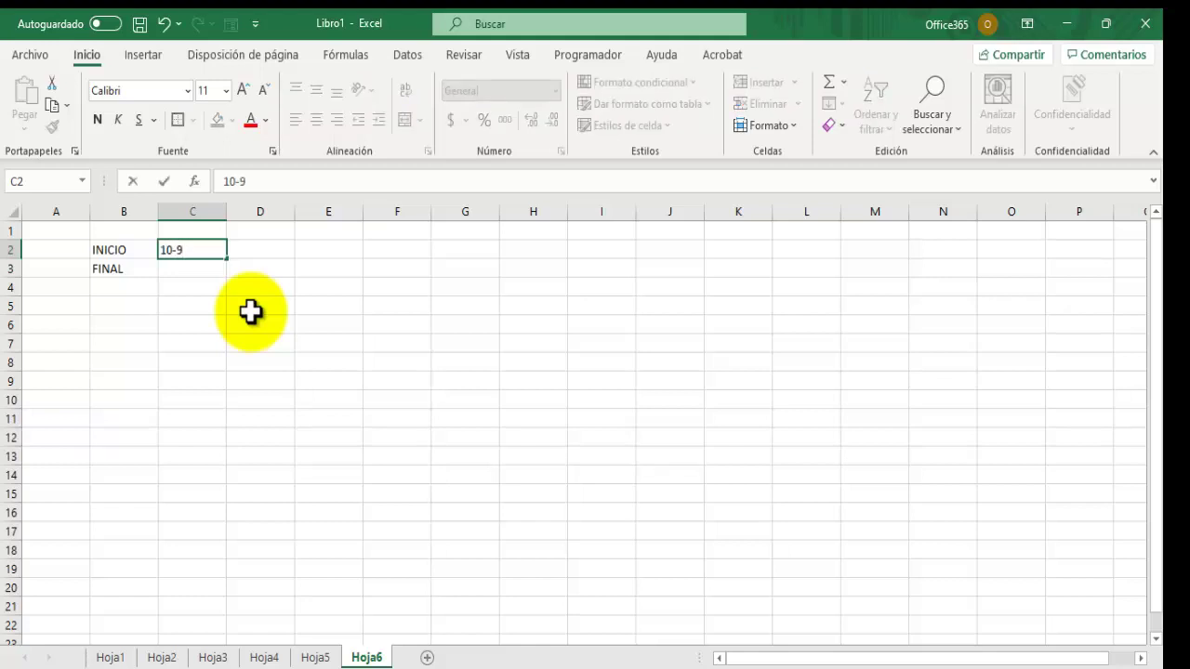
key("Return")
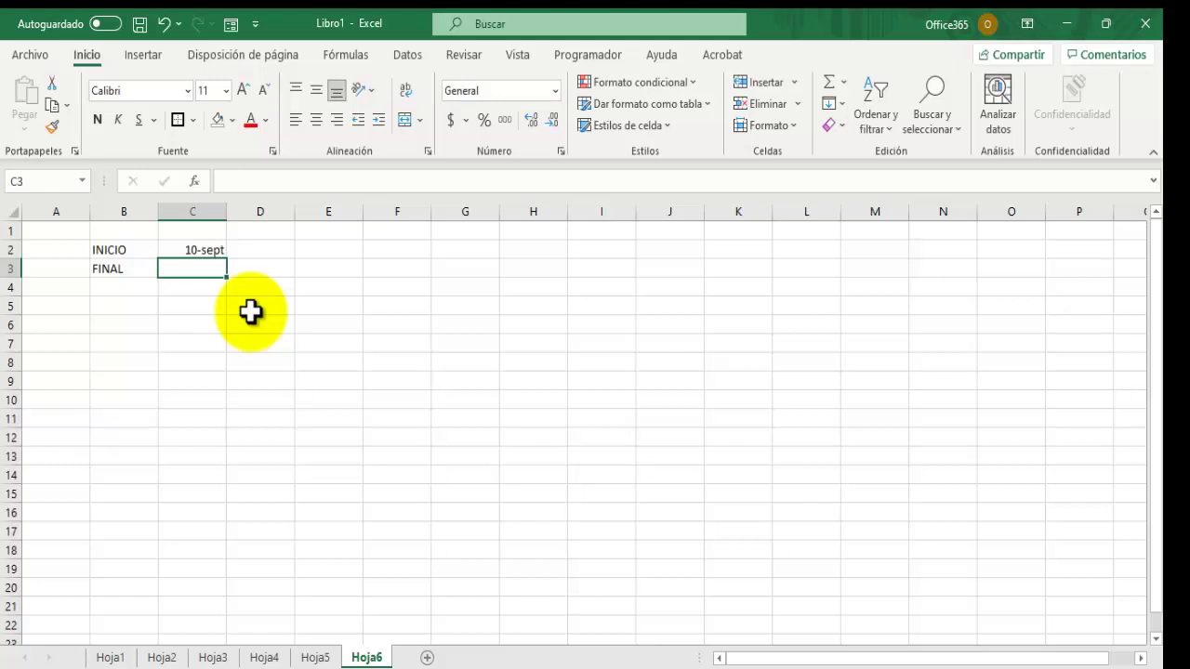
type("20-9")
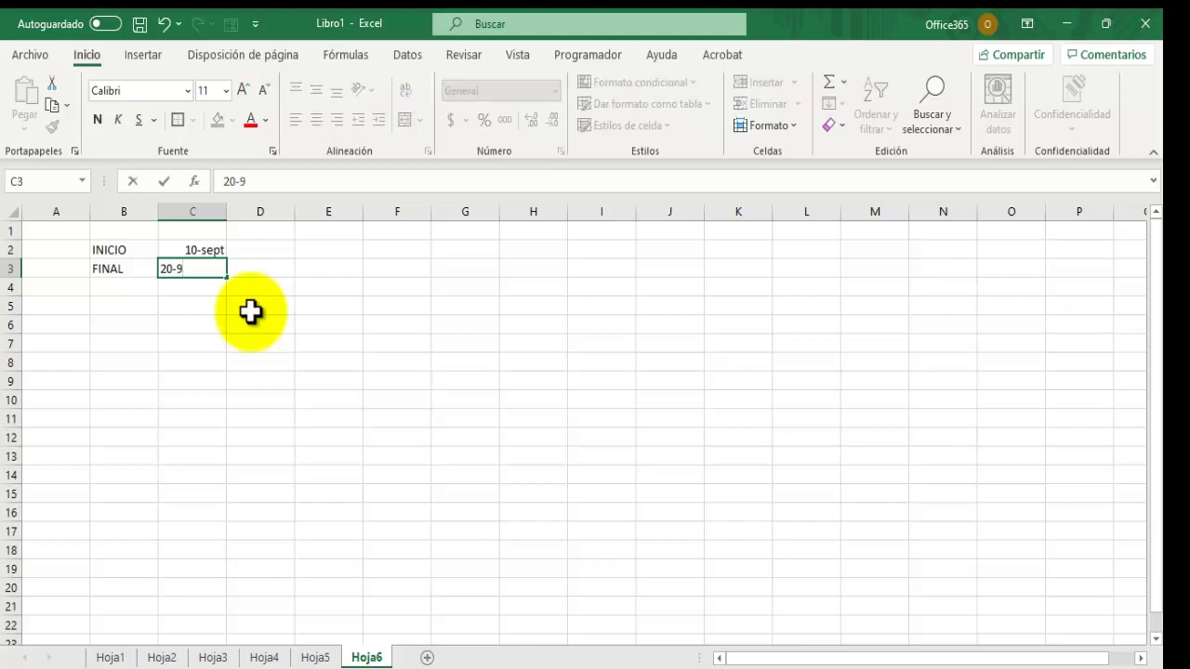
key("Return")
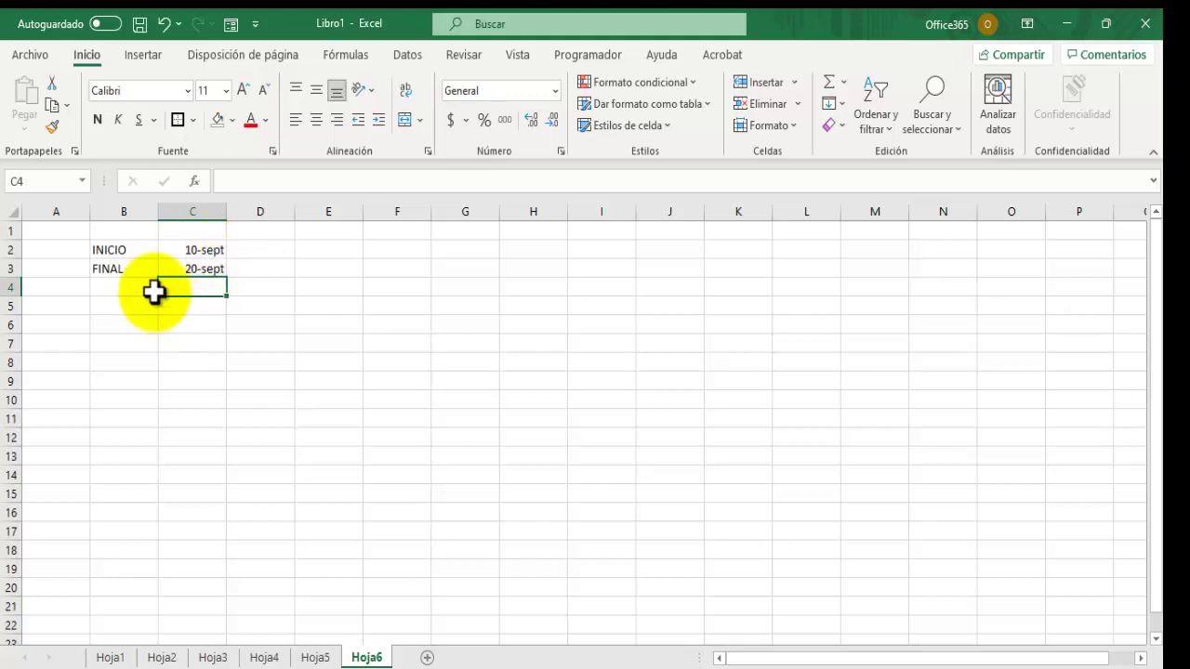
left_click(173, 326)
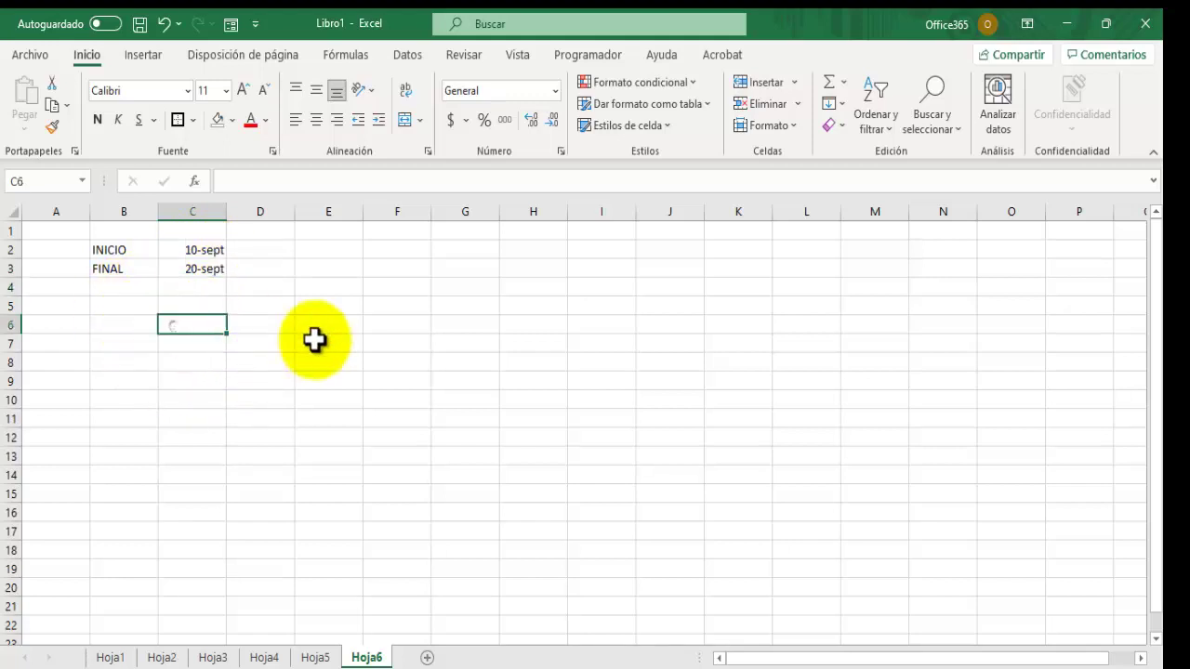
Enter the date 1-9 in cell B6 as the start of a date list.
left_click(148, 325)
type("1")
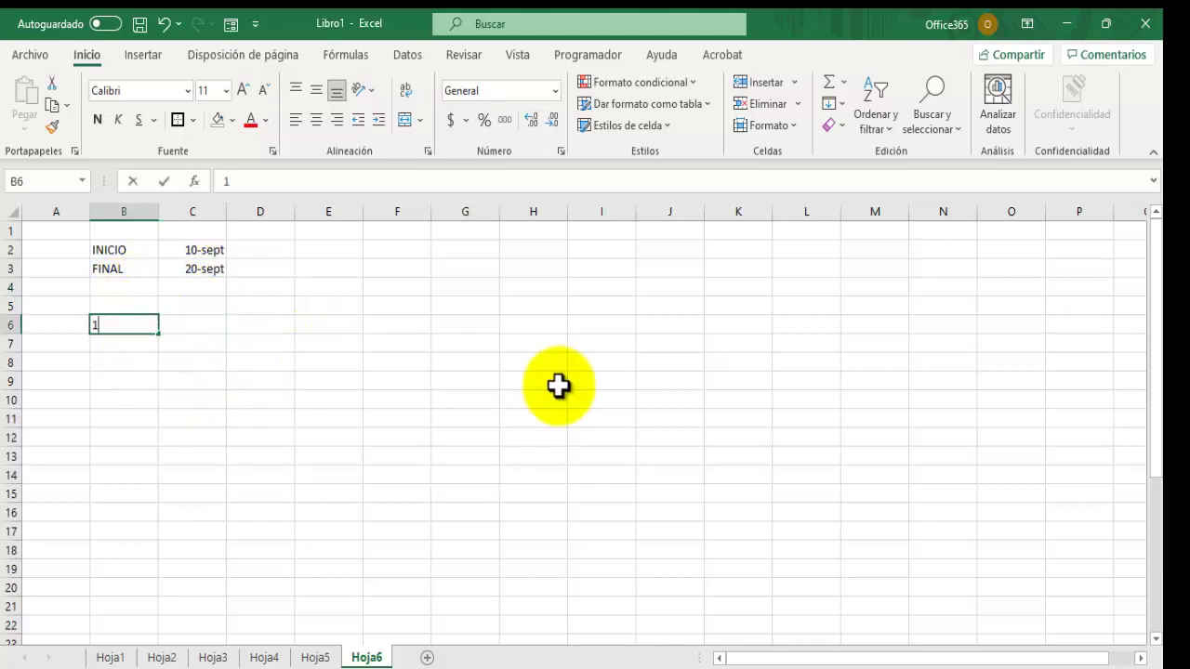
type("-0")
type("9")
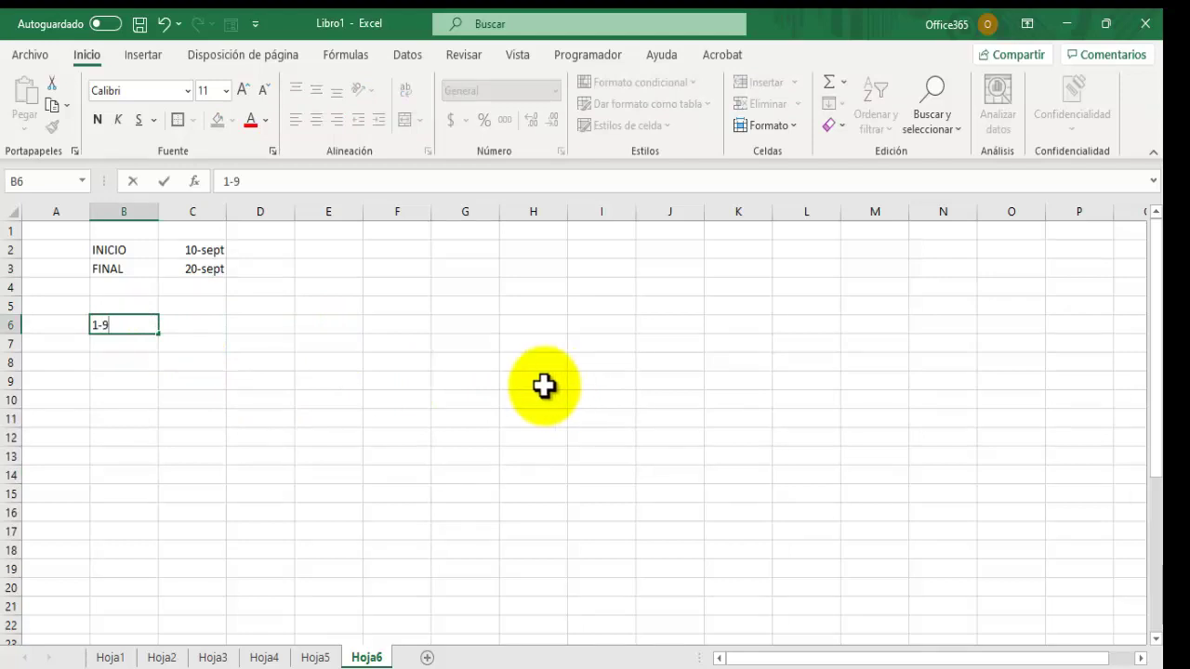
left_click(272, 400)
Fill a chronological series by day down column B from B6, with increment 1 and a limit of 30 September.
left_click(130, 326)
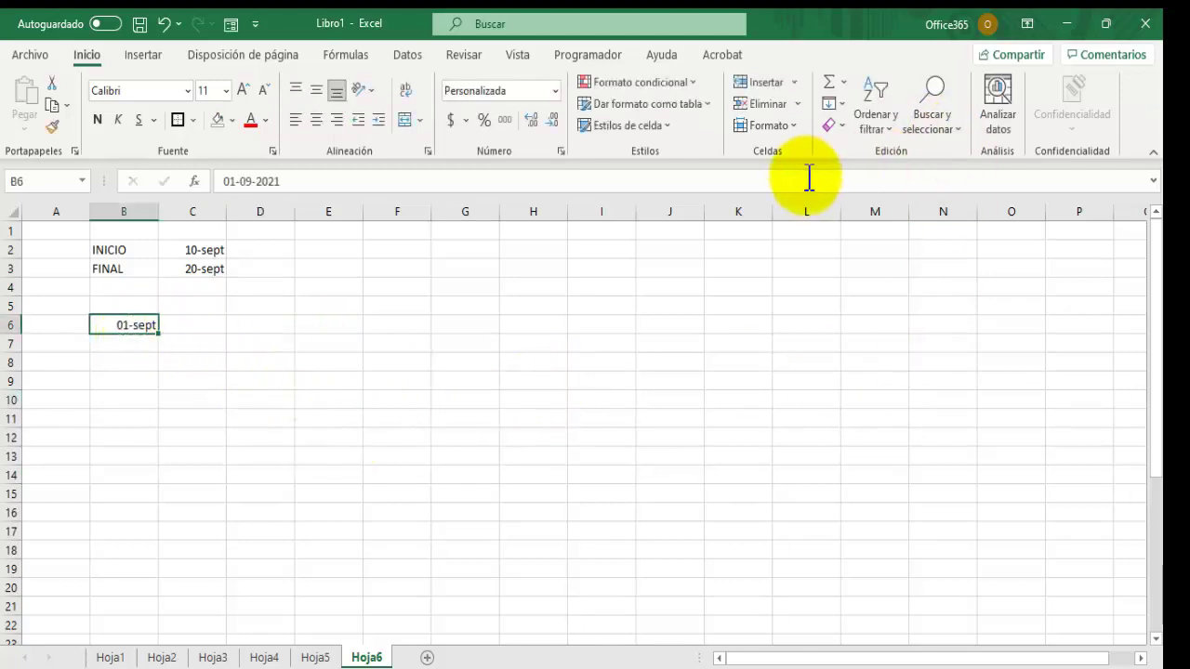
left_click(842, 103)
left_click(883, 263)
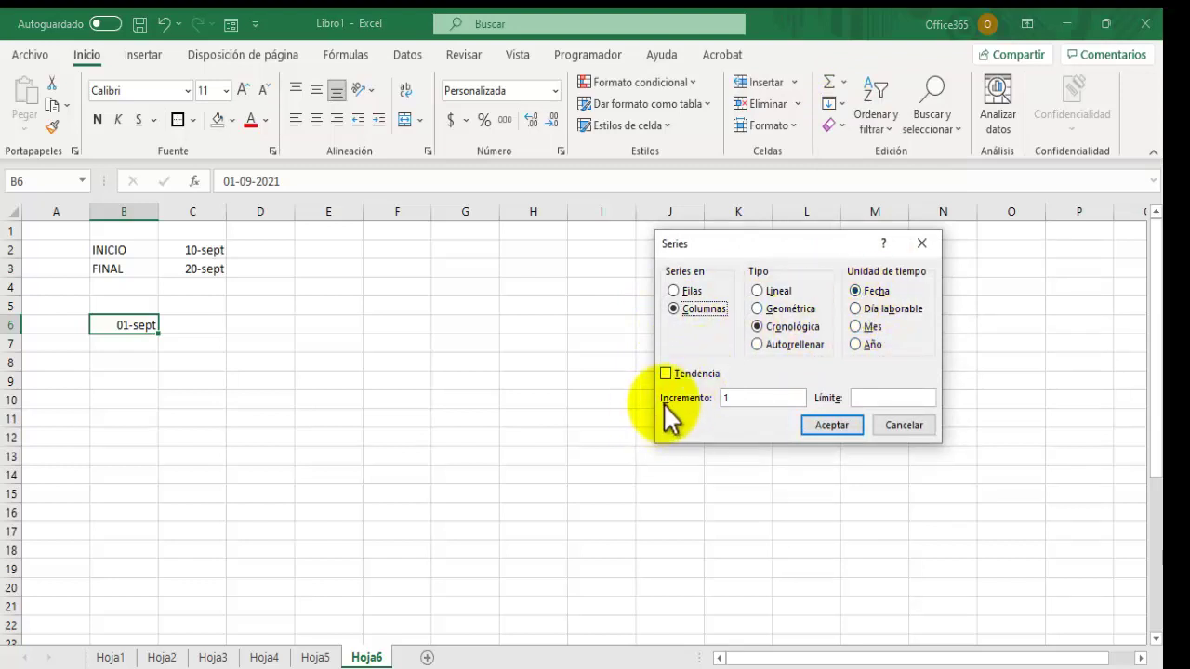
left_click(865, 397)
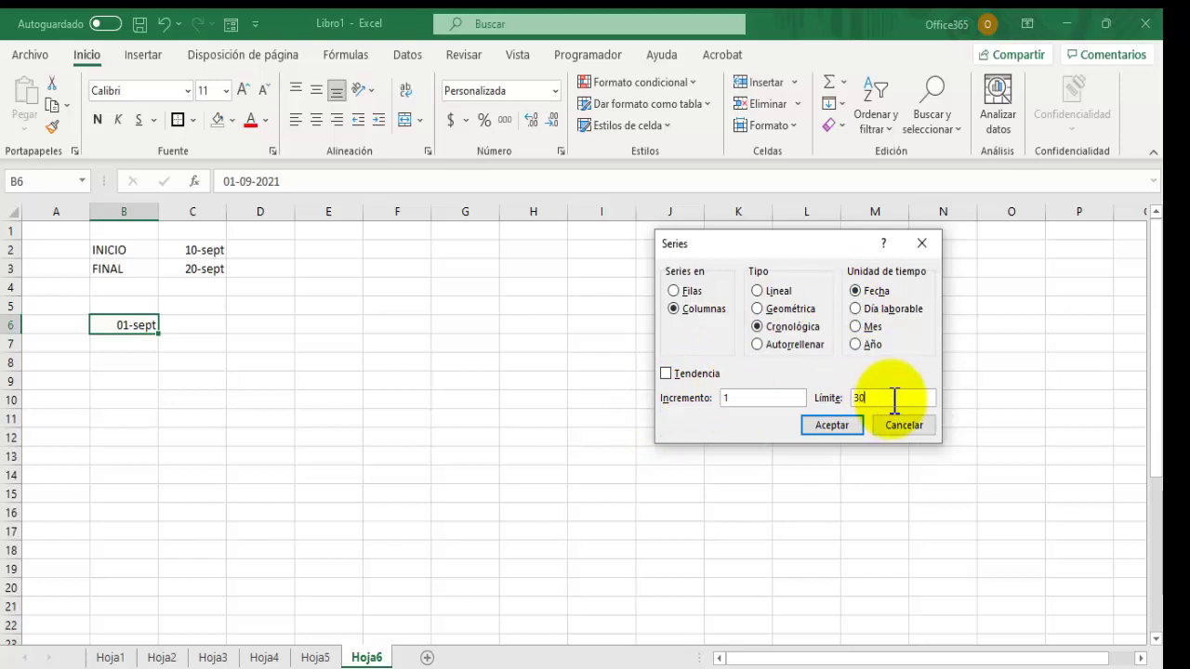
left_click(831, 425)
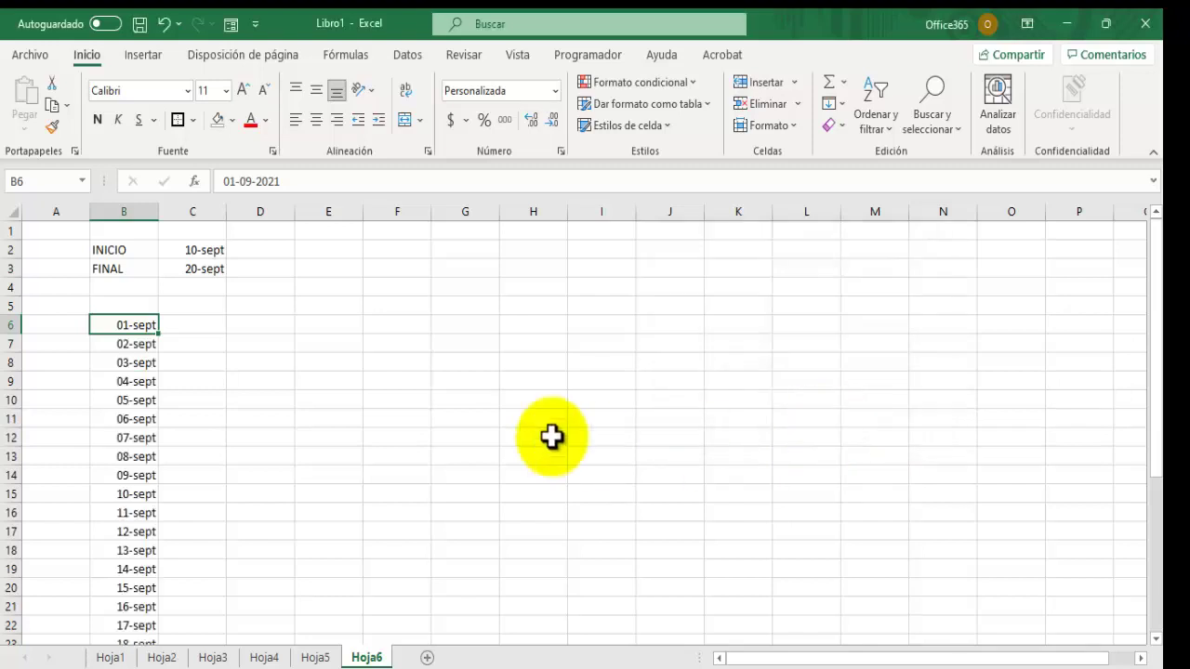
scroll(64, 438, "down", 9)
scroll(183, 520, "up", 9)
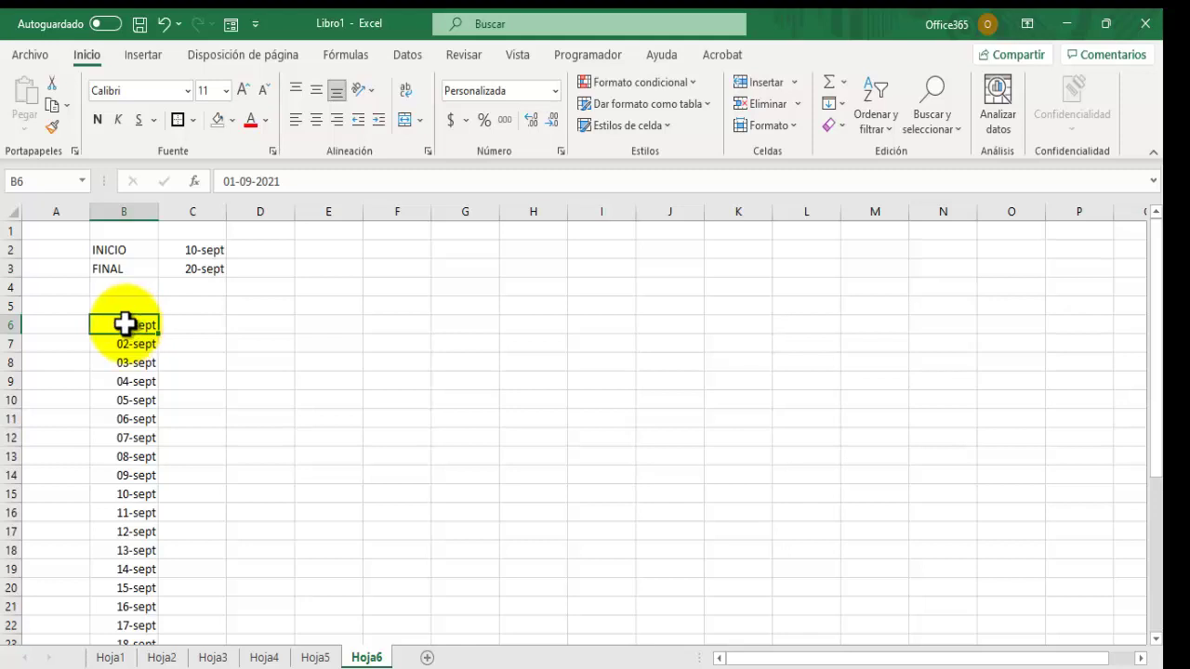
Format the date list B6:B35 with the long date type "*miércoles, 14 de marzo de 2012".
left_click_drag(125, 323, 124, 340)
key("shift+Down")
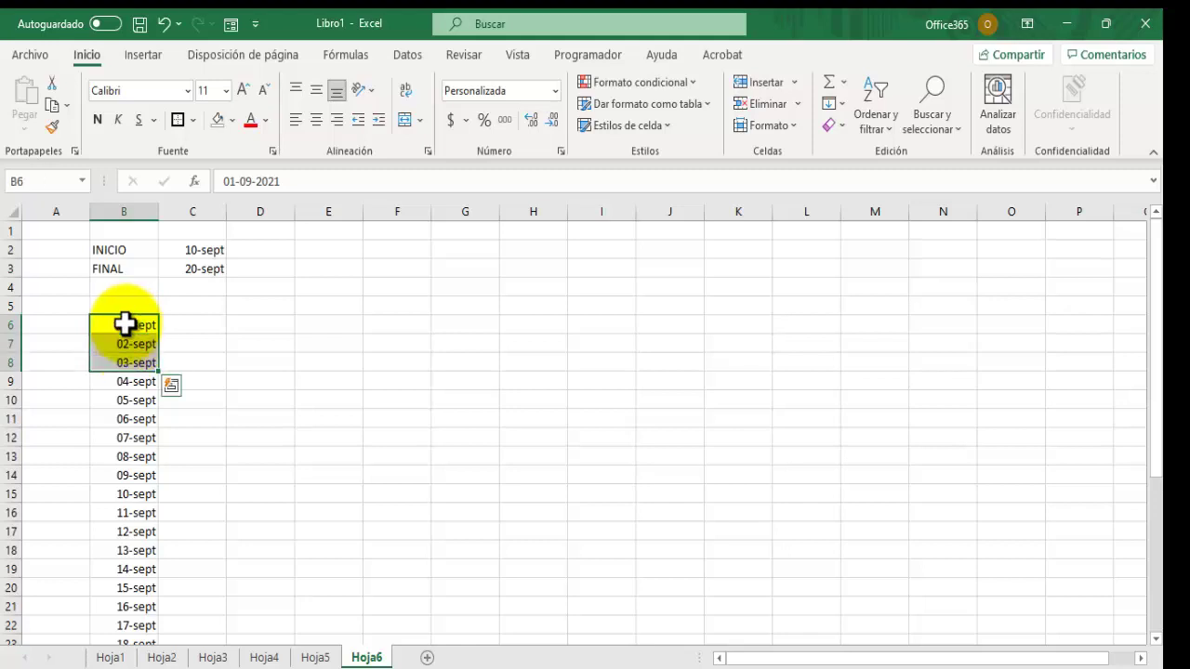
key("ctrl+shift+Down")
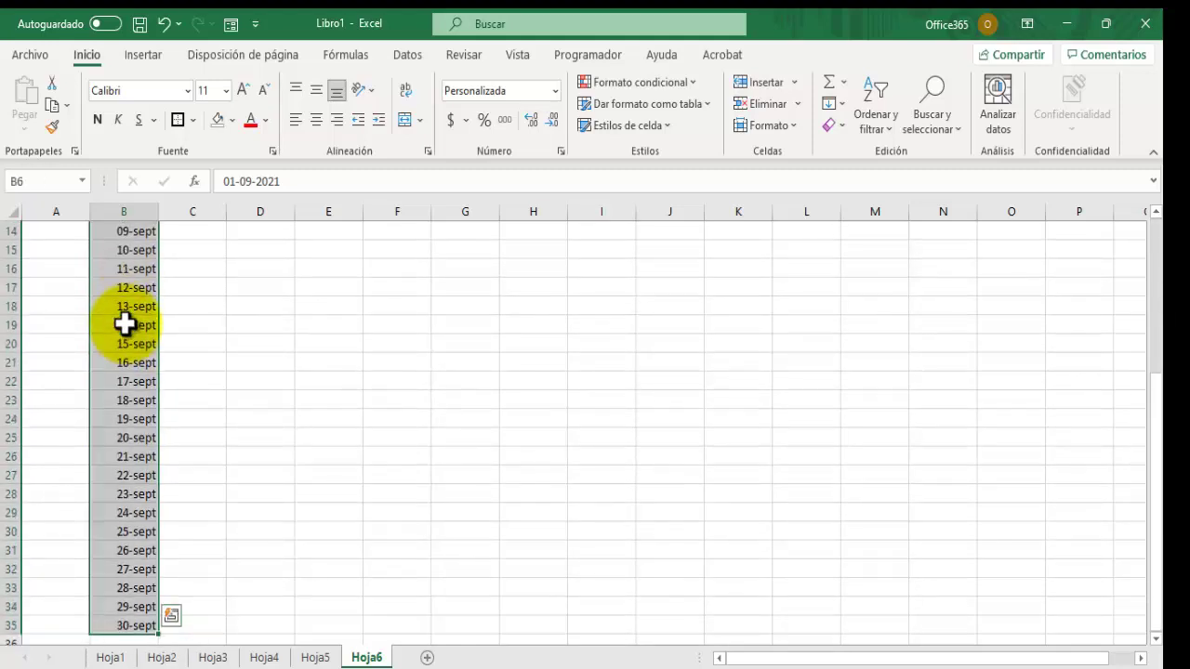
left_click(786, 124)
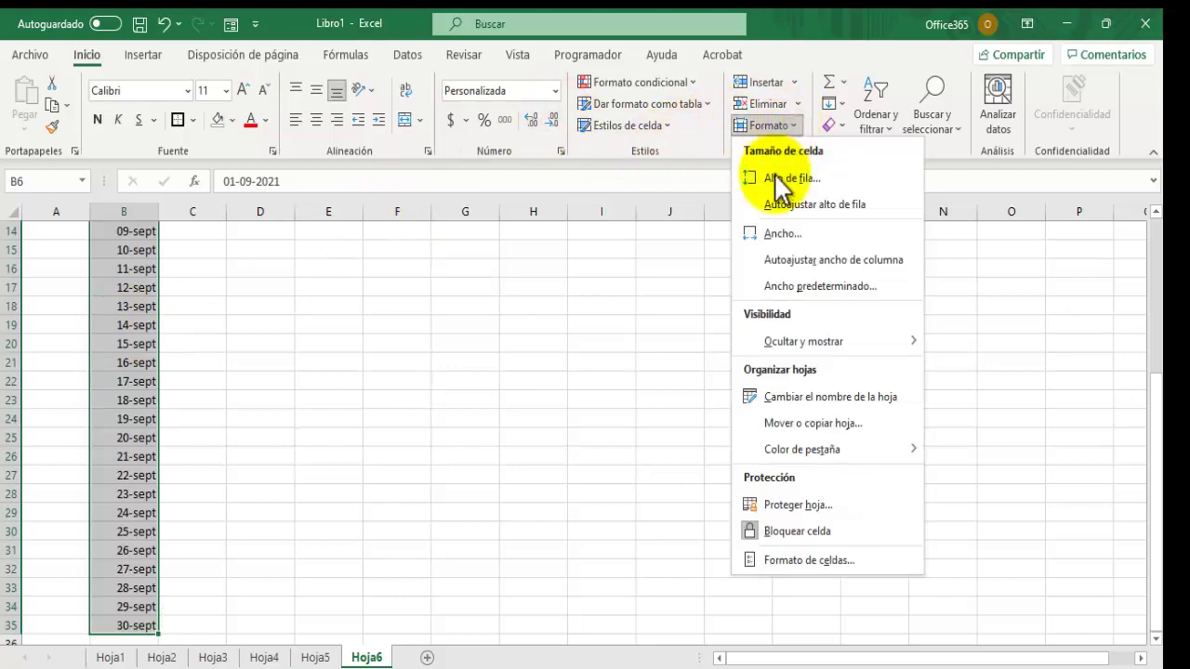
left_click(797, 561)
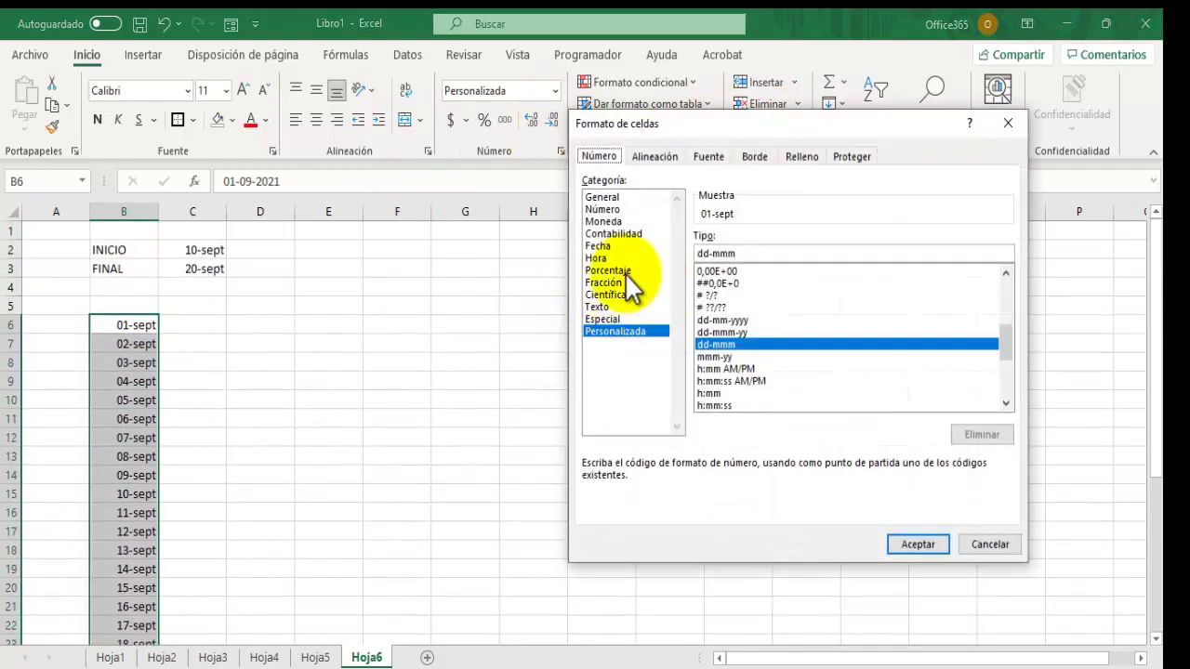
left_click(599, 247)
left_click(732, 264)
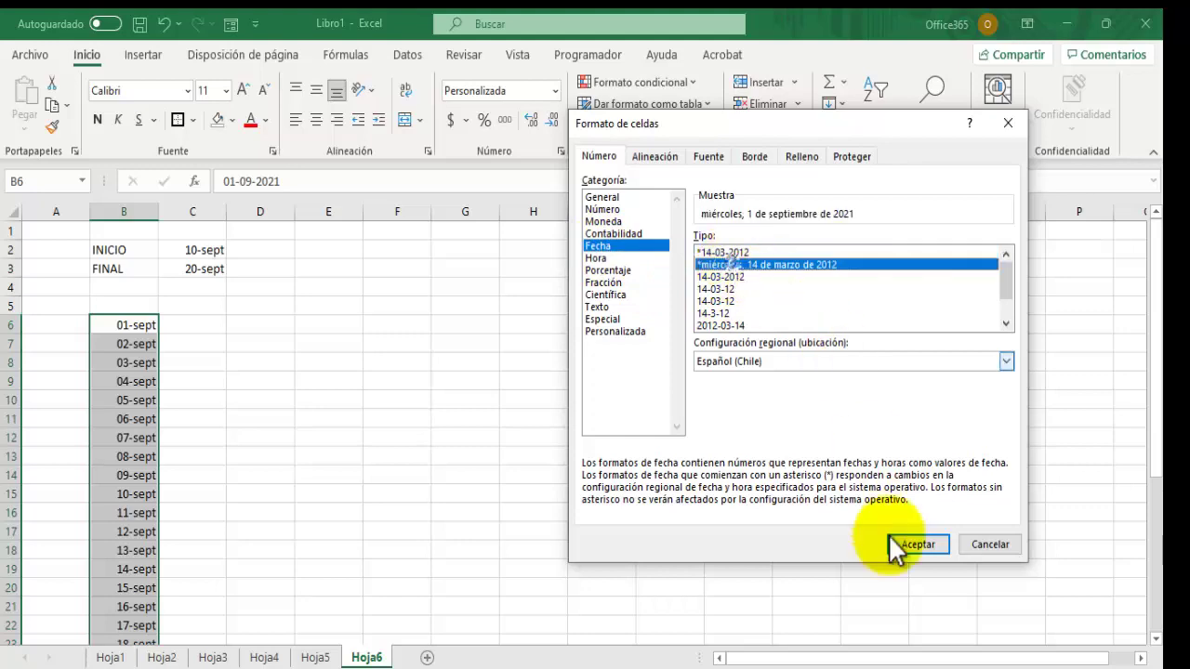
left_click(918, 545)
left_click(638, 439)
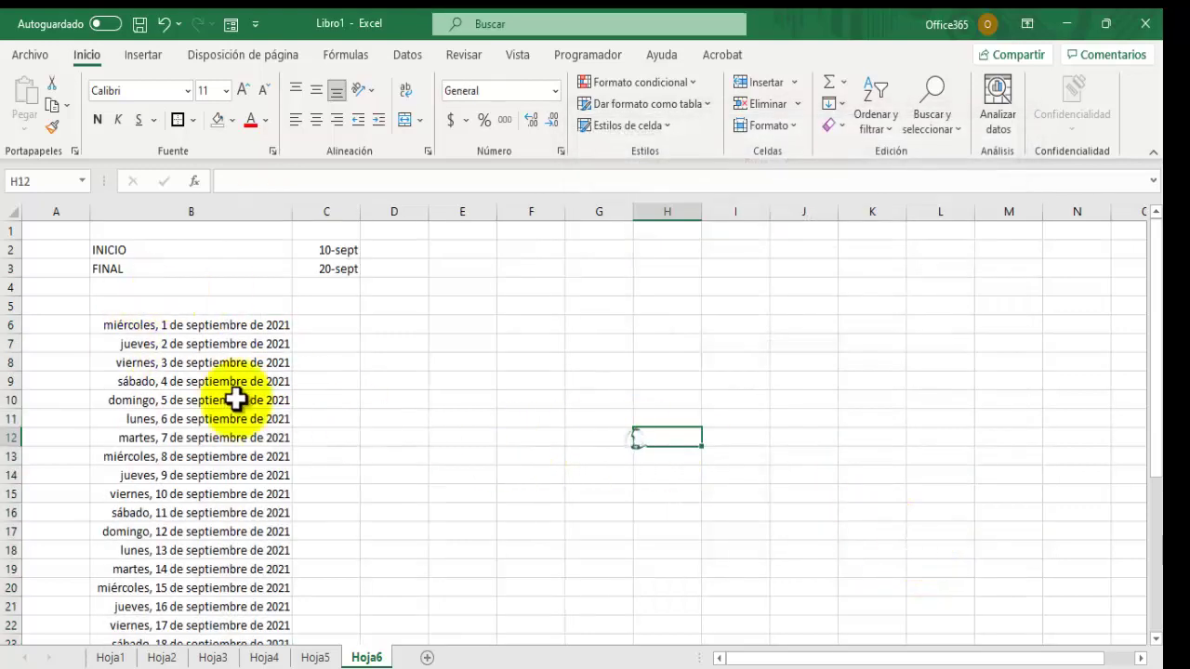
Right-align the INICIO and FINAL labels in B2:B3 and widen column C.
left_click_drag(99, 252, 104, 269)
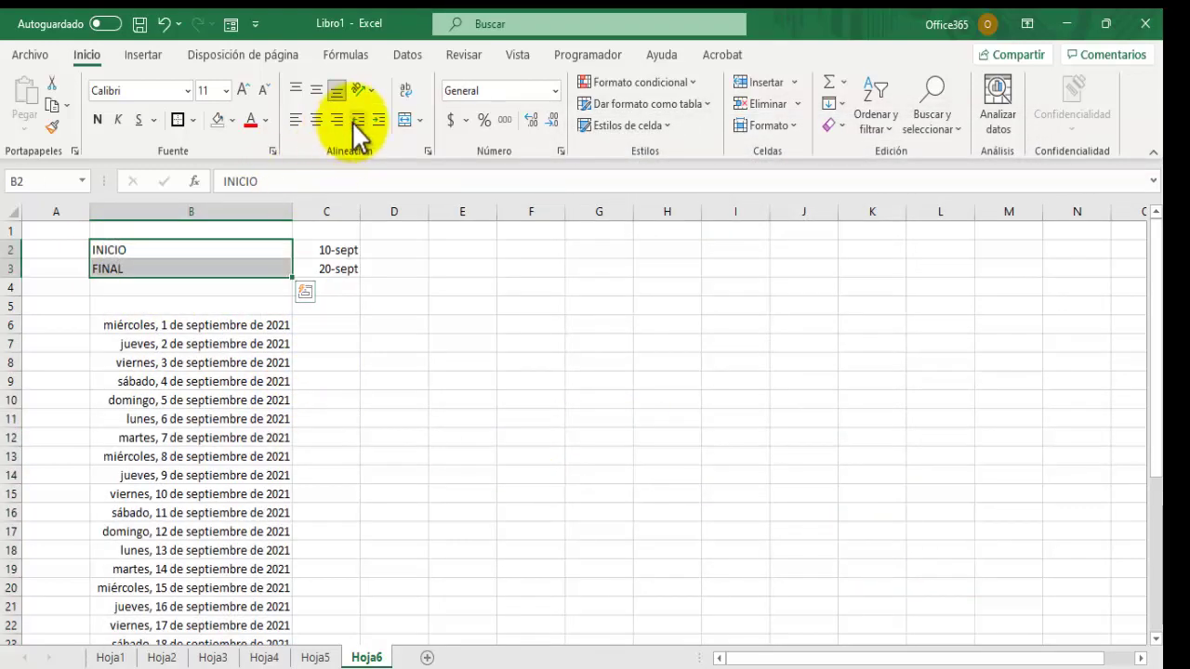
left_click(336, 119)
left_click(326, 324)
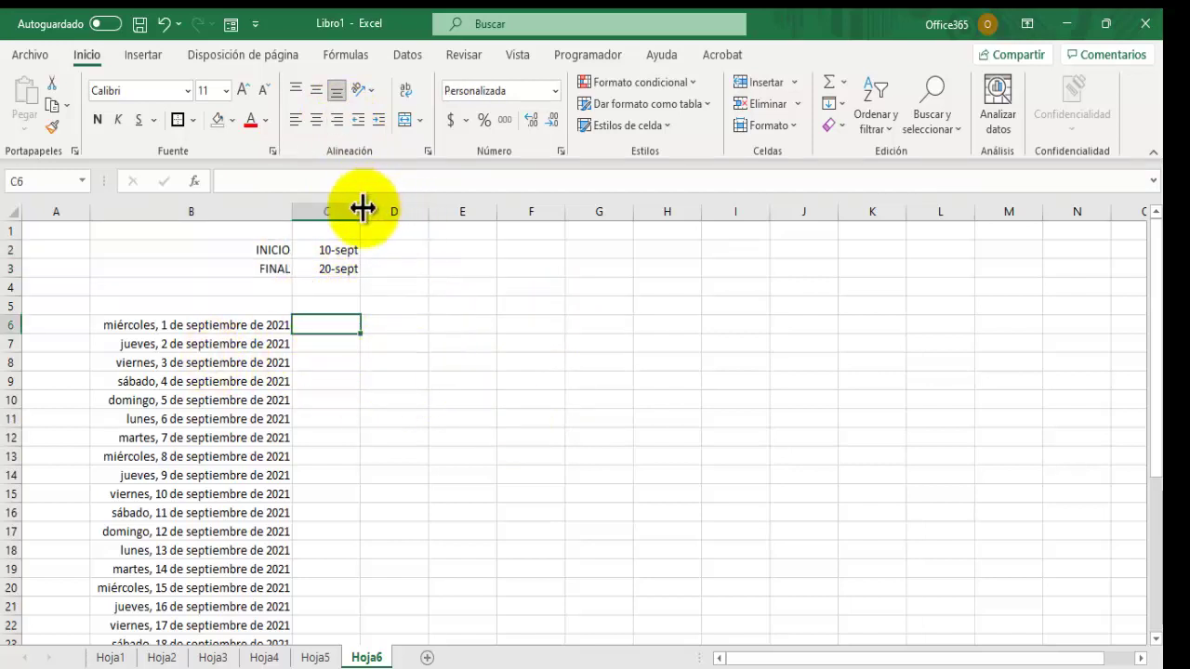
left_click_drag(362, 209, 398, 207)
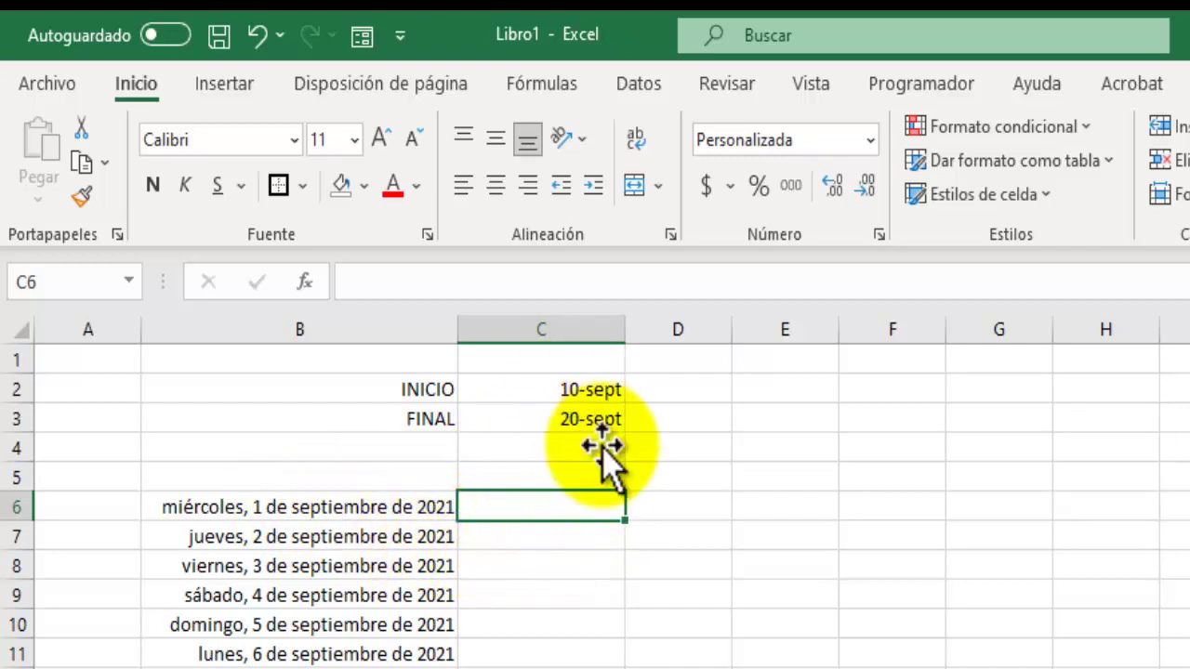
Enter the formula =Y(B6>=C2;B6<=C3) in C6 to test whether the first date lies between INICIO and FINAL.
left_click(527, 507)
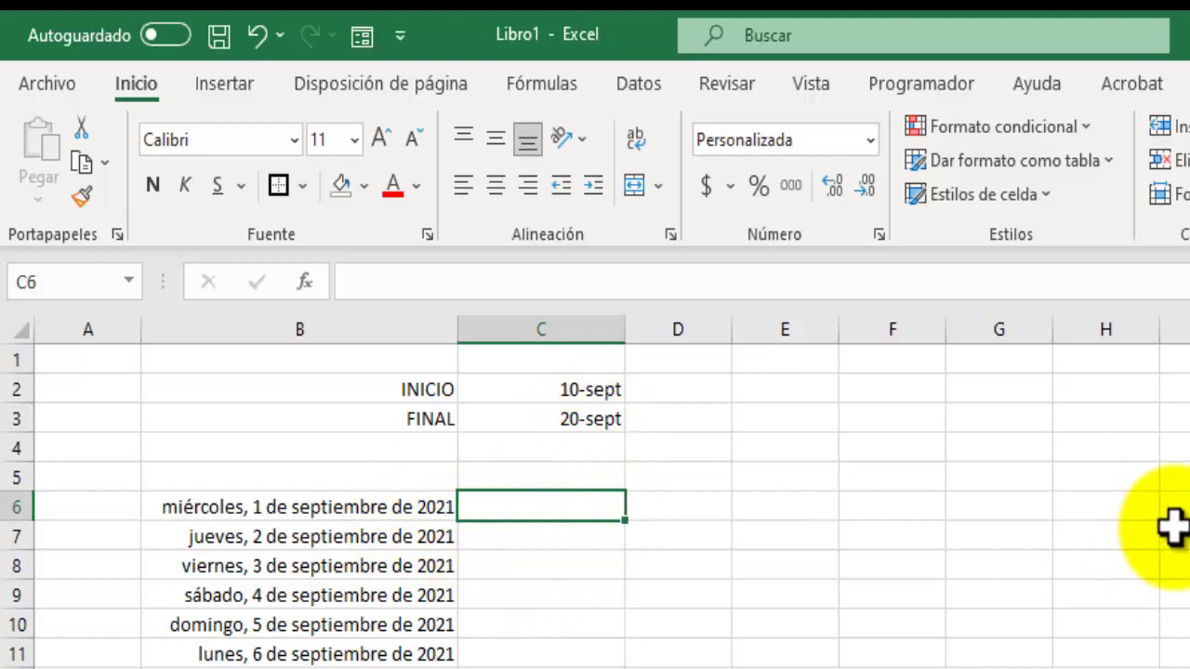
type("=")
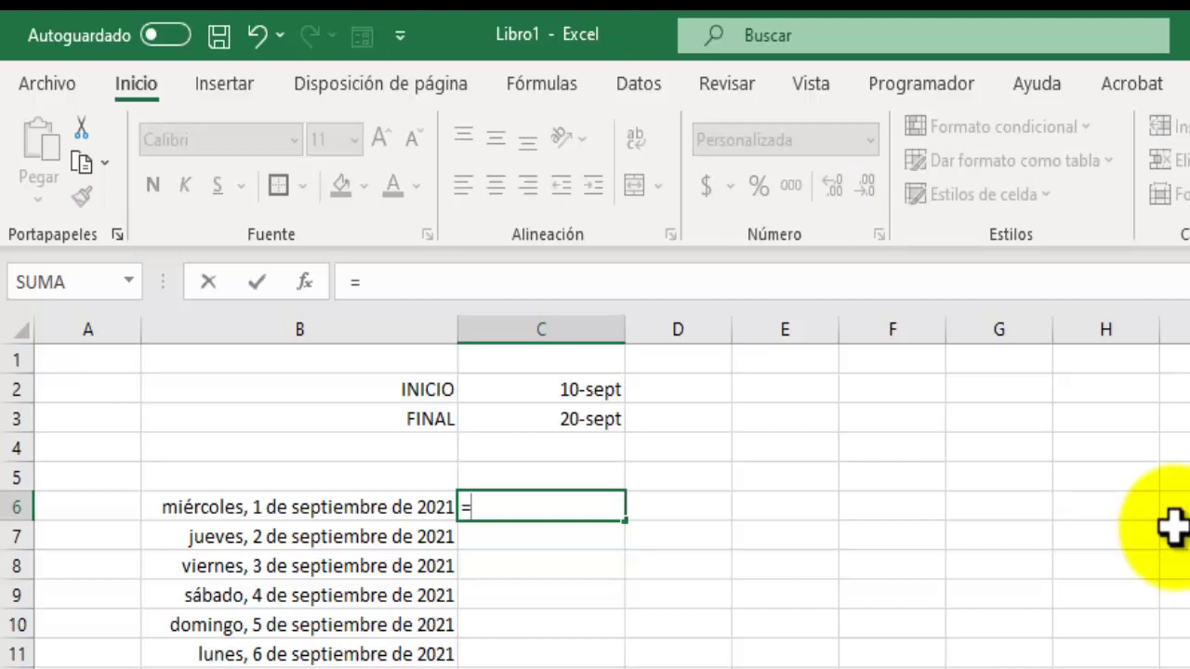
type("Y")
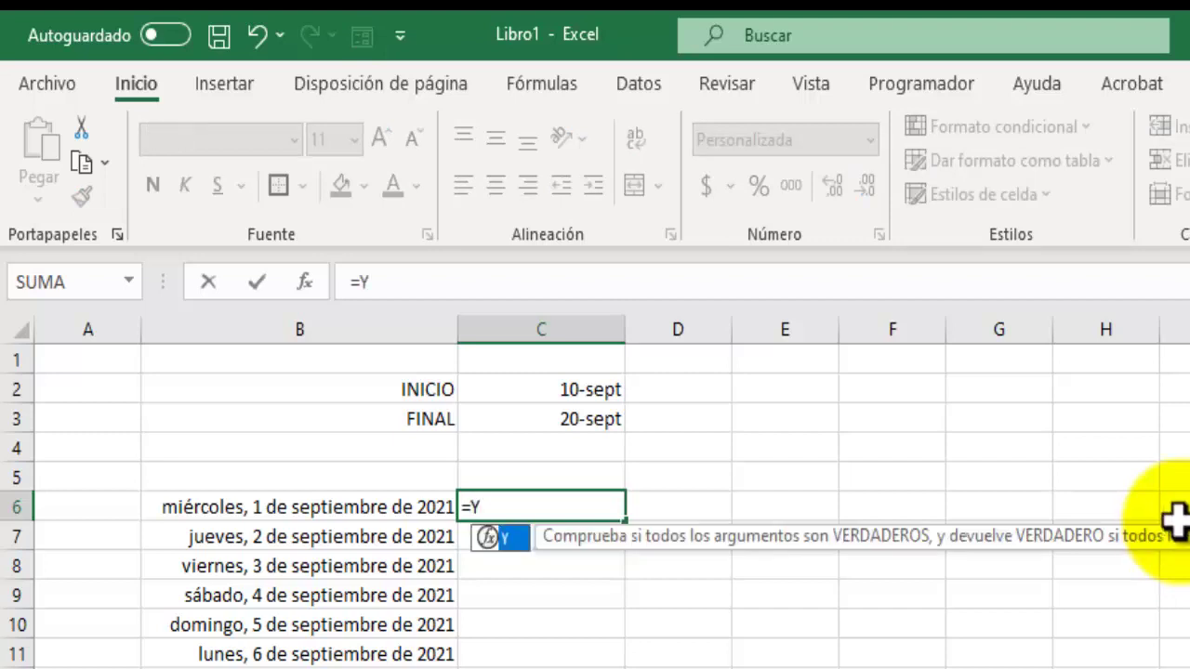
type("(")
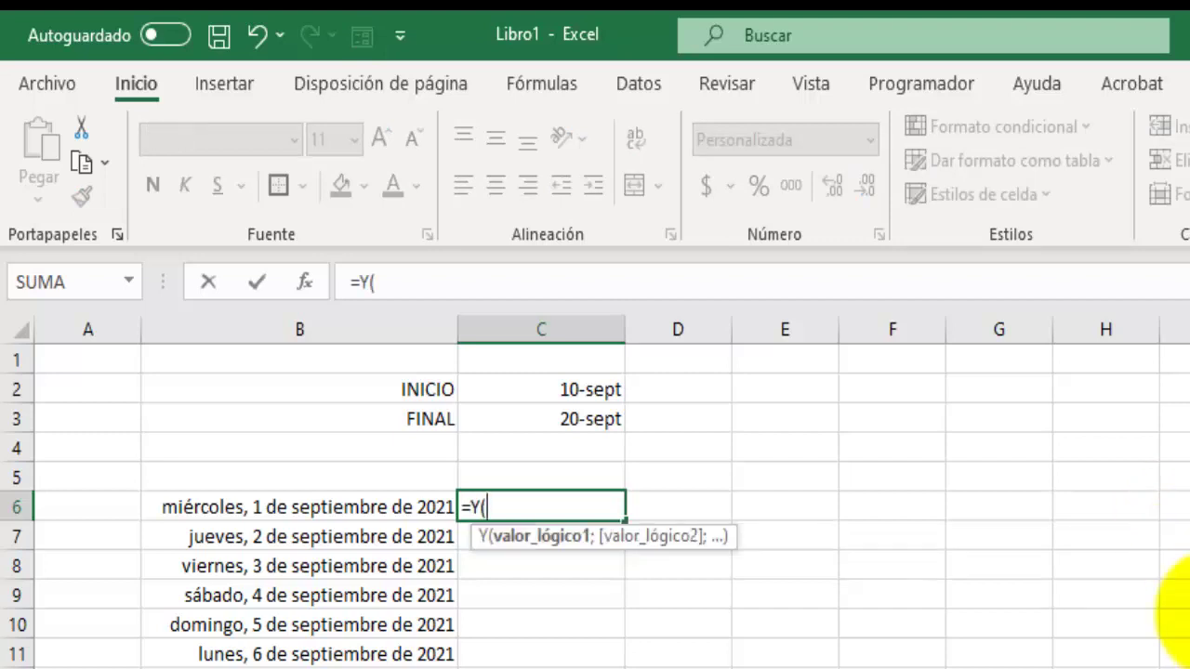
left_click(296, 506)
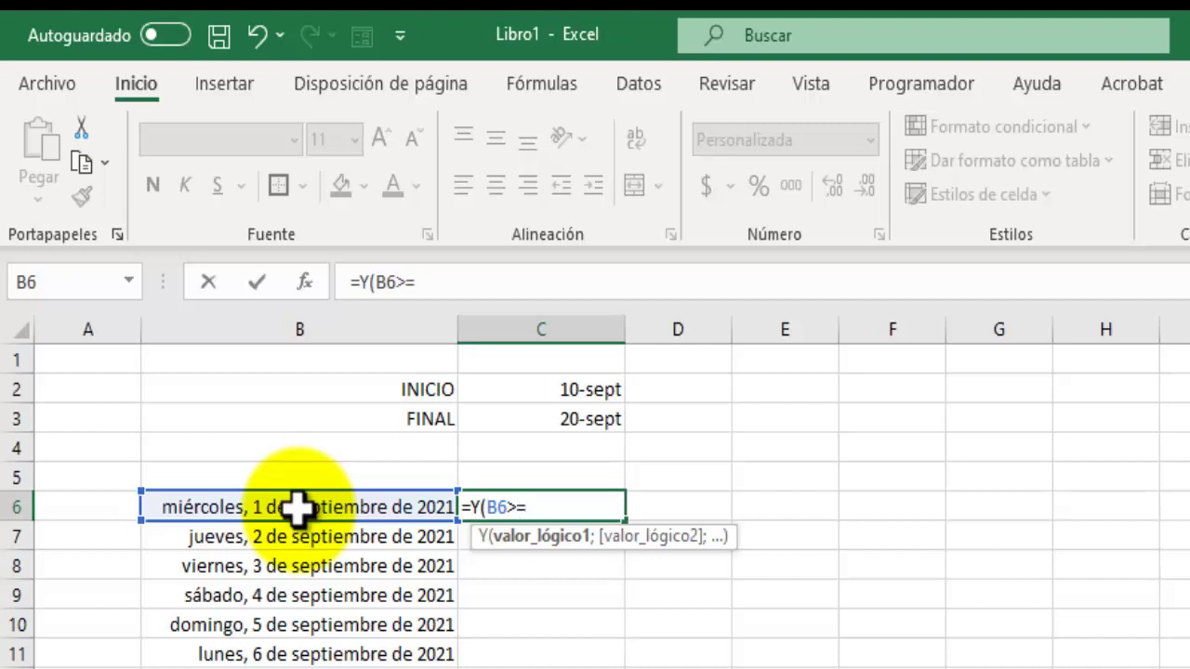
left_click(536, 390)
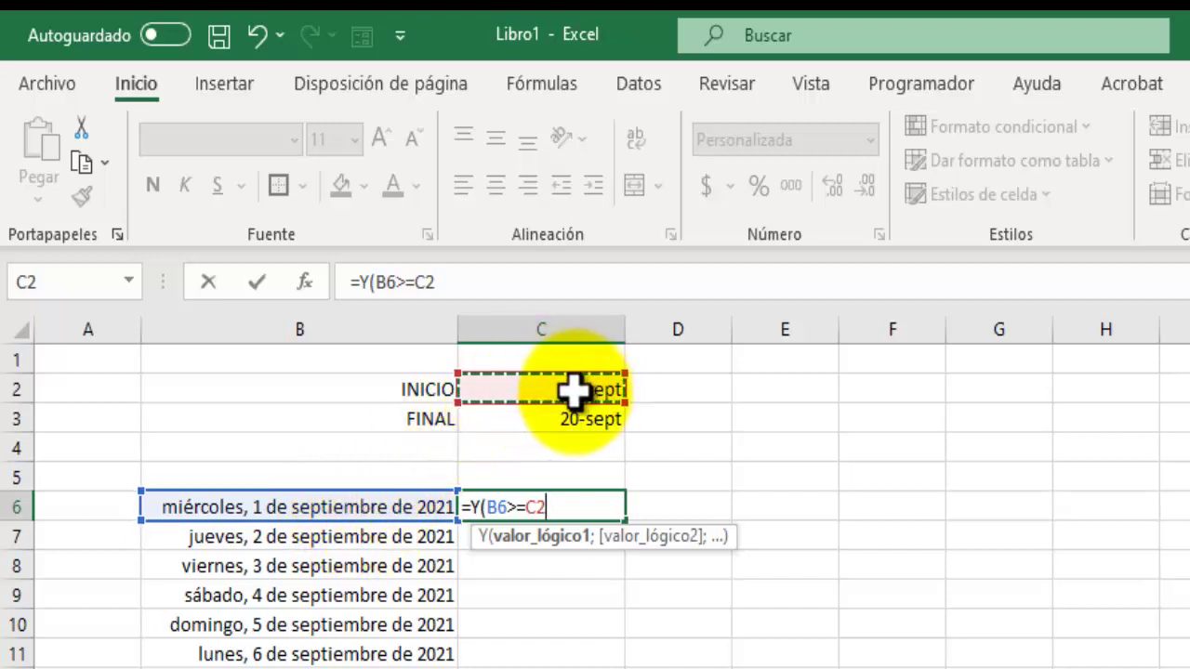
type(";")
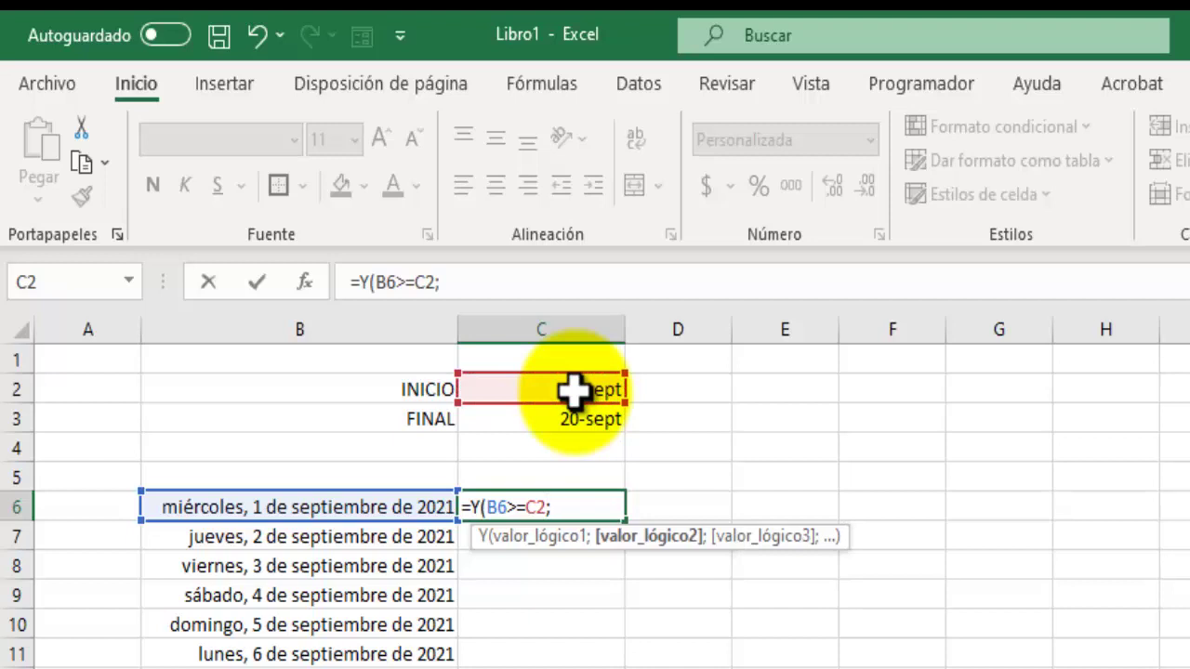
left_click(342, 507)
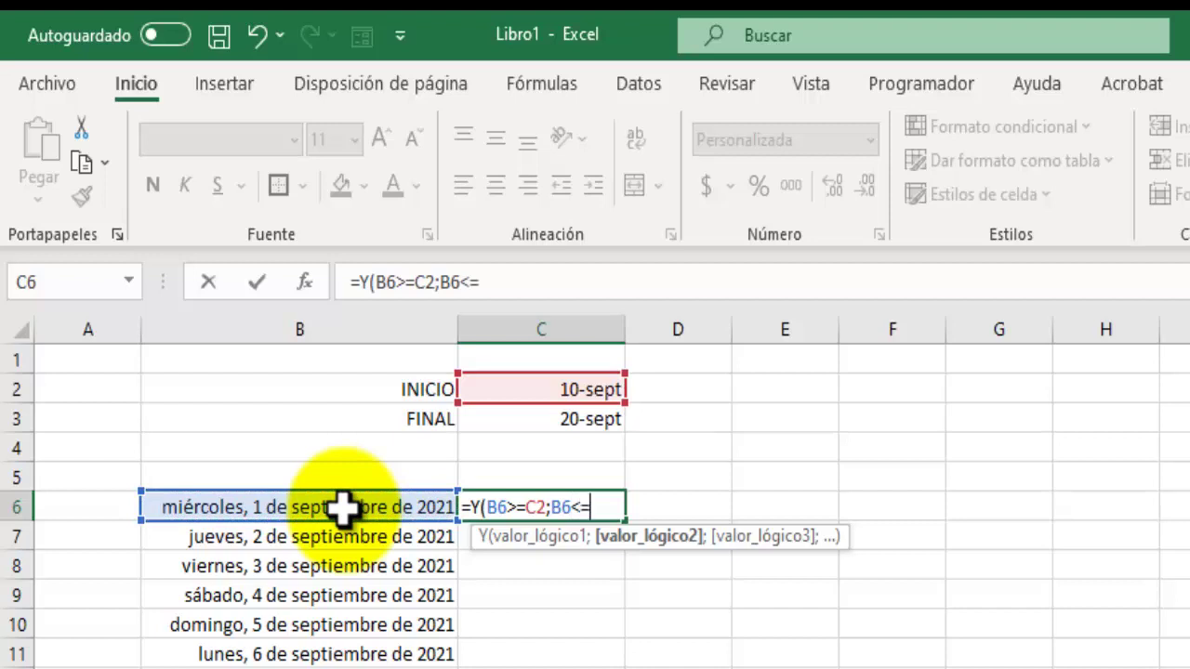
type("<=")
left_click(581, 420)
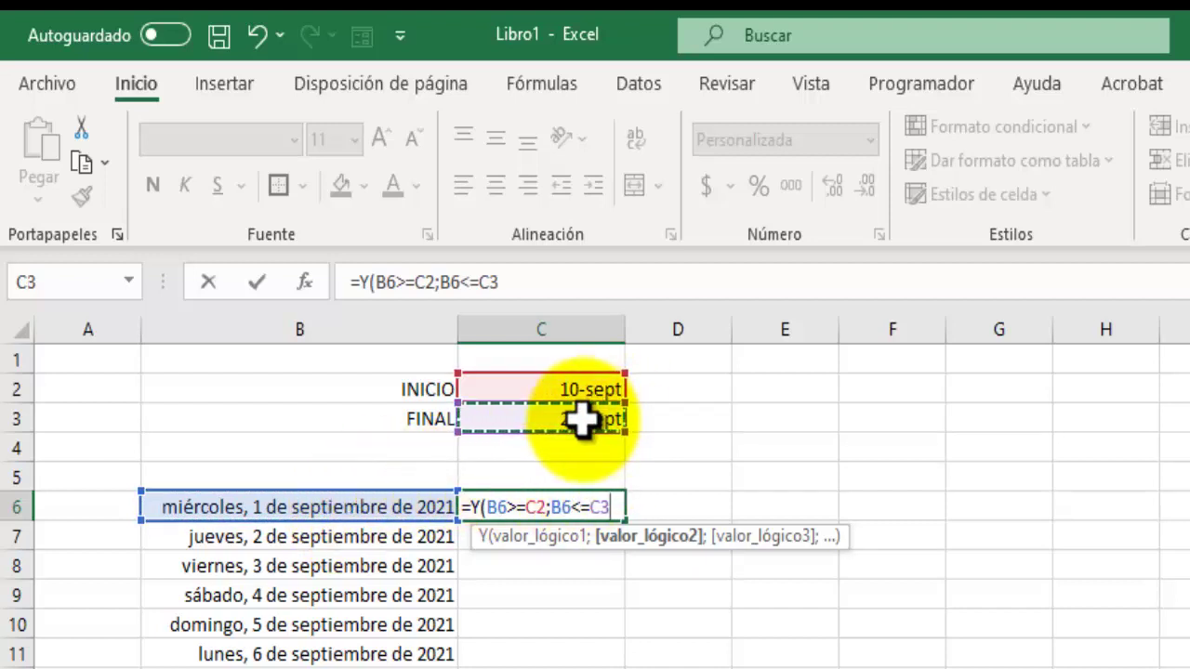
type(")")
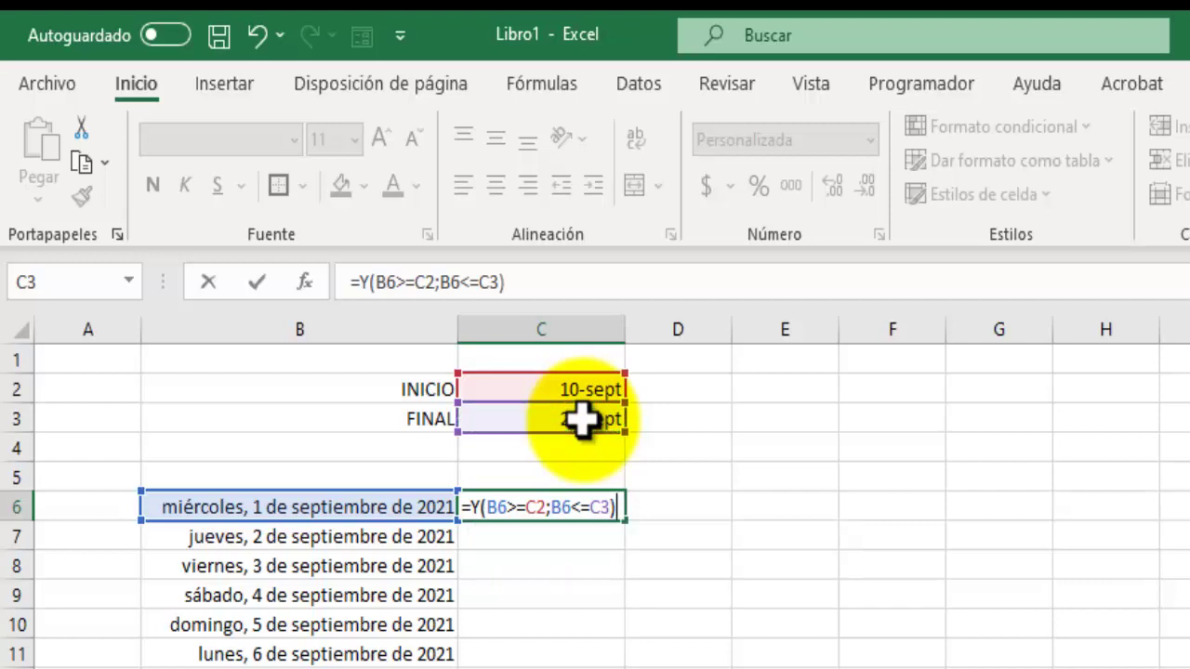
key("Return")
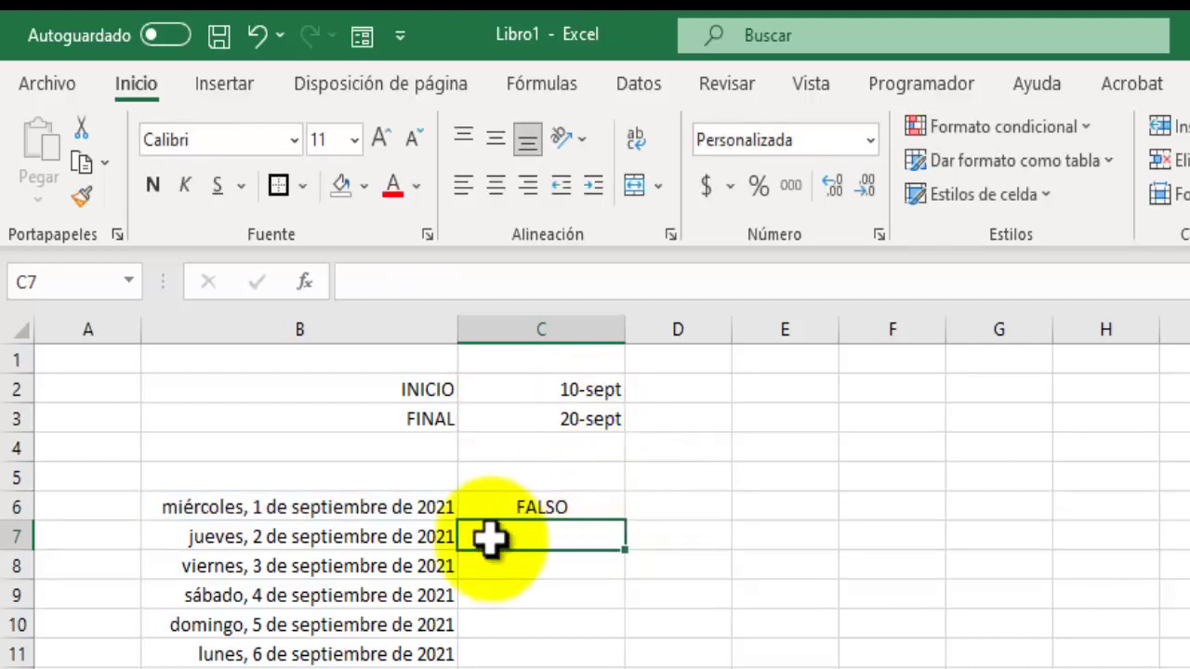
Copy the C6 formula down column C alongside the date list.
left_click(530, 504)
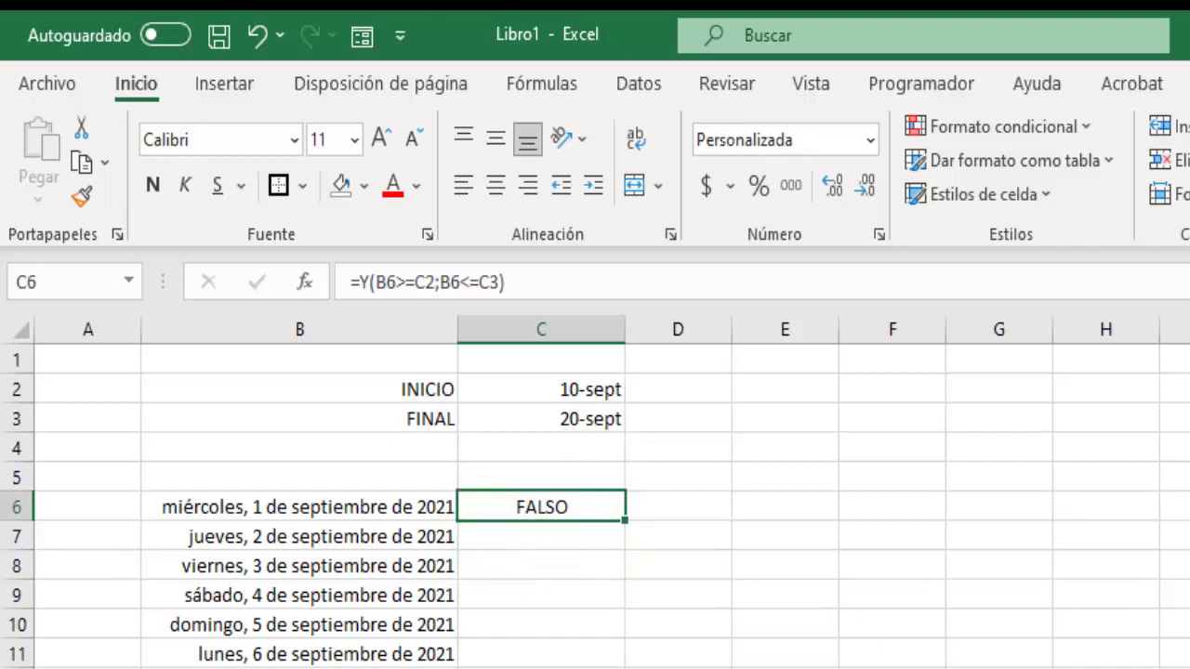
key("alt+Tab")
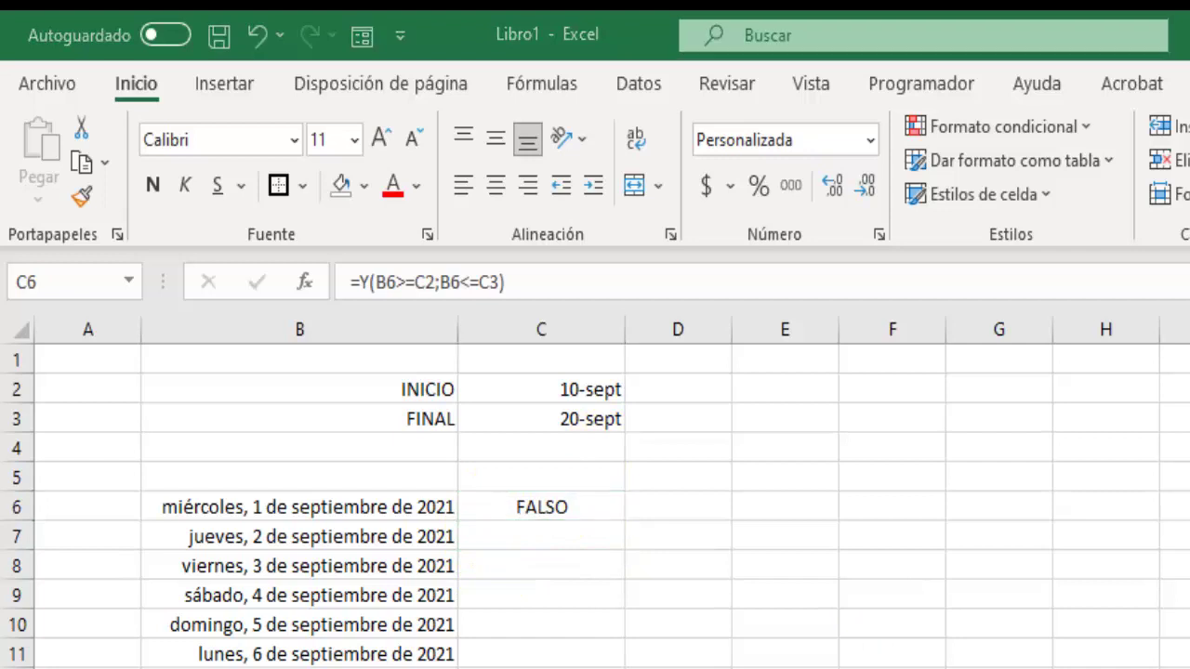
key("alt+Tab")
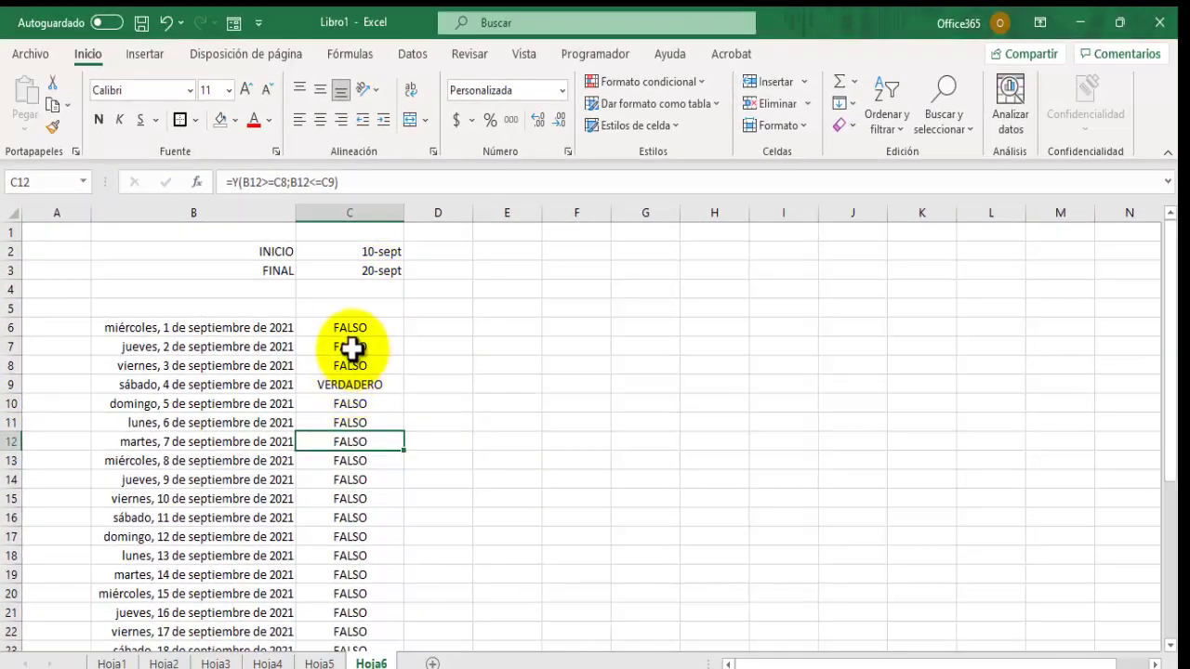
Examine the copied formulas one by one down column C, from C6 to C17.
left_click(363, 325)
left_click(359, 347)
left_click(360, 365)
left_click(360, 384)
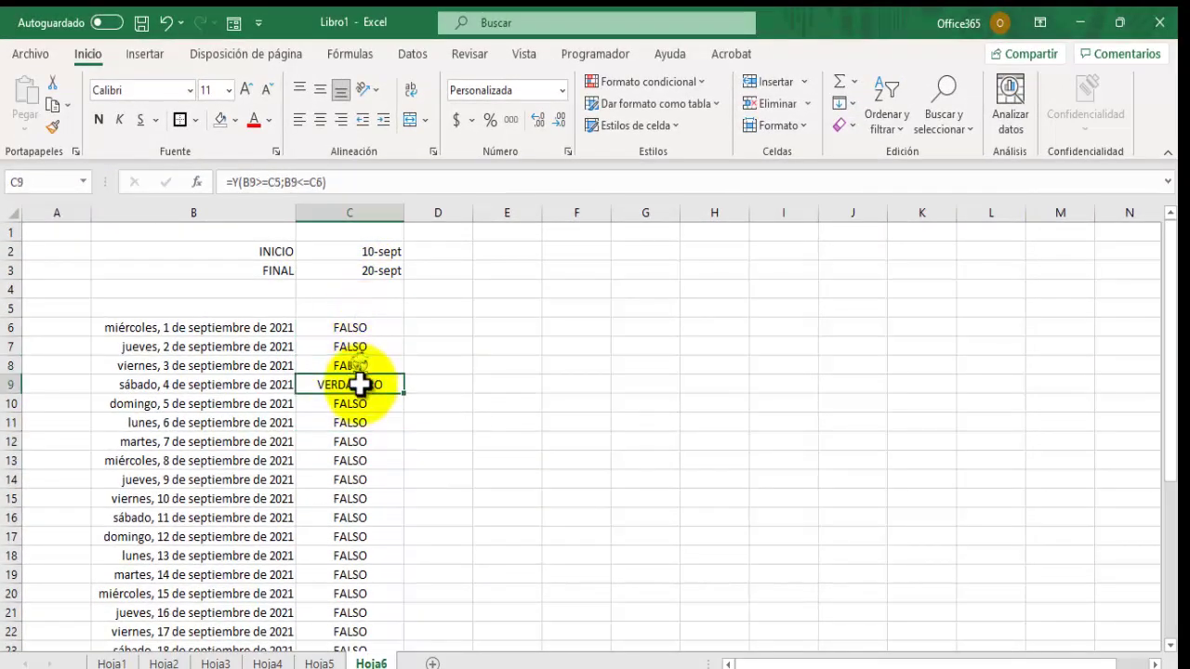
left_click(360, 403)
left_click(360, 422)
left_click(360, 441)
left_click(359, 461)
left_click(360, 479)
left_click(360, 498)
left_click_drag(360, 517, 354, 537)
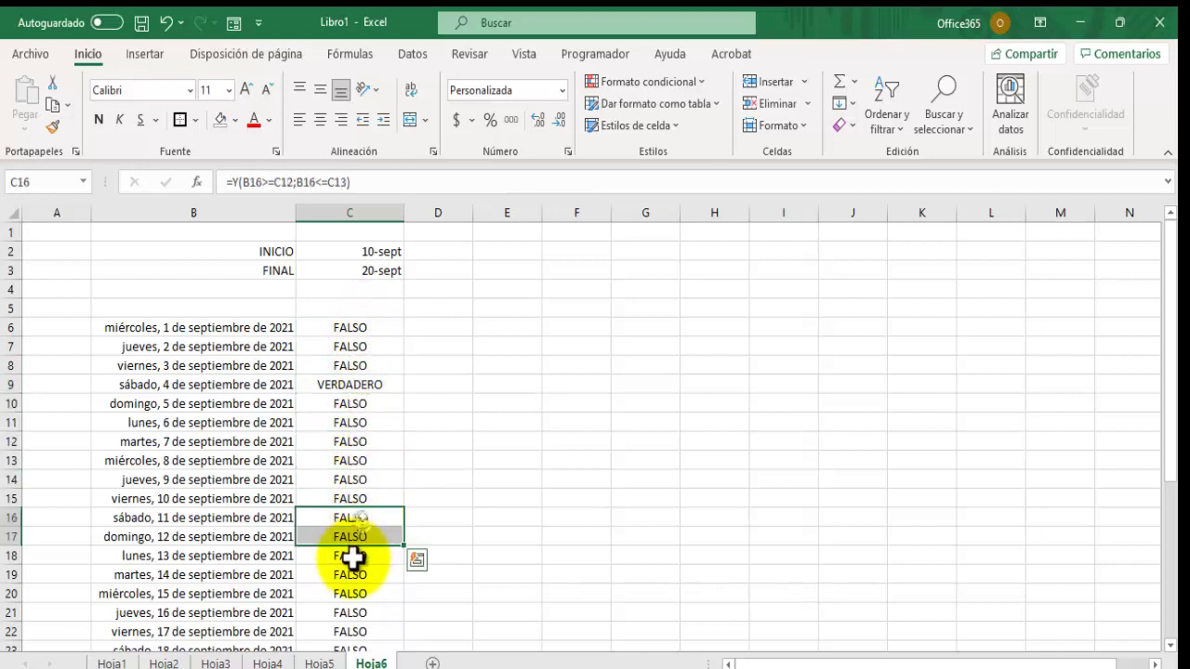
Examine the cell references in the copied Y formulas, cell by cell from C6 to C9.
left_click(354, 328)
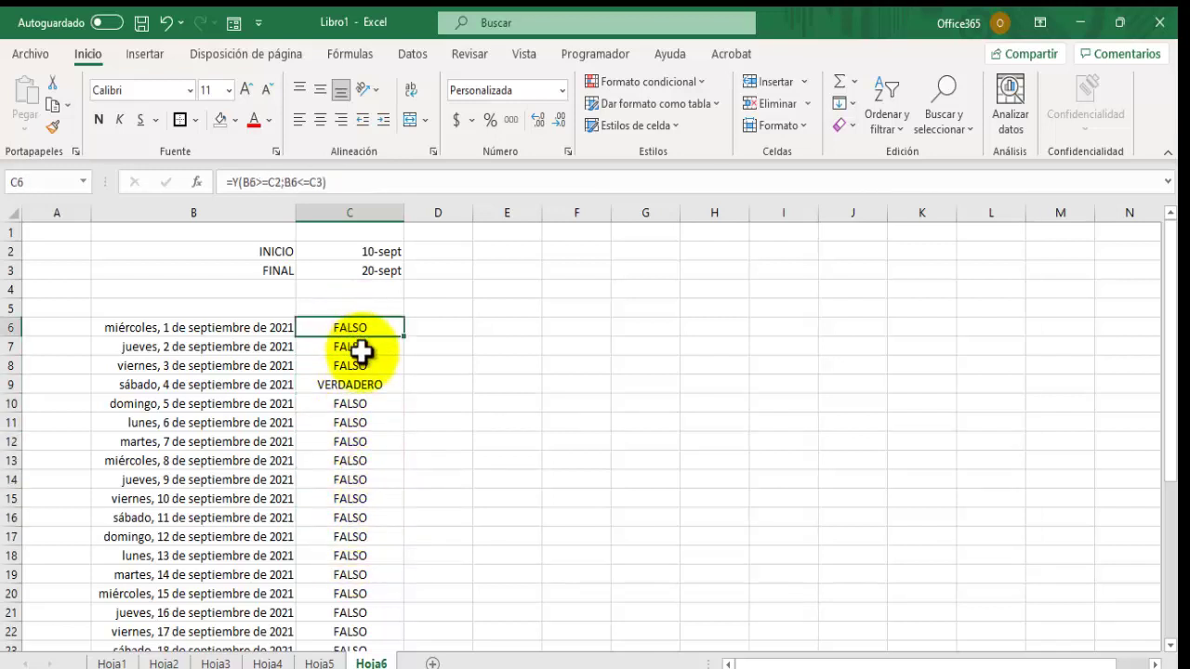
key("F2")
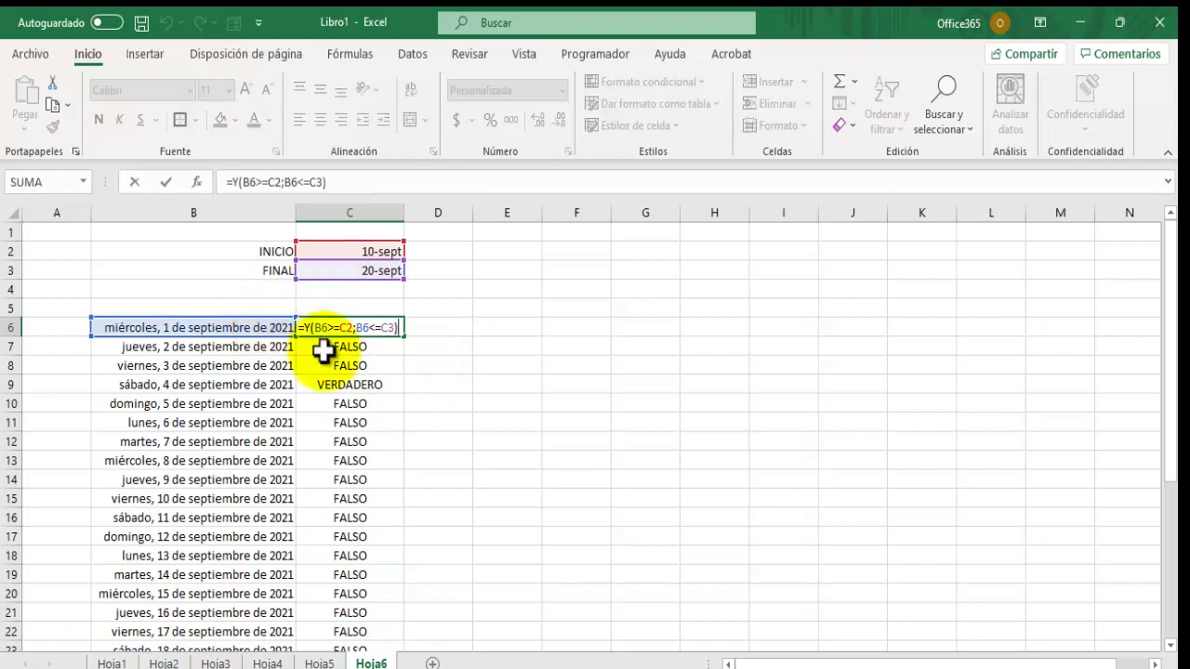
key("Return")
key("F2")
key("Return")
key("F2")
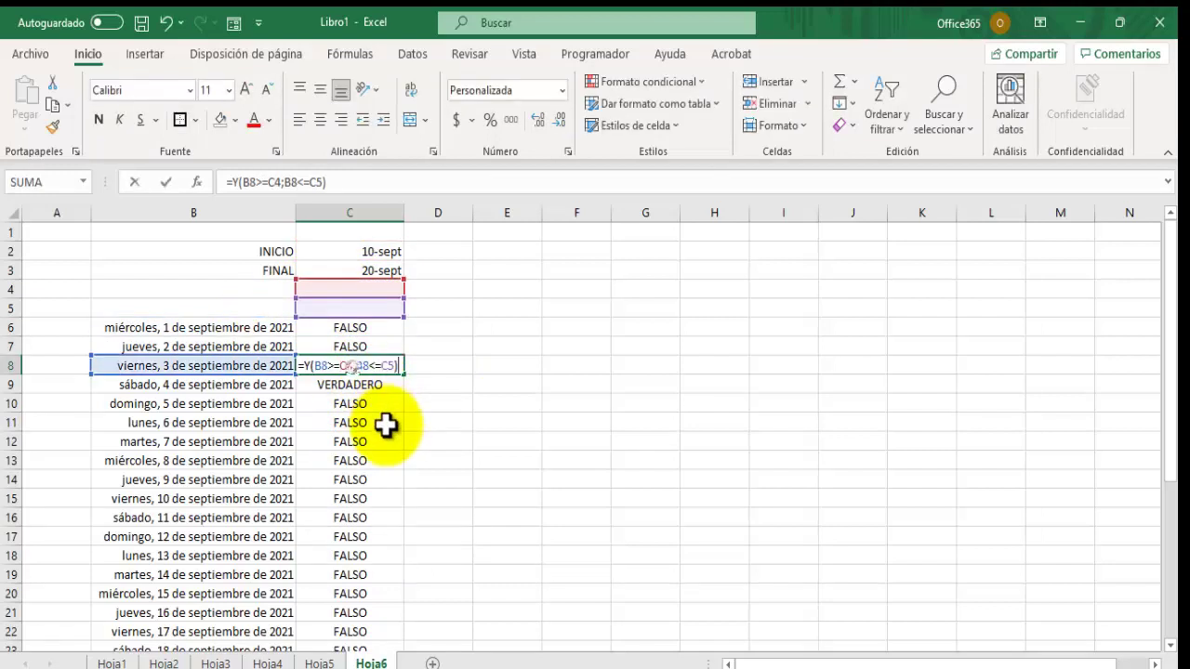
key("Return")
key("F2")
Make the INICIO and FINAL references absolute in the C6 formula so it reads =Y(B6>=$C$2;B6<=$C$3).
left_click(354, 328)
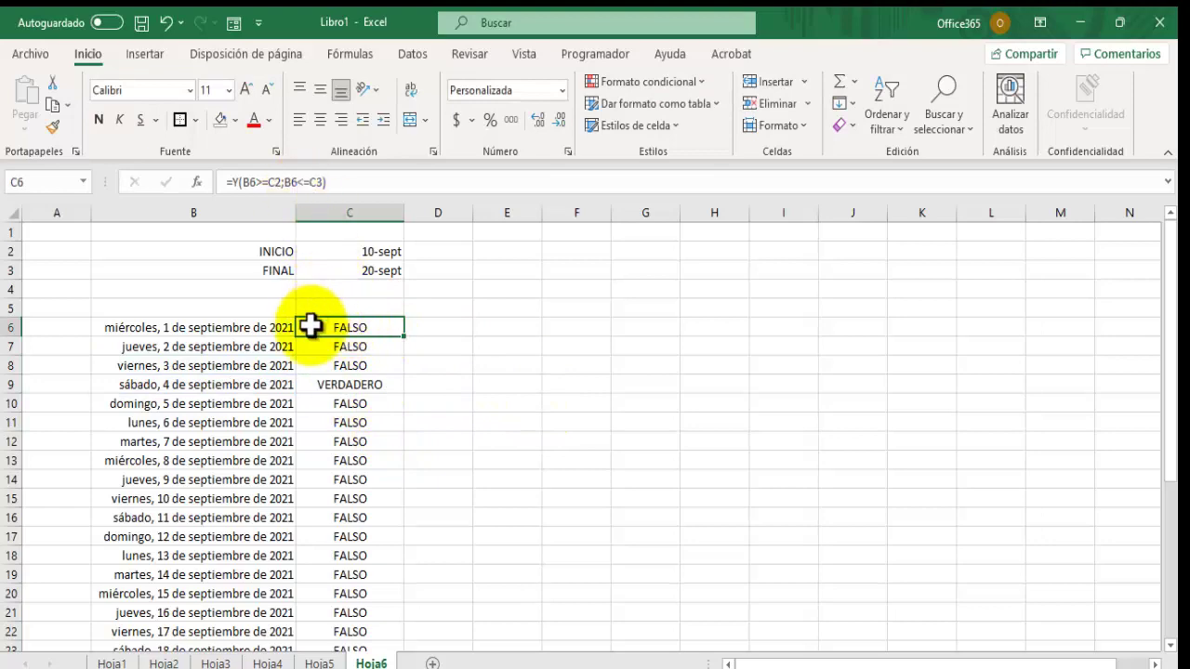
double_click(316, 333)
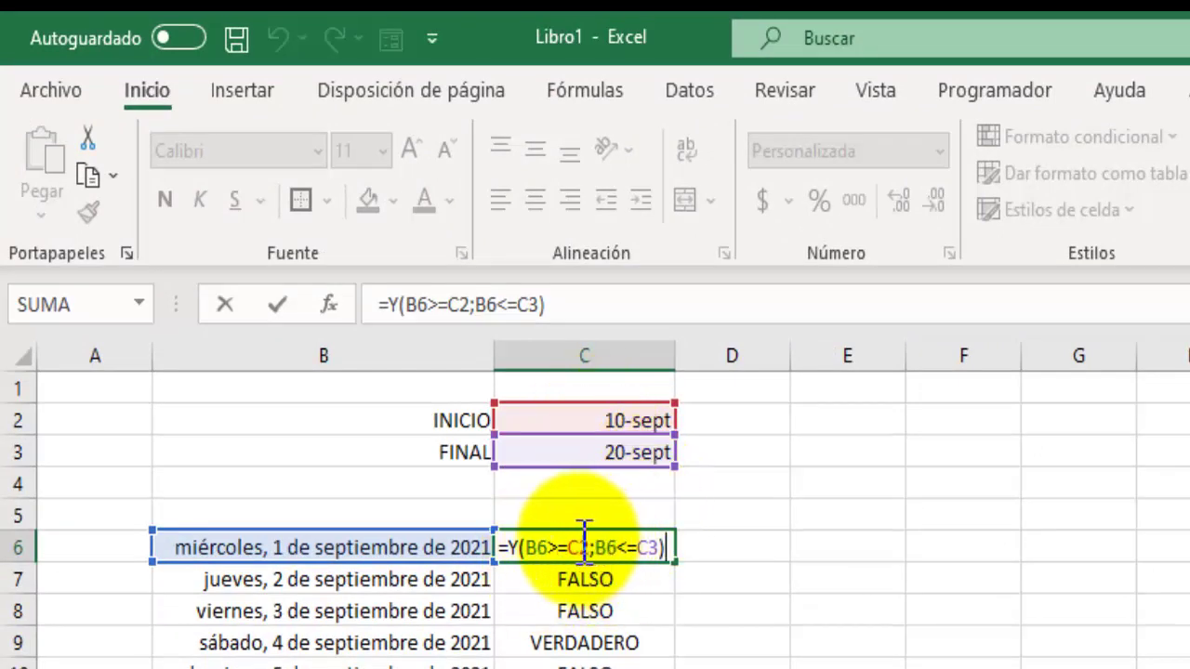
left_click_drag(573, 547, 594, 547)
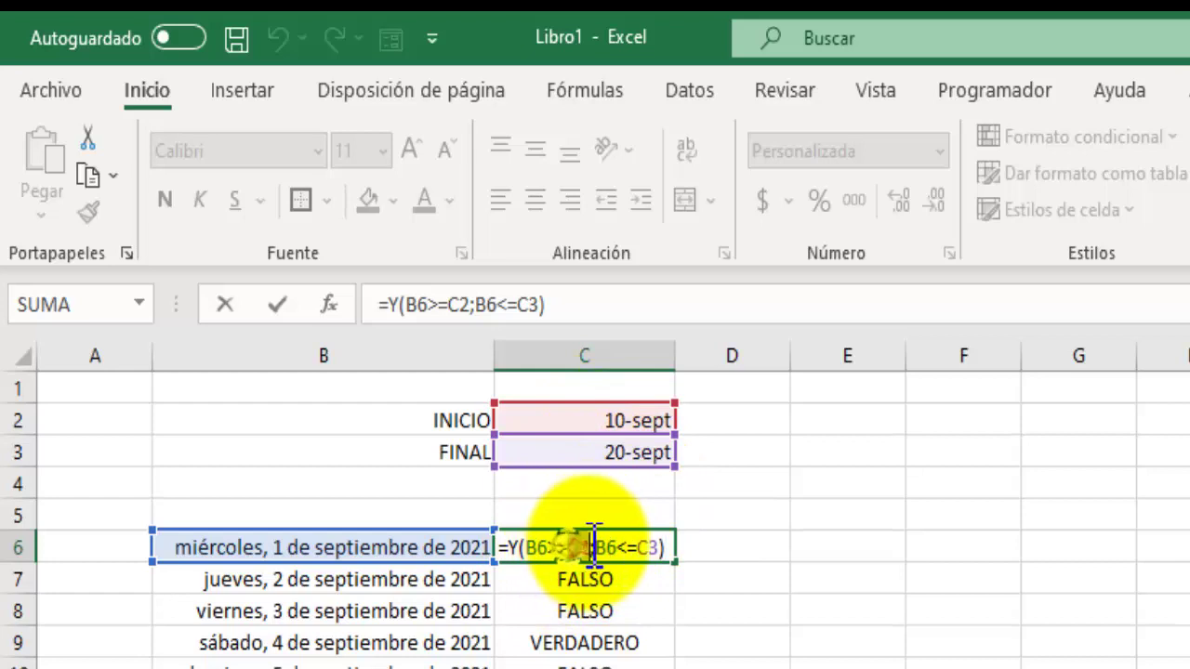
key("F4")
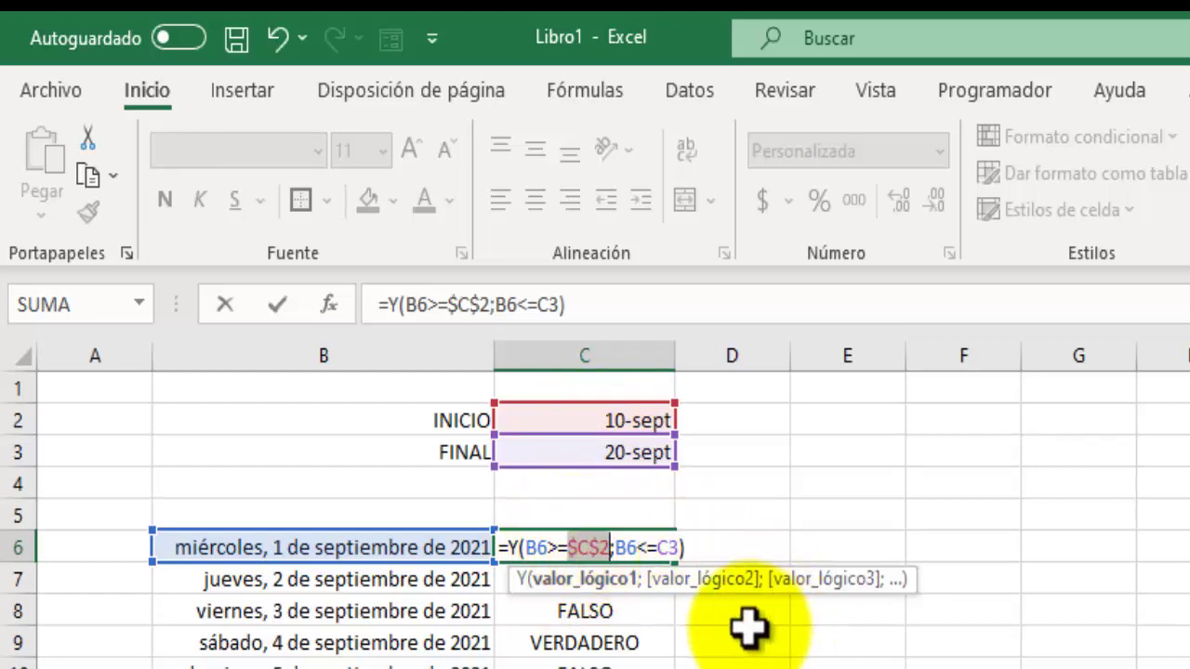
left_click_drag(660, 548, 681, 547)
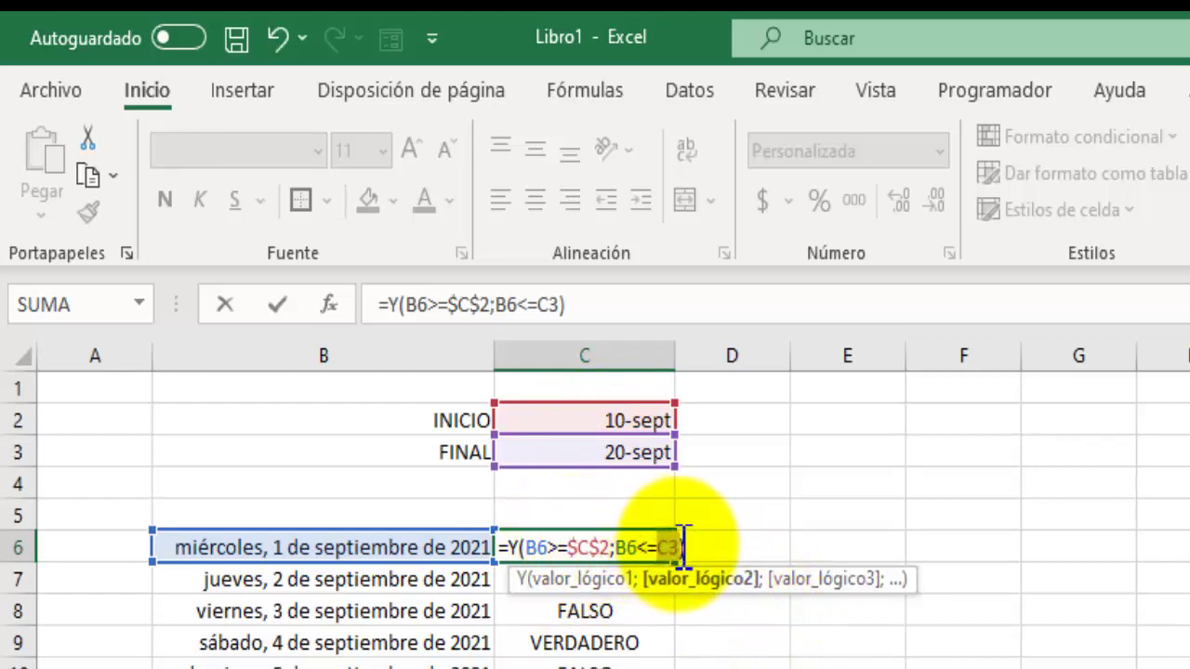
key("F4")
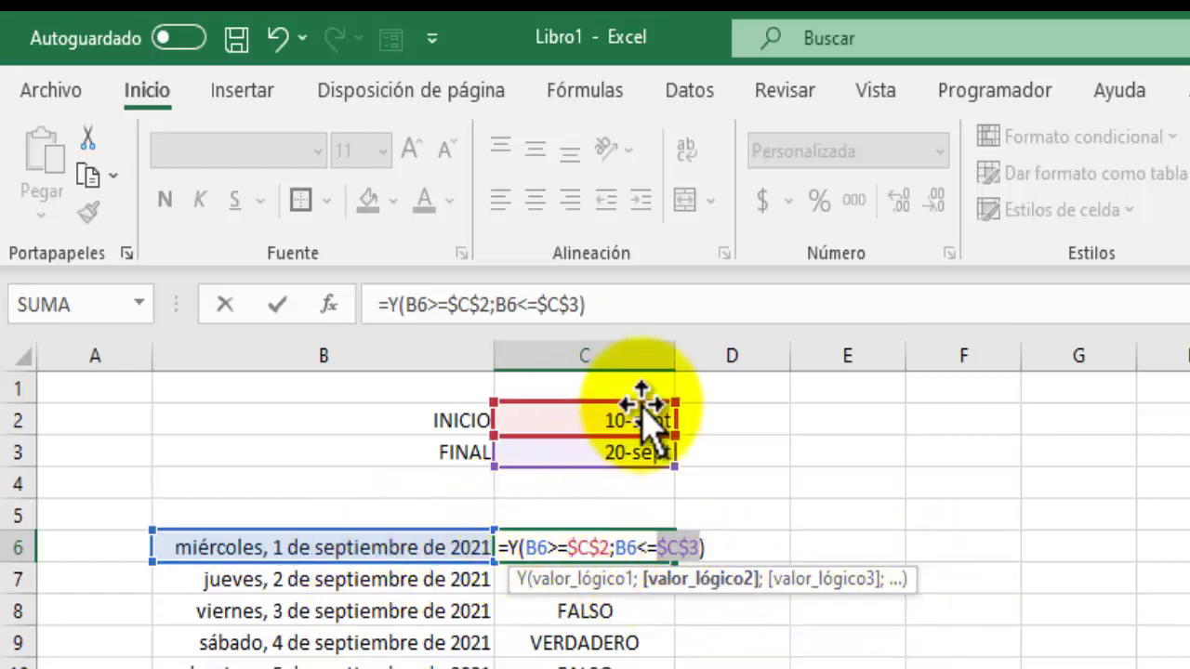
key("Return")
Copy the C6 formula down column C to the end of the date list and check the results beside 10 and 20 September.
left_click(614, 553)
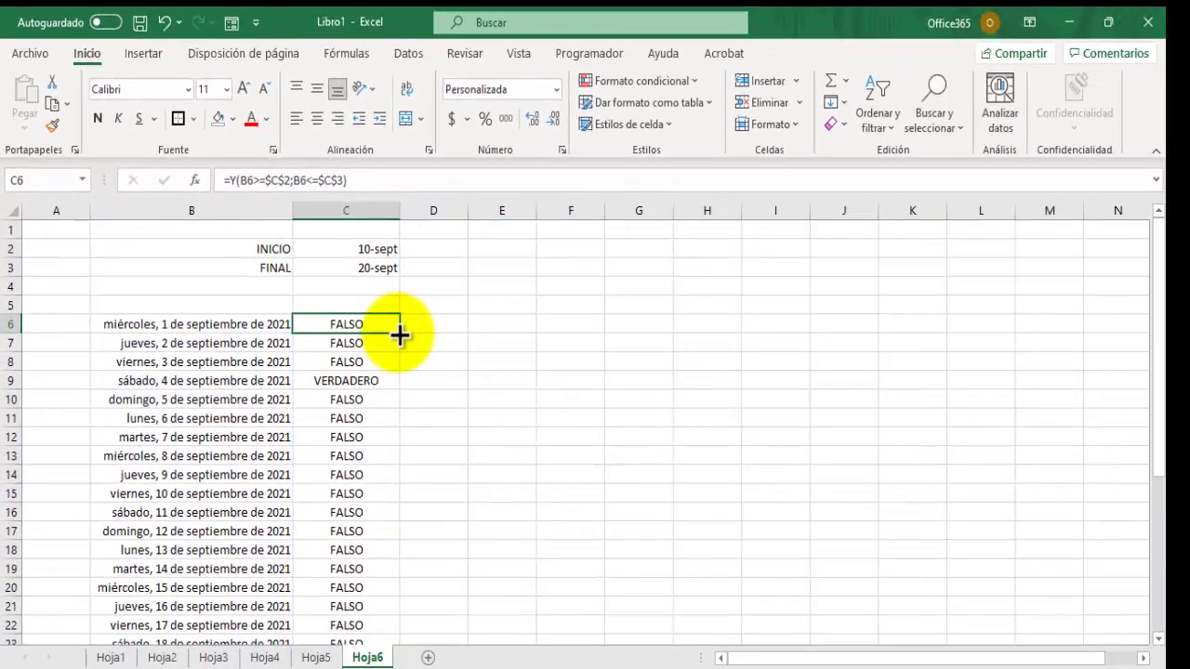
left_click_drag(399, 336, 363, 600)
scroll(367, 456, "up", 3)
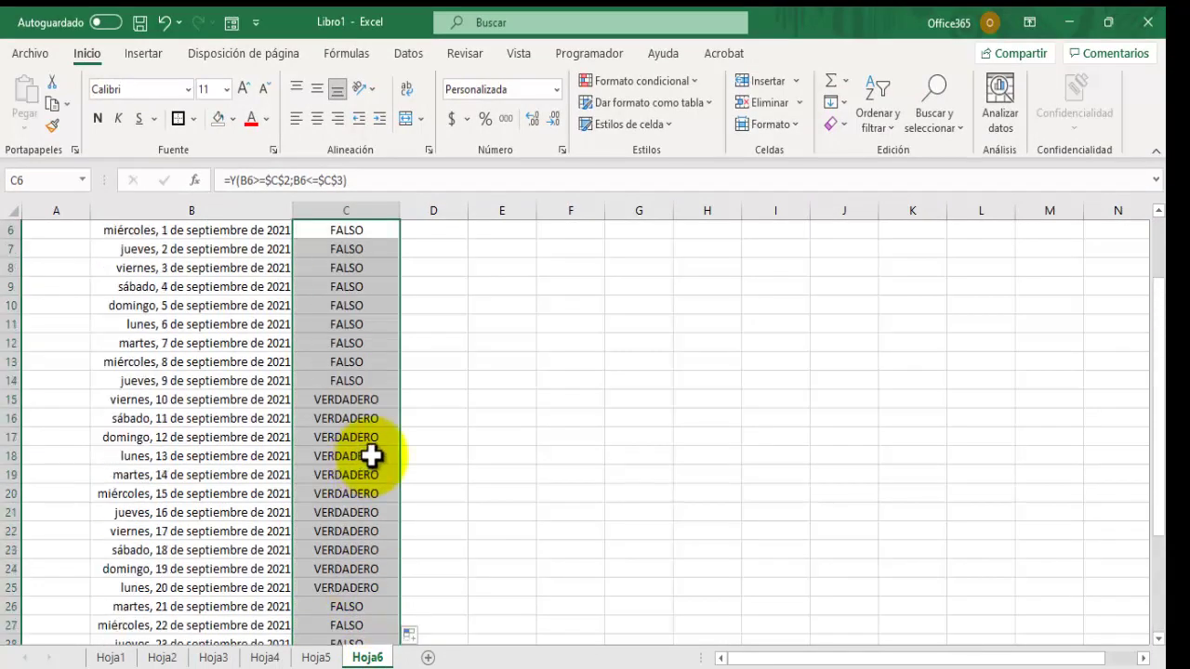
scroll(345, 337, "up", 2)
left_click(342, 326)
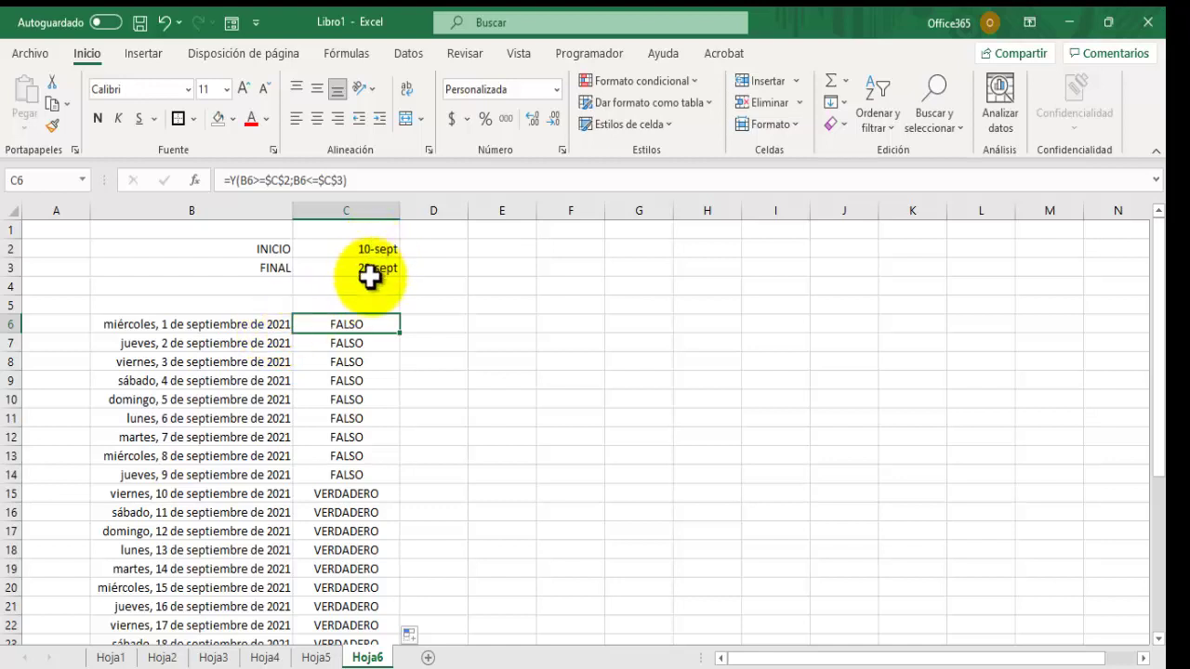
left_click(191, 494)
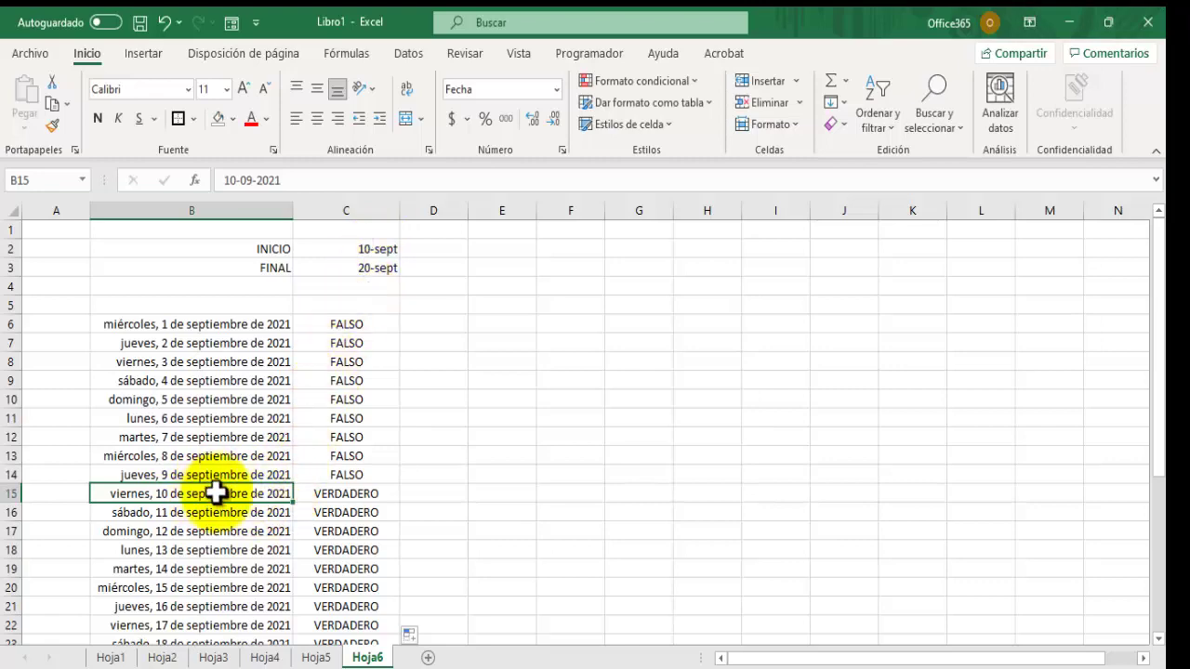
scroll(221, 494, "down", 2)
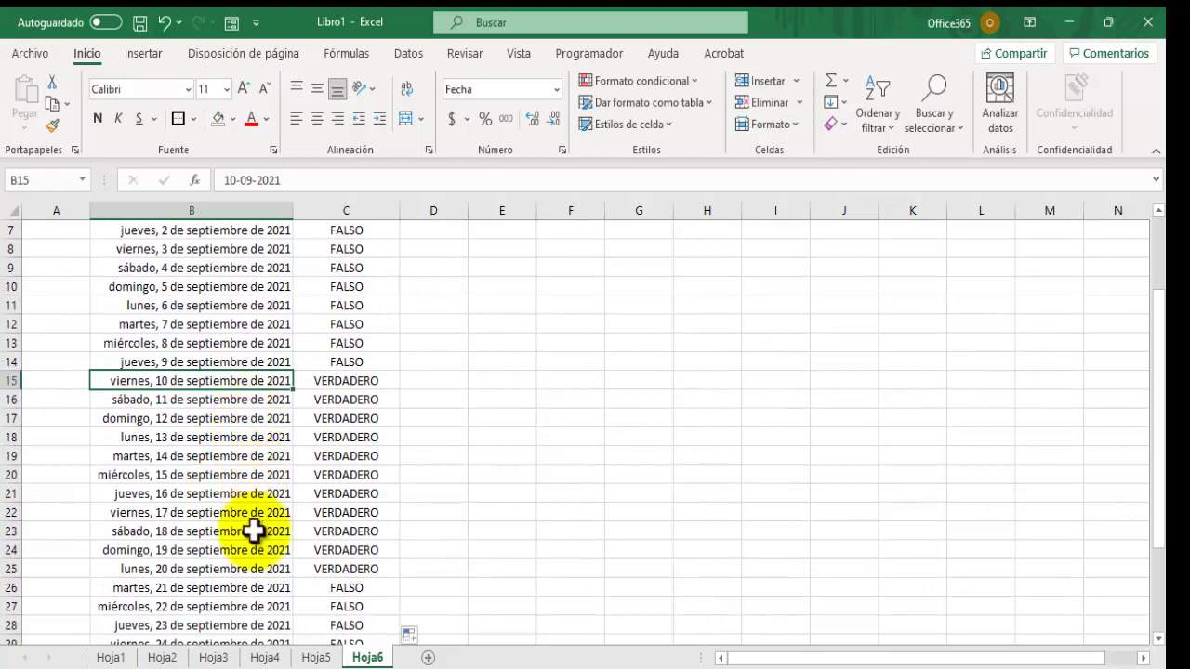
left_click(233, 570)
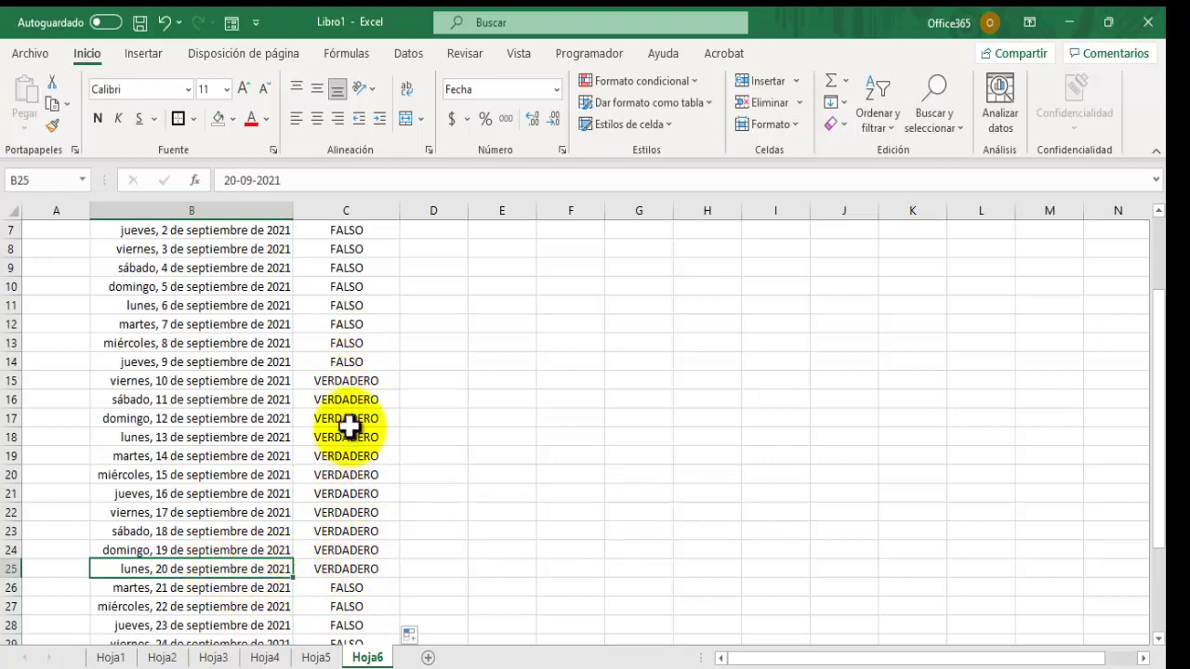
scroll(350, 423, "up", 2)
scroll(363, 454, "down", 1)
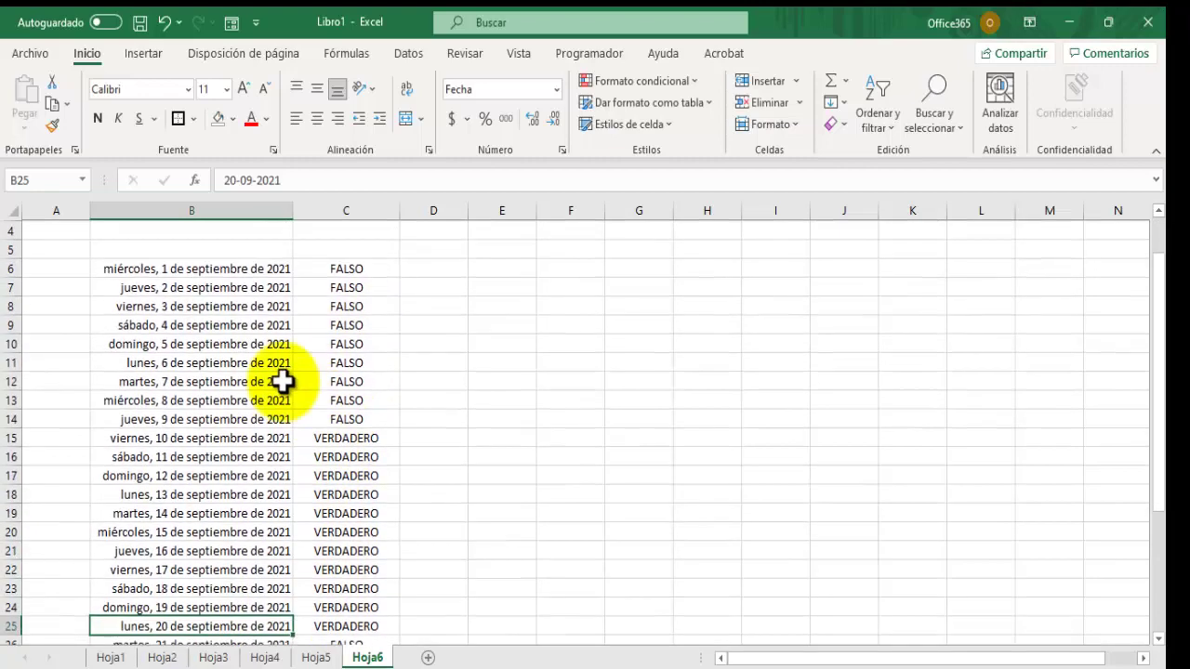
Start a new formula-based conditional formatting rule for the dates in B6:B35.
left_click_drag(232, 269, 258, 605)
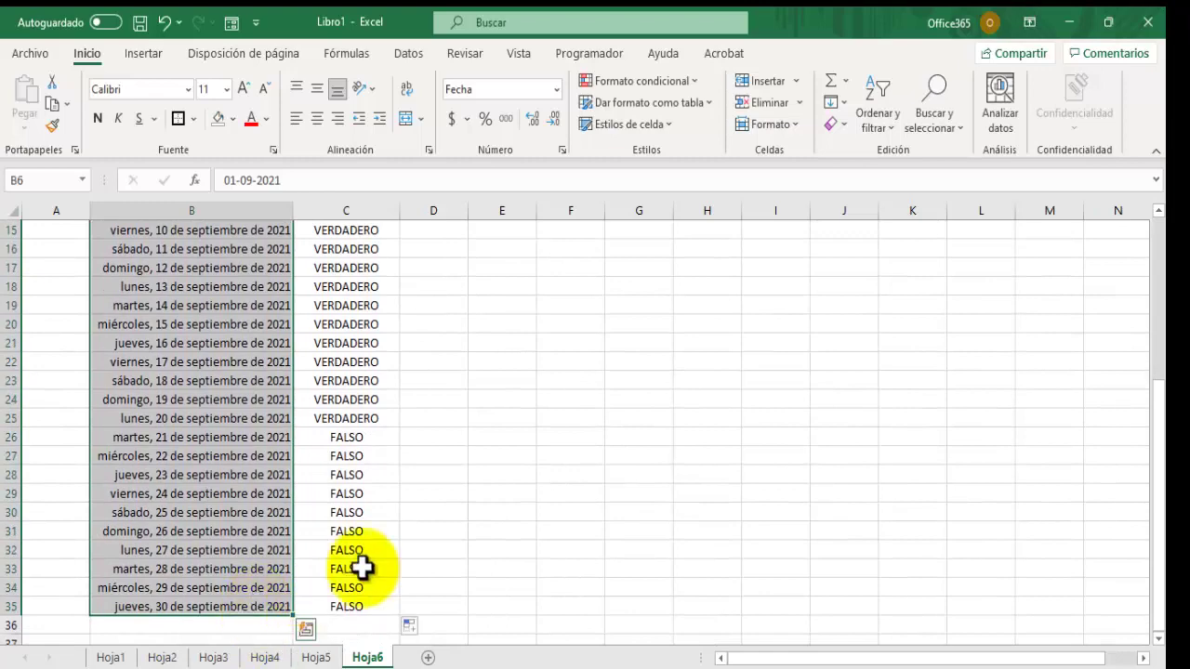
scroll(585, 483, "up", 5)
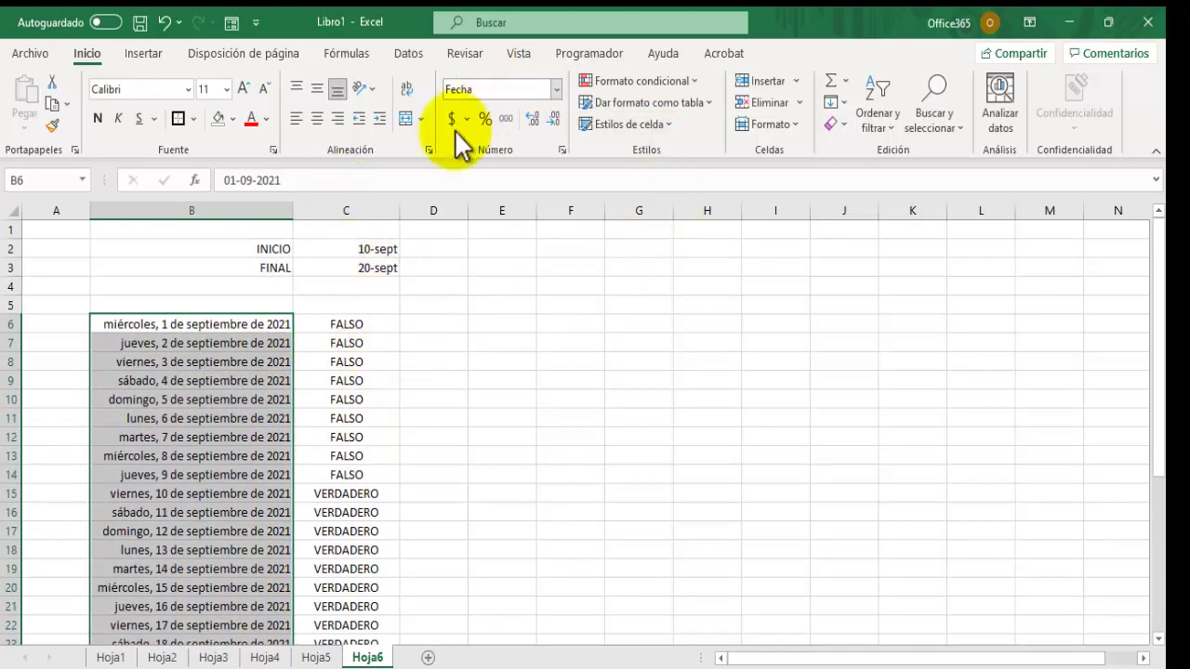
left_click(642, 84)
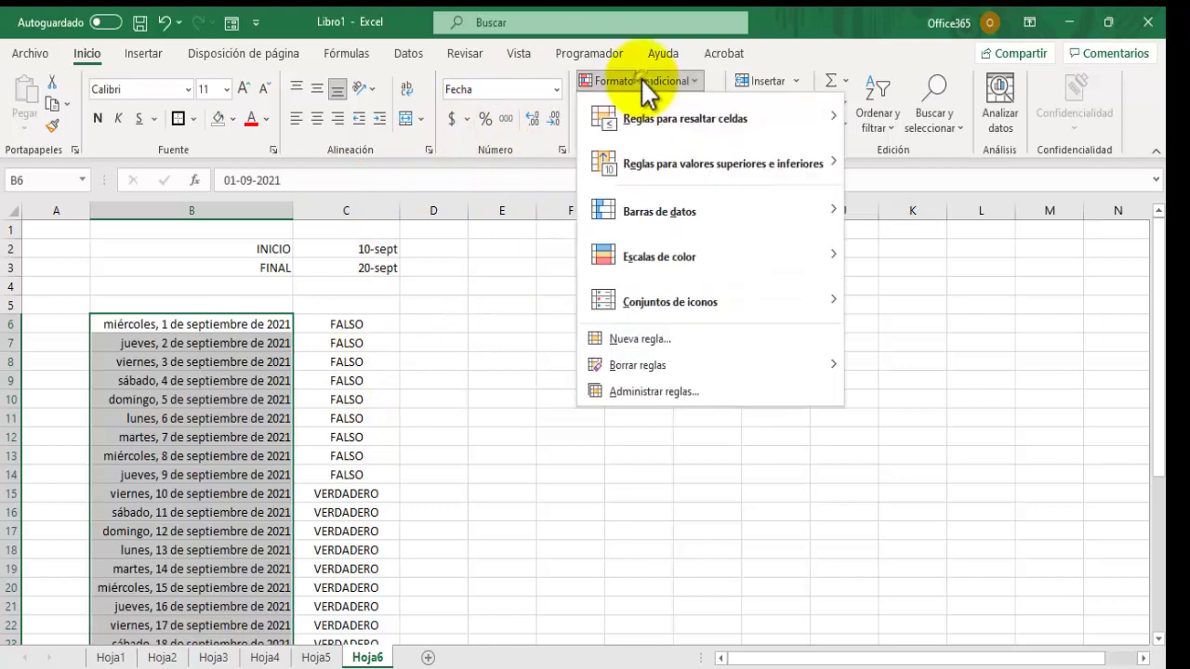
left_click(662, 393)
left_click(510, 299)
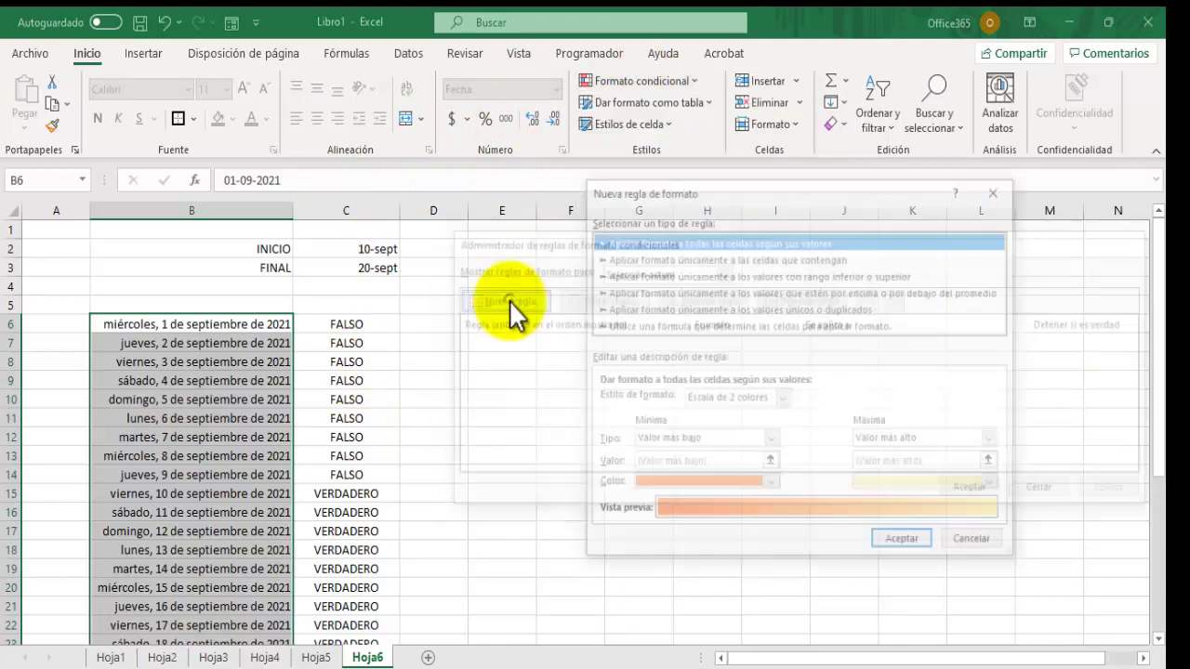
left_click_drag(717, 186, 713, 244)
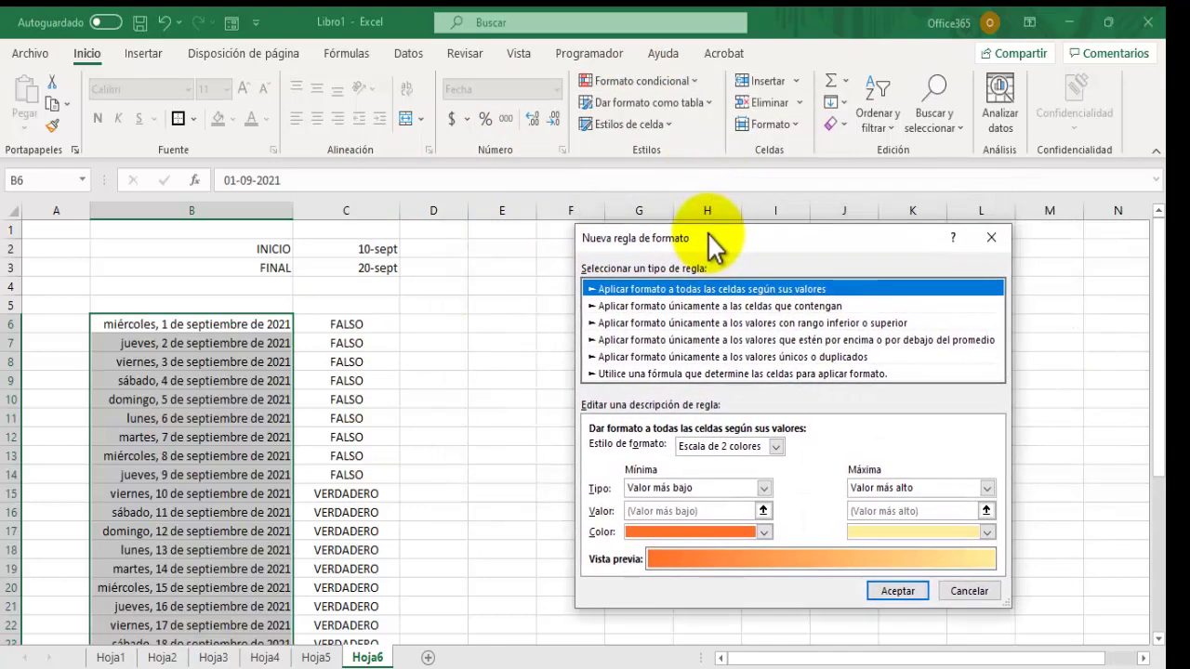
left_click(665, 373)
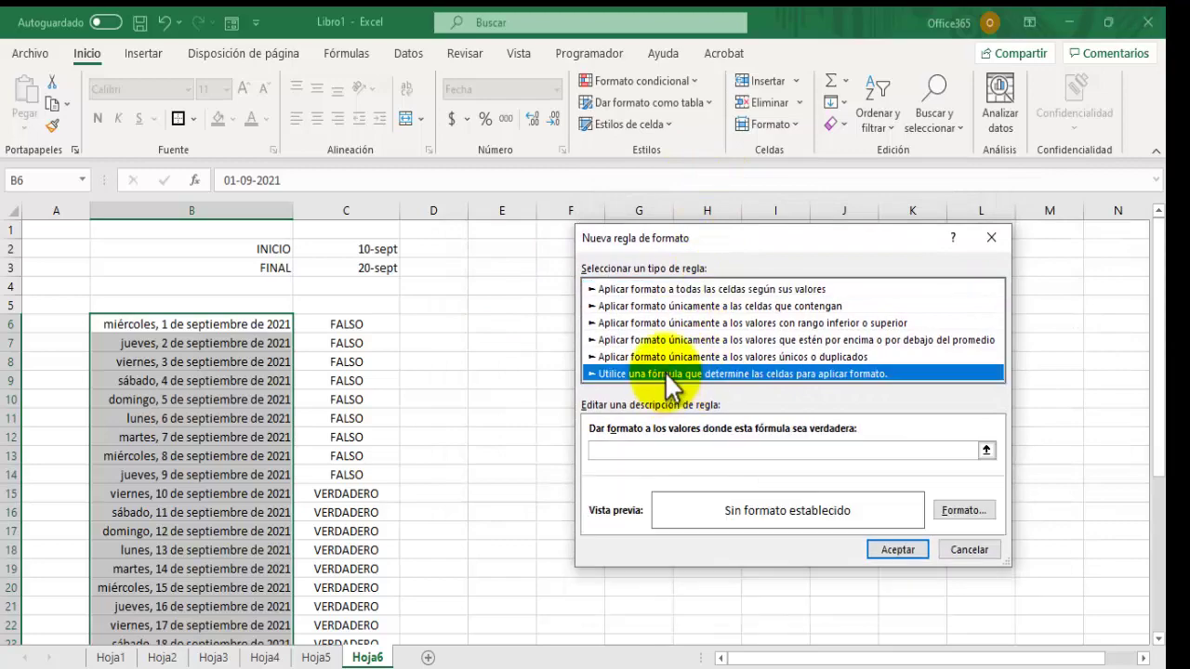
Begin the rule formula with the start-date condition =Y($B6>=$C$2, fixing only the column of B6.
left_click(640, 450)
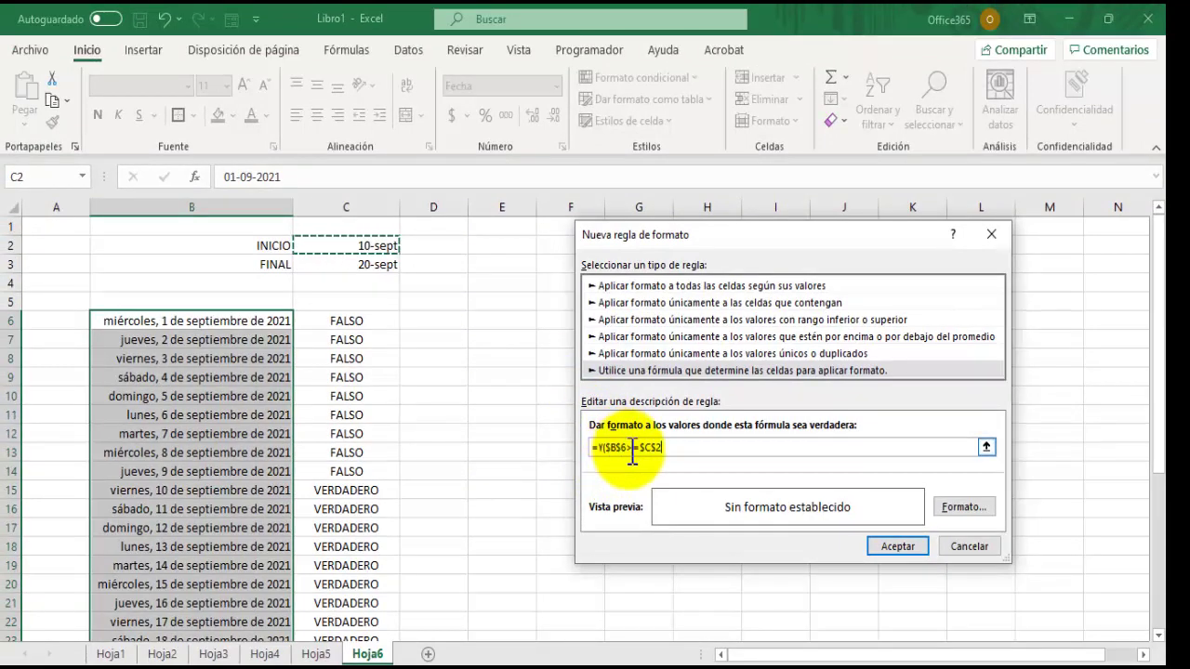
left_click(617, 448)
key("BackSpace")
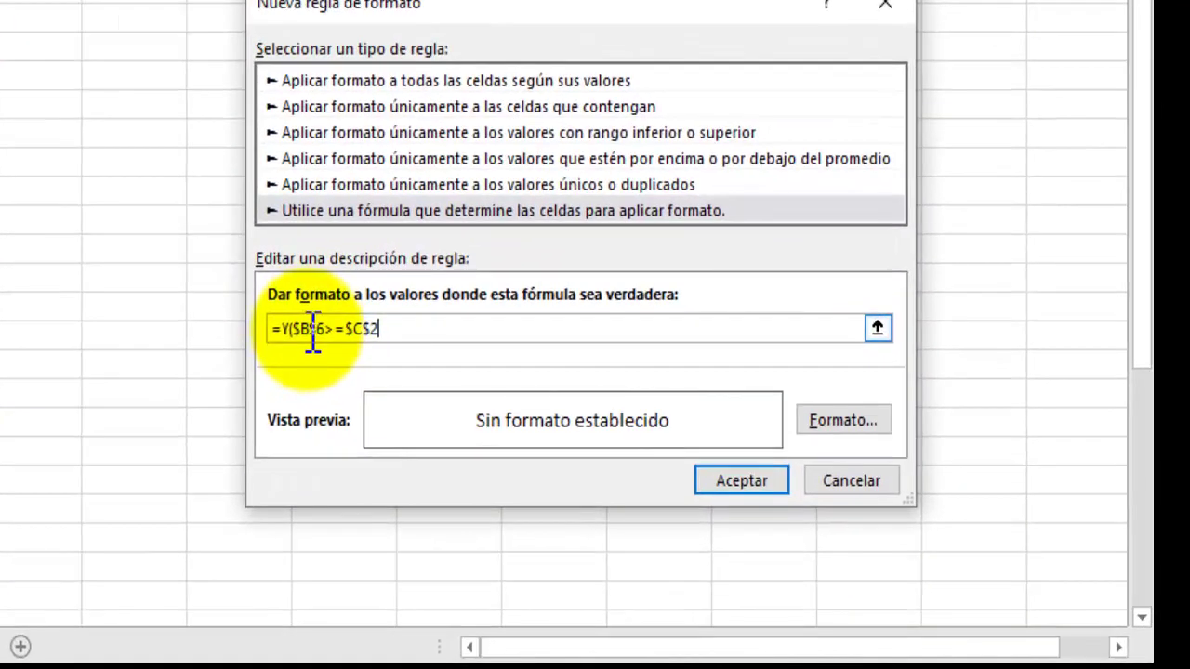
left_click(313, 330)
type("$")
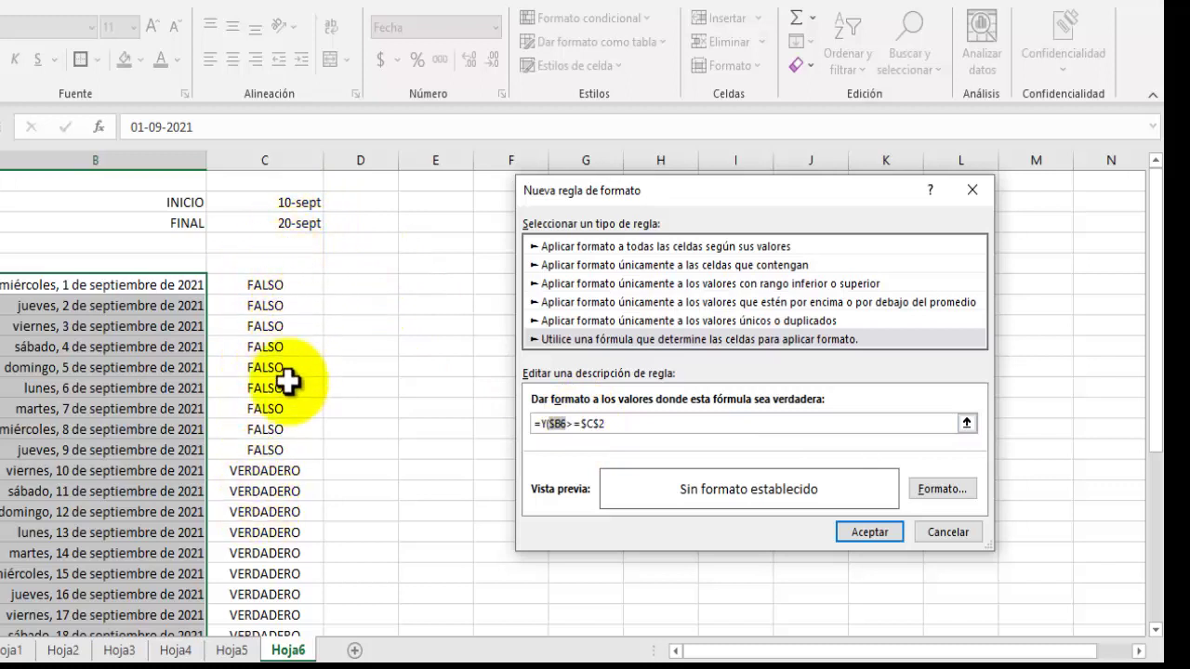
Add the end-date condition to complete the rule formula as =Y($B6>=$C$2;$B6<=$C$3).
left_click(655, 424)
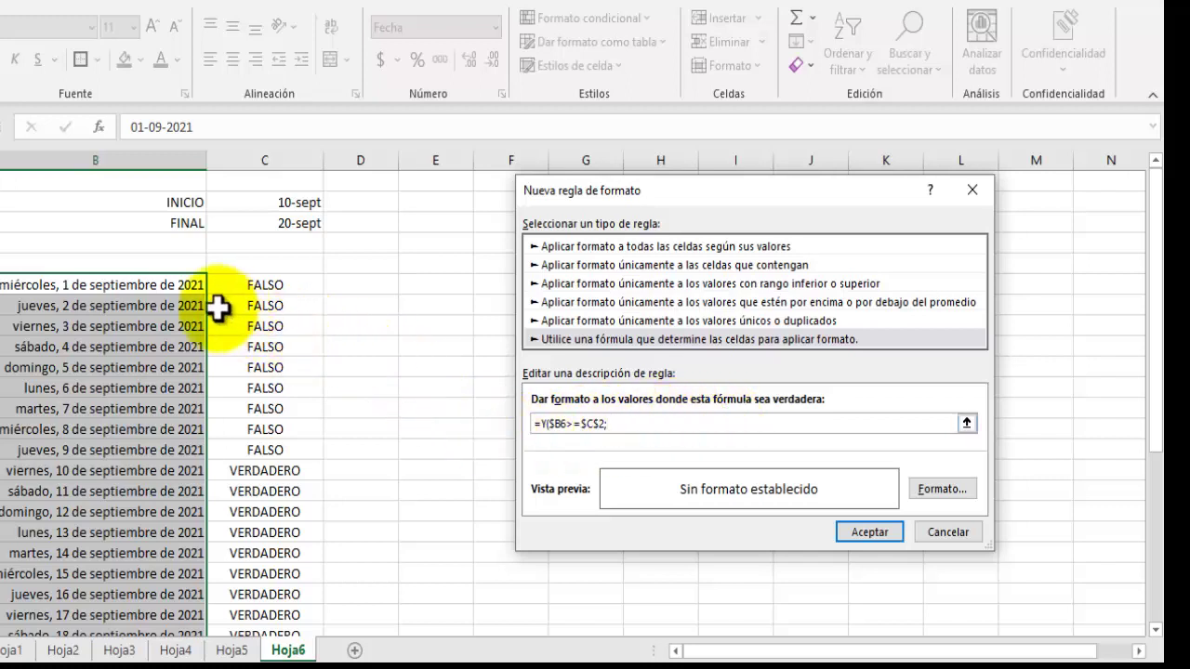
left_click(127, 288)
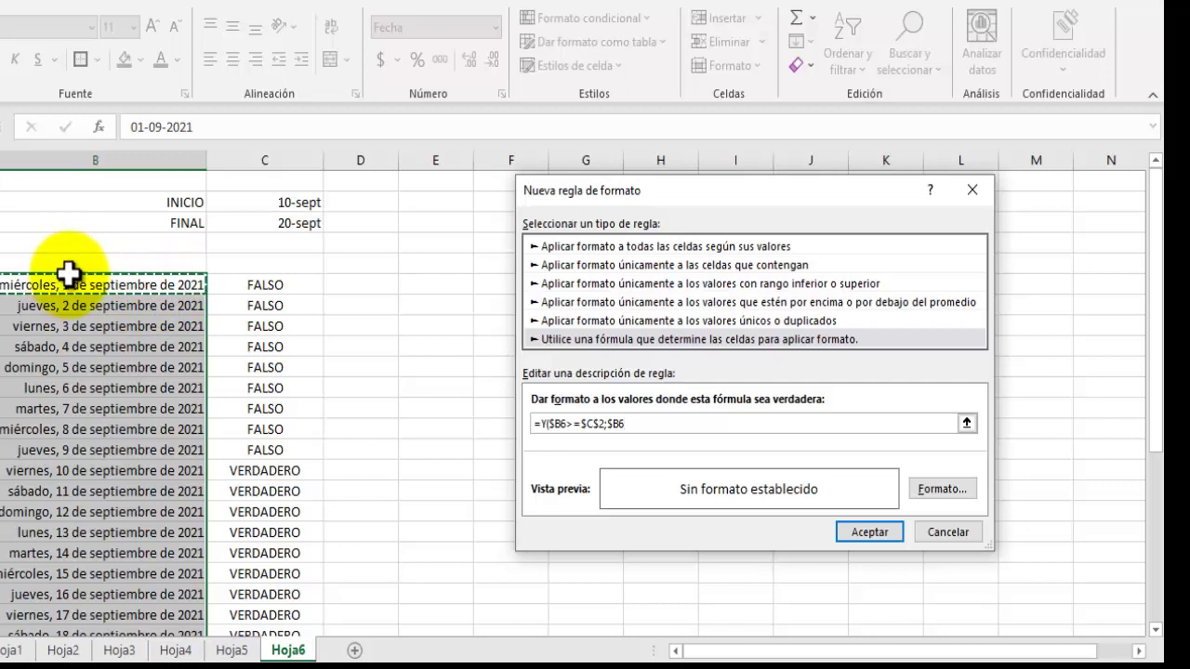
type("<")
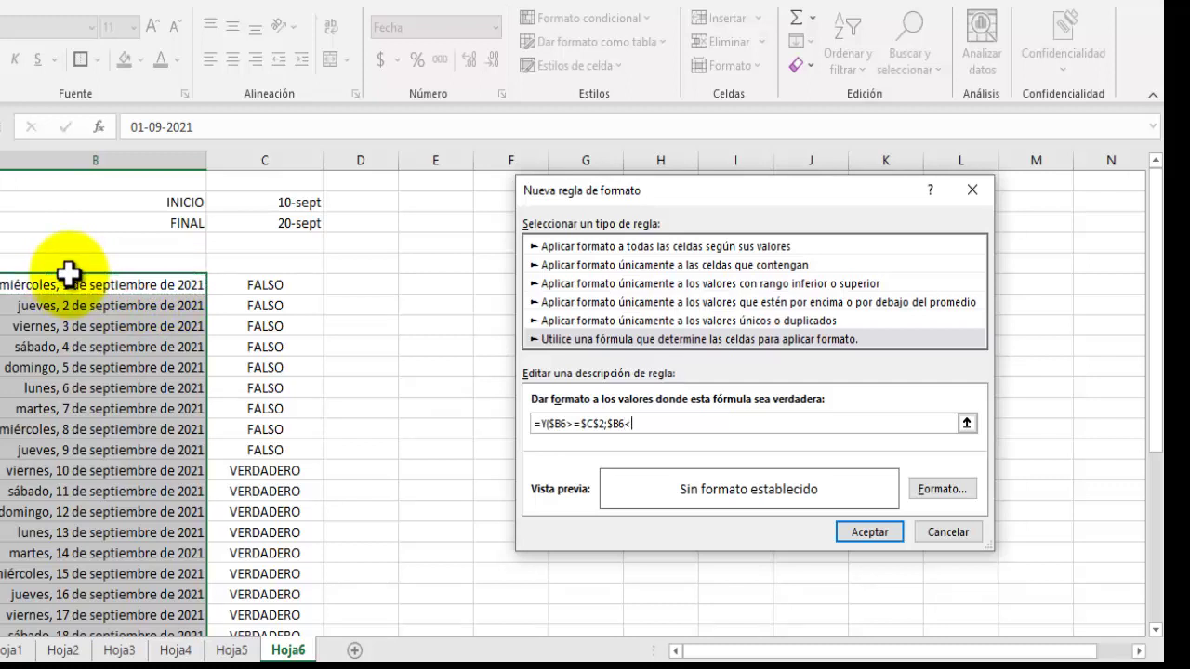
type("=")
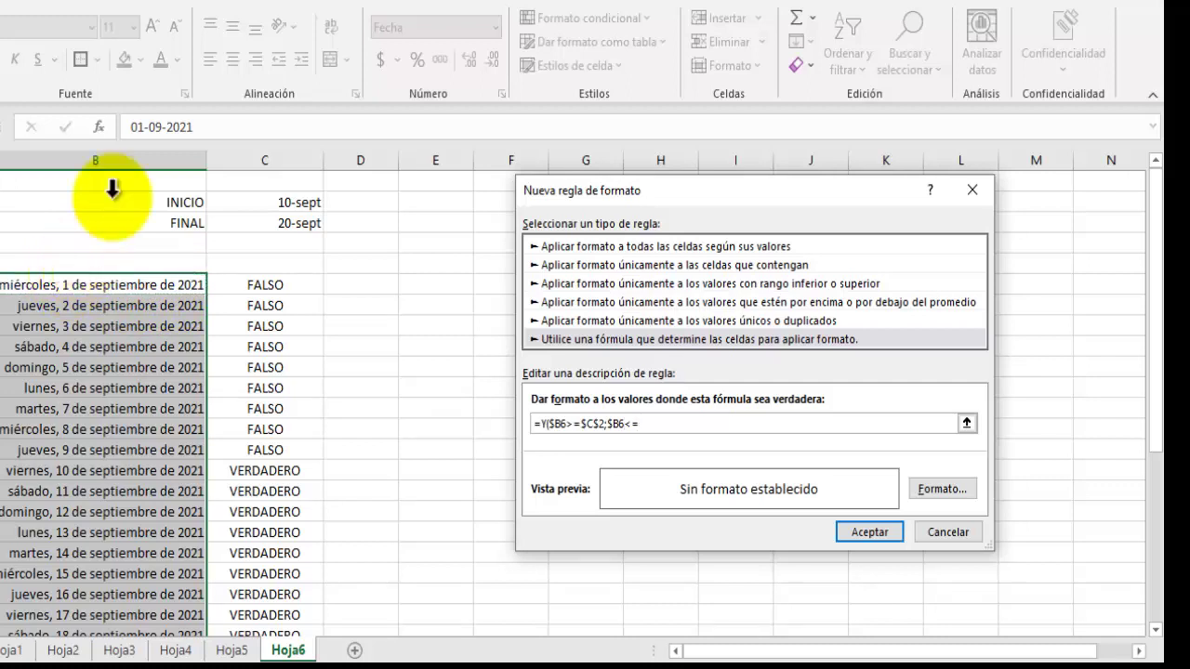
left_click(264, 223)
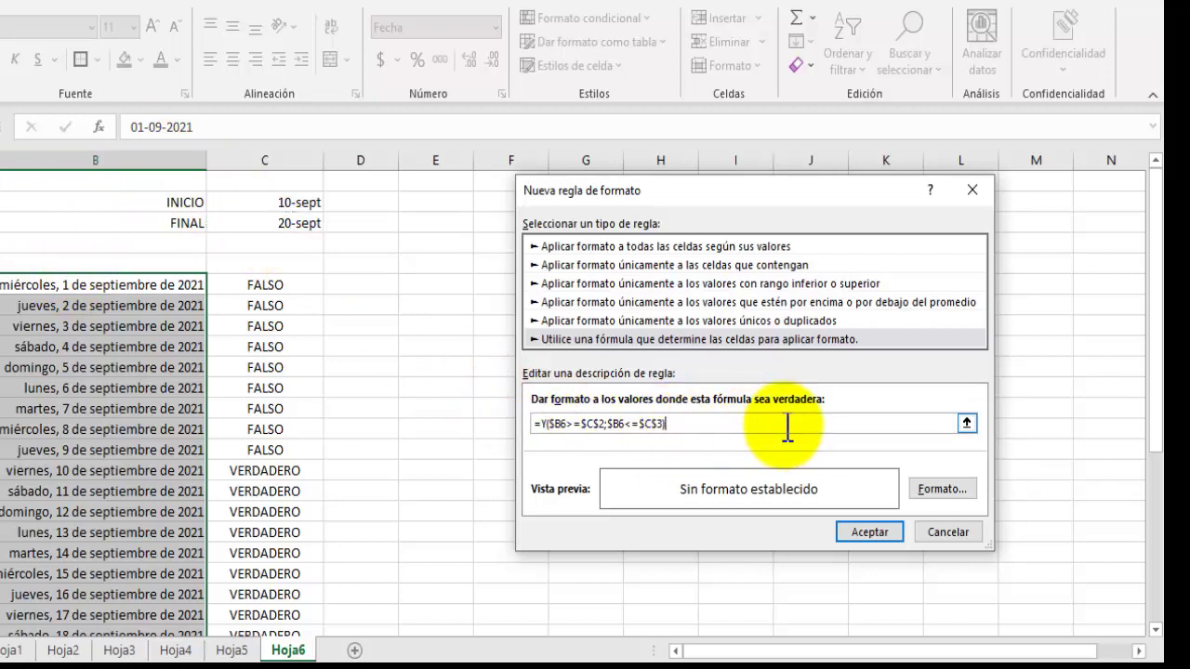
Give the date rule a red fill and apply it to B6:B35.
left_click(944, 490)
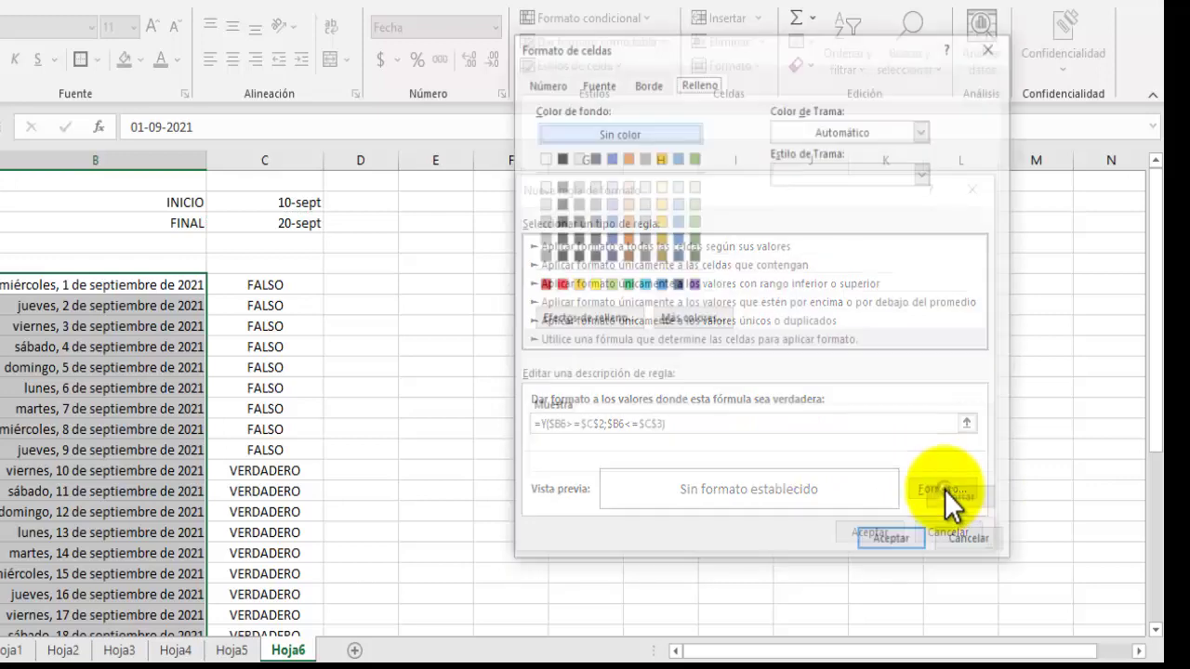
left_click(557, 286)
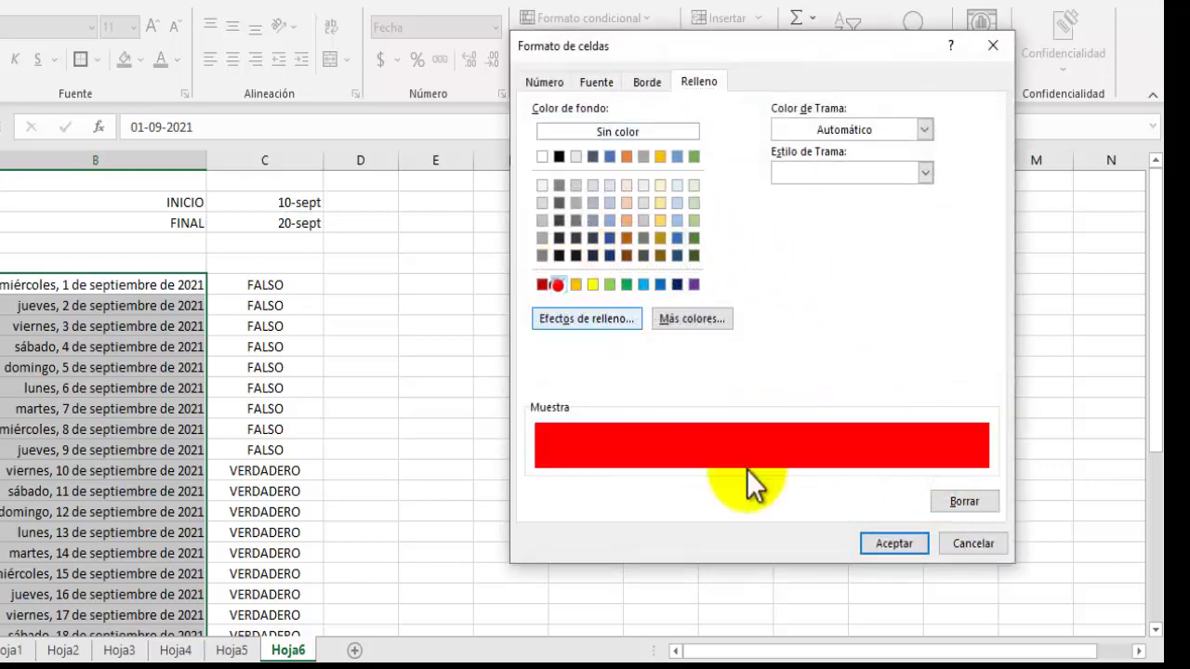
left_click(894, 544)
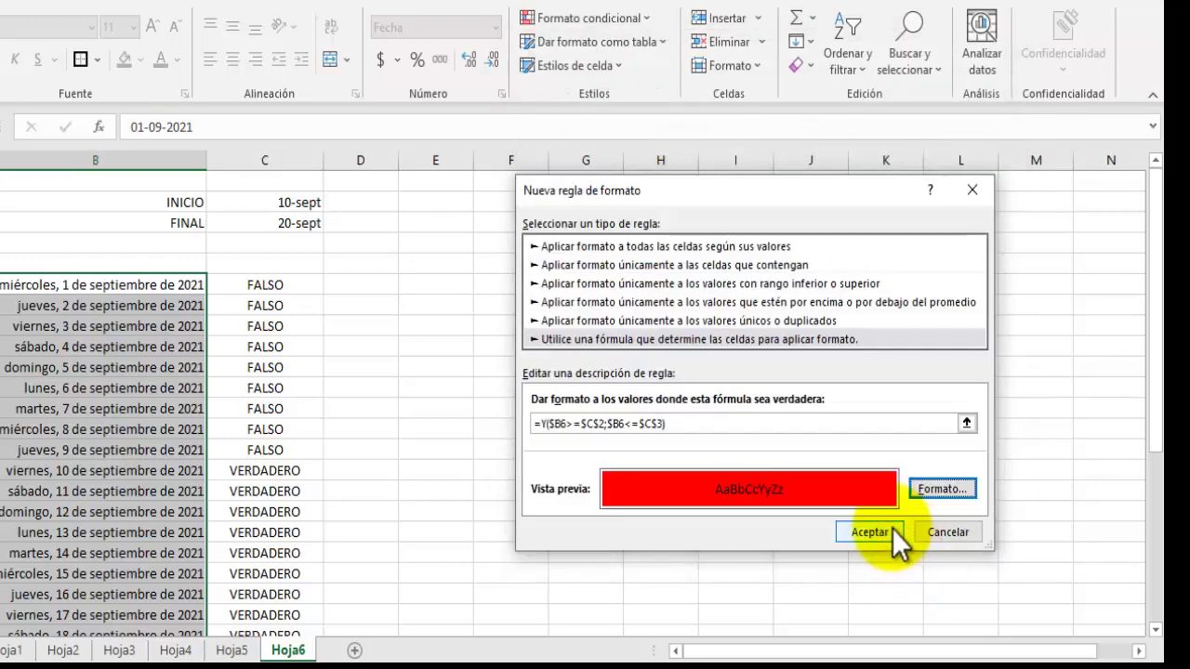
left_click(875, 530)
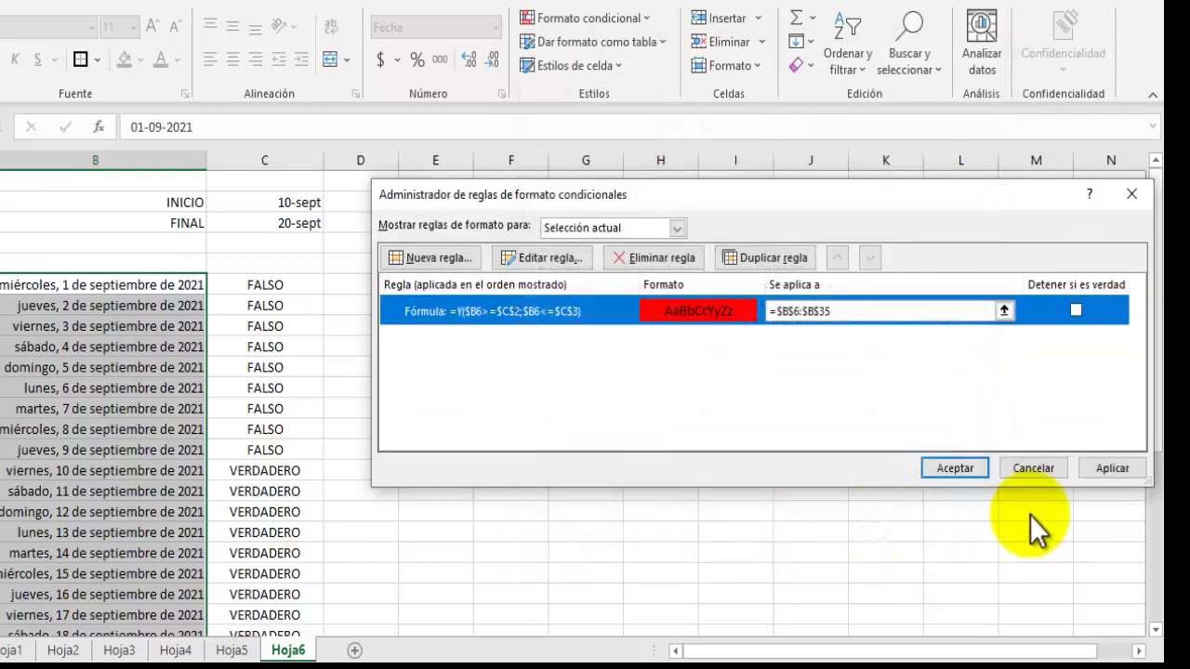
left_click(1107, 467)
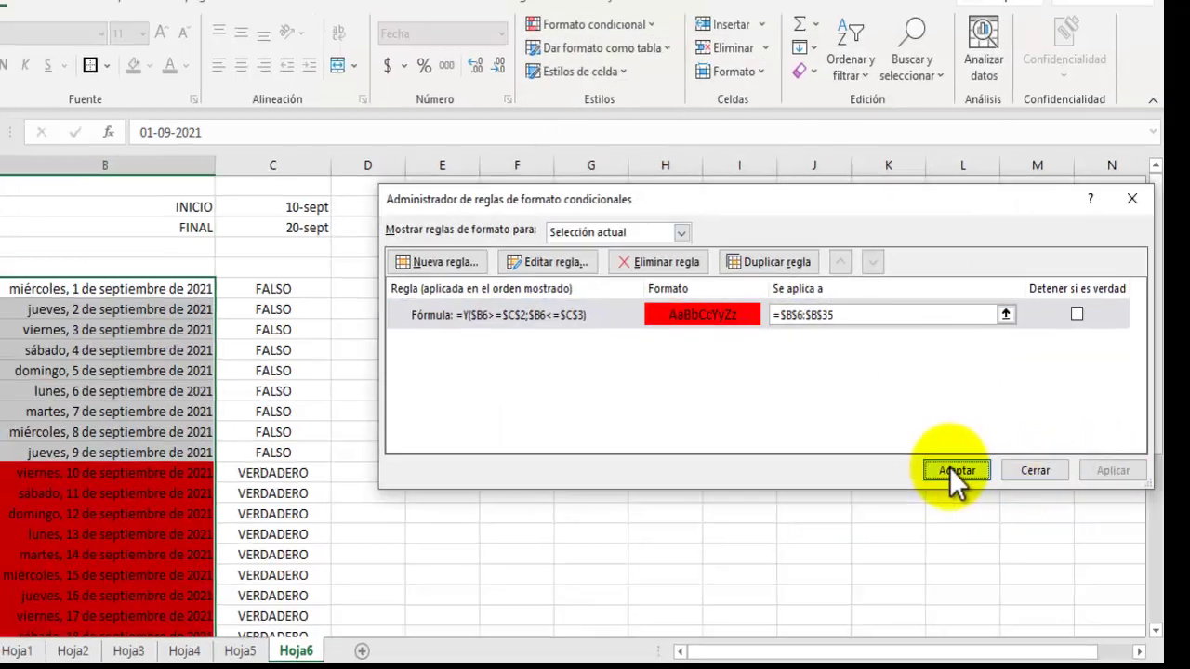
Accept the conditional formatting rule and check the fill of the dates in B6:B35 against the INICIO and FINAL dates.
left_click(949, 468)
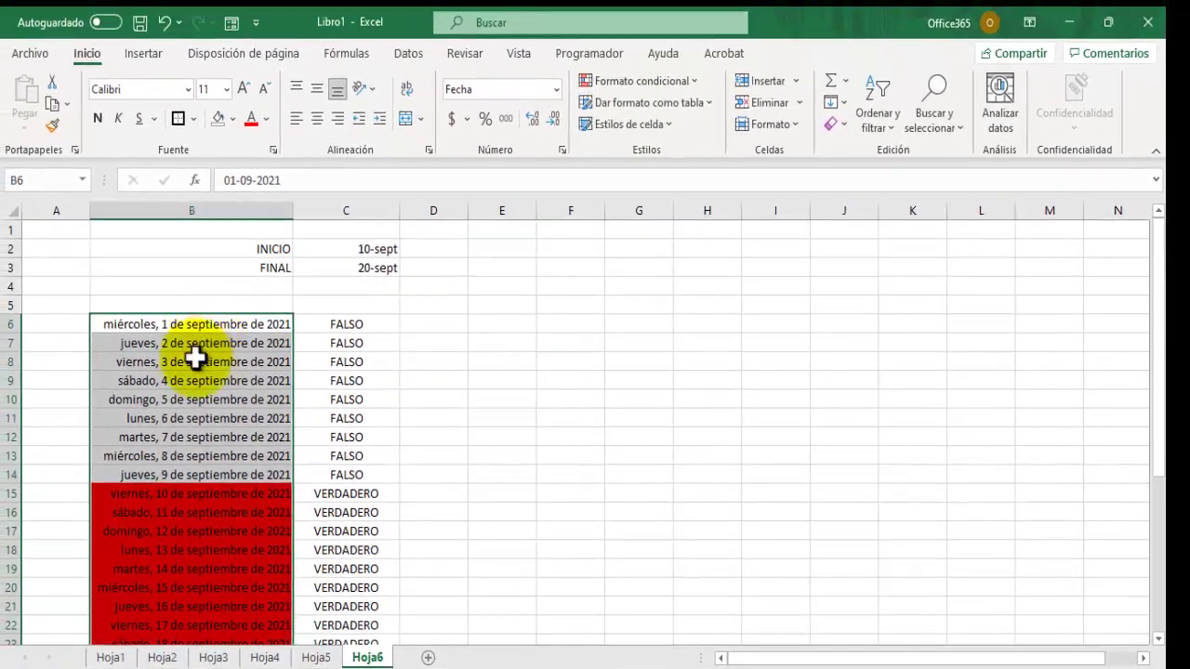
scroll(195, 358, "down", 4)
scroll(234, 380, "up", 2)
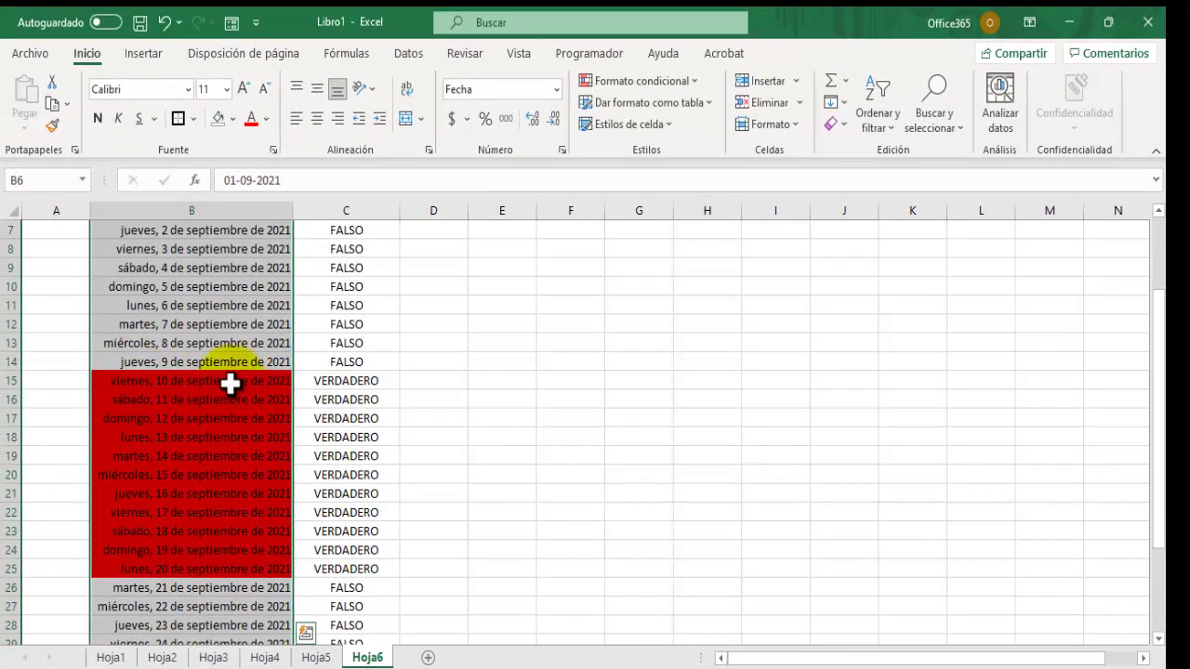
scroll(232, 380, "up", 2)
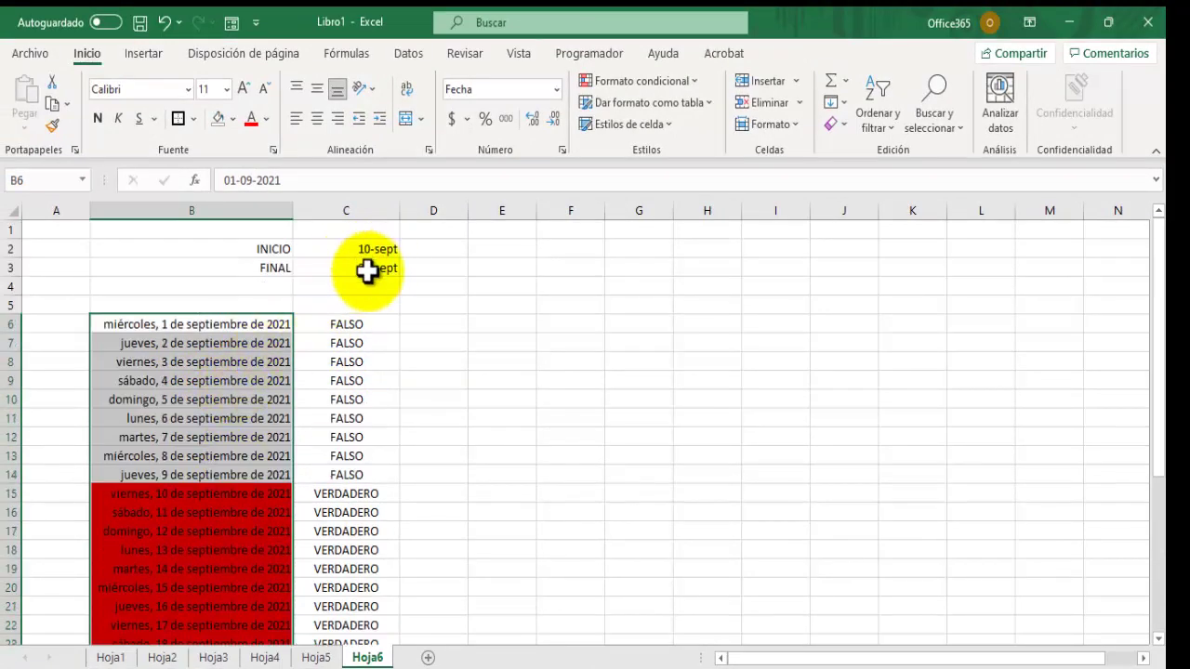
scroll(233, 425, "down", 4)
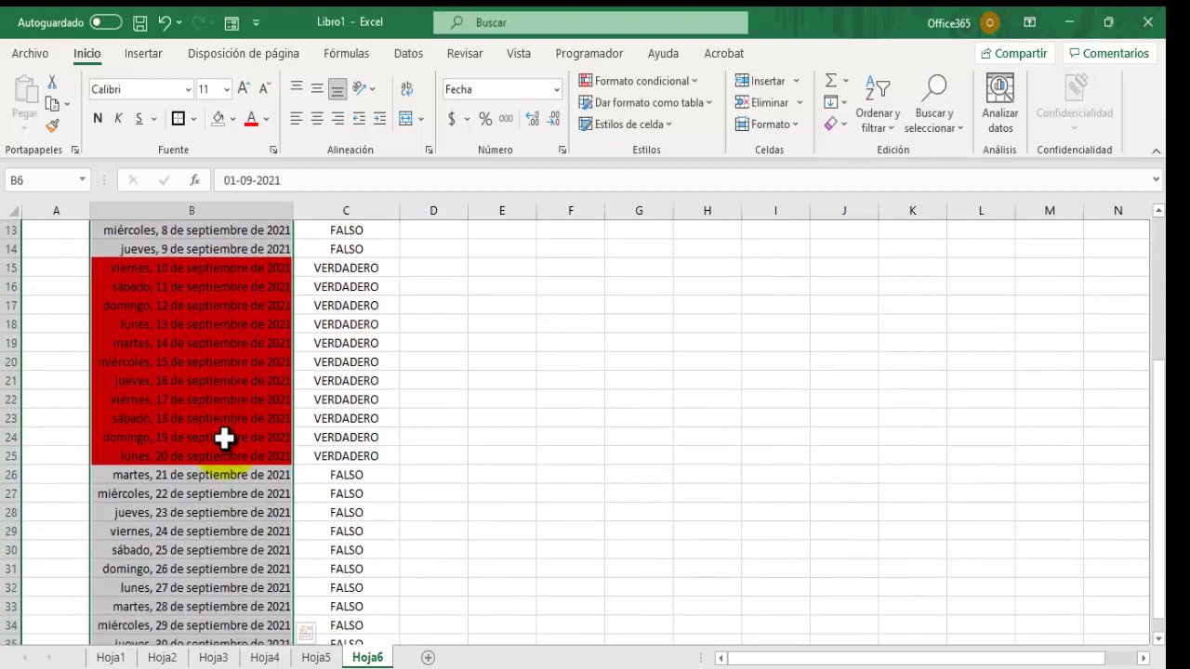
scroll(225, 439, "down", 1)
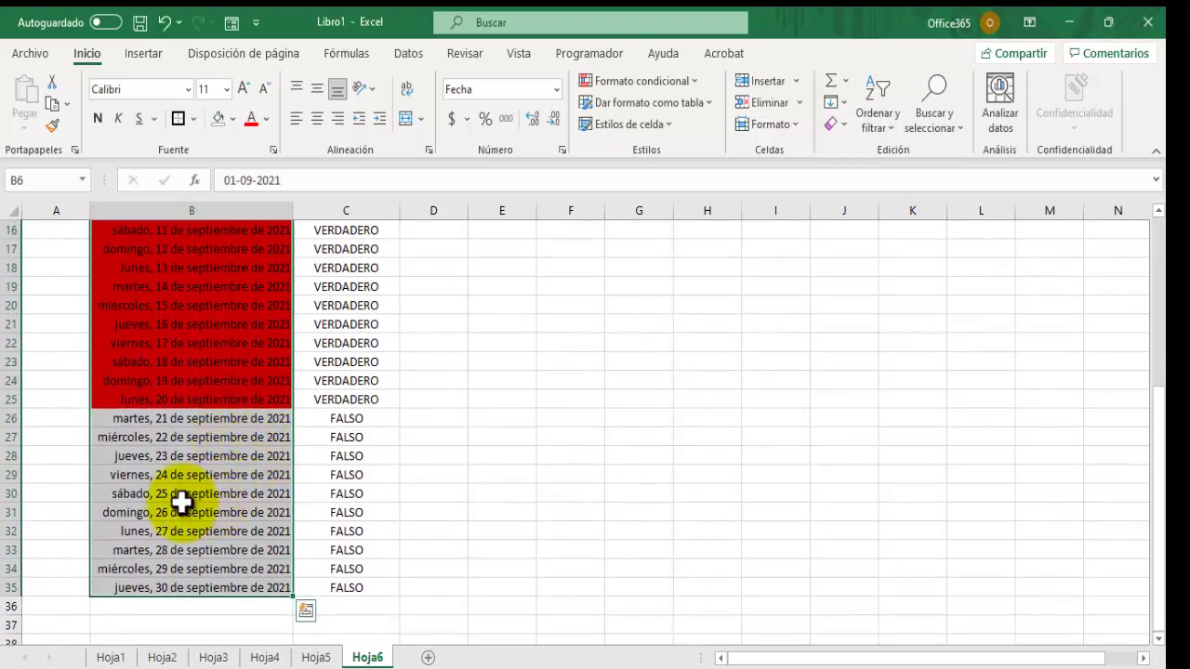
Test the date rule by replacing the date in B30 with 15-9.
left_click(178, 493)
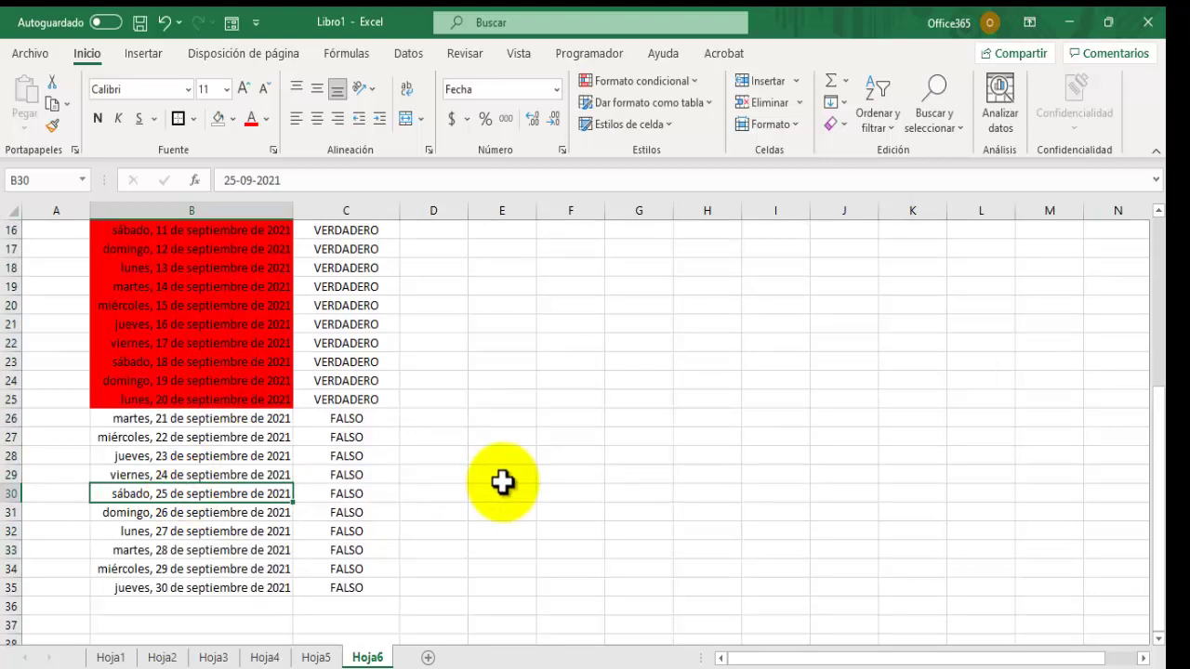
type("15-")
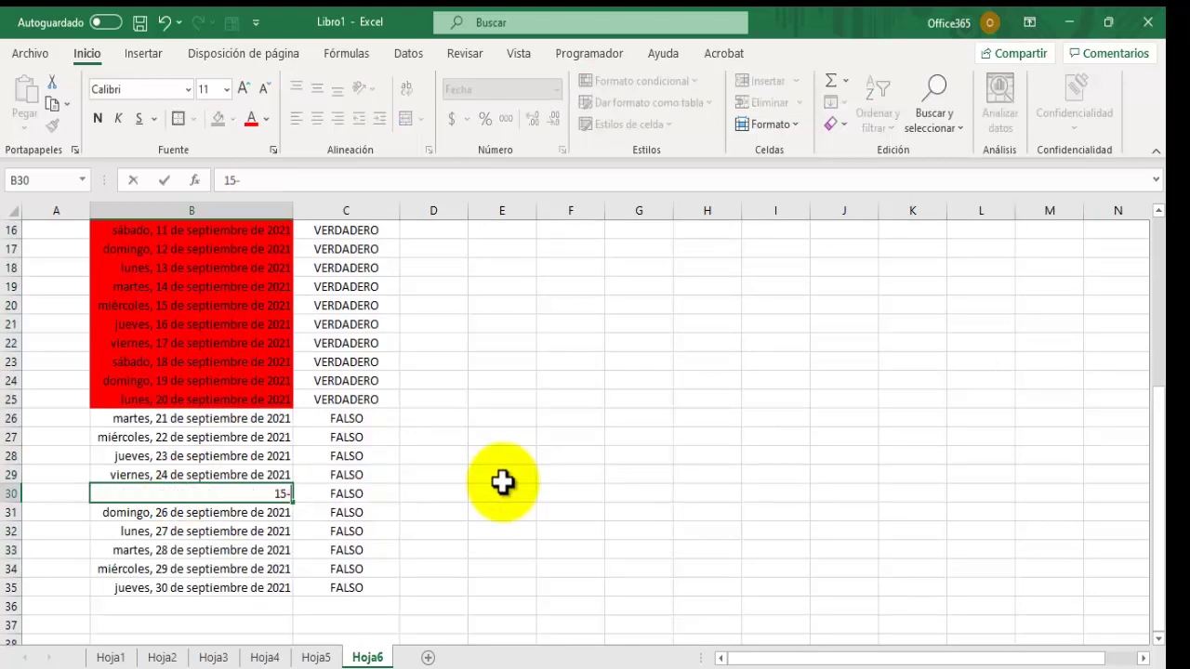
type("9")
key("Return")
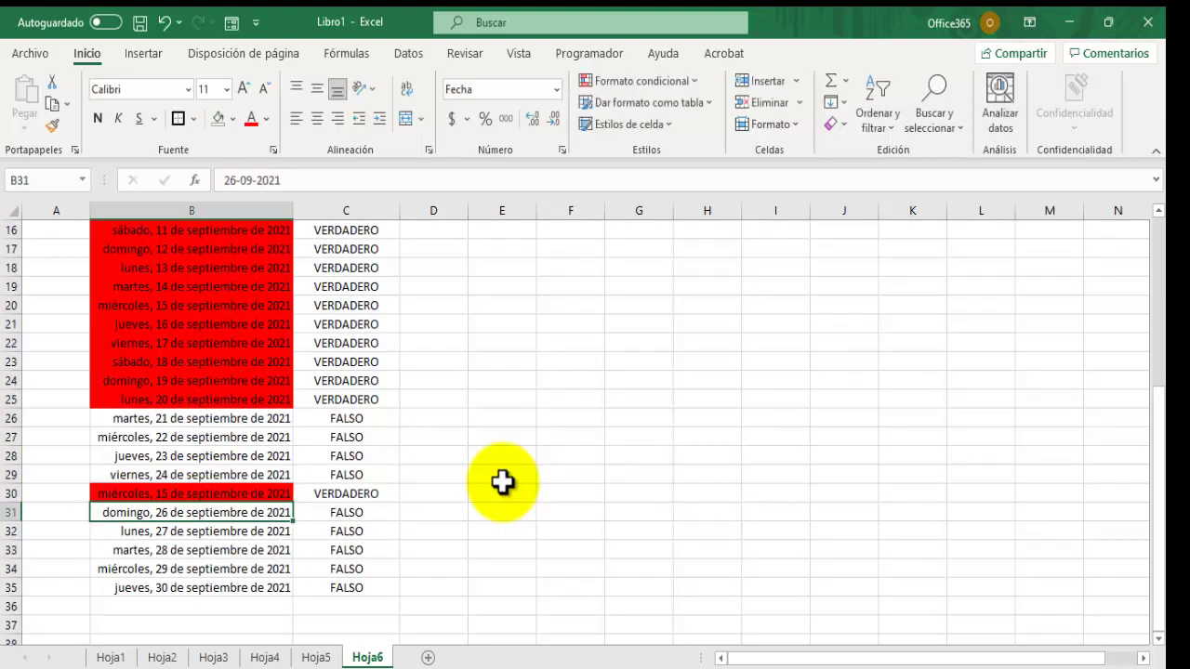